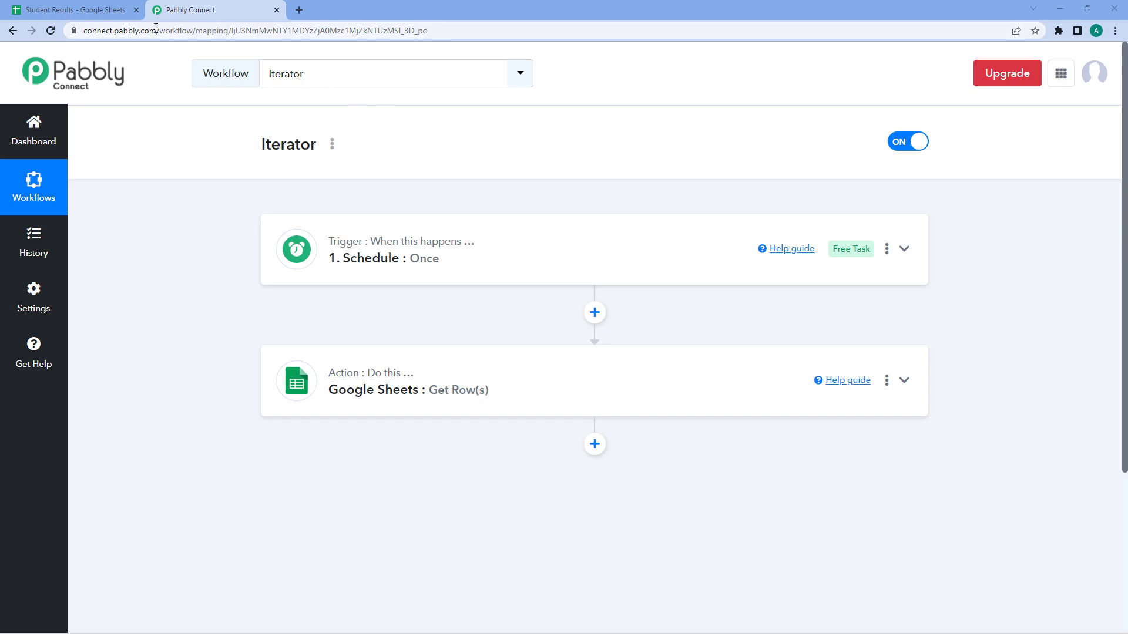
# Step: Switch to the Student Results spreadsheet in Google Sheets and examine each student's name, email, class, subject marks, total and percent
pyautogui.click(48, 9)
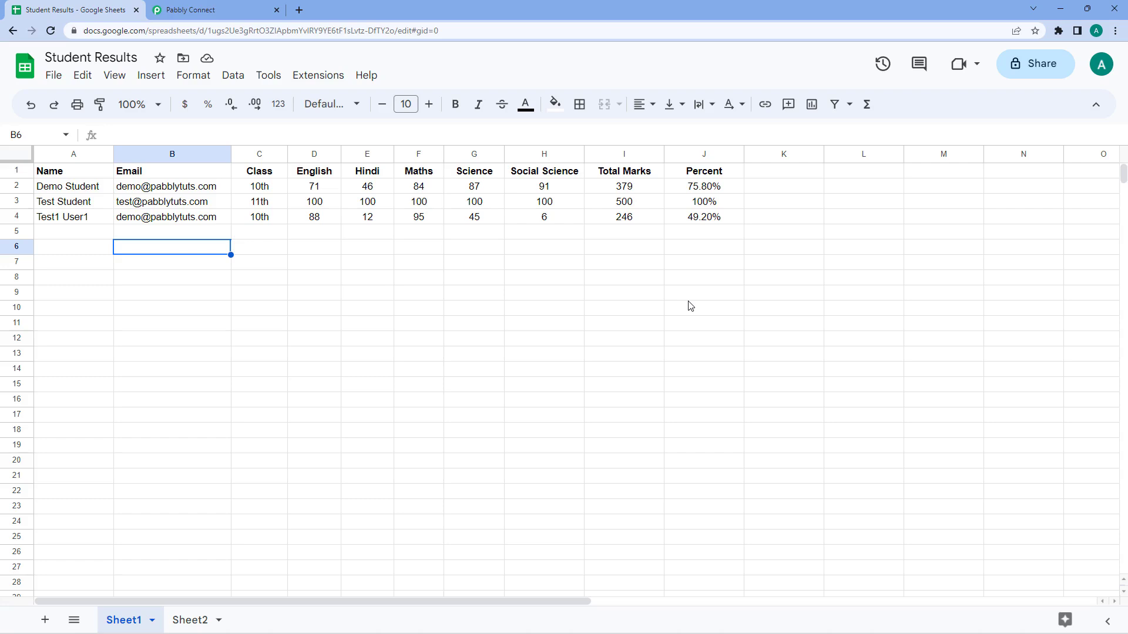
pyautogui.click(64, 188)
pyautogui.click(260, 186)
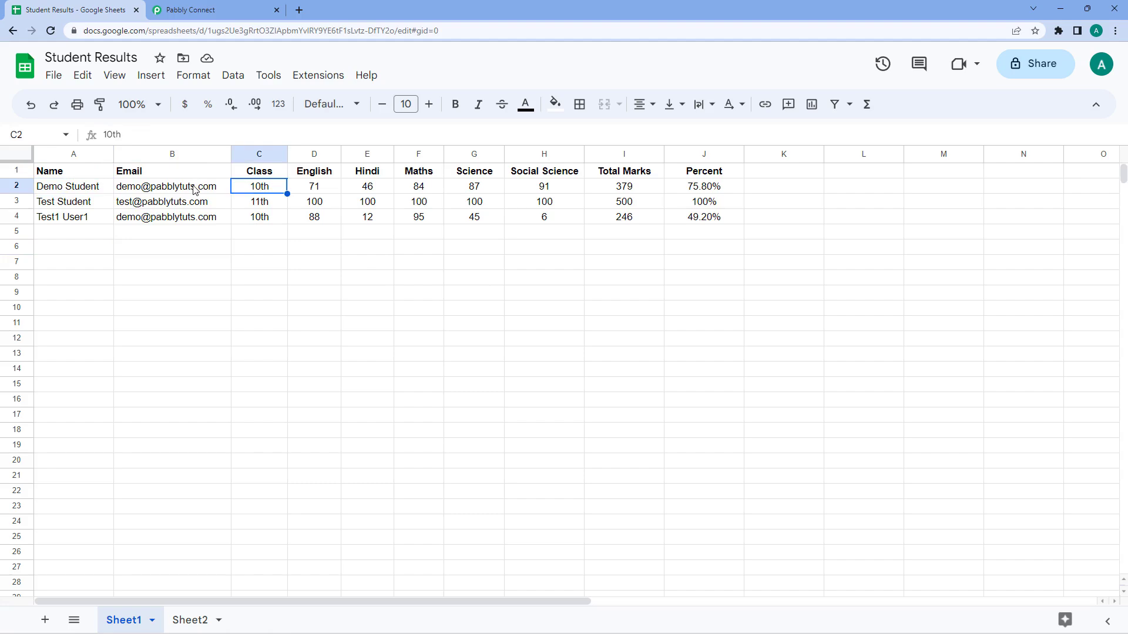
pyautogui.click(196, 188)
pyautogui.moveTo(311, 192); pyautogui.dragTo(705, 188)
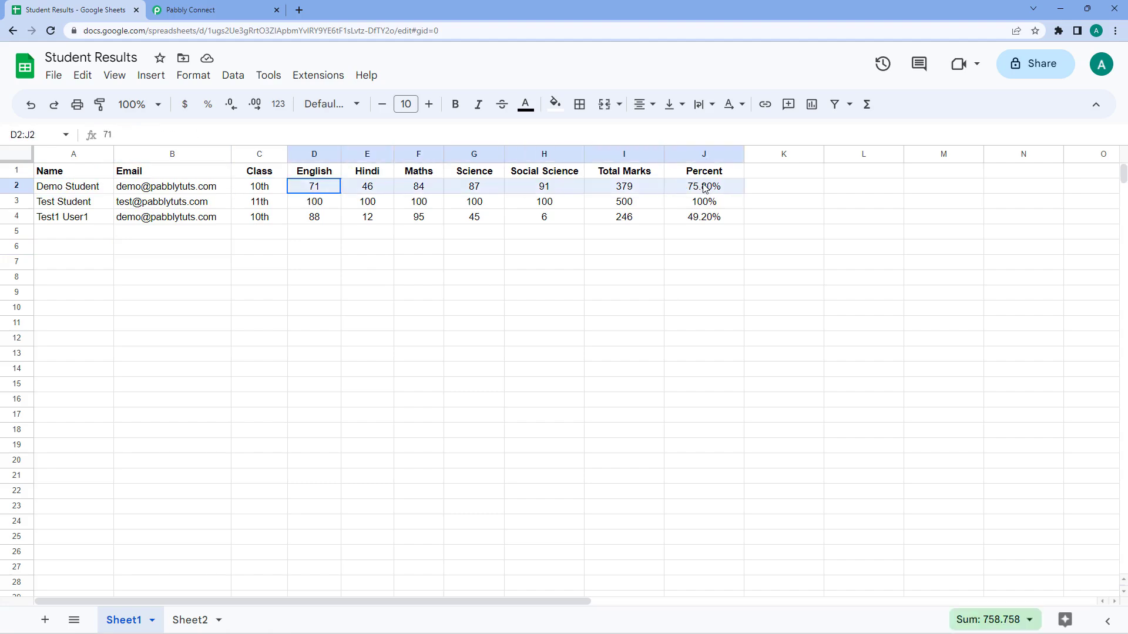
pyautogui.click(59, 198)
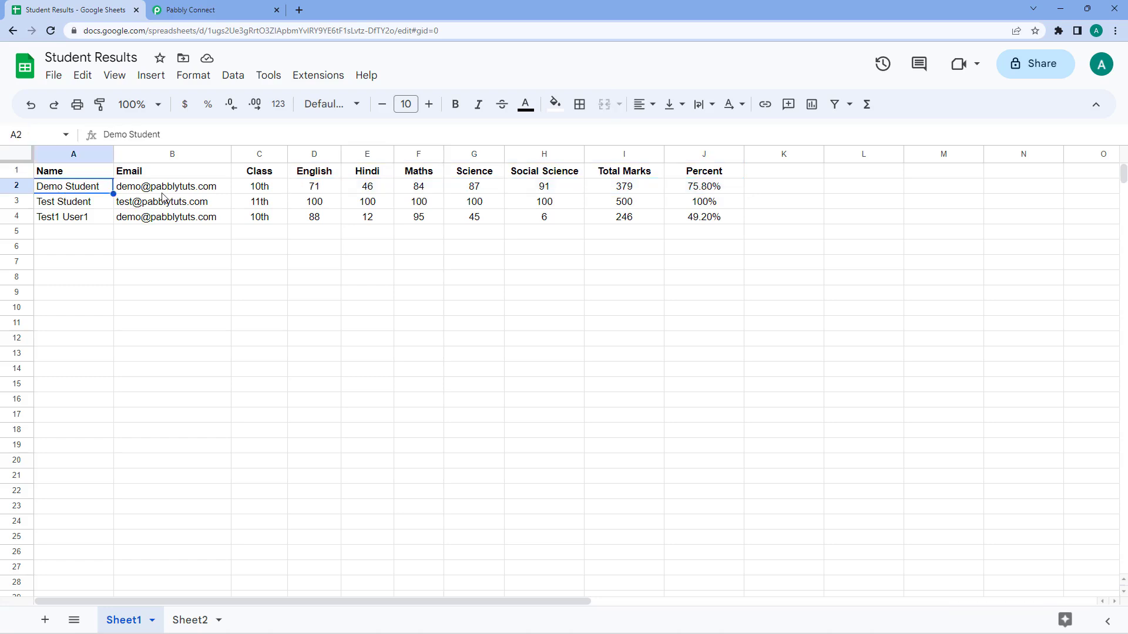
pyautogui.click(88, 202)
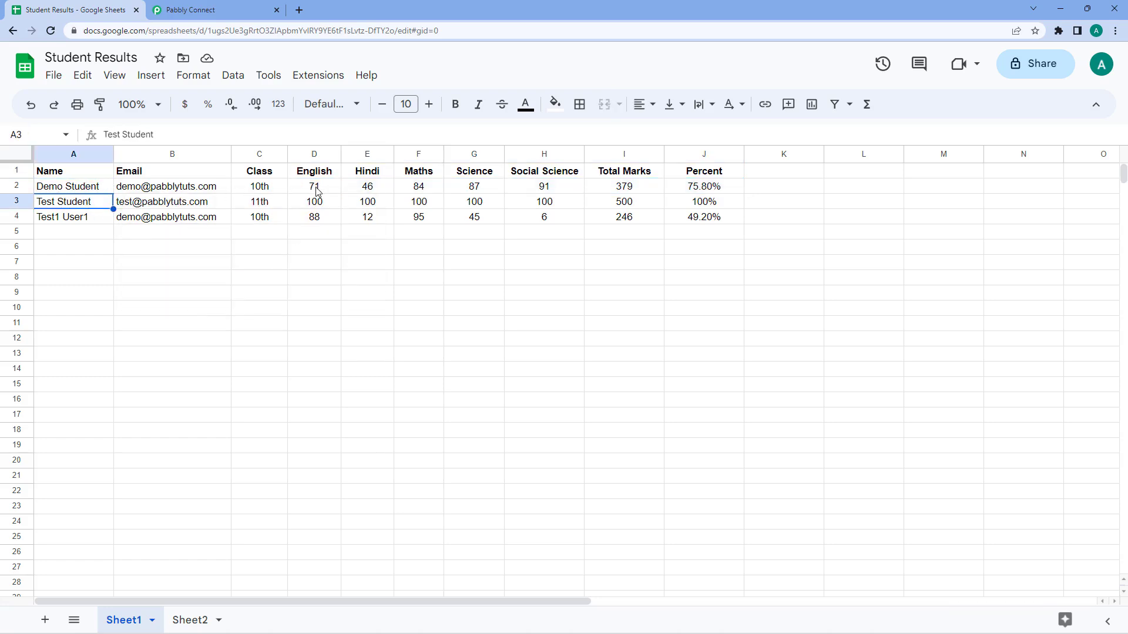
pyautogui.click(73, 188)
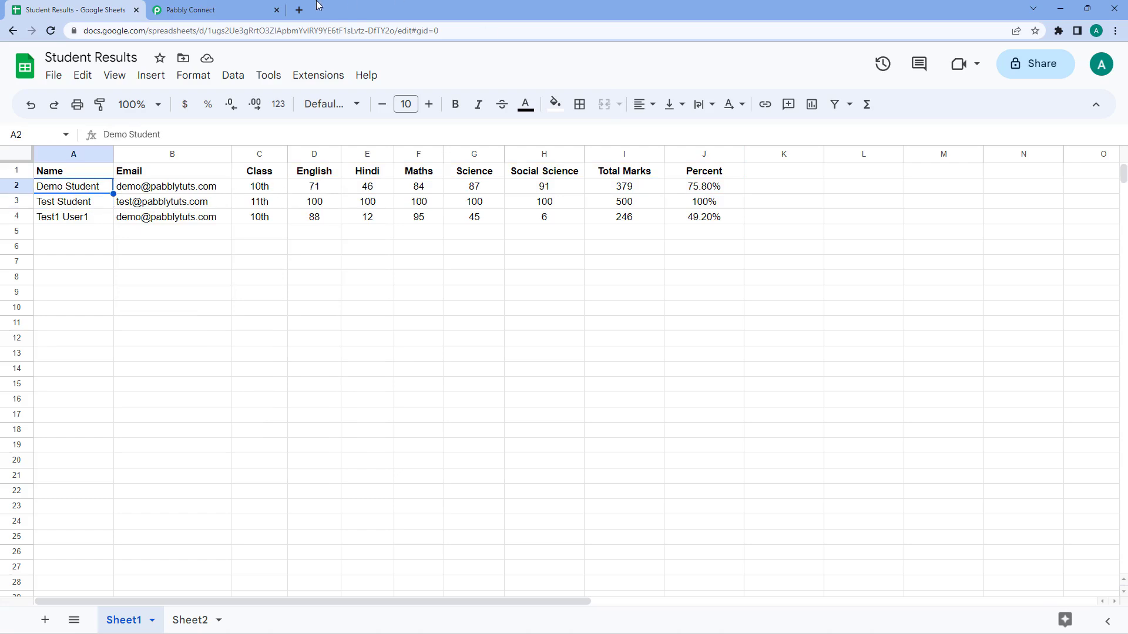
# Step: Switch to the Iterator workflow in Pabbly Connect and review the Schedule trigger's frequency, date and received response before collapsing it
pyautogui.click(233, 8)
pyautogui.click(377, 266)
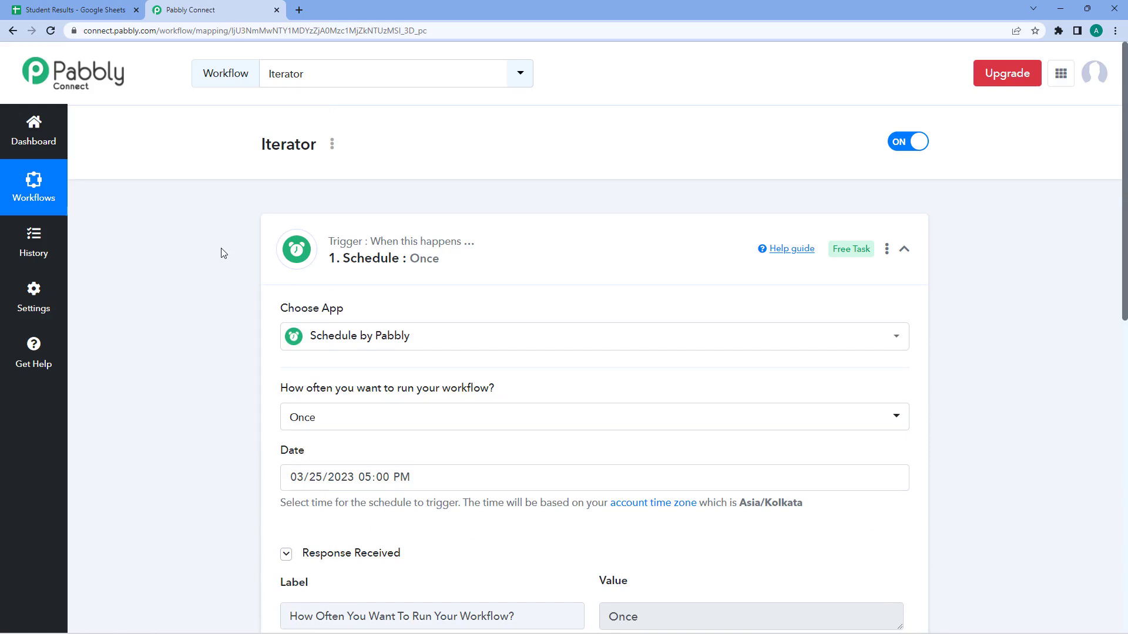
pyautogui.click(82, 9)
pyautogui.click(205, 10)
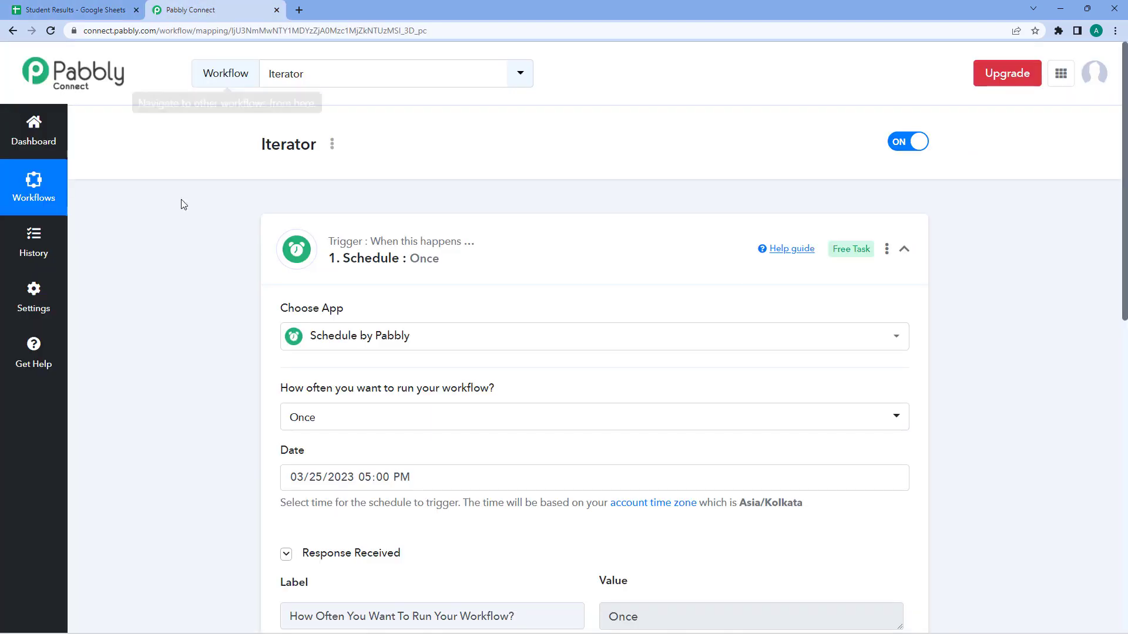
pyautogui.scroll(-1, 183, 322)
pyautogui.scroll(-1, 183, 322)
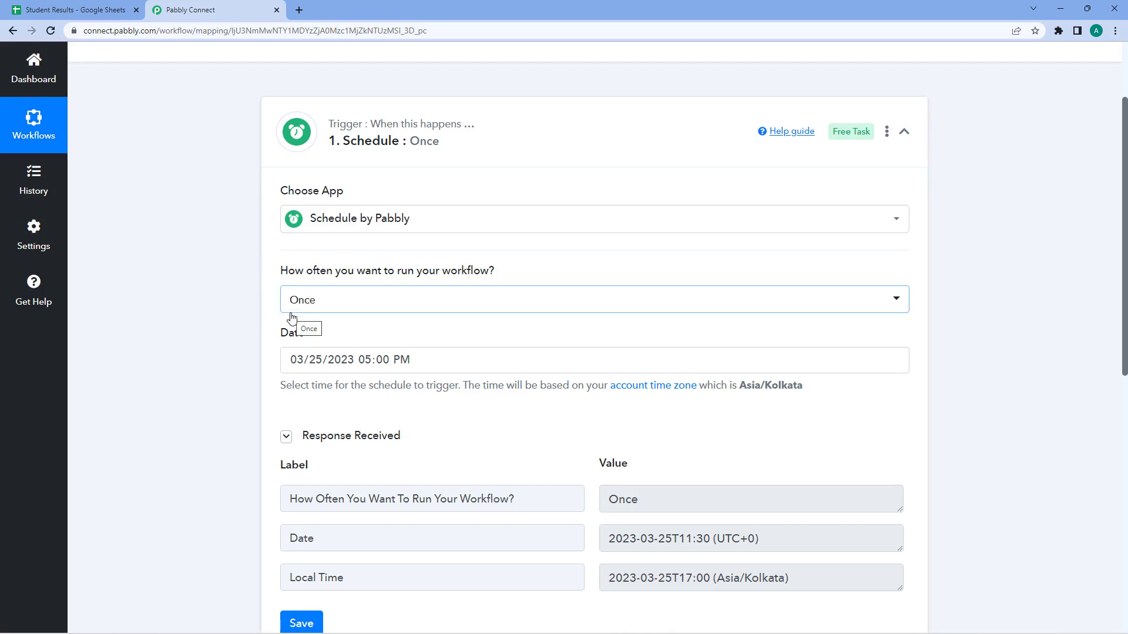
pyautogui.scroll(-1, 305, 329)
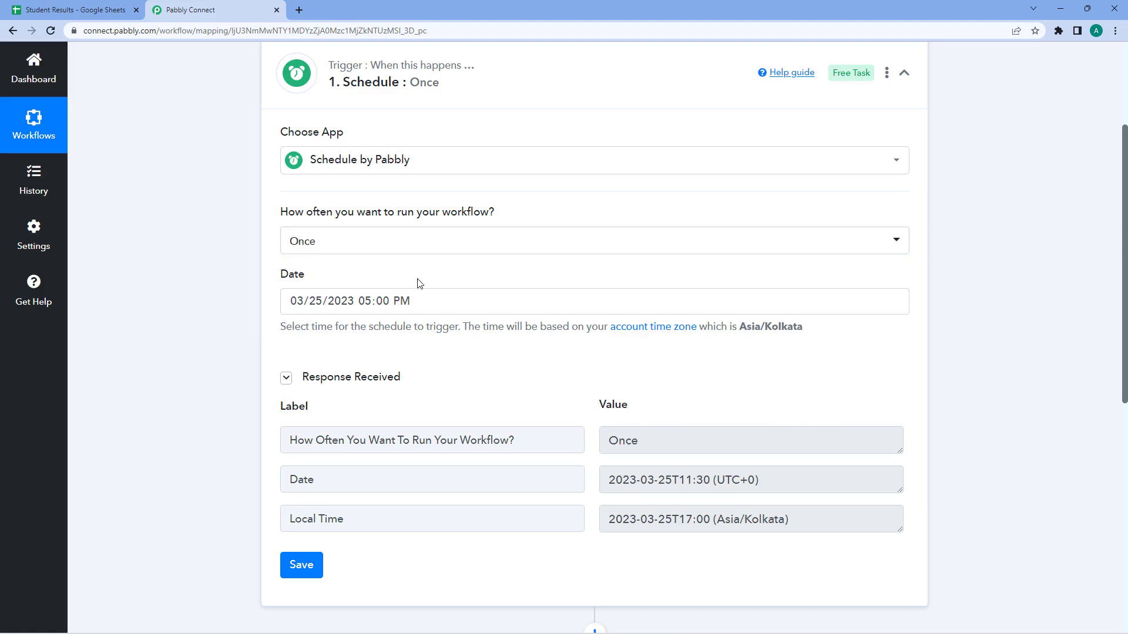
pyautogui.scroll(1, 420, 285)
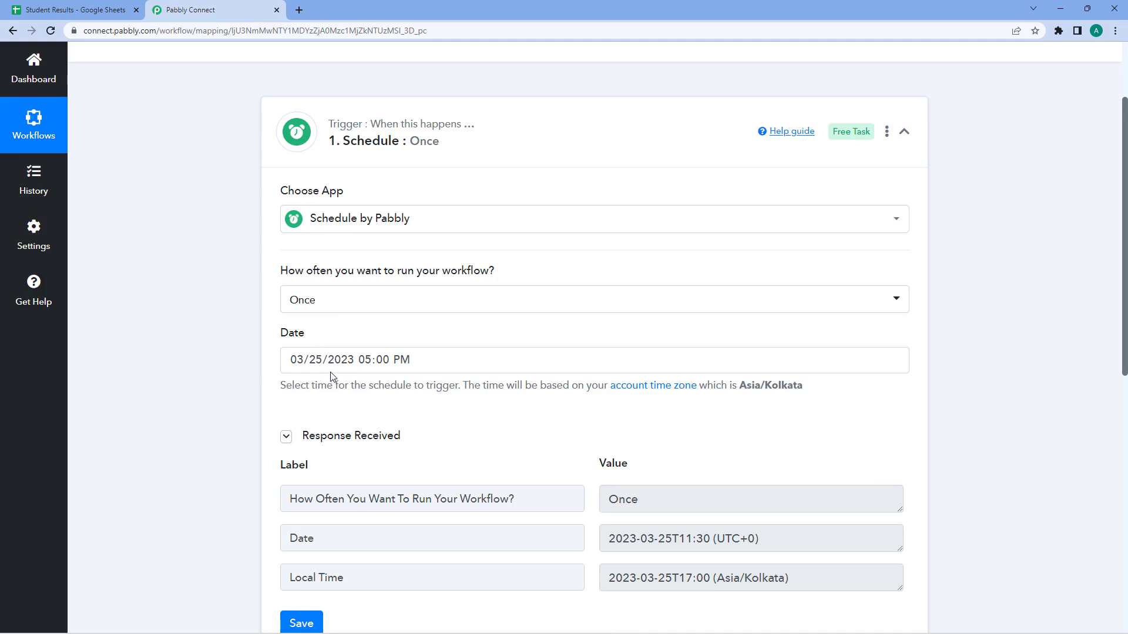
pyautogui.click(574, 132)
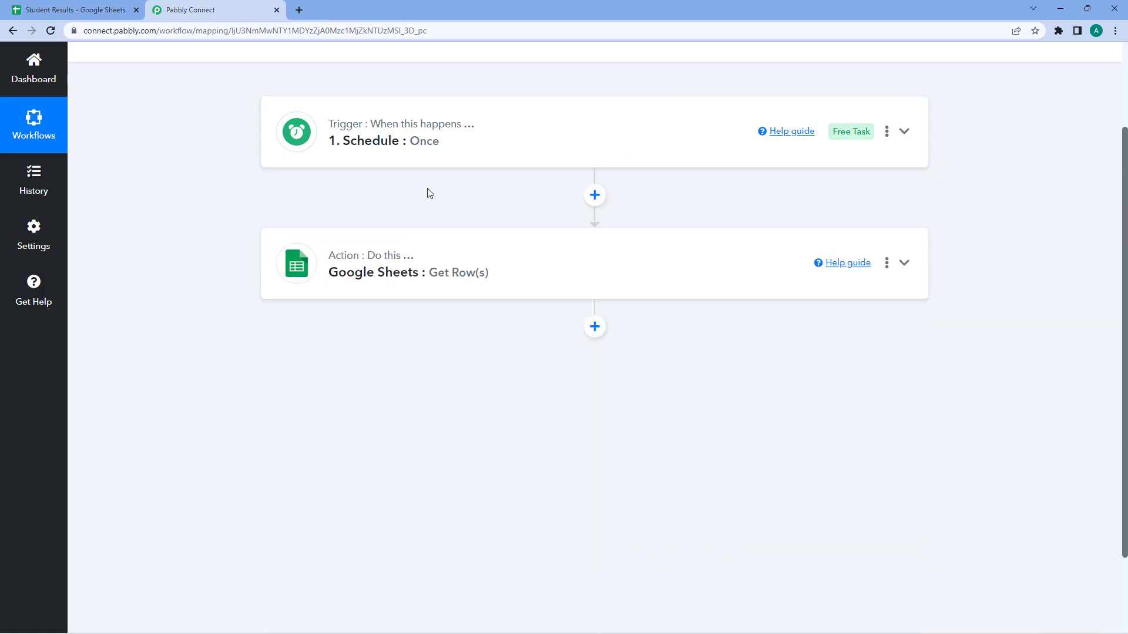
# Step: Highlight the student records in A2:J4 of the Student Results spreadsheet, and return to the Pabbly Connect workflow
pyautogui.click(65, 10)
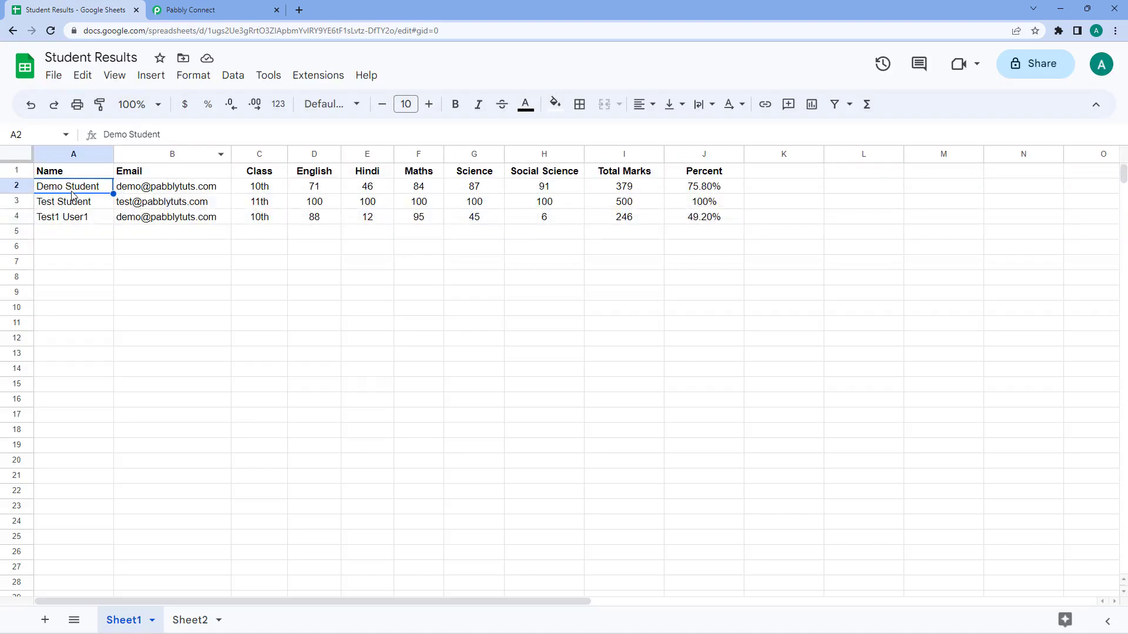
pyautogui.moveTo(72, 188); pyautogui.dragTo(708, 225)
pyautogui.click(227, 7)
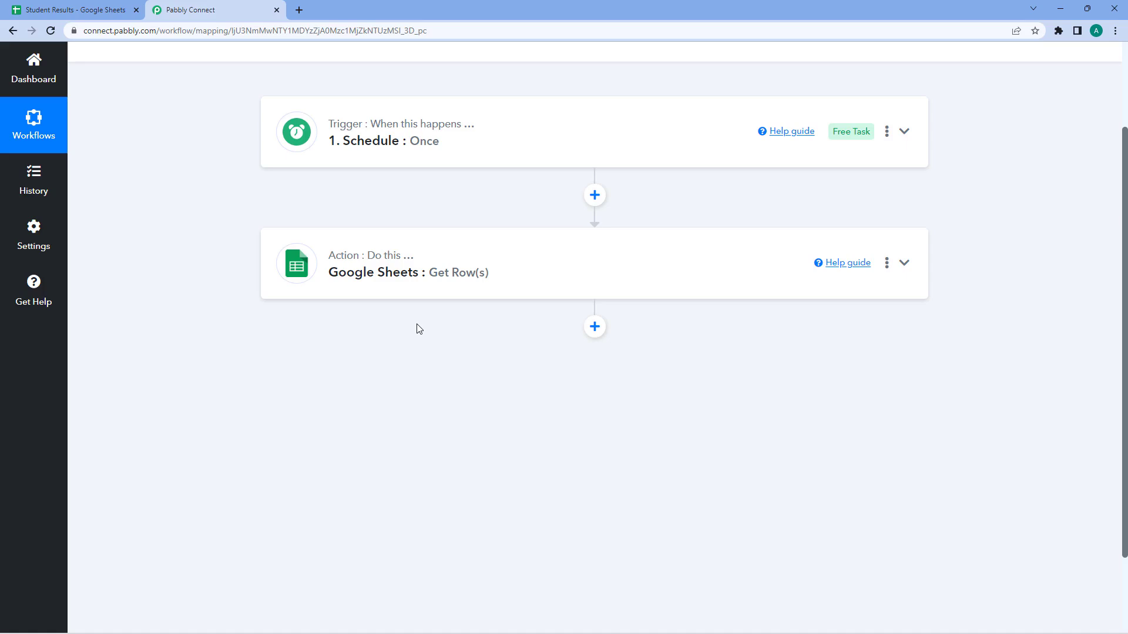
# Step: Expand the Google Sheets Get Row(s) action and review its connection, spreadsheet, sheet and range against the Student Results data
pyautogui.click(505, 277)
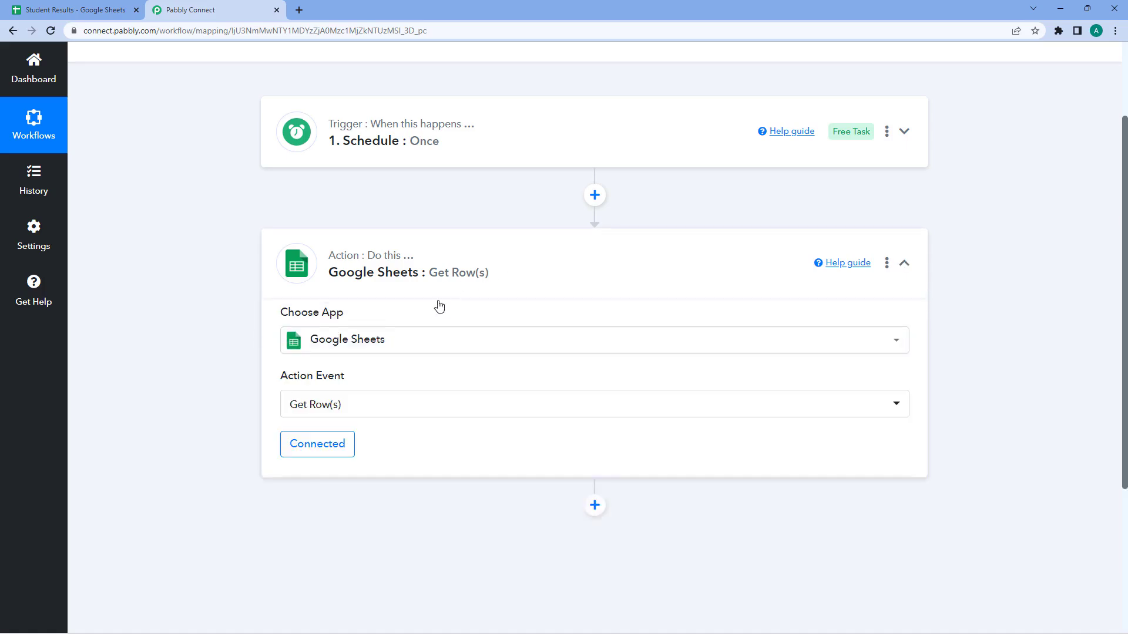
pyautogui.scroll(-1, 353, 340)
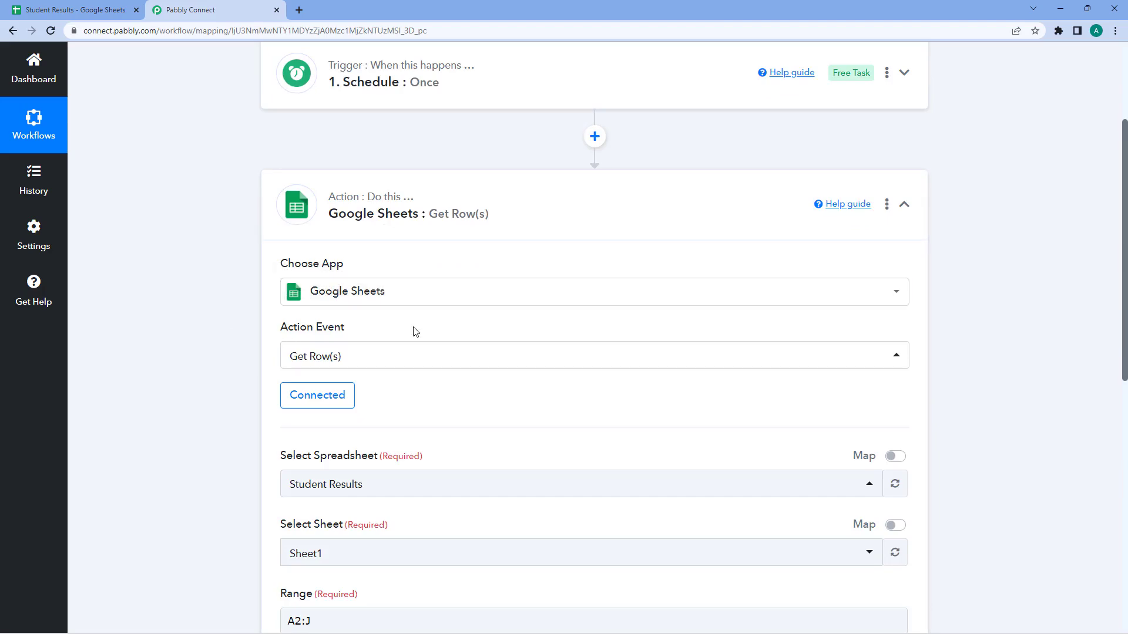
pyautogui.click(93, 5)
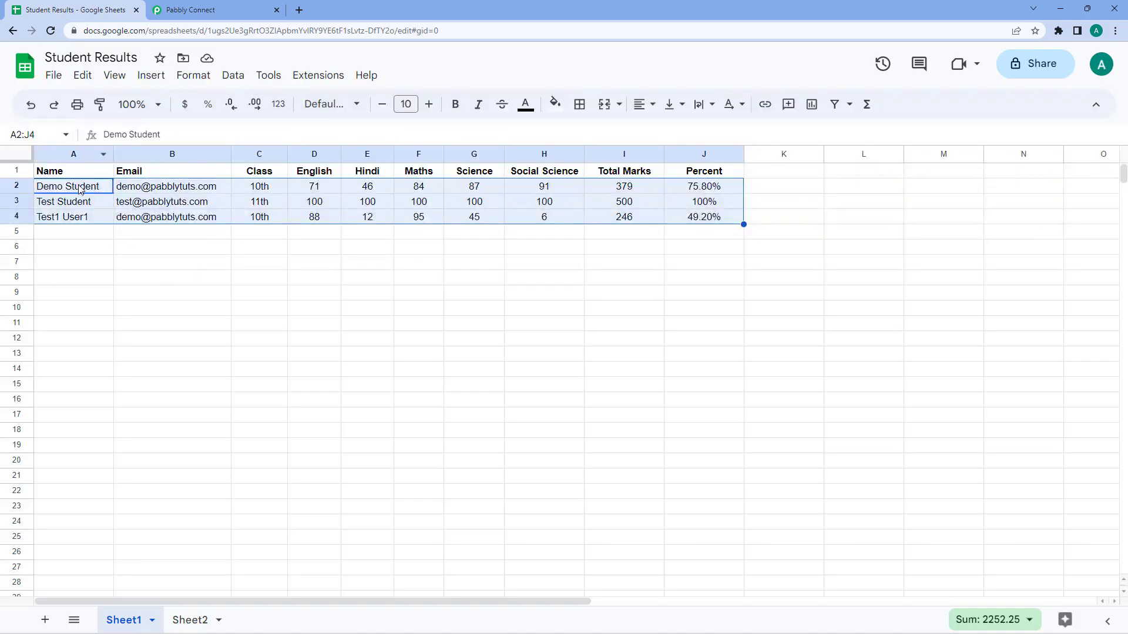
pyautogui.click(229, 5)
pyautogui.scroll(-2, 484, 272)
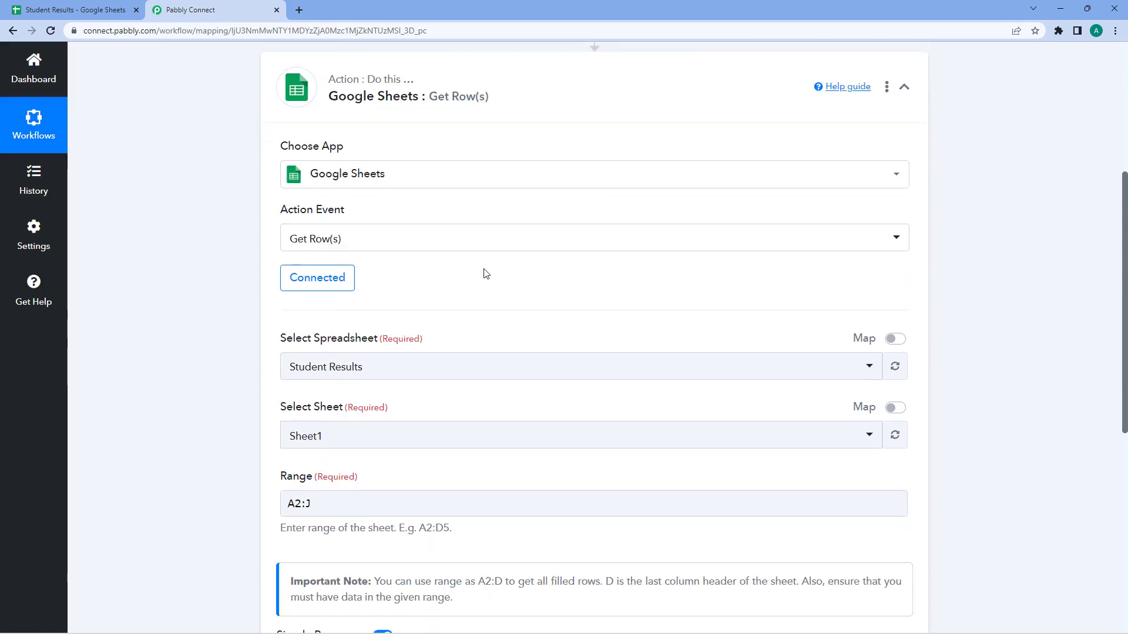
pyautogui.scroll(-1, 271, 298)
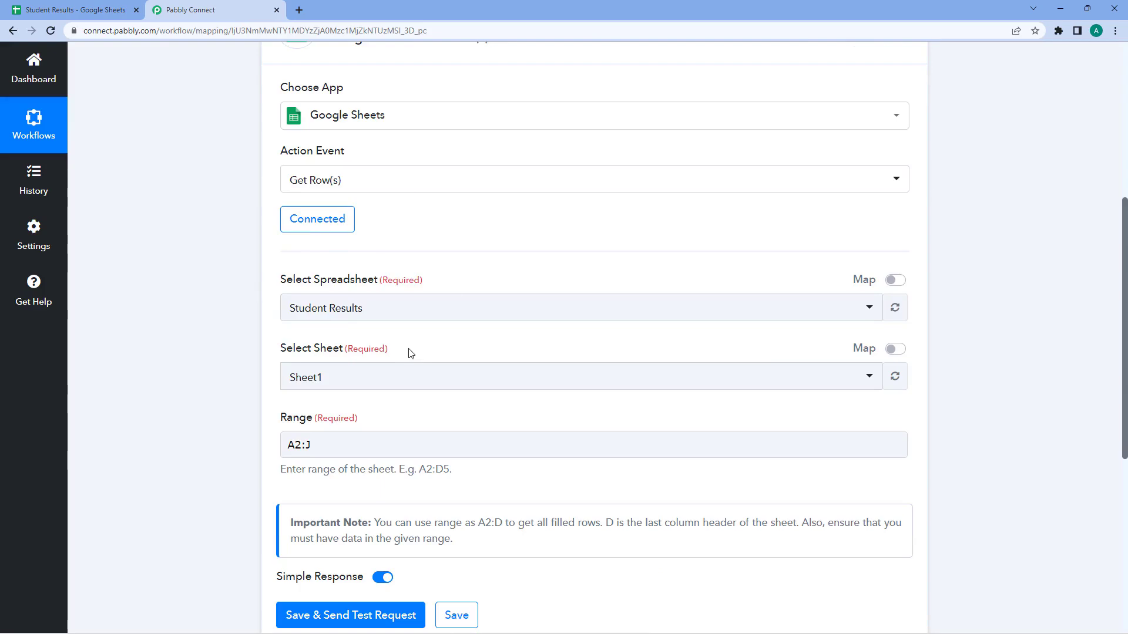
pyautogui.scroll(-1, 378, 327)
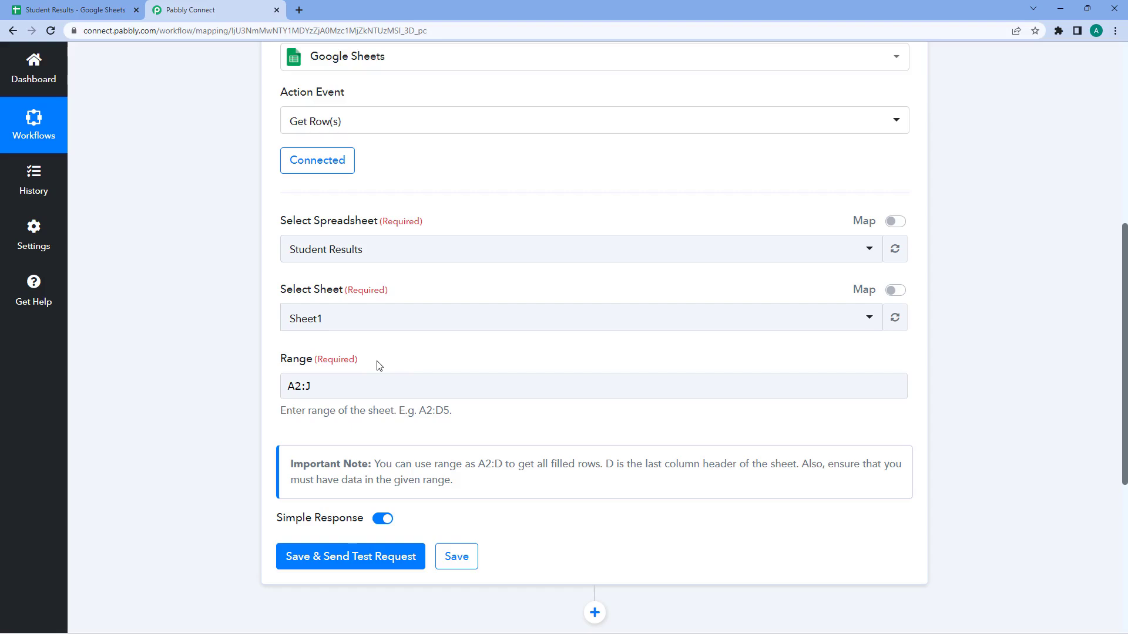
# Step: Select the student records A2:J4 in the Student Results spreadsheet and inspect the cell reference of the selection
pyautogui.click(53, 10)
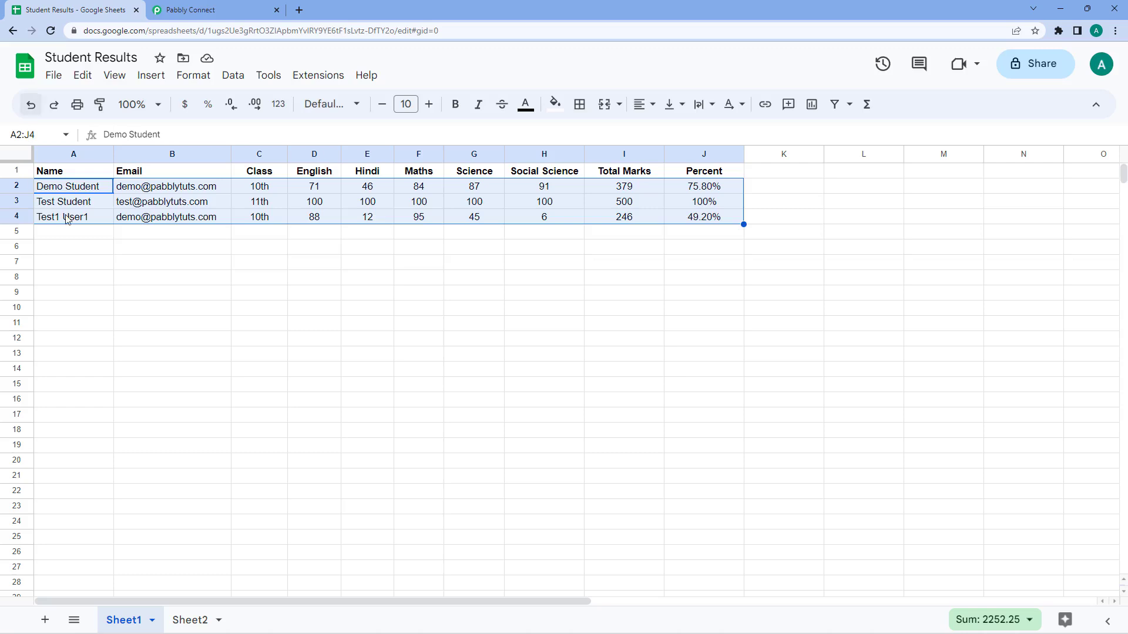
pyautogui.click(68, 188)
pyautogui.moveTo(68, 188); pyautogui.dragTo(714, 219)
pyautogui.click(20, 135)
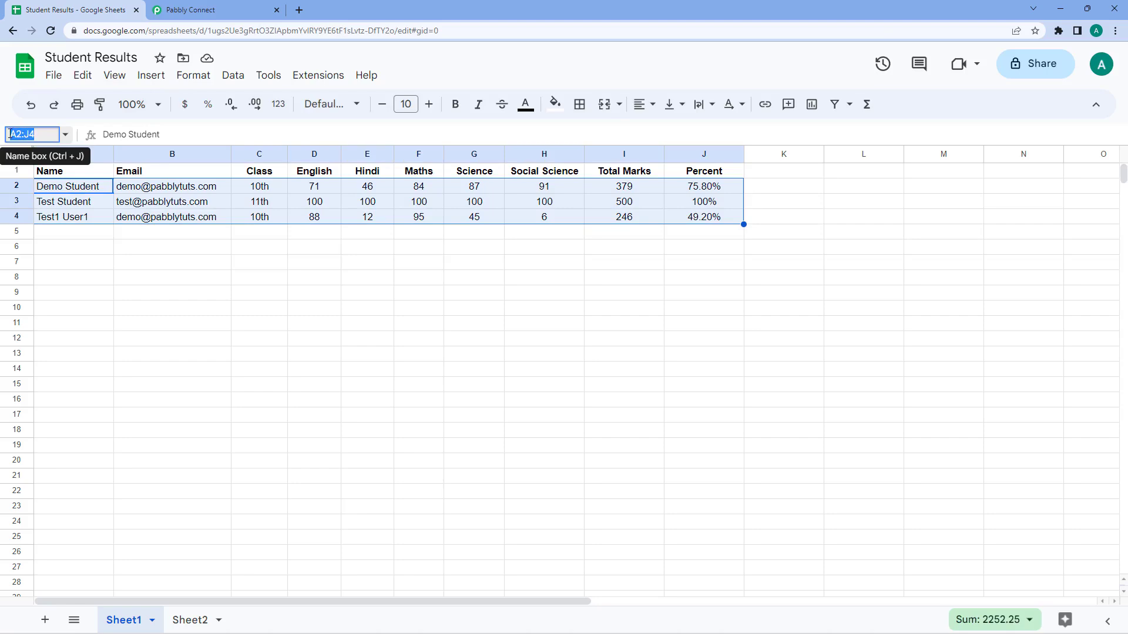
# Step: Examine the Get Row(s) action's Range setting, its note on open-ended ranges and the Simple Response option, comparing them with the spreadsheet
pyautogui.click(256, 5)
pyautogui.click(341, 384)
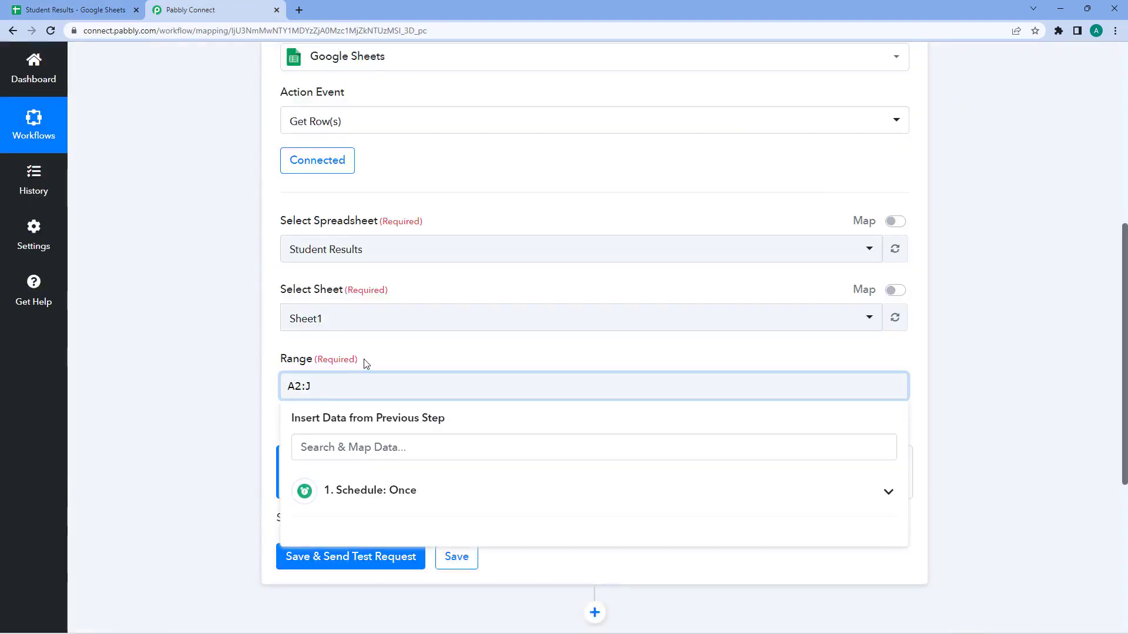
pyautogui.click(365, 363)
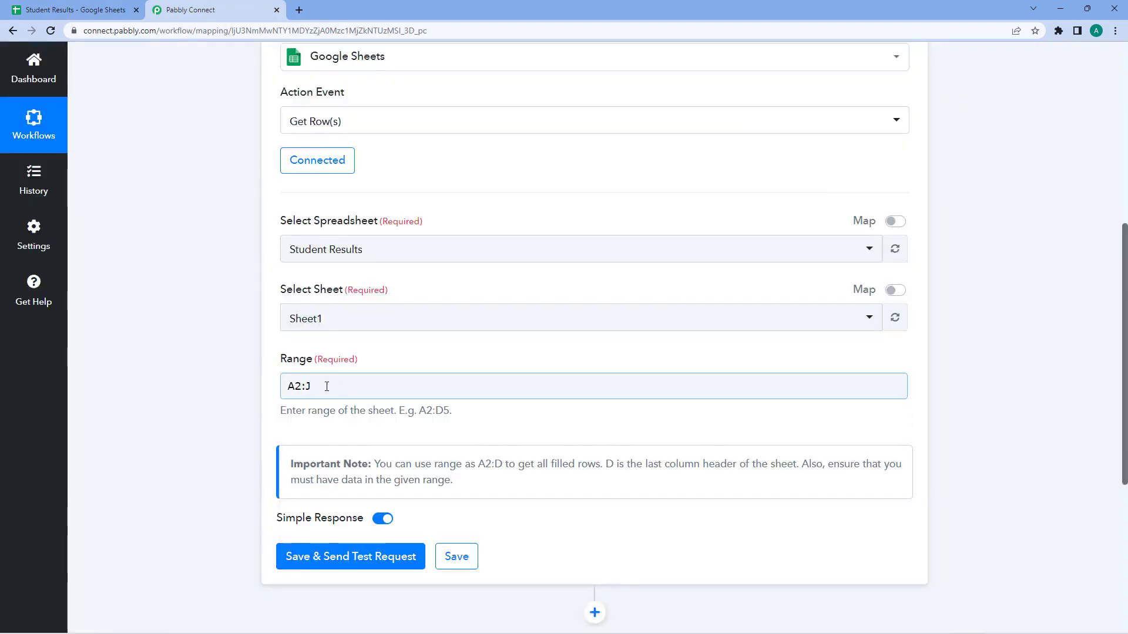
pyautogui.click(386, 347)
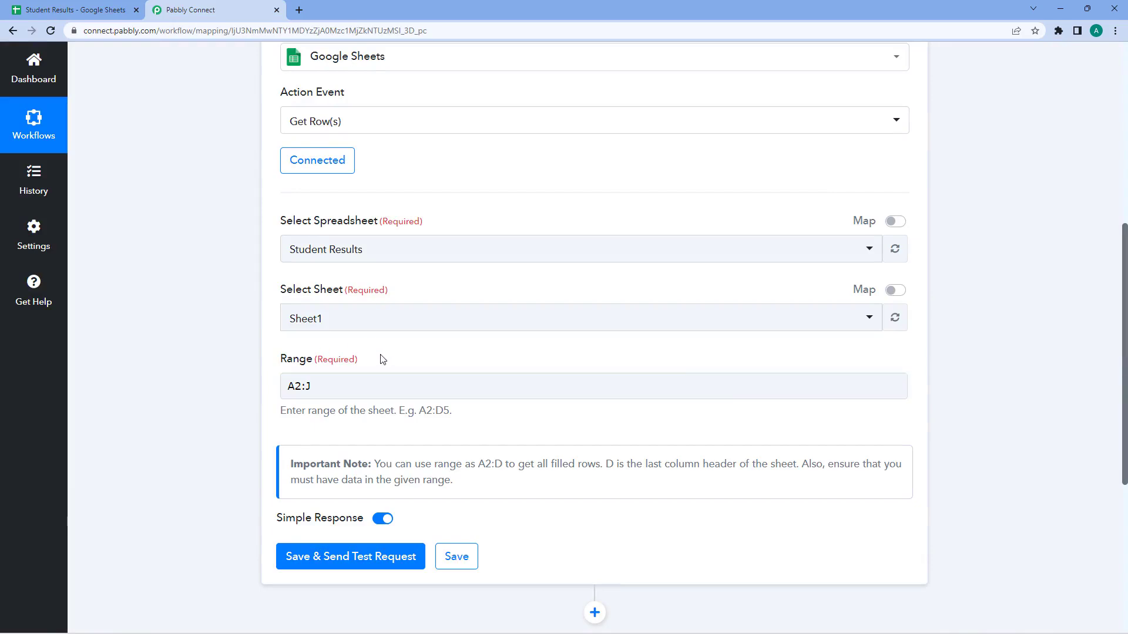
pyautogui.scroll(-1, 308, 411)
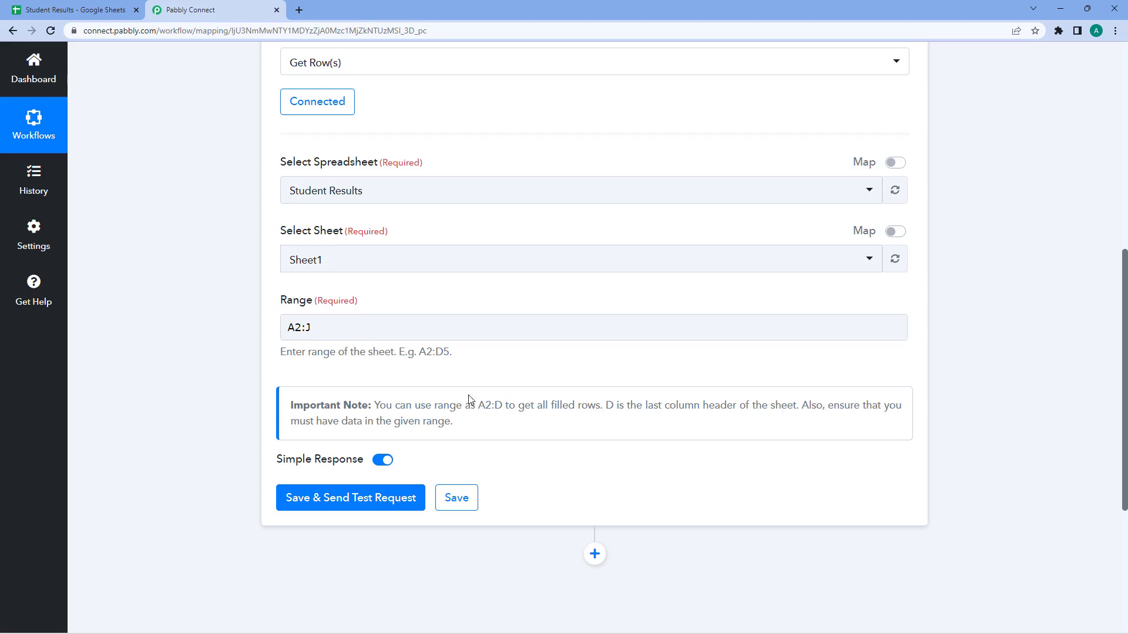
pyautogui.click(85, 12)
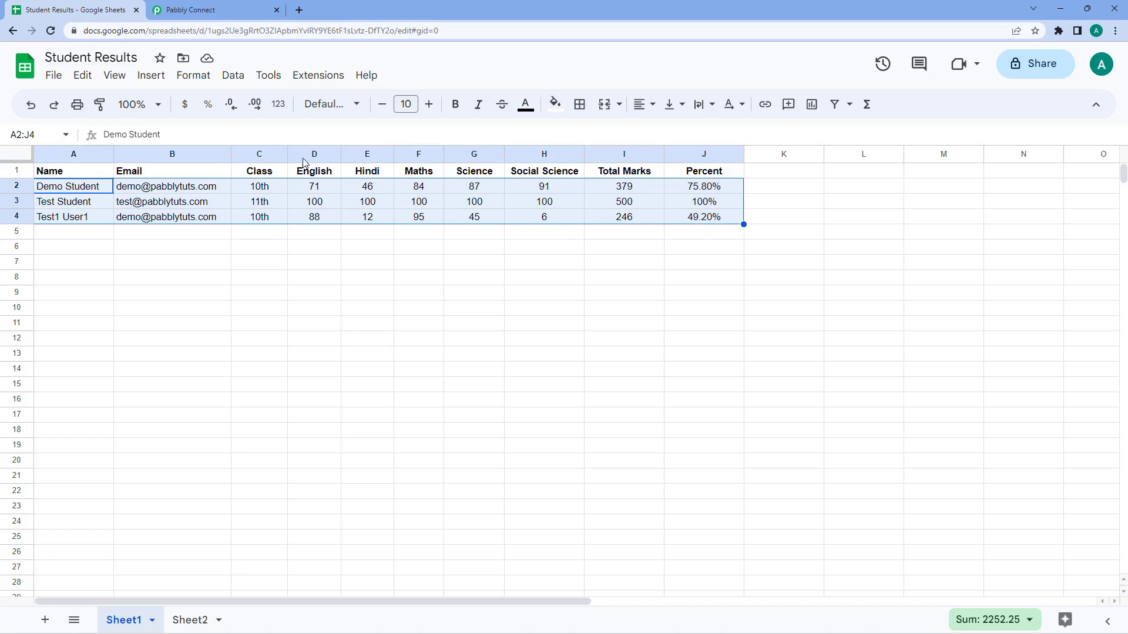
pyautogui.click(200, 10)
pyautogui.scroll(1, 353, 237)
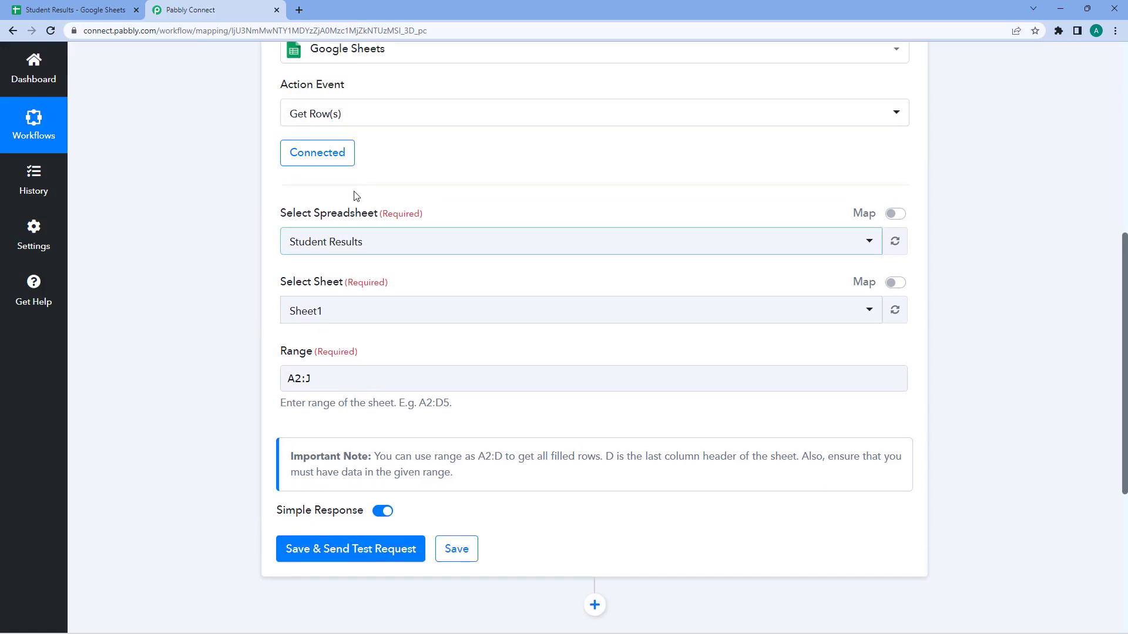
# Step: In the Student Results spreadsheet, try the cell reference A2:J and select columns A to J from row 2 down to row 27
pyautogui.click(75, 10)
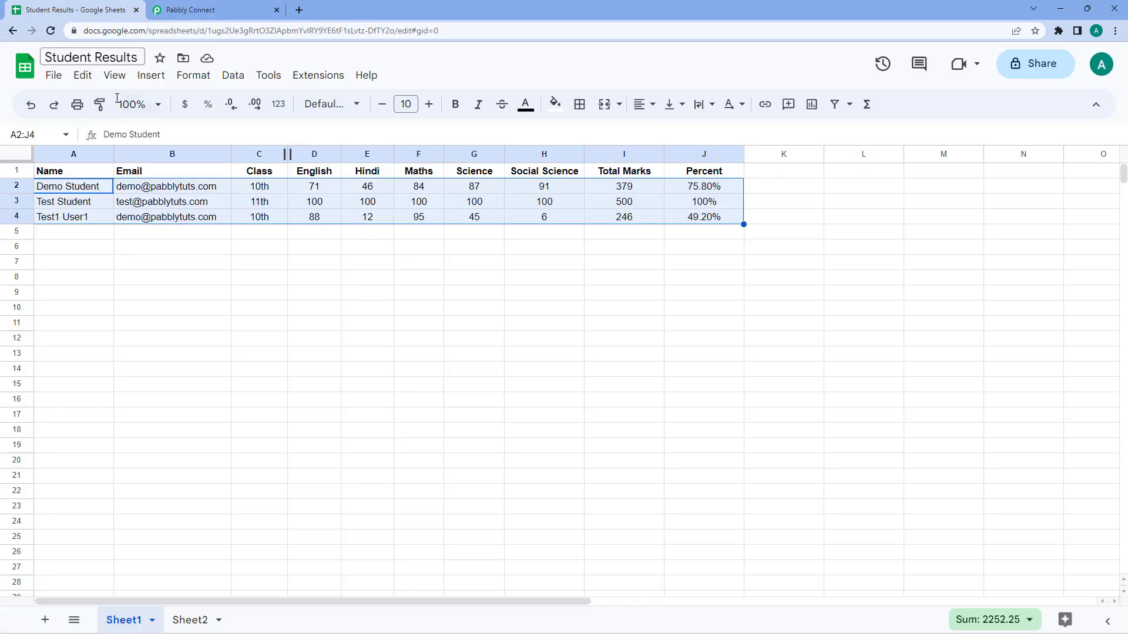
pyautogui.click(39, 134)
pyautogui.click(40, 134)
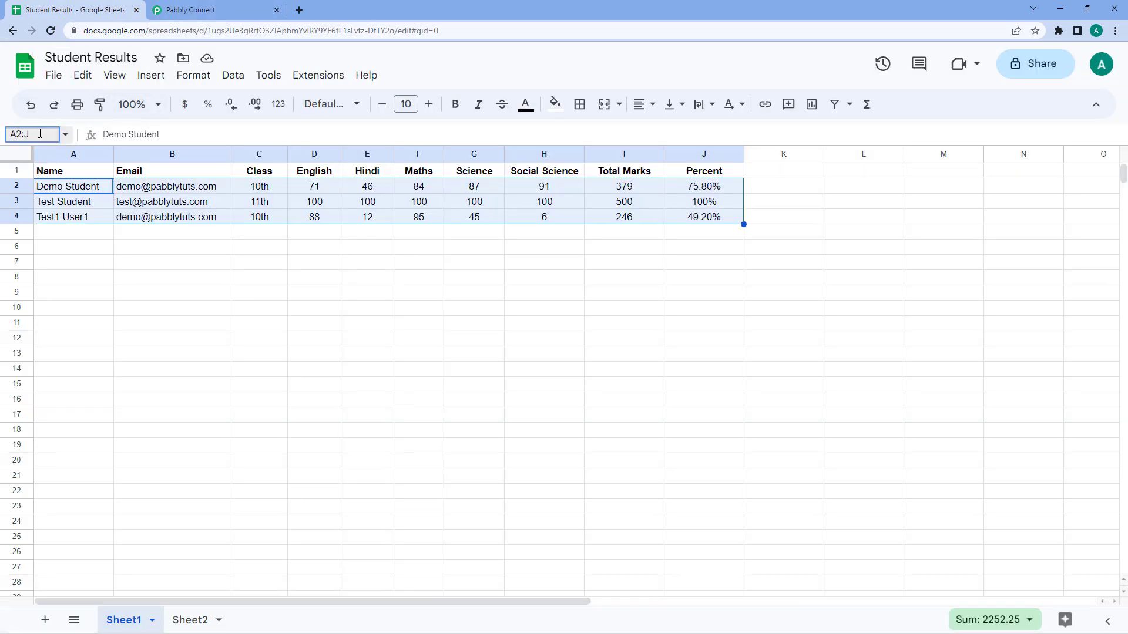
pyautogui.click(91, 238)
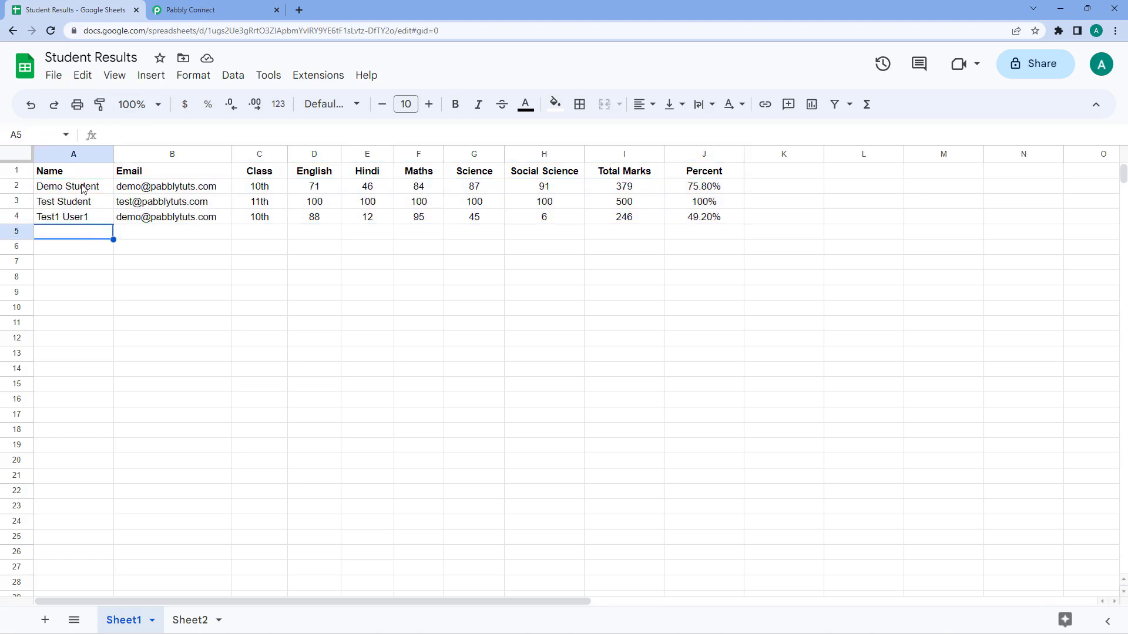
pyautogui.moveTo(82, 188); pyautogui.dragTo(694, 218)
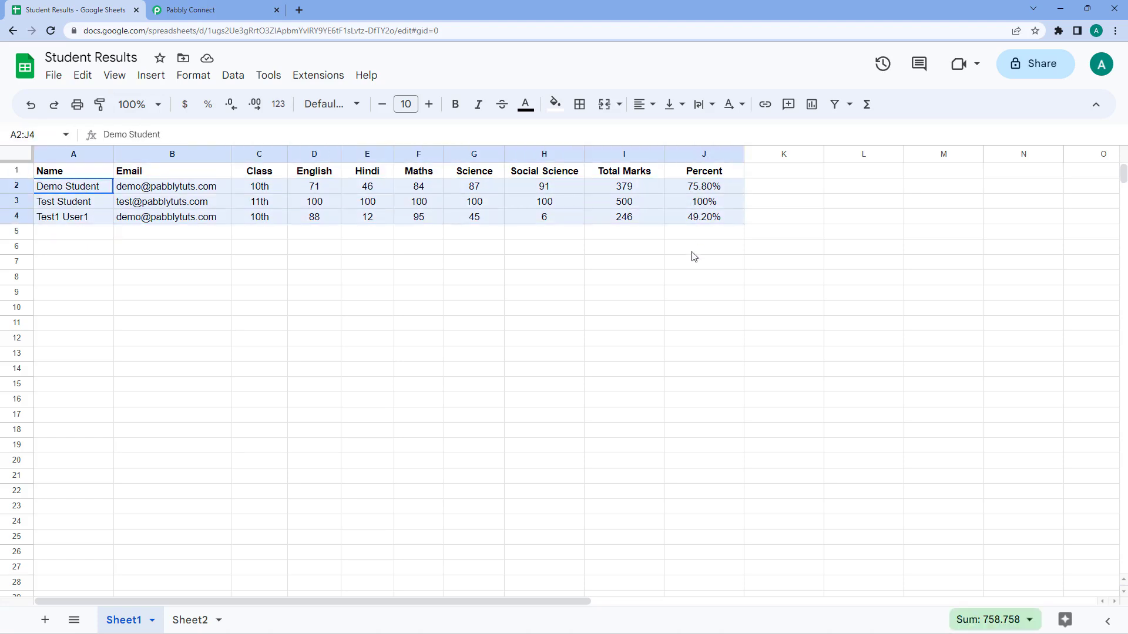
pyautogui.moveTo(693, 257); pyautogui.dragTo(710, 574)
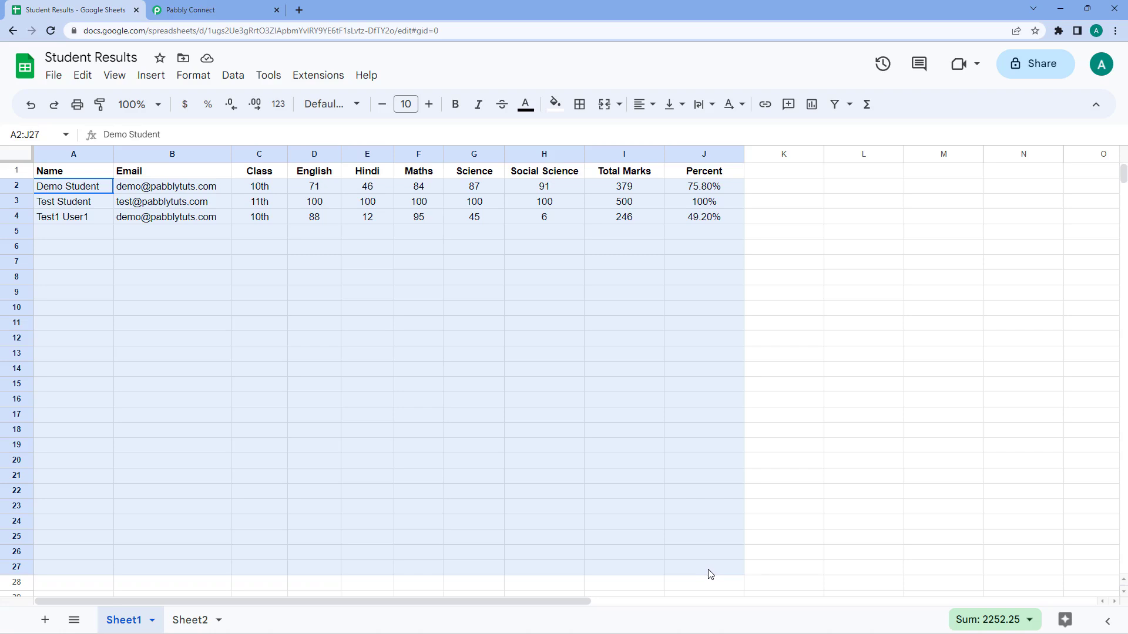
# Step: Recheck the Get Row(s) settings in the workflow, and select the last student's name in cell A4 of the spreadsheet
pyautogui.click(234, 12)
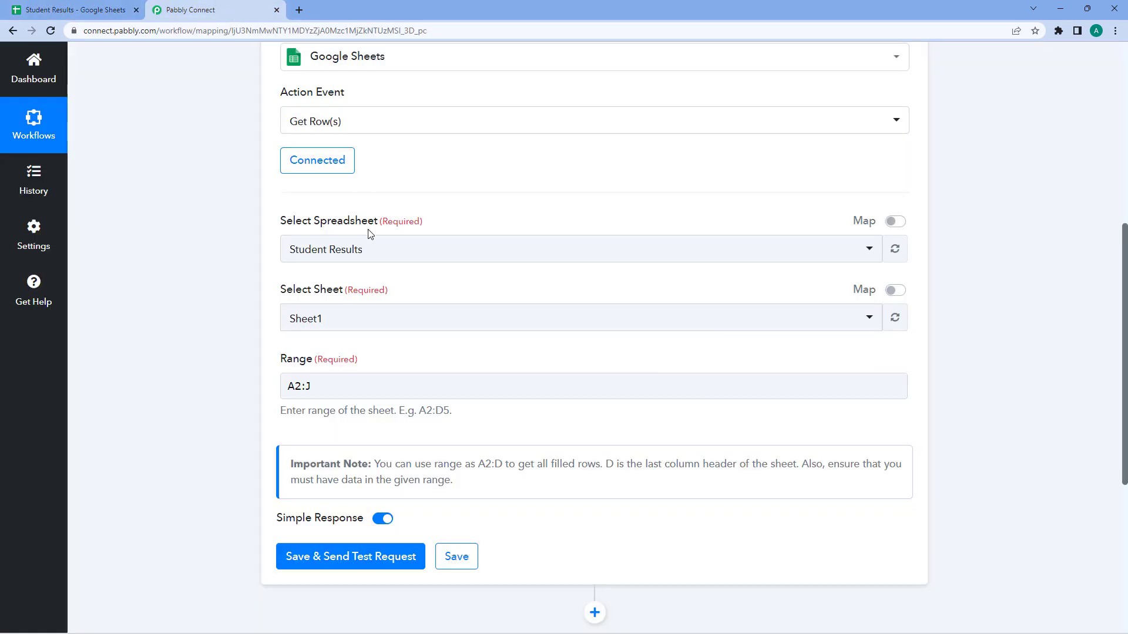
pyautogui.click(57, 6)
pyautogui.click(78, 216)
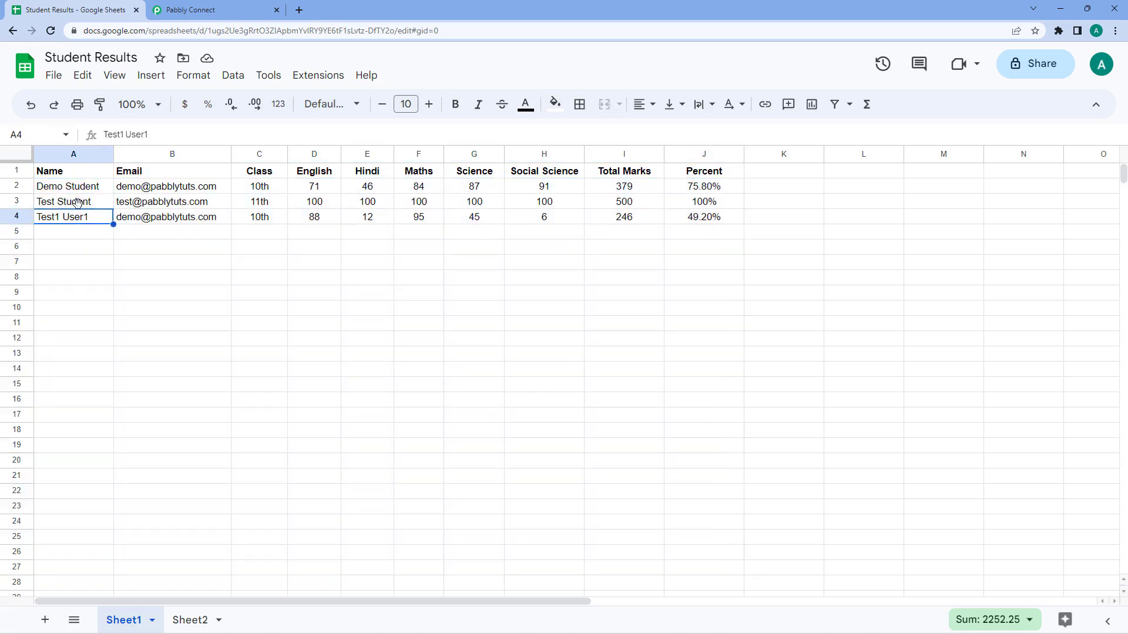
# Step: Select columns A to J from row 2 down to row 15 in the spreadsheet, and clear the selection by choosing cell B5
pyautogui.moveTo(62, 192); pyautogui.dragTo(681, 391)
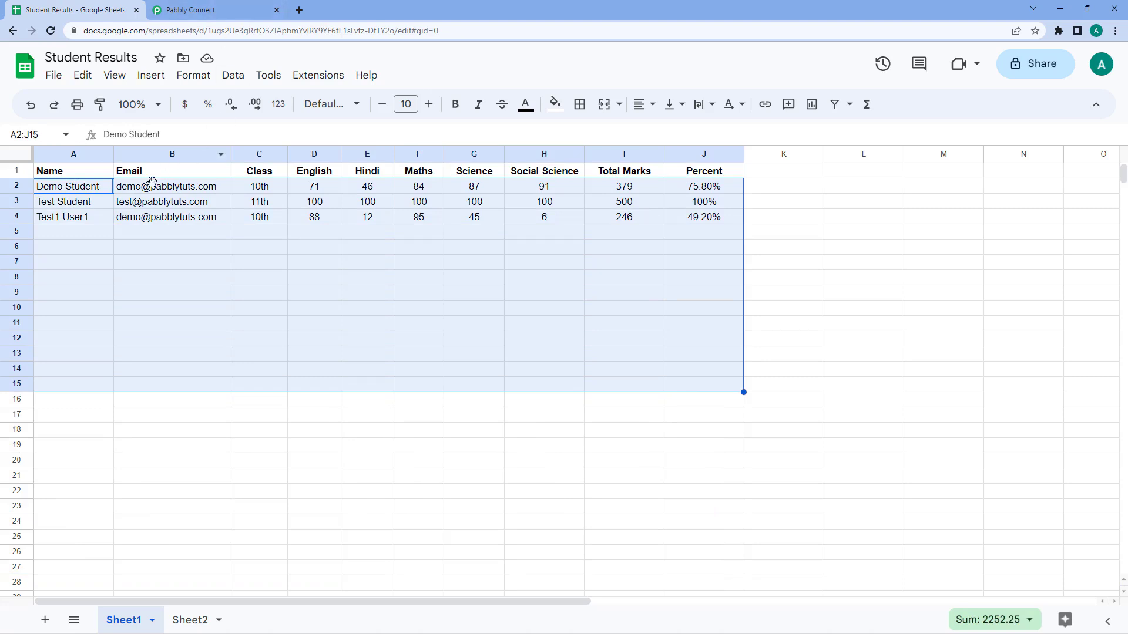
pyautogui.click(138, 233)
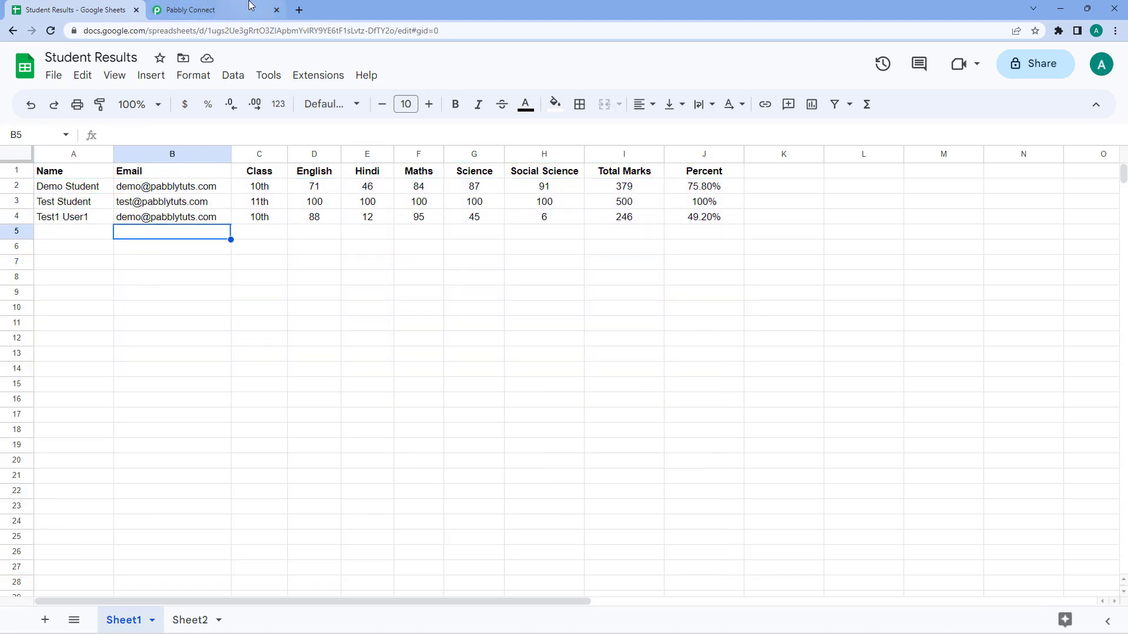
# Step: Switch to the Pabbly Connect workflow and save the Get Row(s) action with range A2:J, sending a test request
pyautogui.click(211, 10)
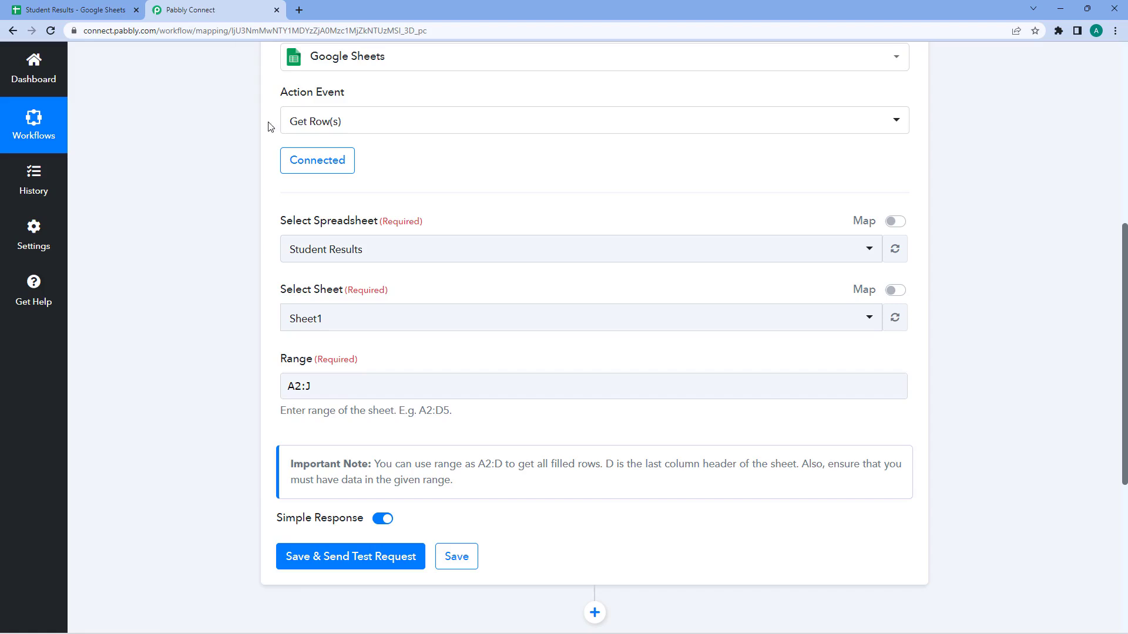
pyautogui.click(351, 396)
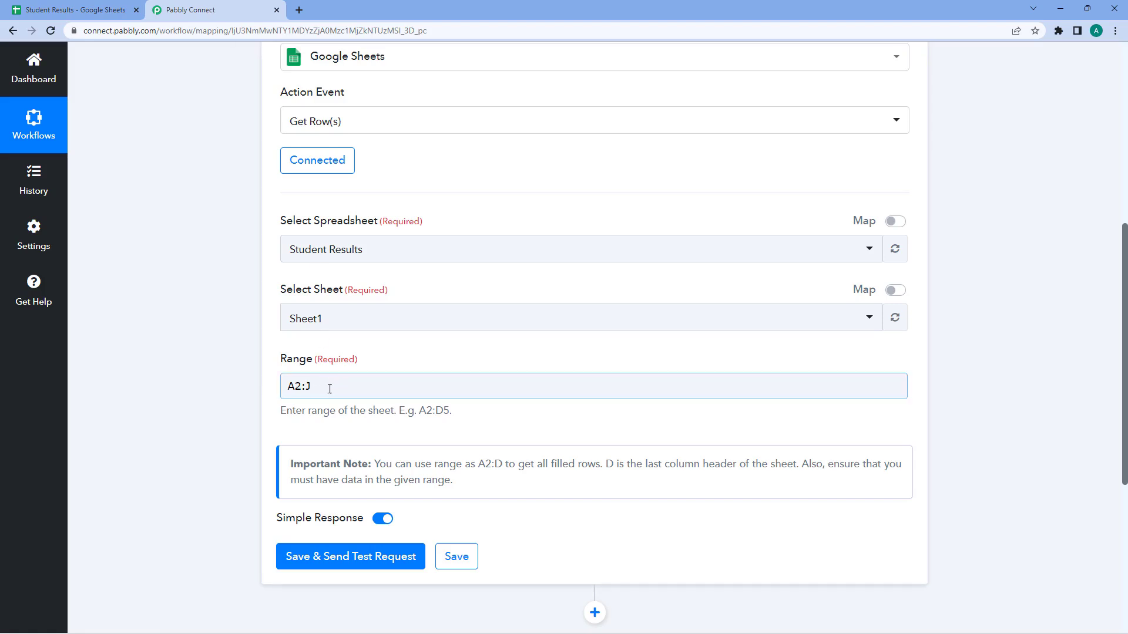
pyautogui.click(422, 357)
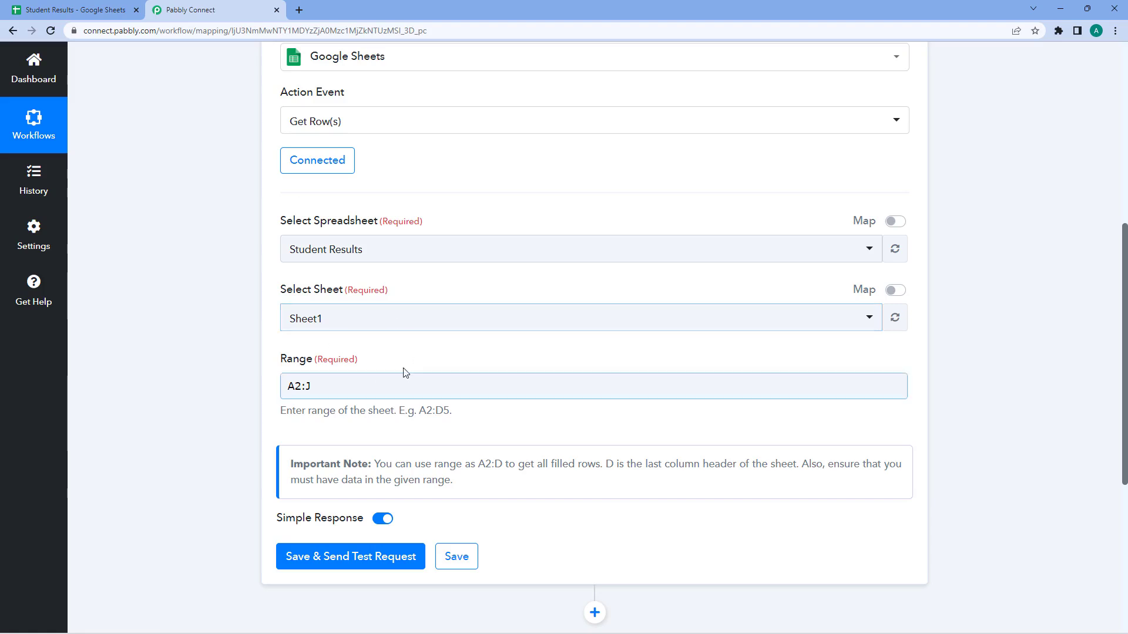
pyautogui.scroll(-2, 276, 368)
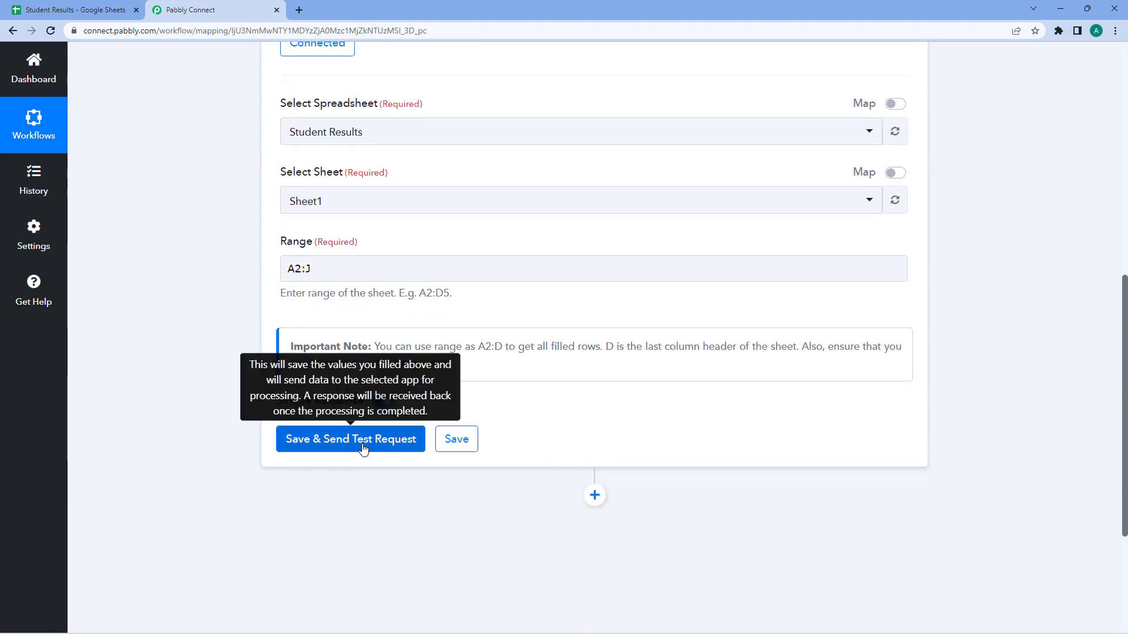
pyautogui.click(362, 445)
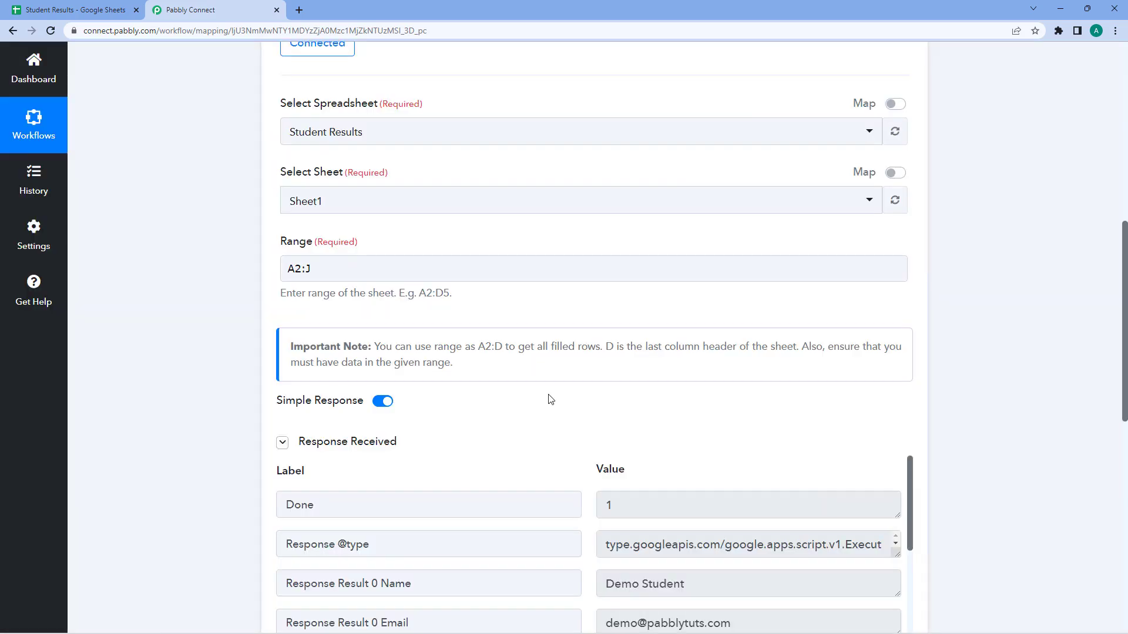
# Step: Examine the first student's record in the received response, highlighting the name, email and class values
pyautogui.scroll(-3, 551, 399)
pyautogui.scroll(-1, 579, 316)
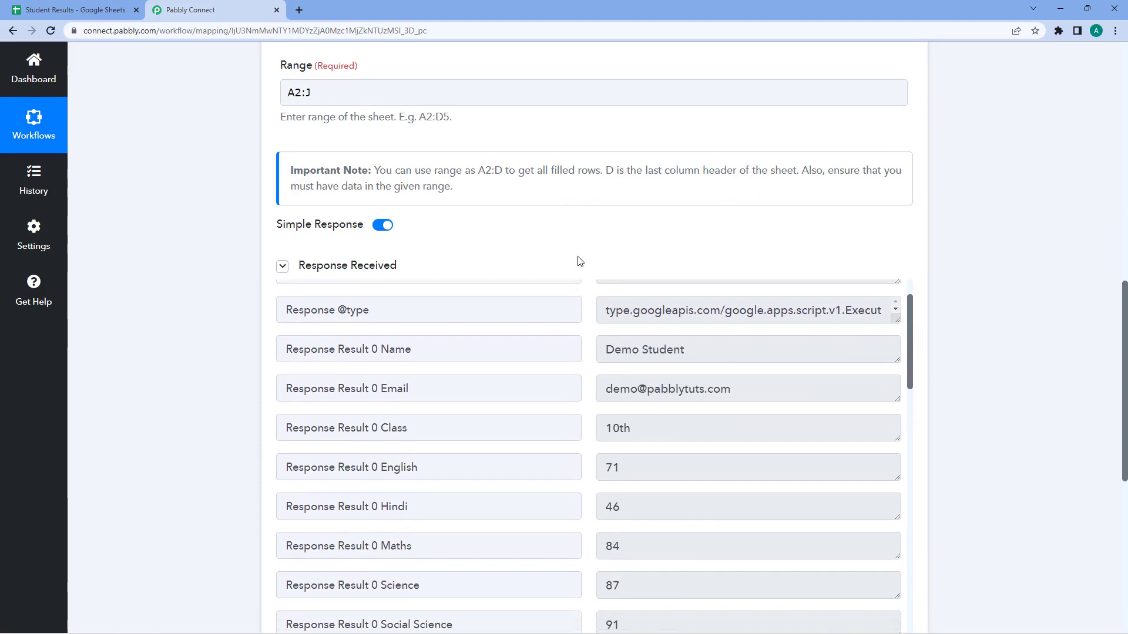
pyautogui.scroll(-1, 579, 263)
pyautogui.moveTo(713, 288); pyautogui.dragTo(580, 306)
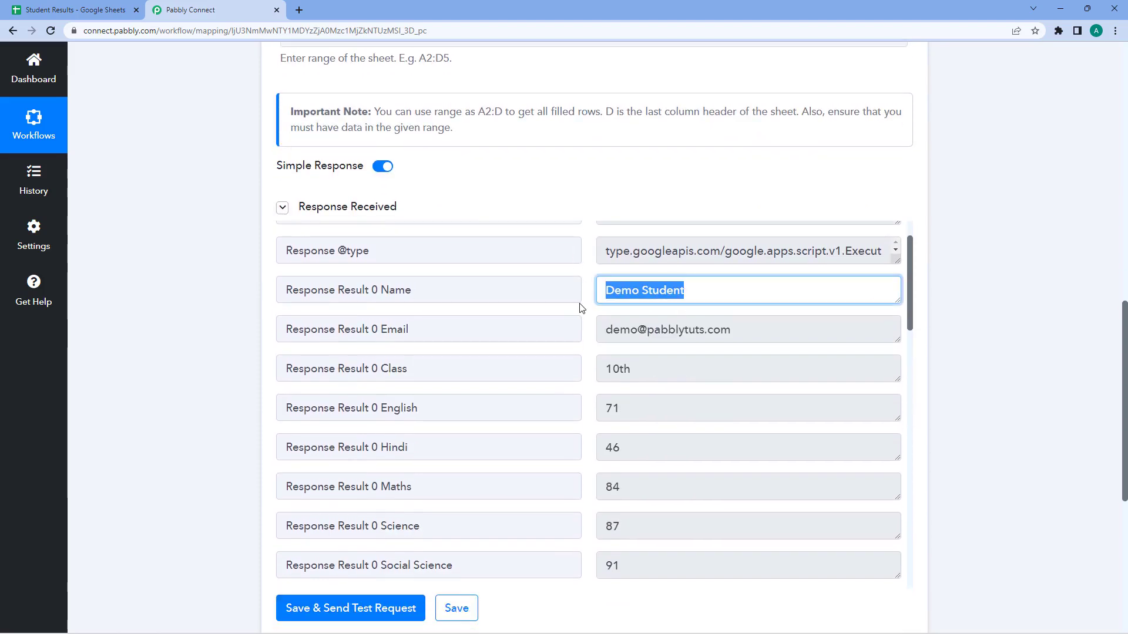
pyautogui.moveTo(777, 322); pyautogui.dragTo(602, 327)
pyautogui.moveTo(652, 369); pyautogui.dragTo(595, 368)
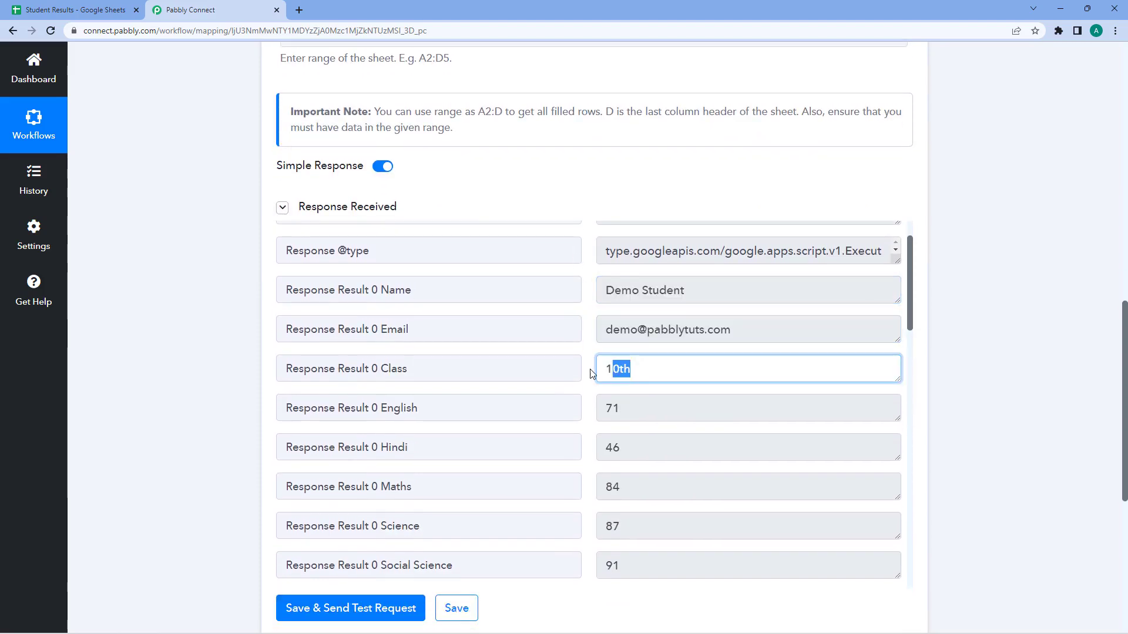
pyautogui.scroll(-1, 590, 363)
pyautogui.scroll(-2, 590, 363)
pyautogui.scroll(-3, 610, 360)
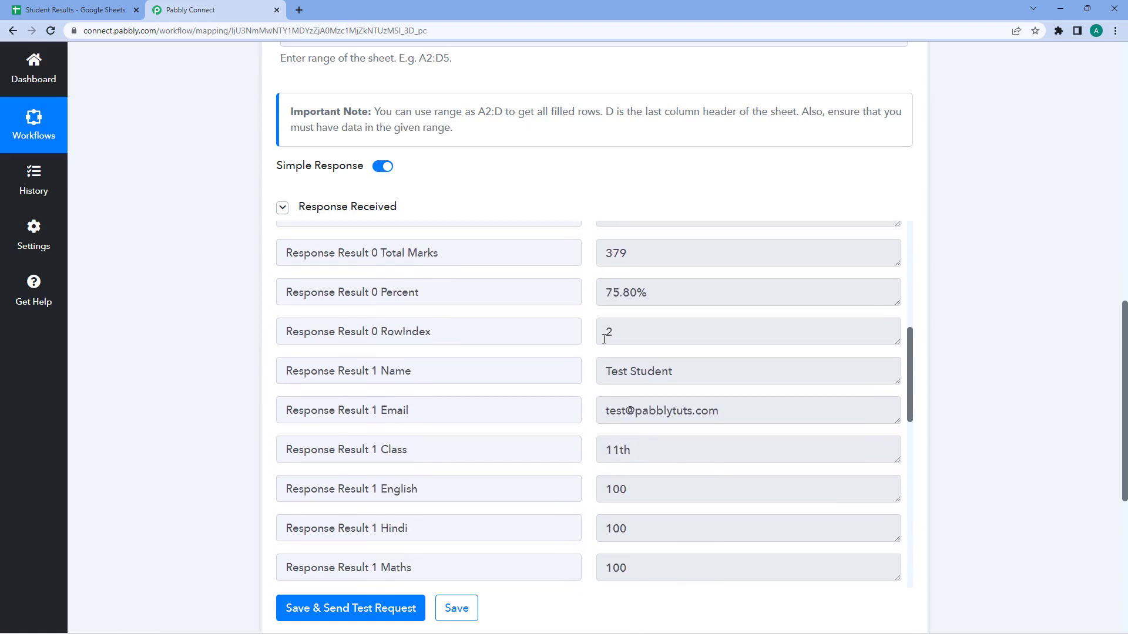
# Step: Inspect the first record's row index, the second student's name and email, and the third student's record in the response
pyautogui.moveTo(644, 335); pyautogui.dragTo(570, 338)
pyautogui.click(592, 331)
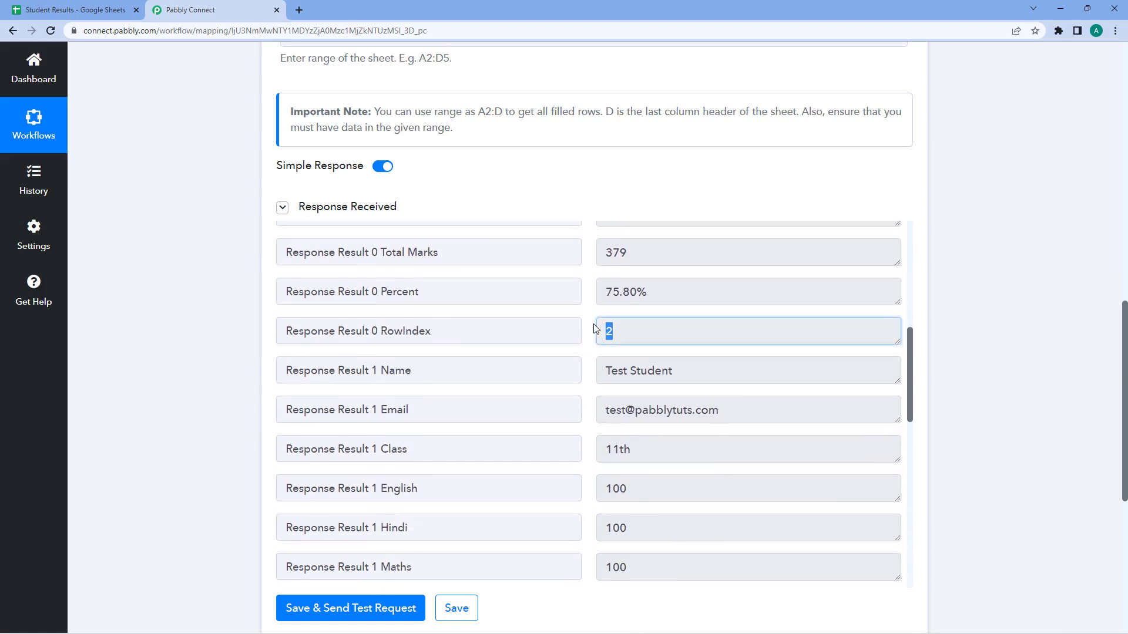
pyautogui.scroll(-1, 593, 329)
pyautogui.moveTo(687, 313); pyautogui.dragTo(604, 321)
pyautogui.moveTo(722, 352); pyautogui.dragTo(578, 351)
pyautogui.scroll(-3, 610, 333)
pyautogui.scroll(-7, 610, 334)
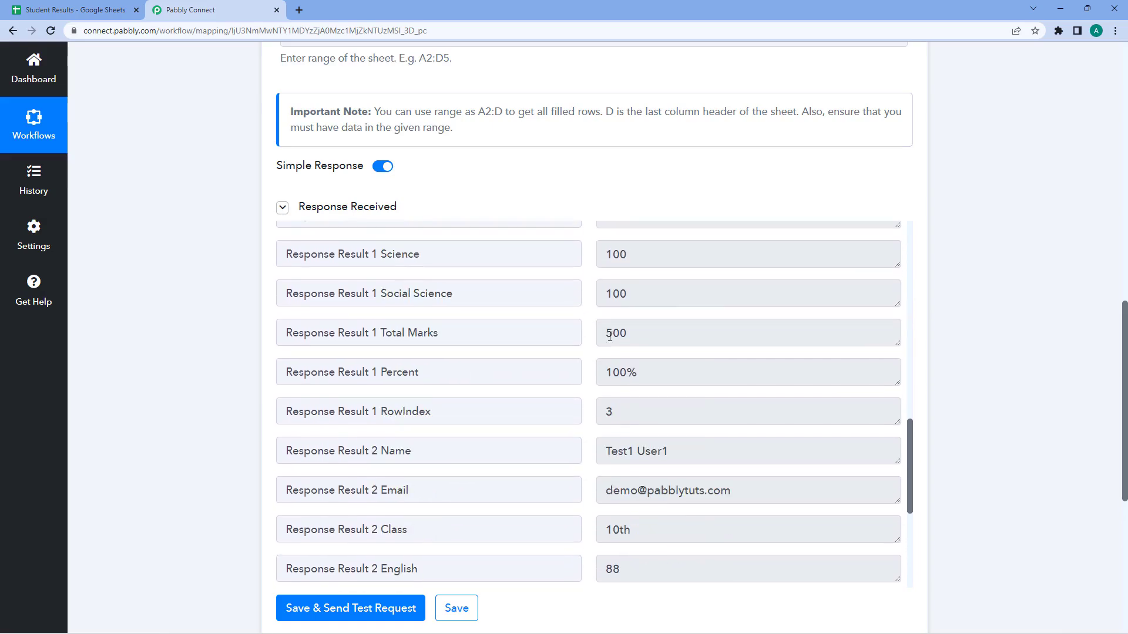
pyautogui.scroll(-1, 588, 340)
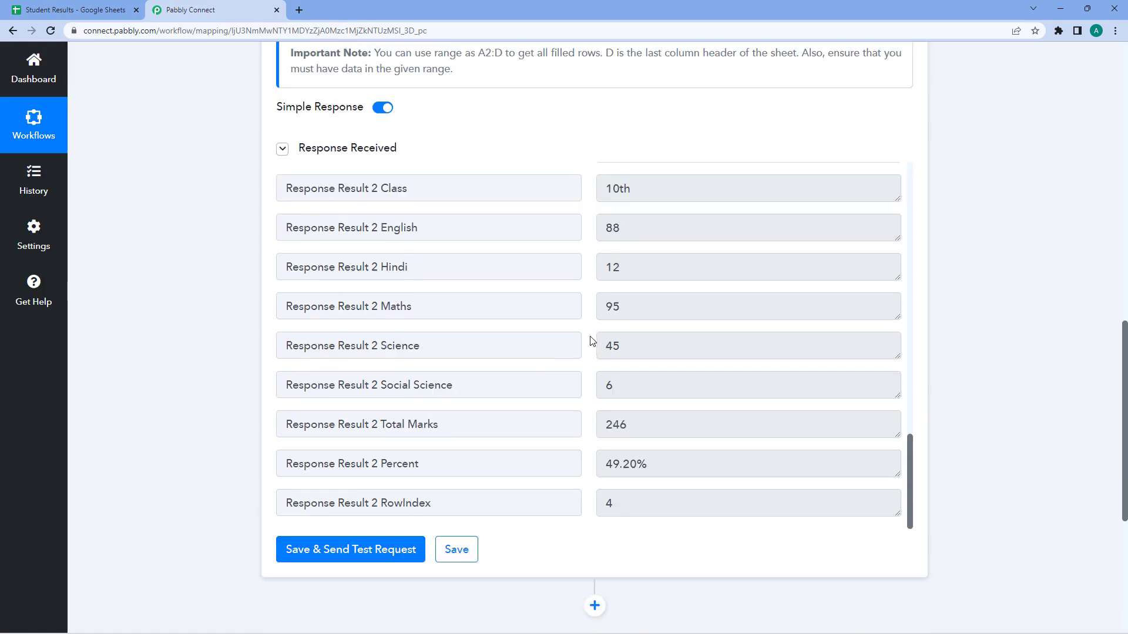
# Step: Compare the received response with the student rows in the spreadsheet, returning to the first record of the response
pyautogui.scroll(8, 589, 322)
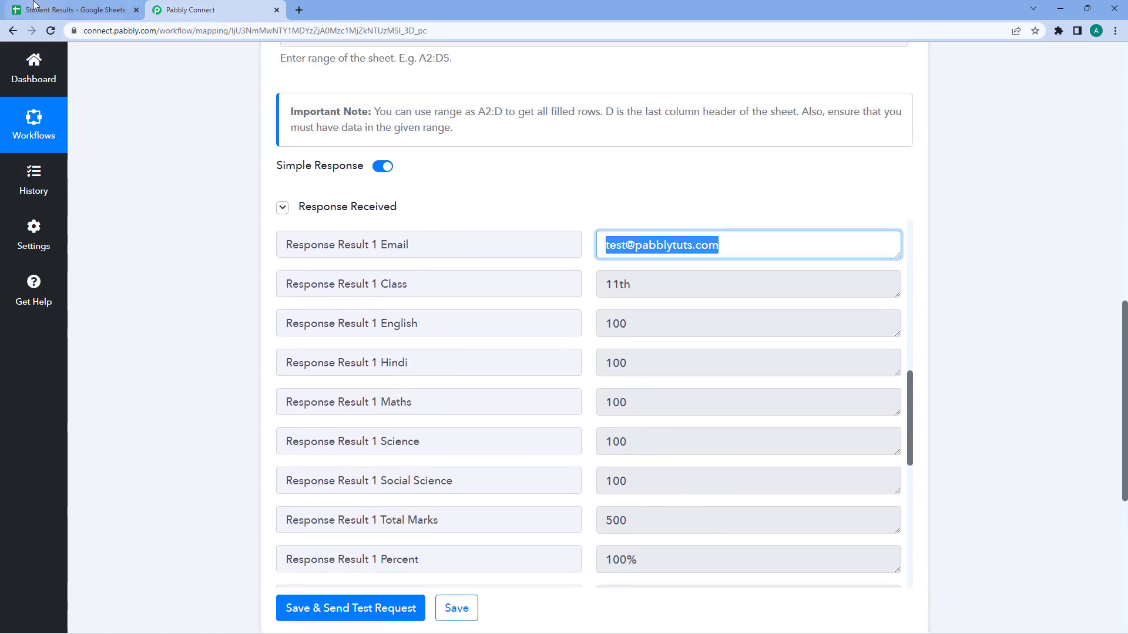
pyautogui.click(75, 10)
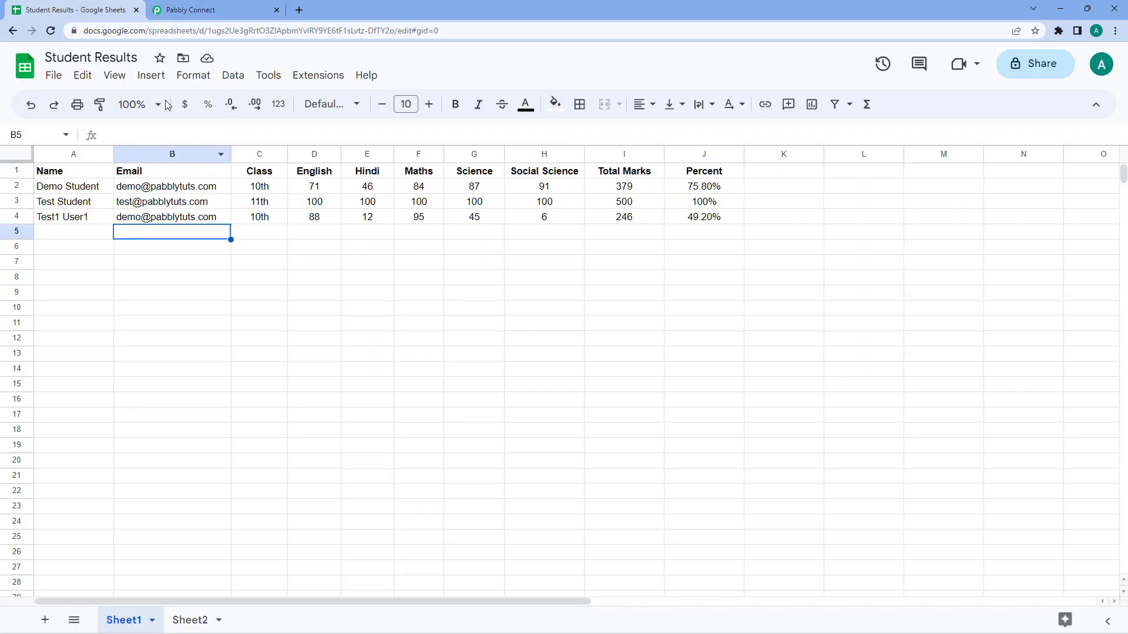
pyautogui.click(219, 5)
pyautogui.scroll(8, 592, 382)
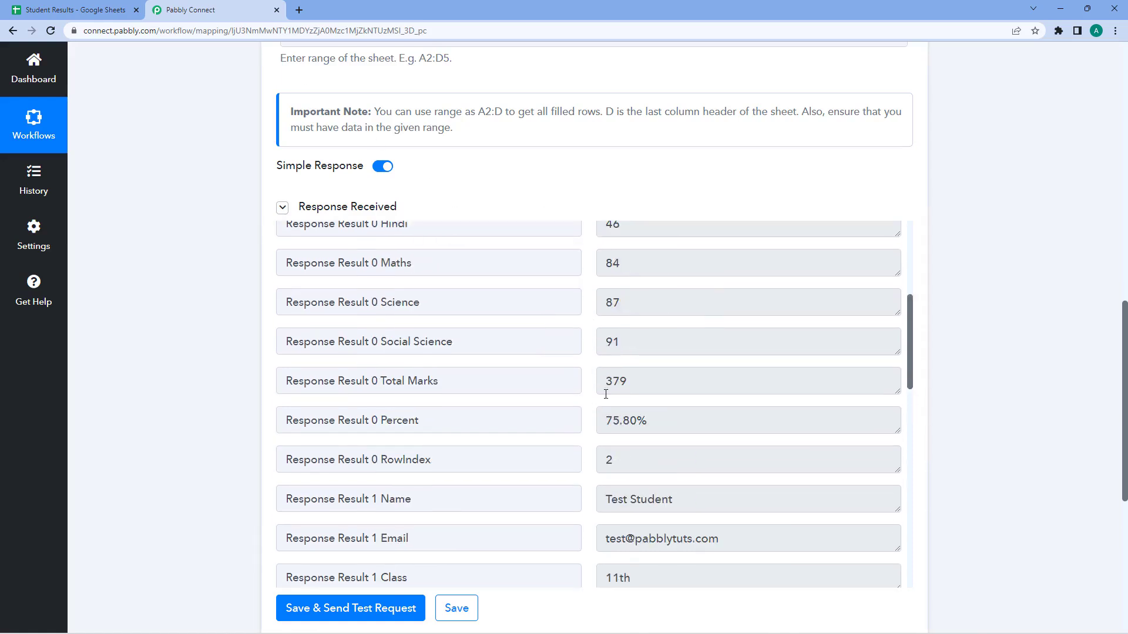
pyautogui.scroll(1, 610, 400)
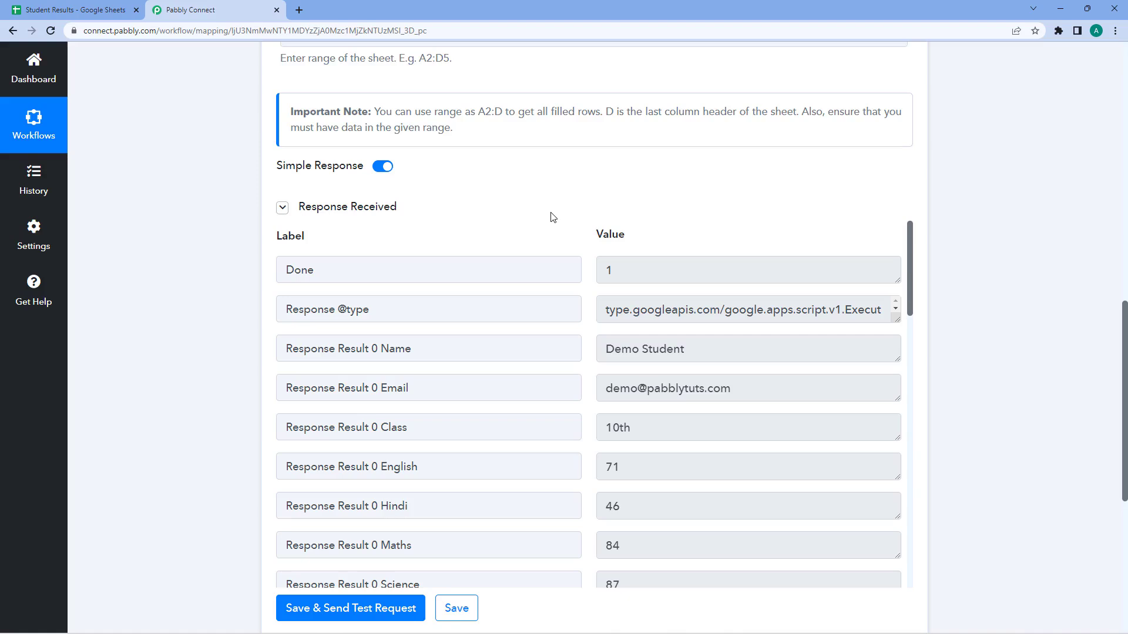
# Step: Collapse the Get Row(s) action to view the workflow's trigger and action, and reopen the action's settings
pyautogui.scroll(10, 552, 237)
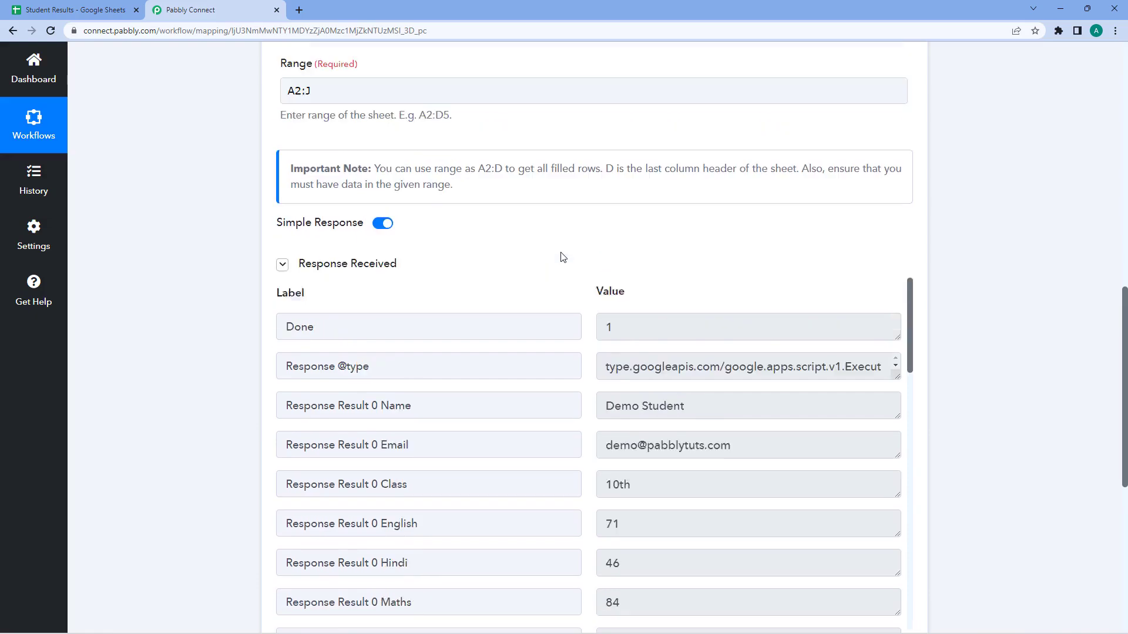
pyautogui.click(549, 257)
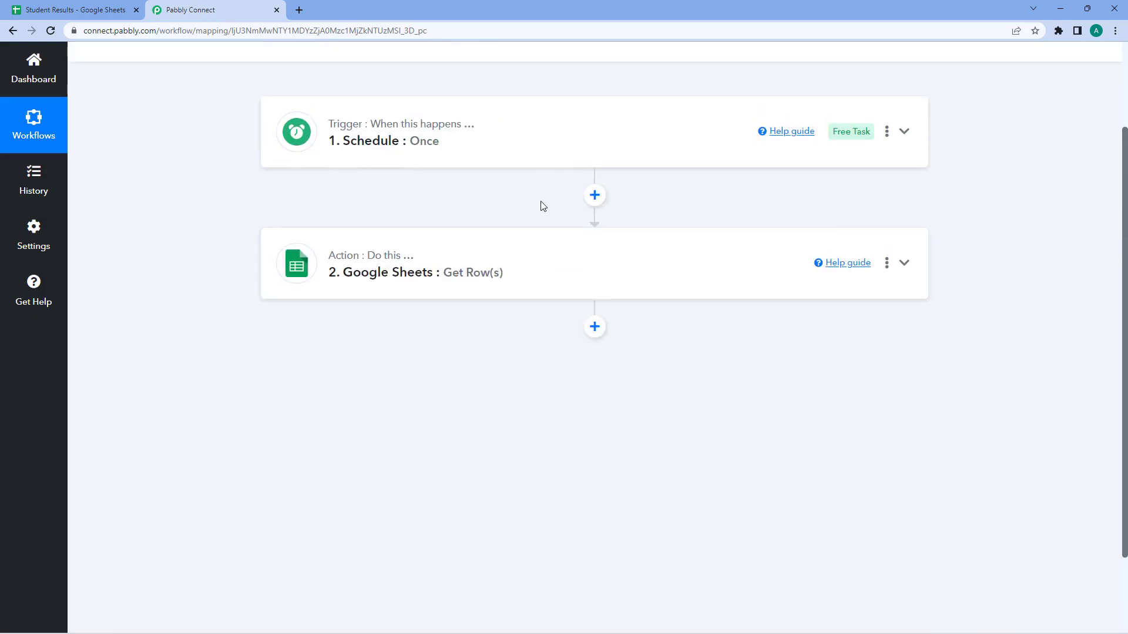
pyautogui.scroll(-3, 538, 206)
pyautogui.click(524, 188)
pyautogui.scroll(-3, 536, 216)
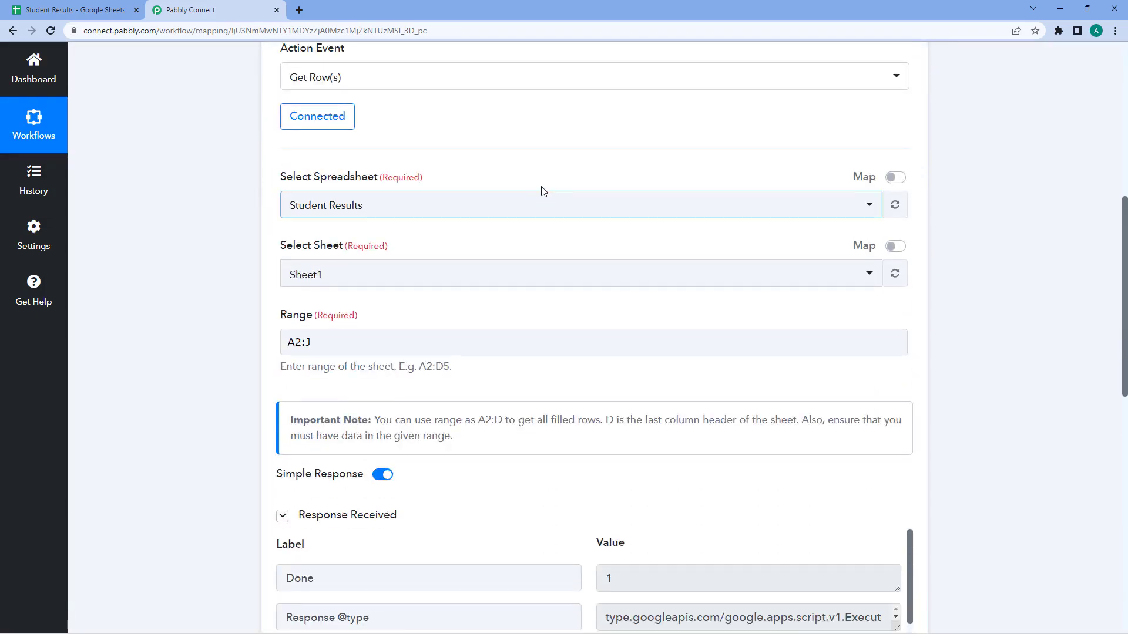
# Step: Check the student rows in the Student Results spreadsheet against the response, and highlight the first student's email value
pyautogui.click(75, 9)
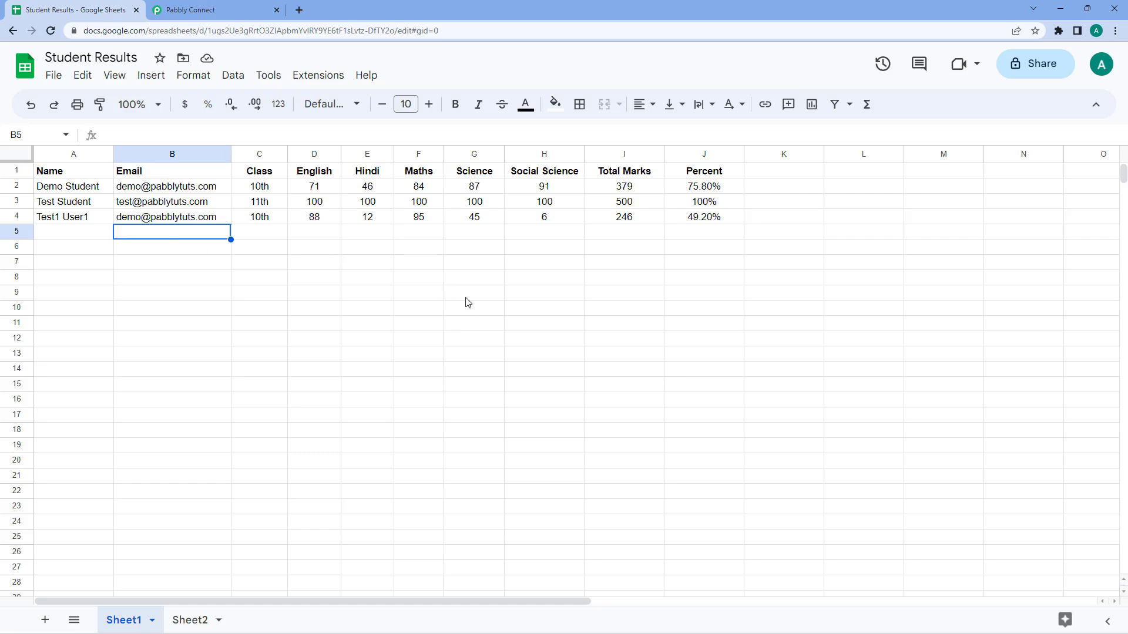
pyautogui.click(222, 8)
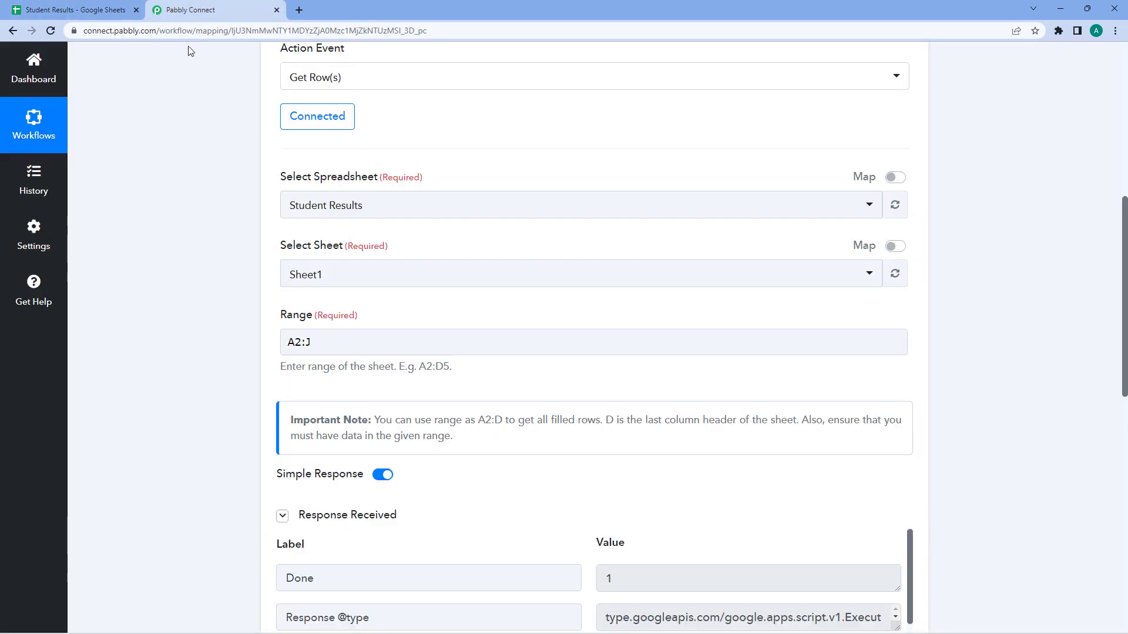
pyautogui.click(110, 7)
pyautogui.click(222, 9)
pyautogui.scroll(-3, 268, 229)
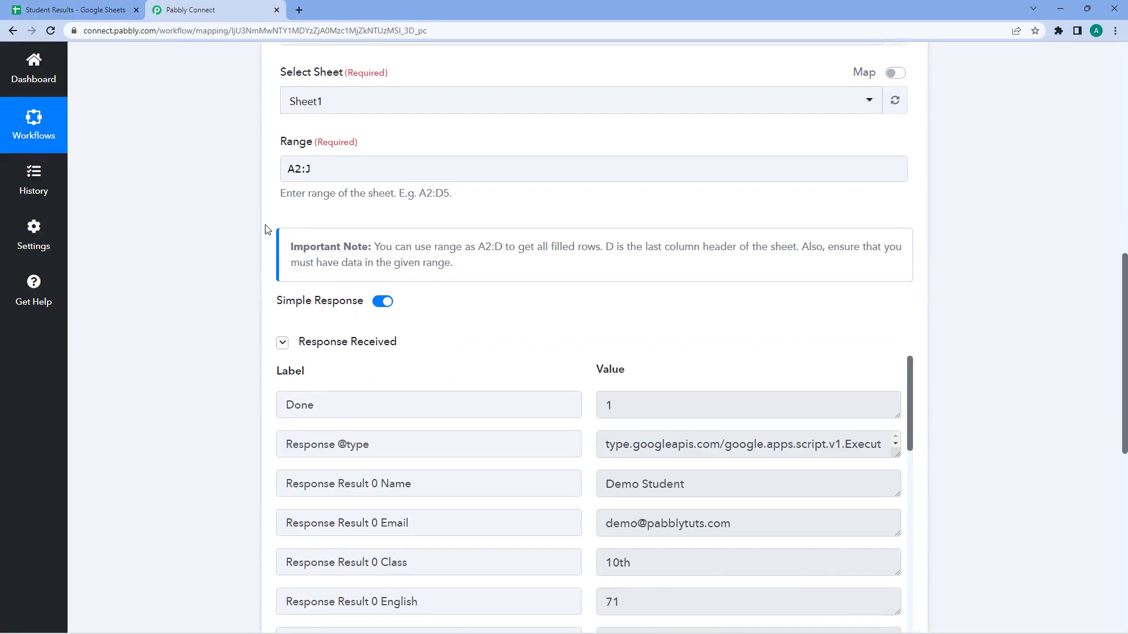
pyautogui.scroll(-2, 353, 241)
pyautogui.scroll(-1, 634, 364)
pyautogui.moveTo(745, 348); pyautogui.dragTo(586, 368)
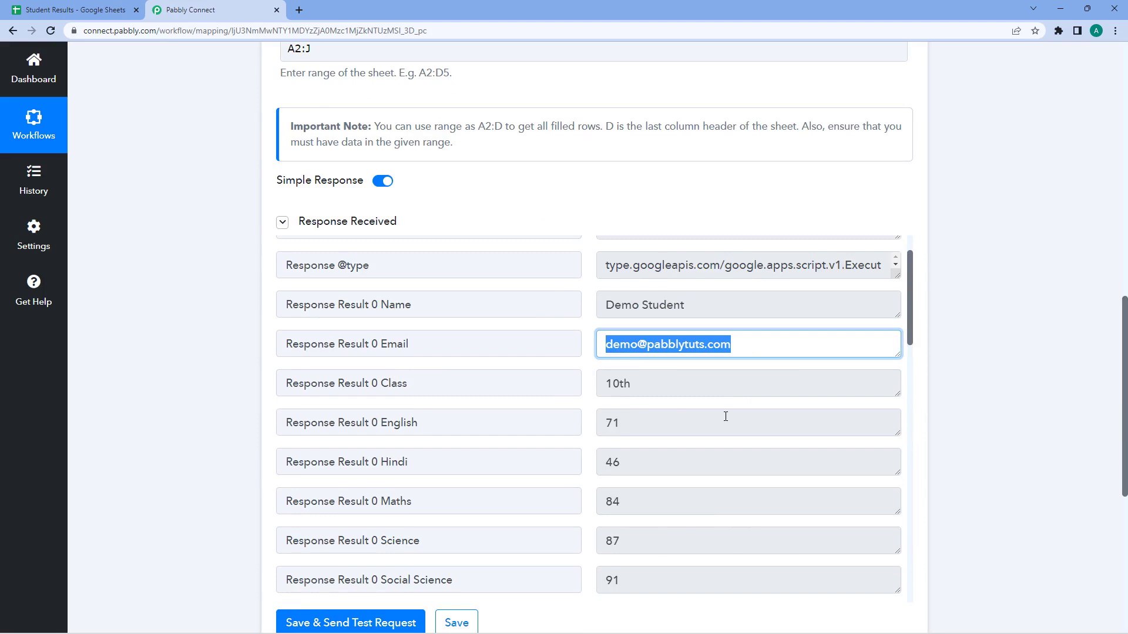
pyautogui.scroll(-2, 564, 259)
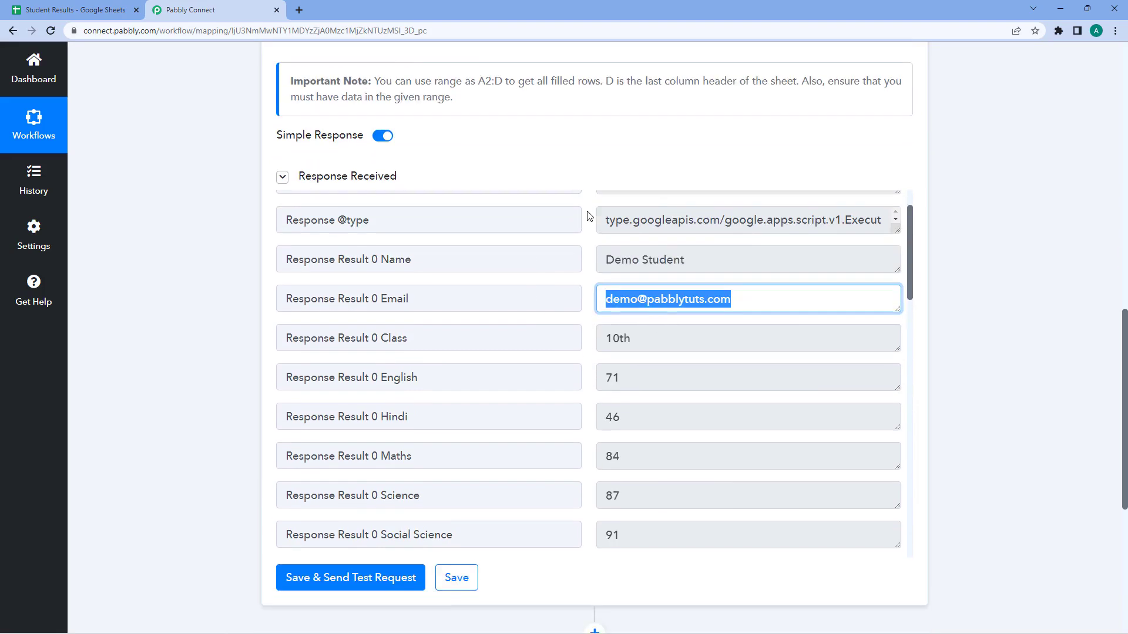
# Step: Recheck the Email column in the spreadsheet and locate the Response Result 0 Email field in the workflow
pyautogui.click(75, 9)
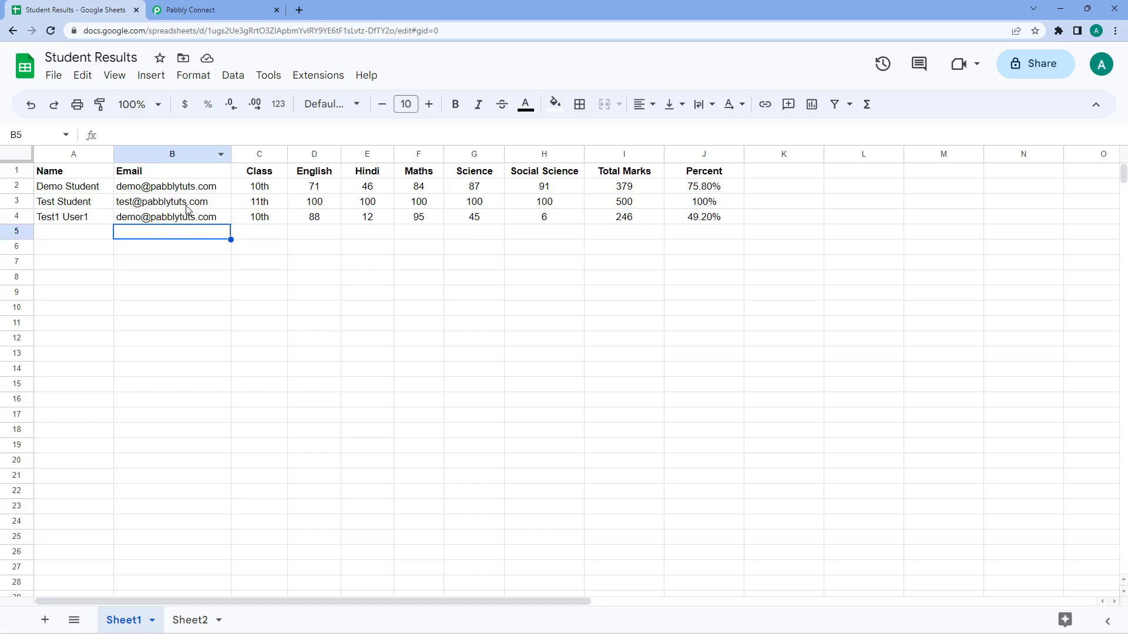
pyautogui.click(250, 8)
pyautogui.scroll(-2, 276, 352)
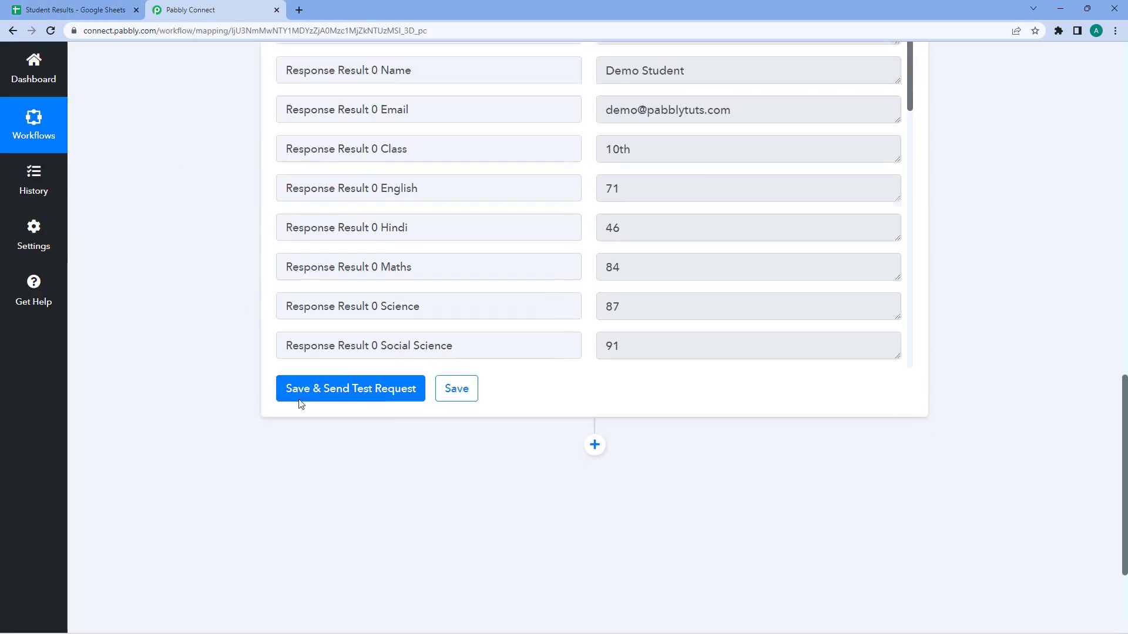
pyautogui.scroll(2, 518, 489)
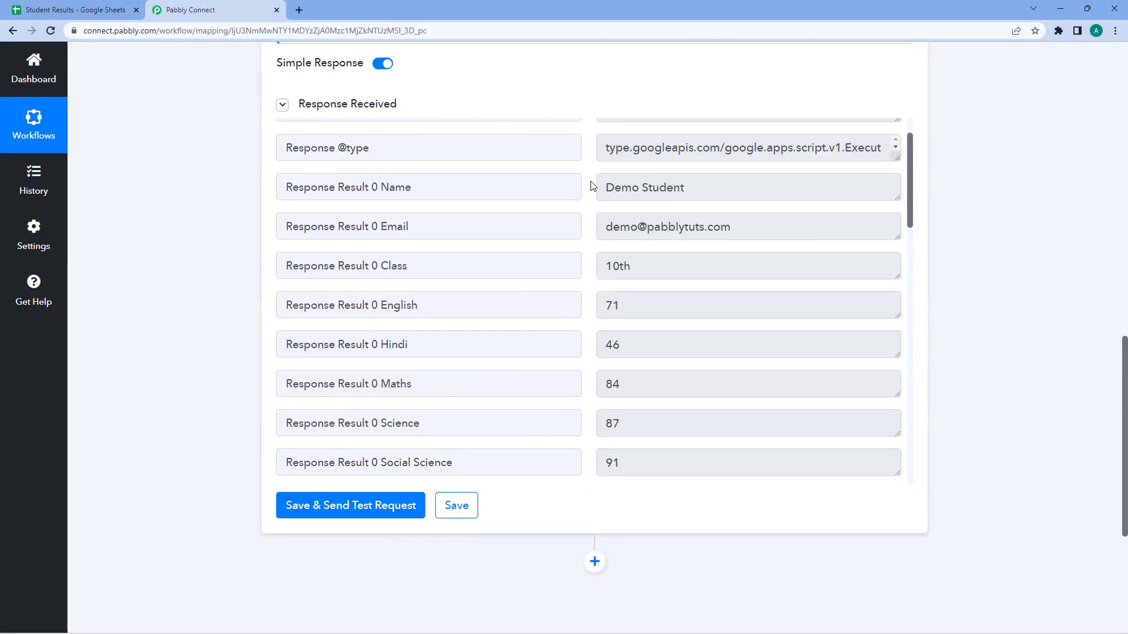
pyautogui.moveTo(769, 222); pyautogui.dragTo(598, 228)
pyautogui.click(581, 224)
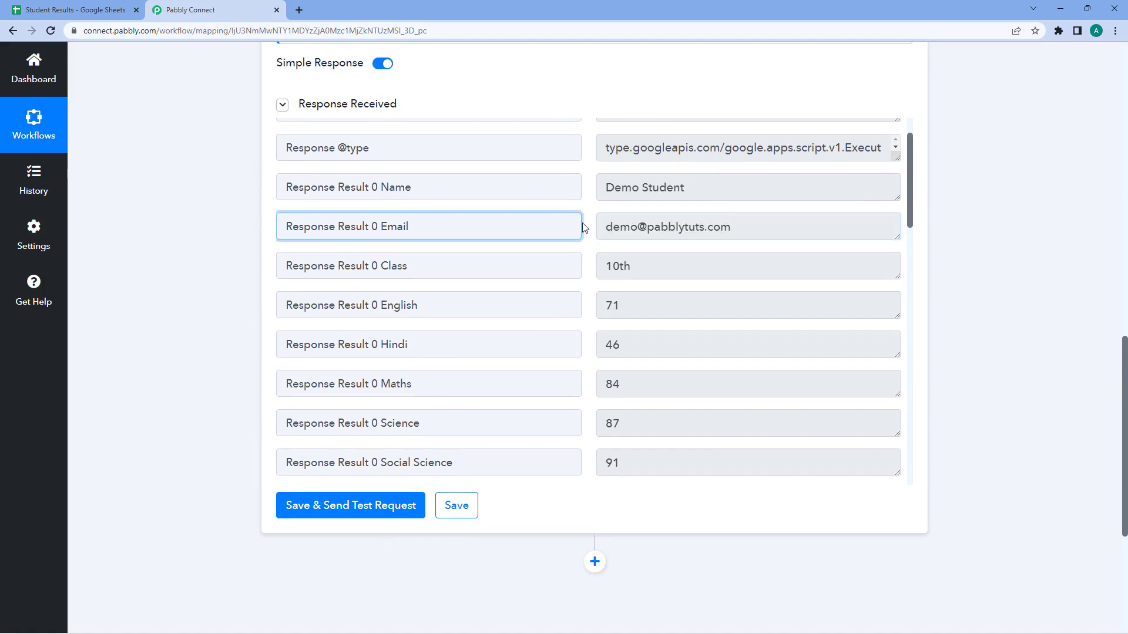
# Step: Review all the student records in the response from the first to the third, down to the end of the workflow
pyautogui.scroll(-4, 610, 194)
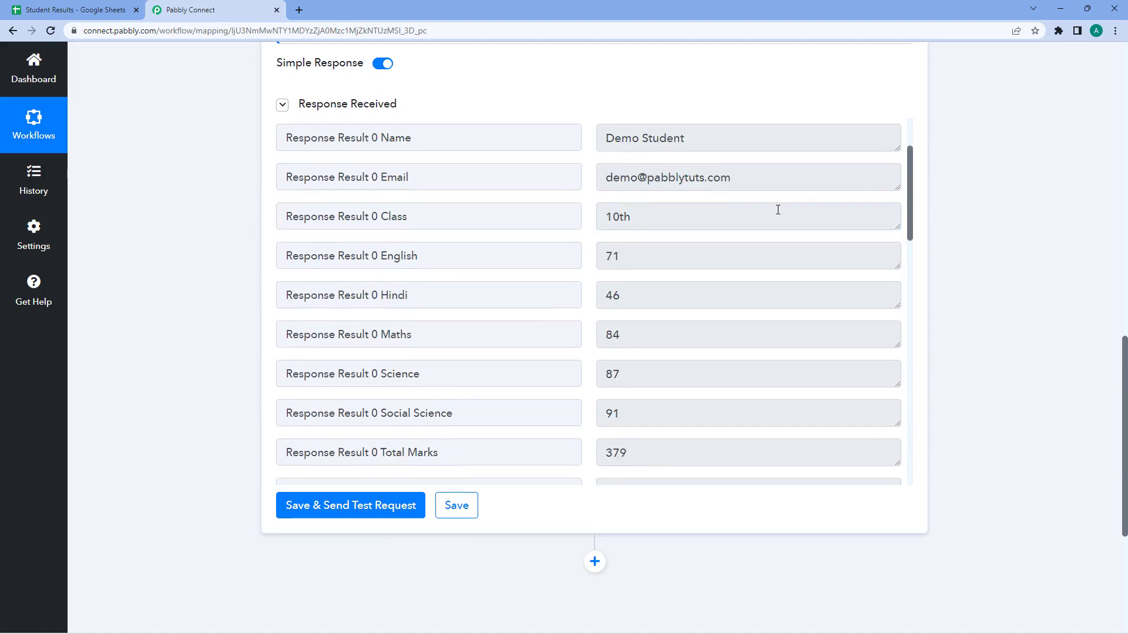
pyautogui.scroll(-5, 591, 220)
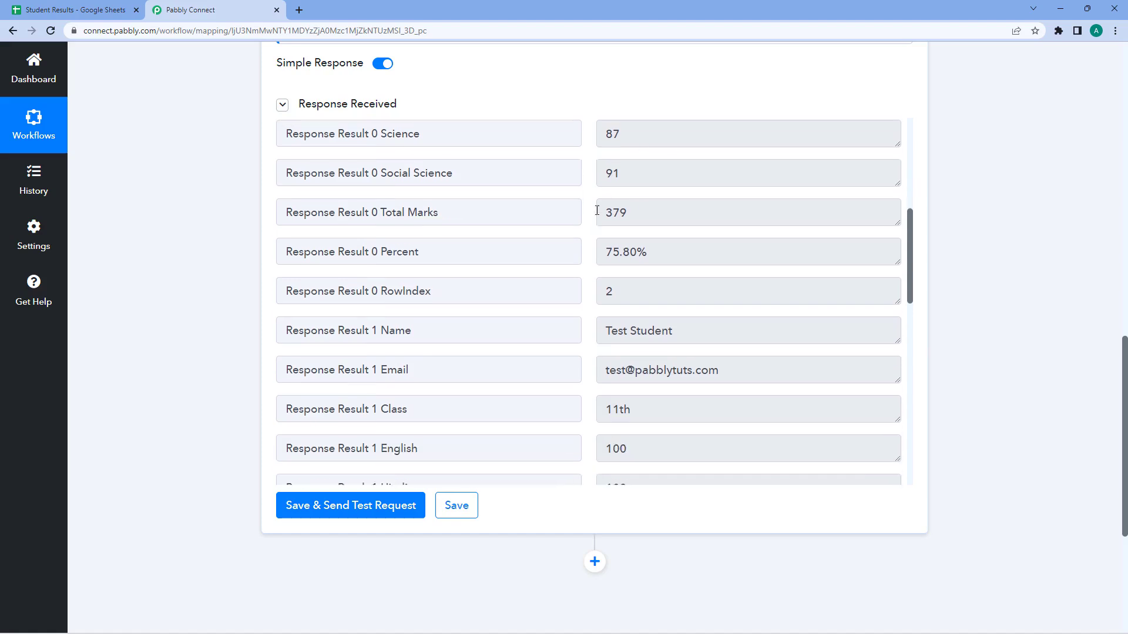
pyautogui.scroll(-7, 591, 221)
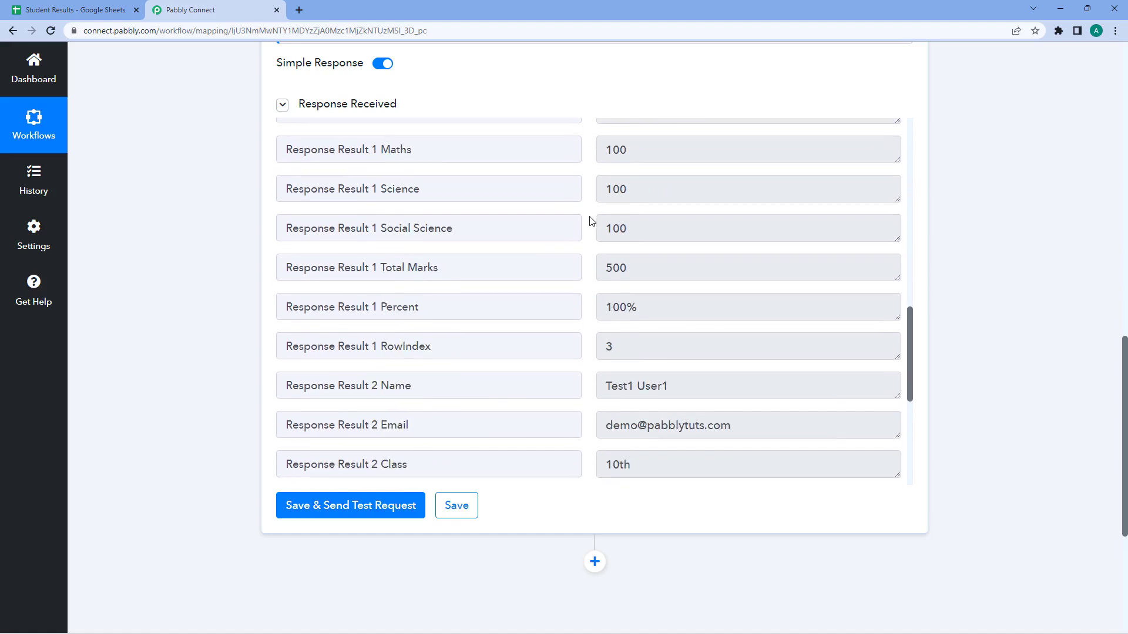
pyautogui.scroll(-3, 194, 258)
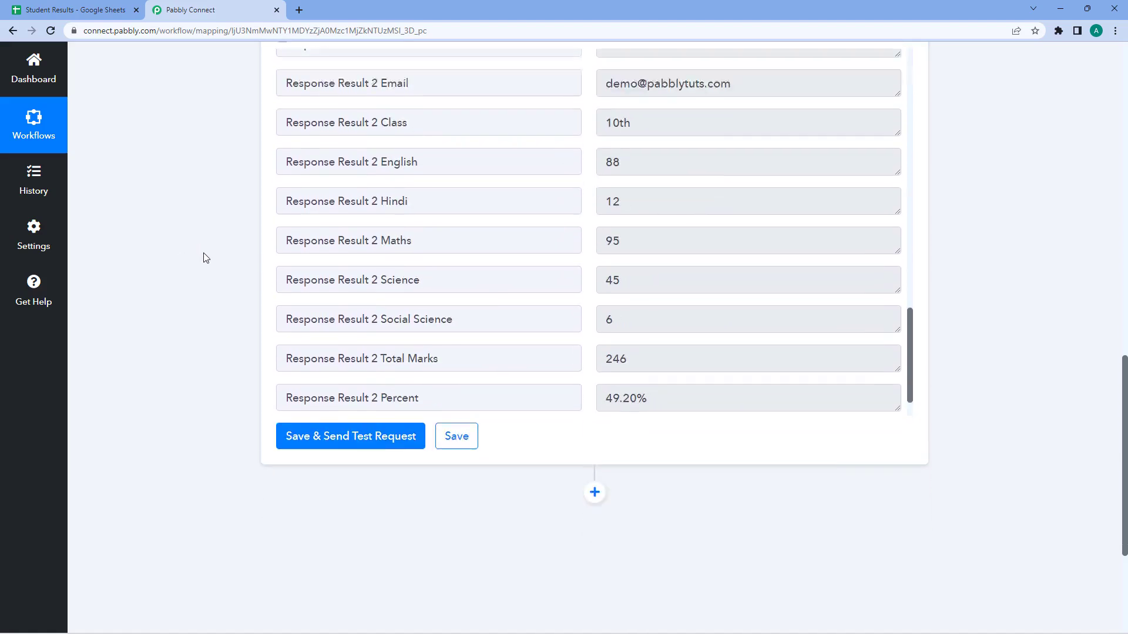
pyautogui.scroll(-1, 525, 407)
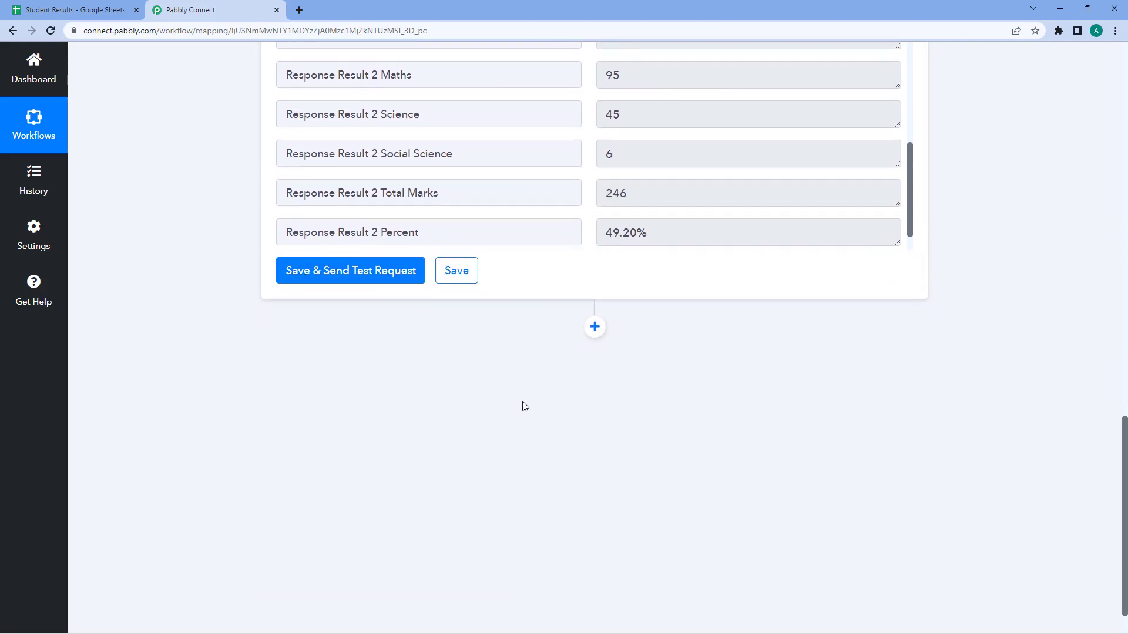
# Step: Review the student records in the Get Row(s) response back to the first one, collapsing and re-expanding the received response
pyautogui.scroll(3, 559, 329)
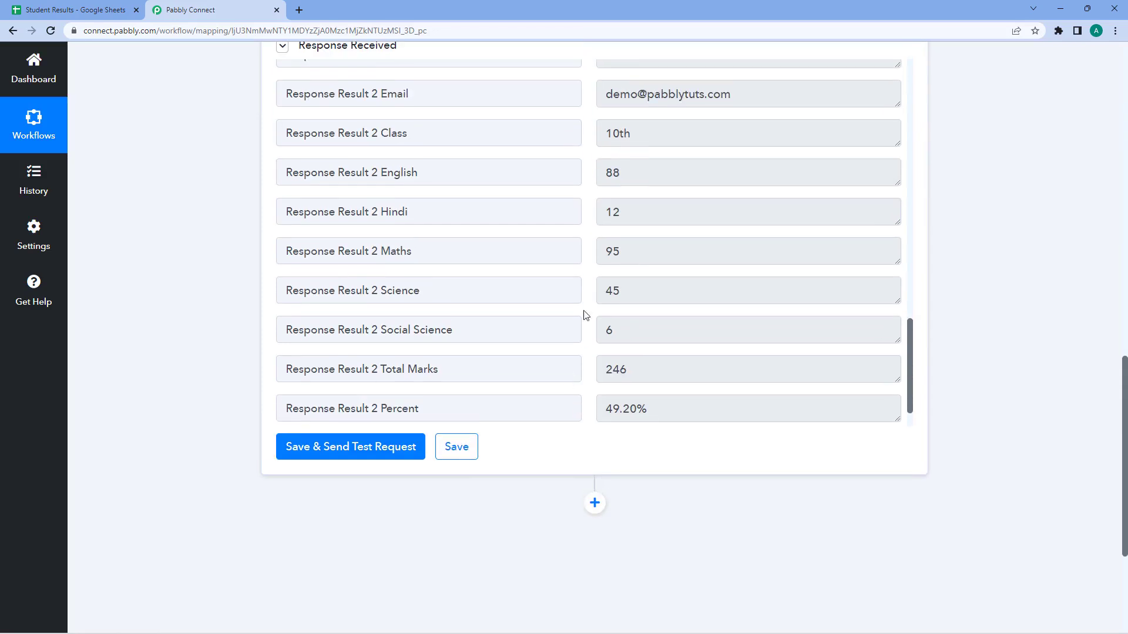
pyautogui.scroll(3, 581, 311)
pyautogui.scroll(2, 579, 303)
pyautogui.scroll(-2, 666, 304)
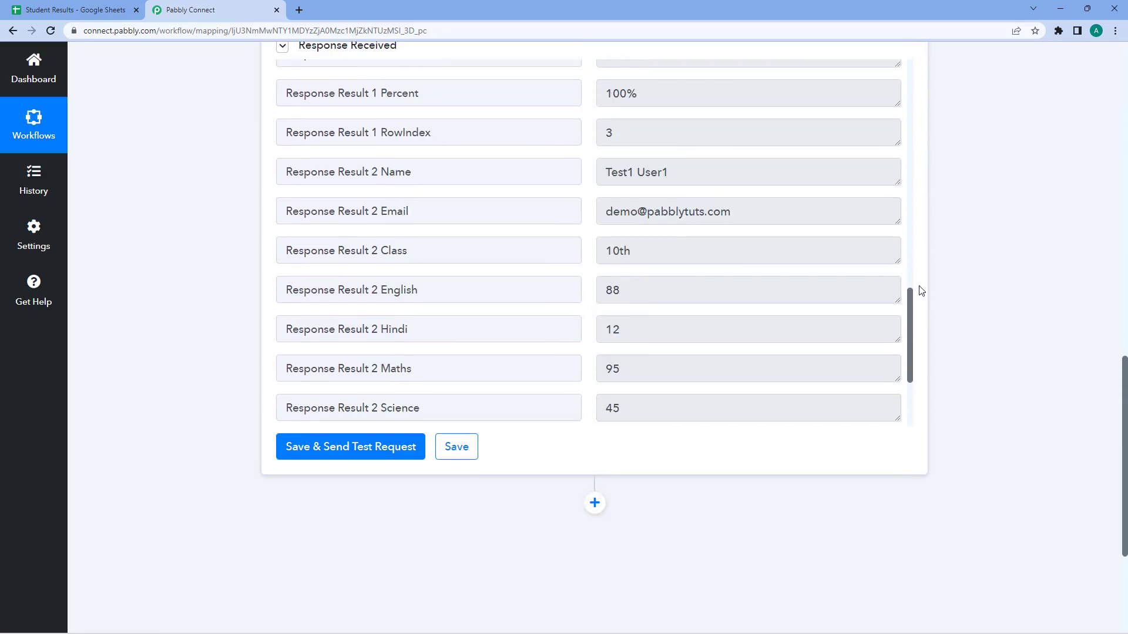
pyautogui.scroll(6, 927, 294)
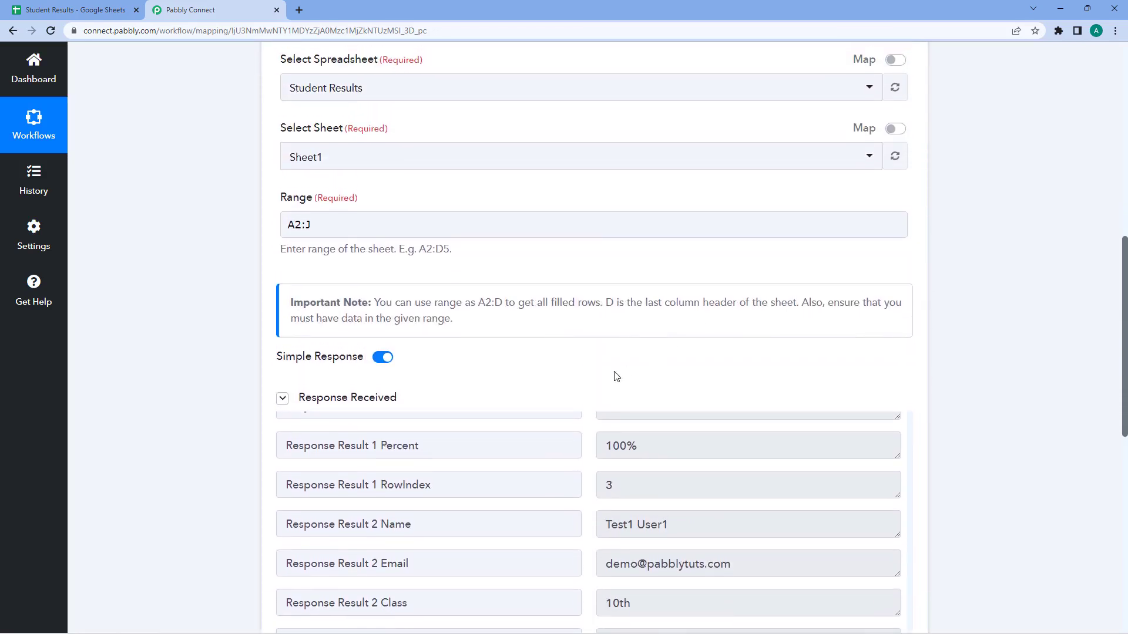
pyautogui.click(309, 399)
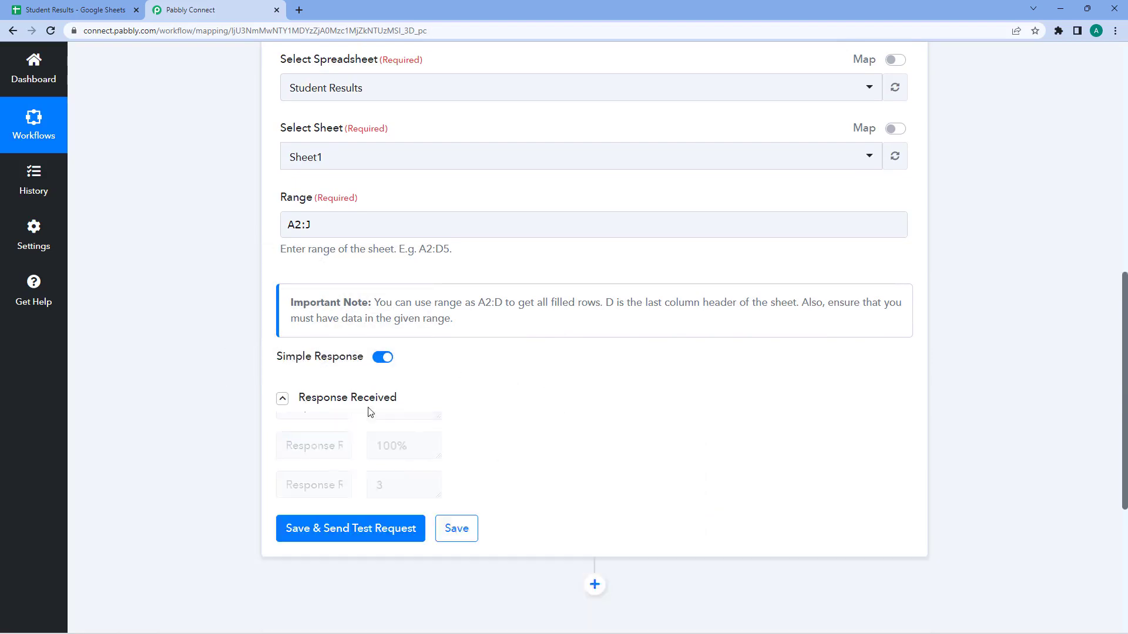
pyautogui.click(283, 399)
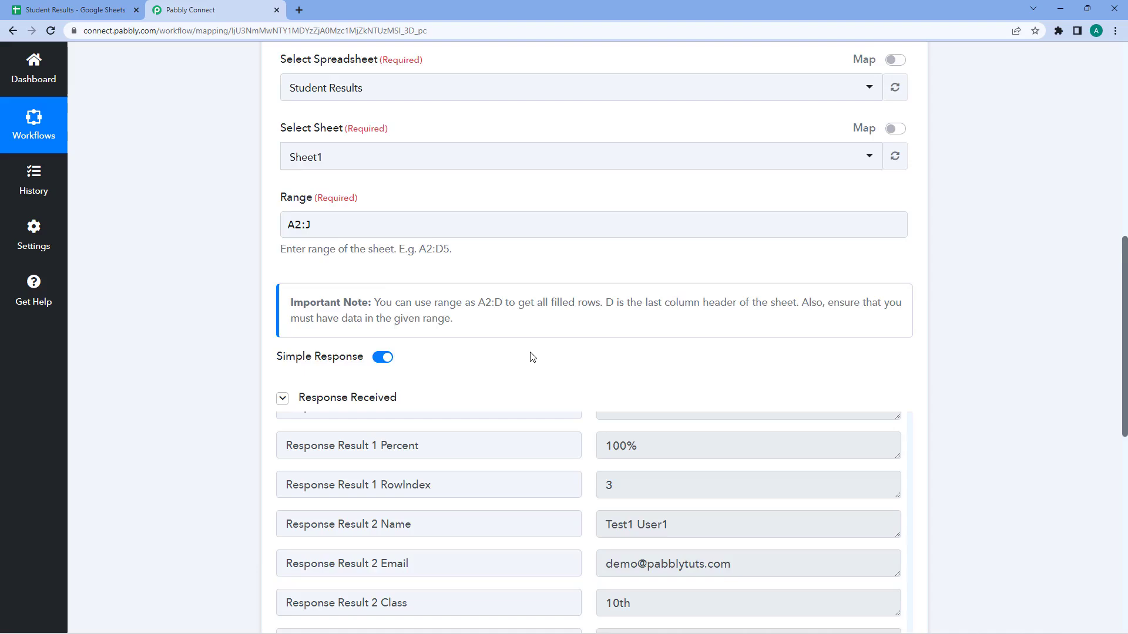
pyautogui.scroll(-2, 593, 284)
pyautogui.scroll(-1, 589, 283)
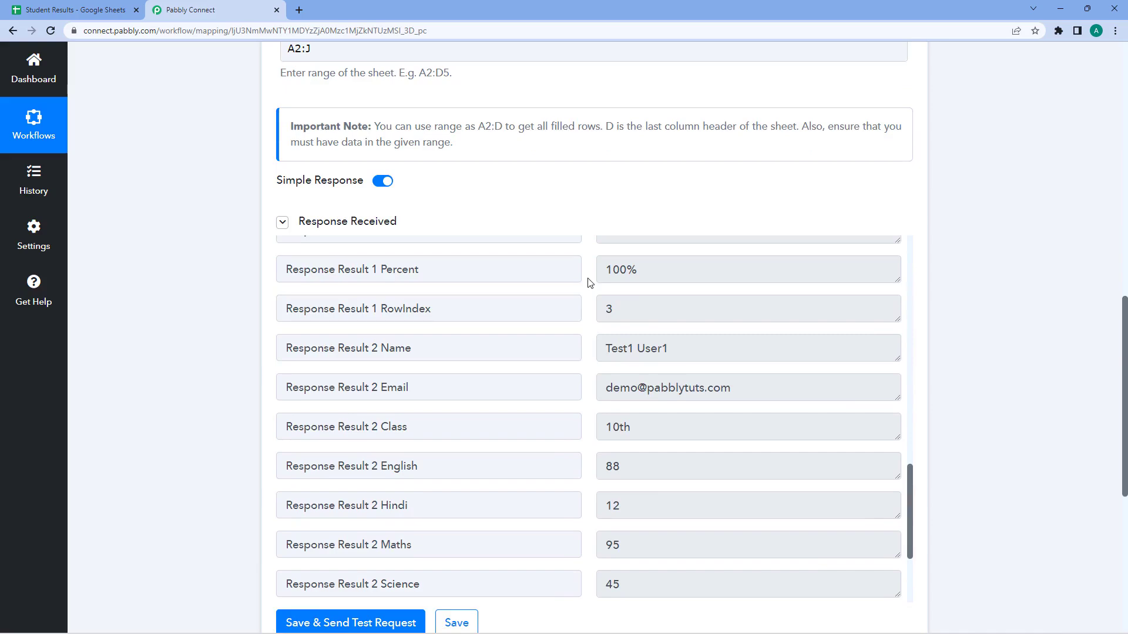
pyautogui.scroll(10, 589, 284)
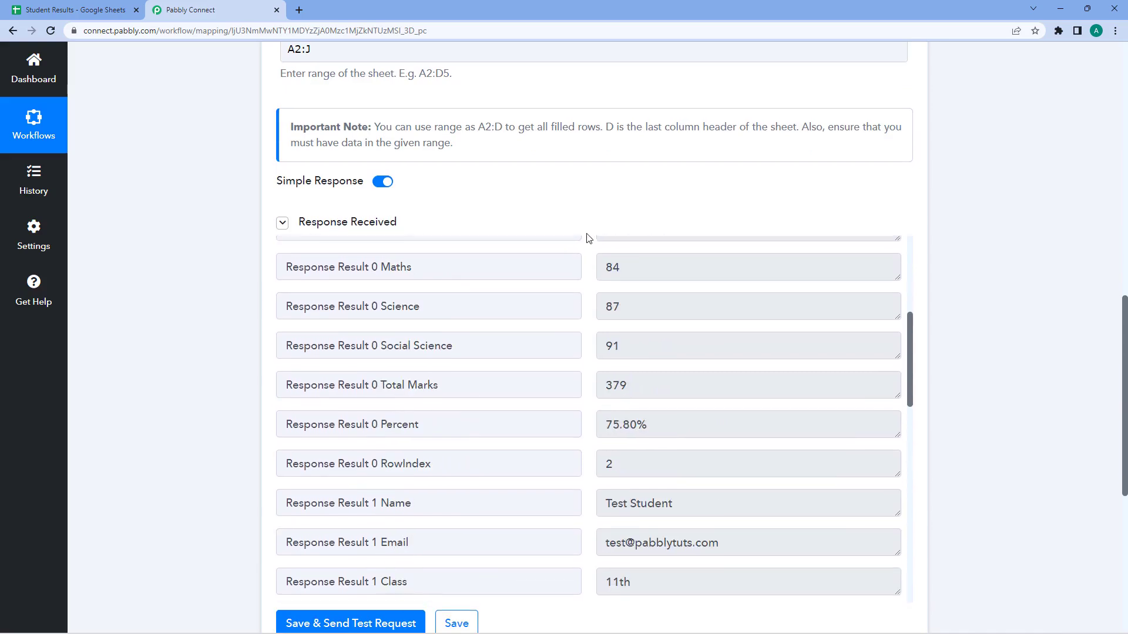
pyautogui.scroll(5, 583, 311)
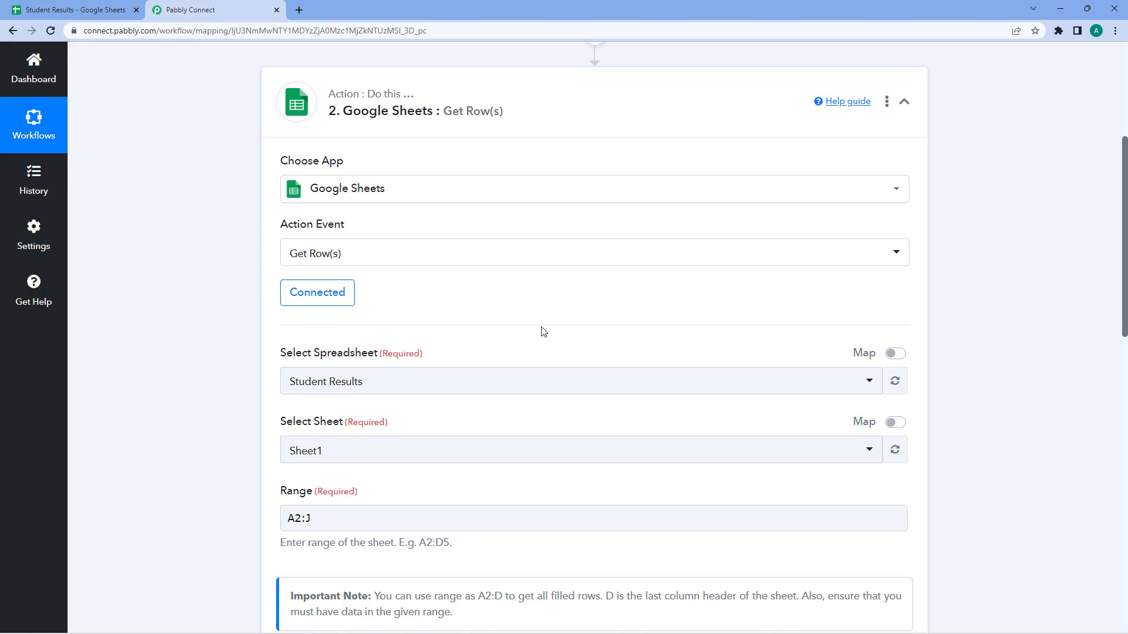
# Step: Collapse the Get Row(s) action and set the workflow's next action to Iterator by Pabbly
pyautogui.scroll(-1, 541, 313)
pyautogui.click(537, 75)
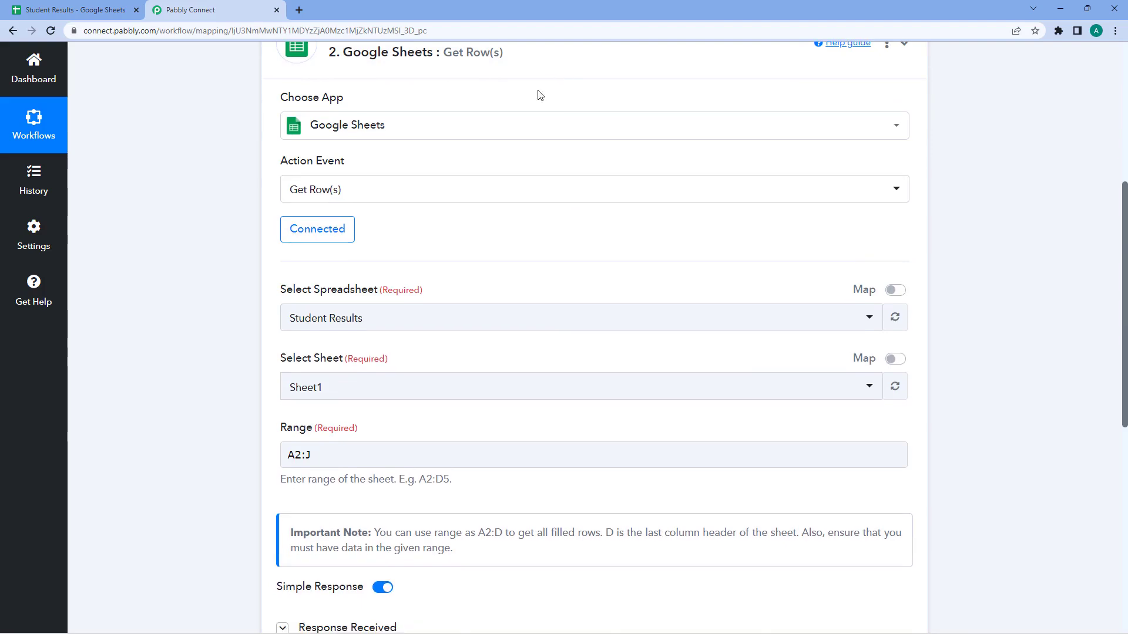
pyautogui.click(595, 224)
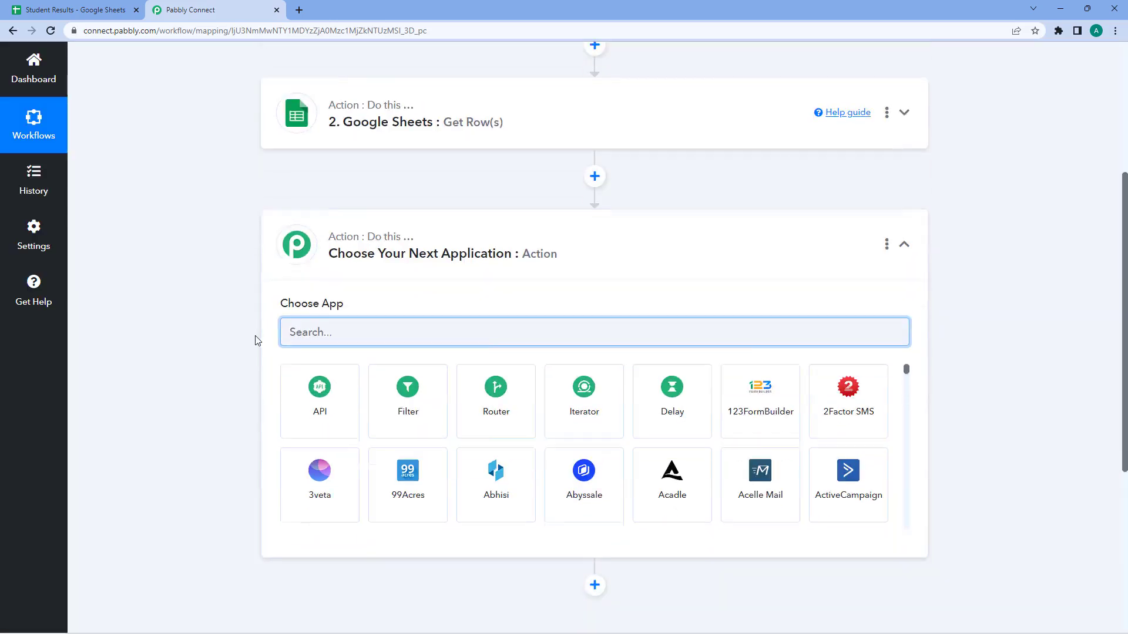
pyautogui.click(606, 348)
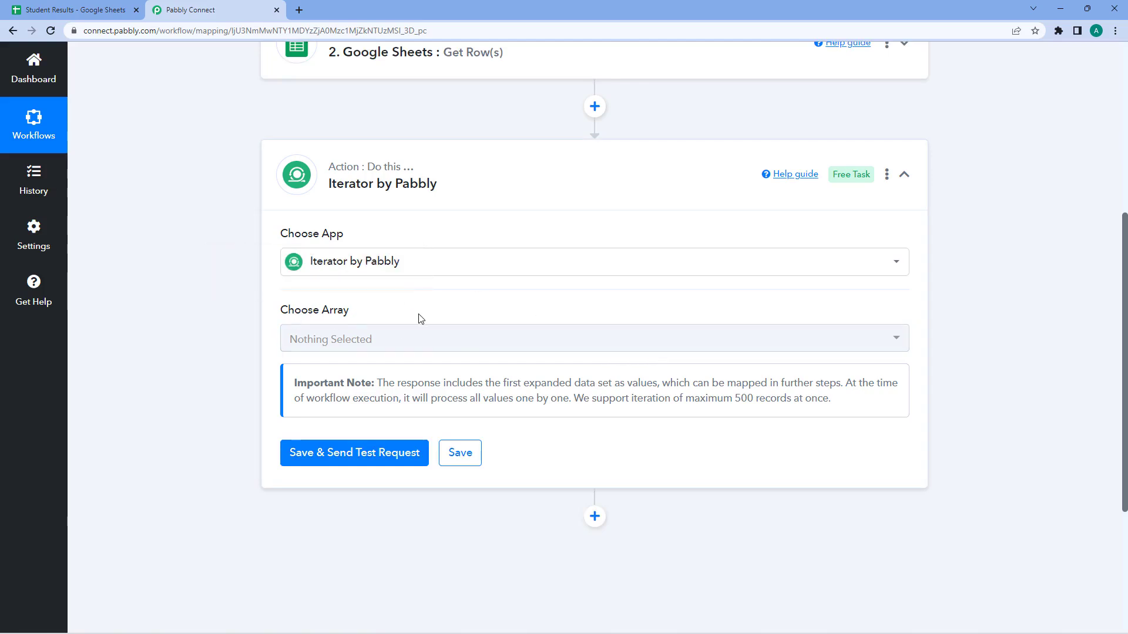
# Step: Collapse the Iterator action and reopen the Google Sheets Get Row(s) action to view the start of its received response
pyautogui.click(517, 159)
pyautogui.click(531, 201)
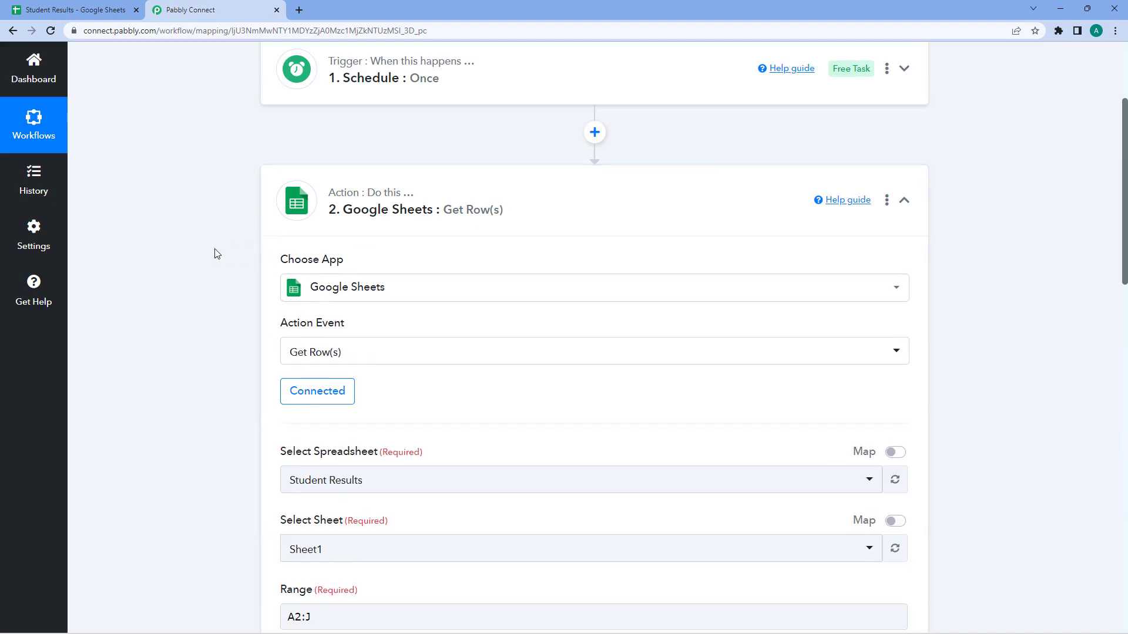
pyautogui.scroll(-6, 215, 252)
pyautogui.scroll(-2, 214, 252)
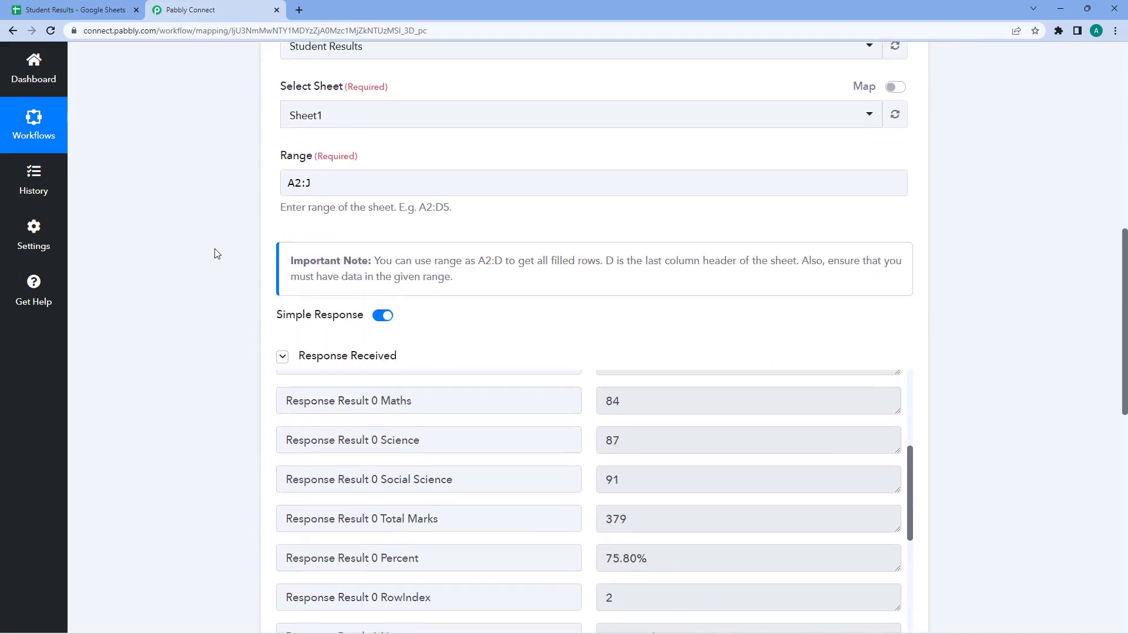
pyautogui.scroll(5, 568, 416)
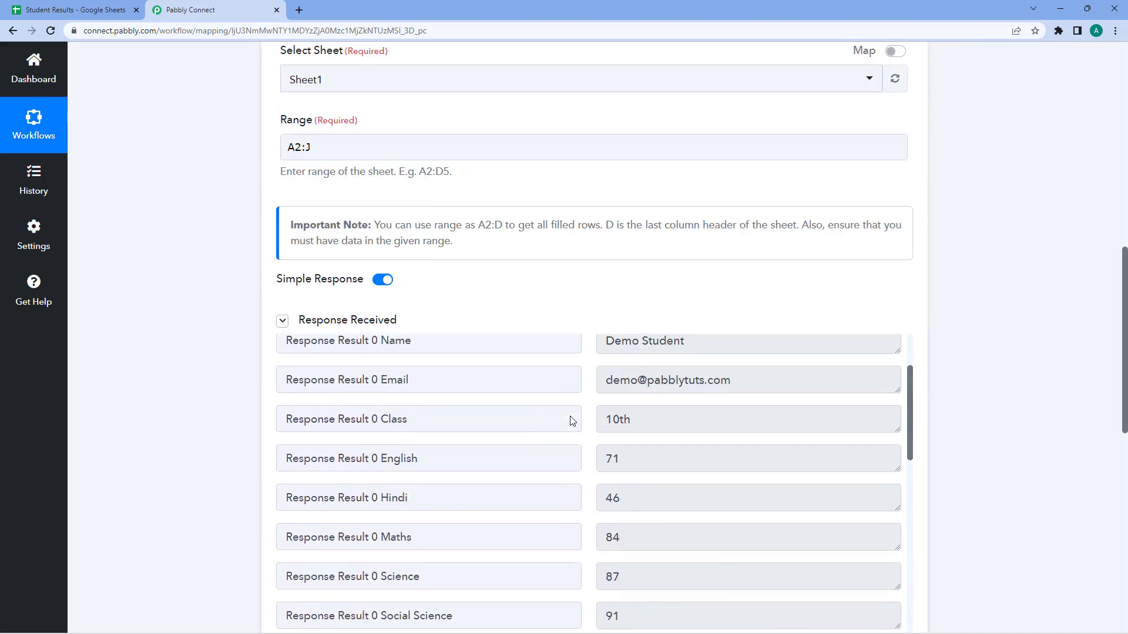
pyautogui.scroll(-1, 552, 305)
pyautogui.scroll(-1, 544, 275)
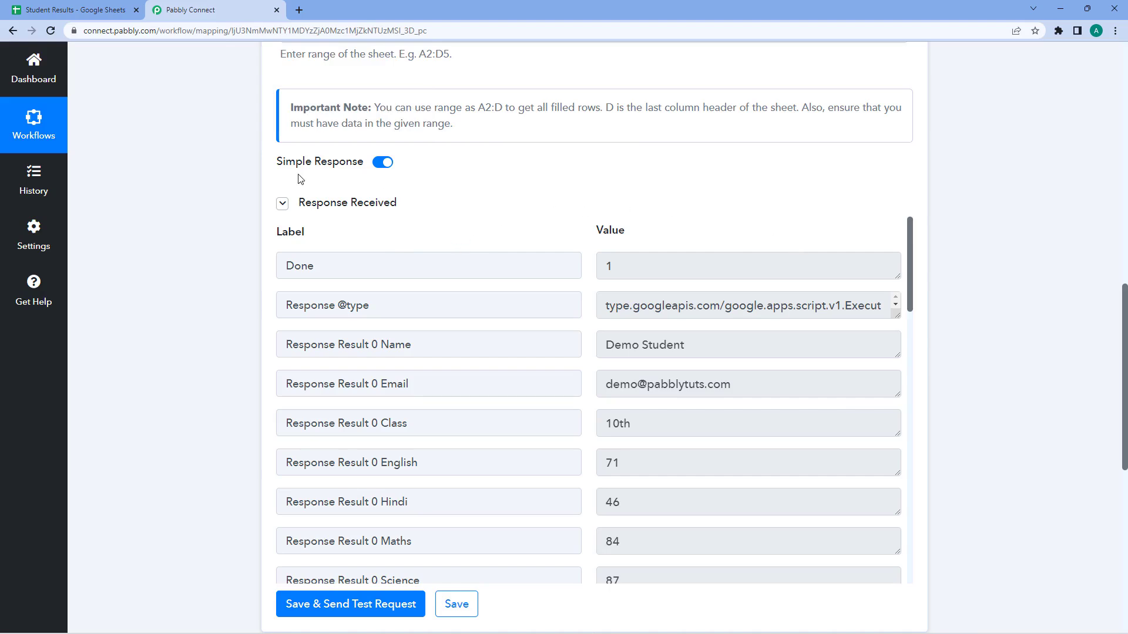
# Step: Check the Simple Response explanation, turn that option off for Get Row(s), and save and send the test request again
pyautogui.moveTo(293, 168)
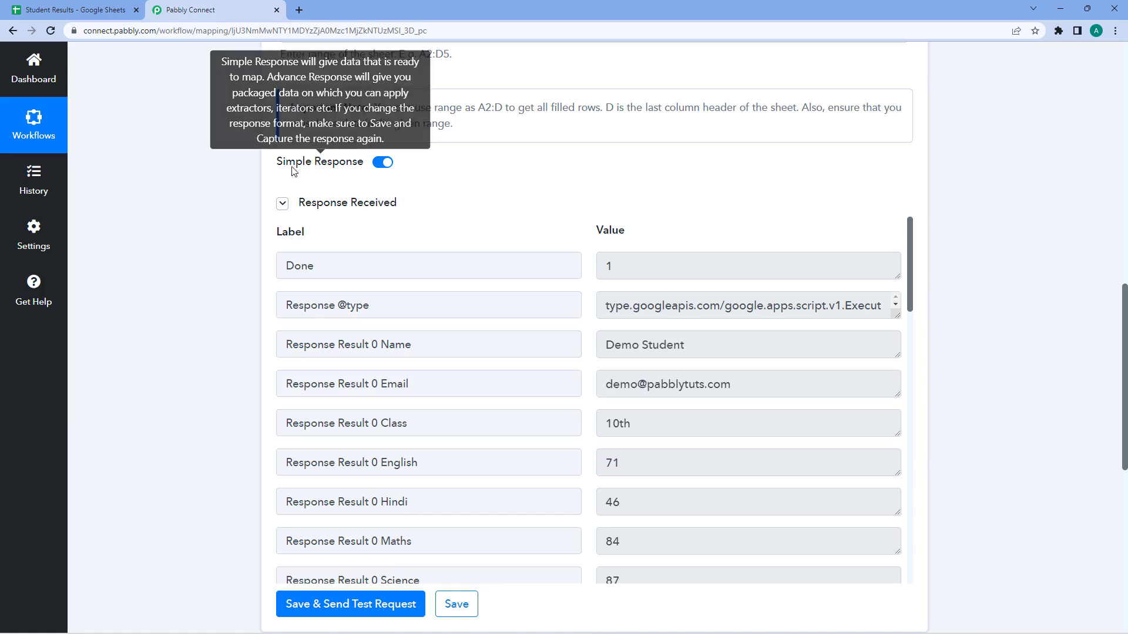
pyautogui.click(383, 163)
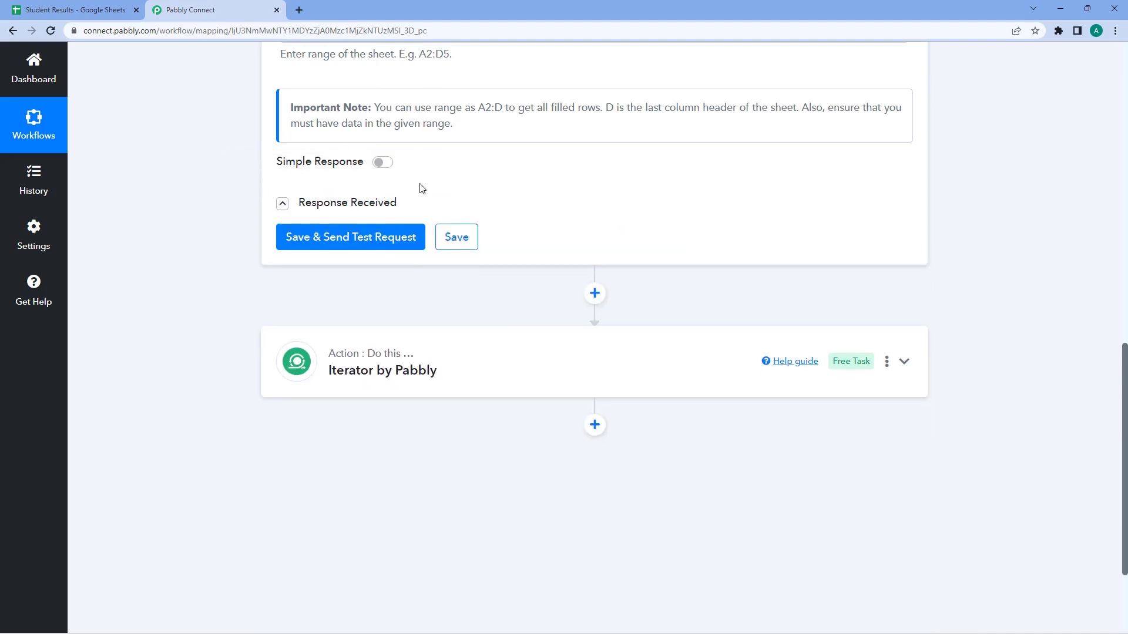
pyautogui.click(378, 238)
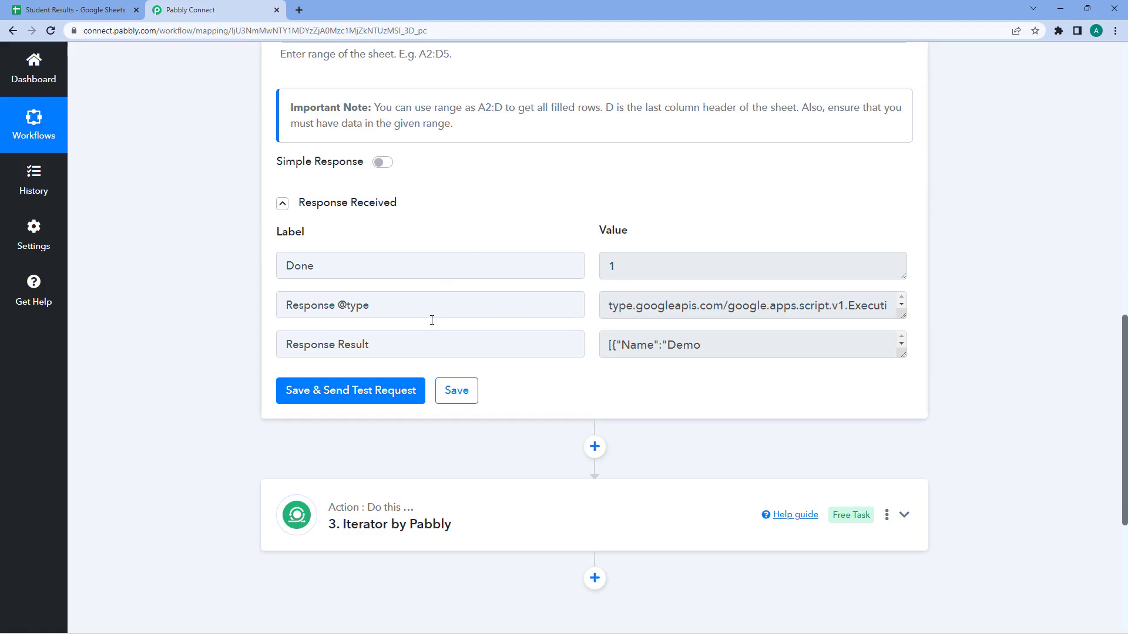
# Step: Highlight the Response Result label and enlarge its value box so the returned array can be read
pyautogui.moveTo(402, 344); pyautogui.dragTo(273, 345)
pyautogui.click(606, 343)
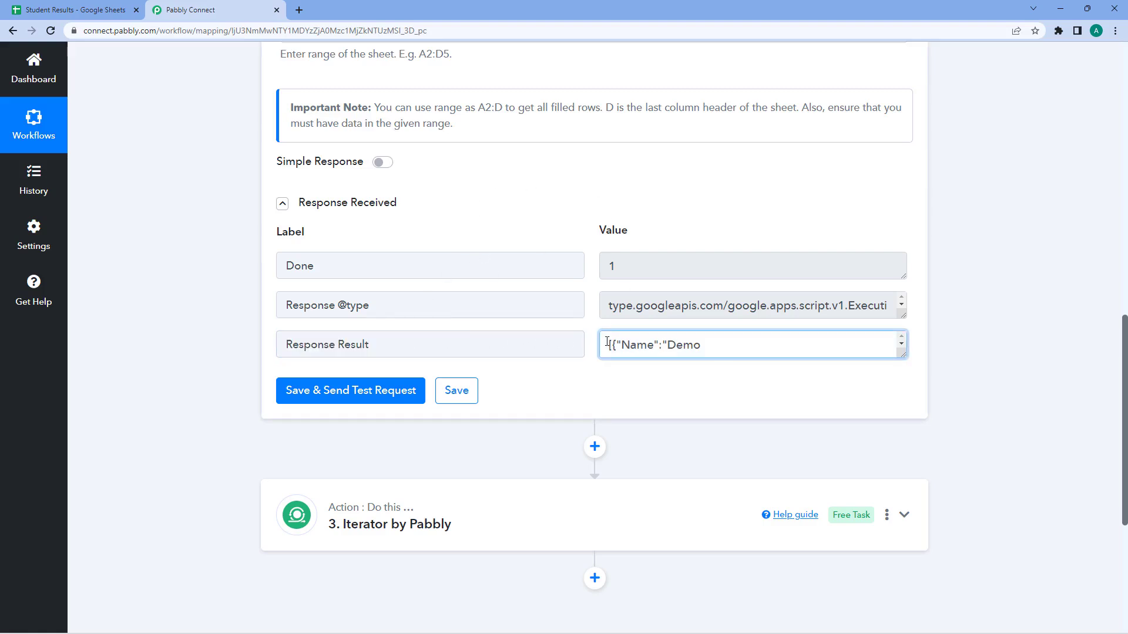
pyautogui.moveTo(904, 352); pyautogui.dragTo(919, 587)
pyautogui.scroll(-1, 536, 373)
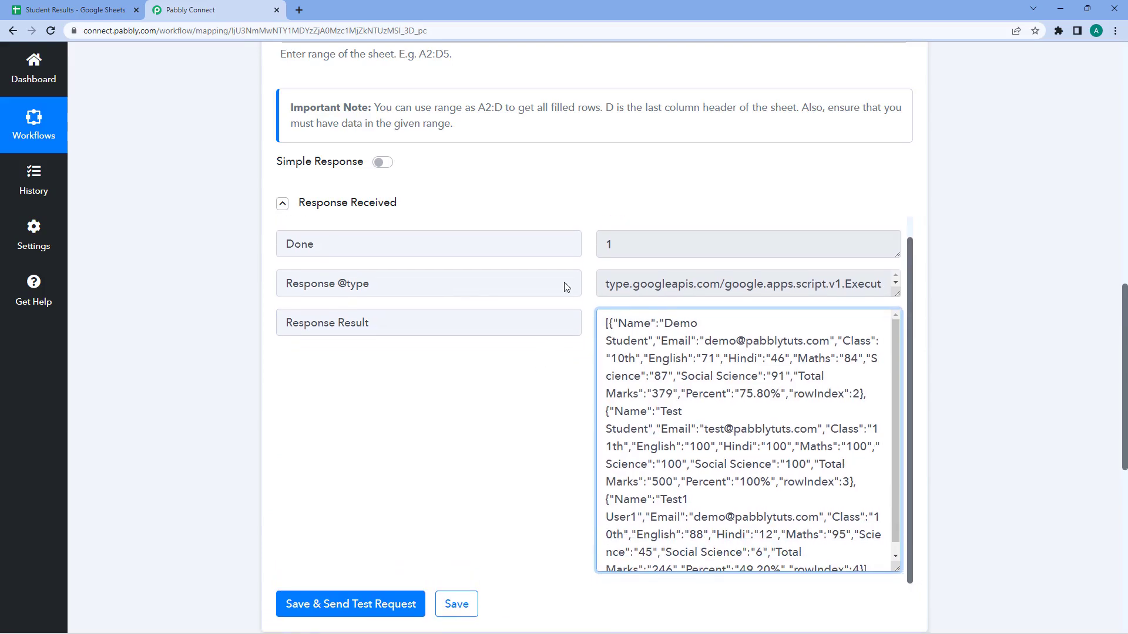
pyautogui.scroll(-1, 561, 177)
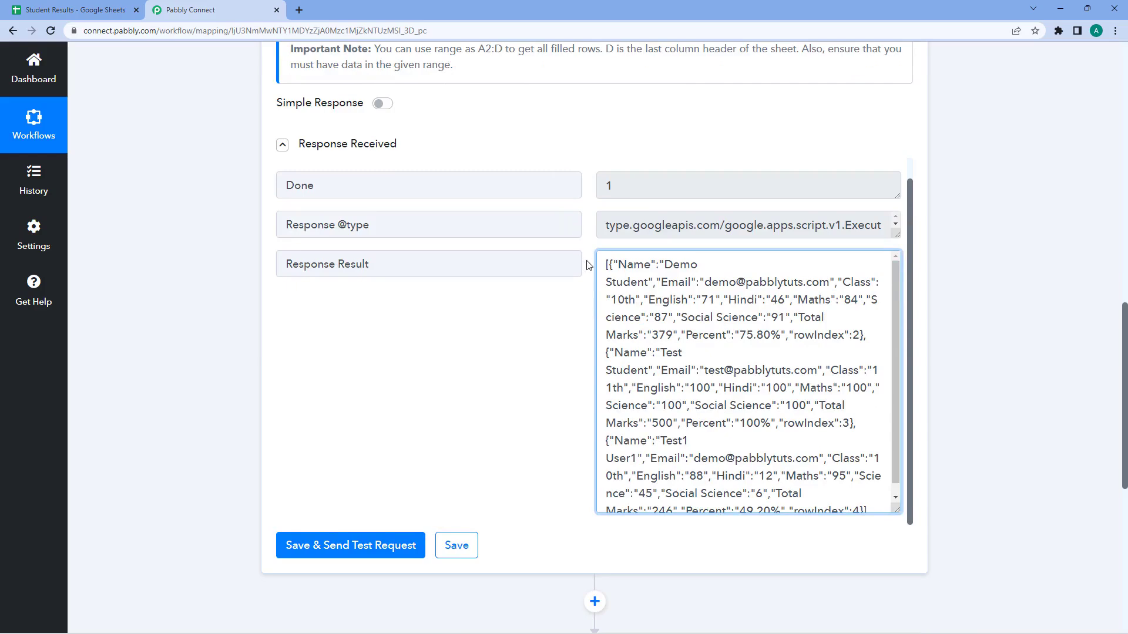
# Step: Highlight the first student's record in the Response Result array and check the range set for the sheet
pyautogui.moveTo(600, 264); pyautogui.dragTo(863, 336)
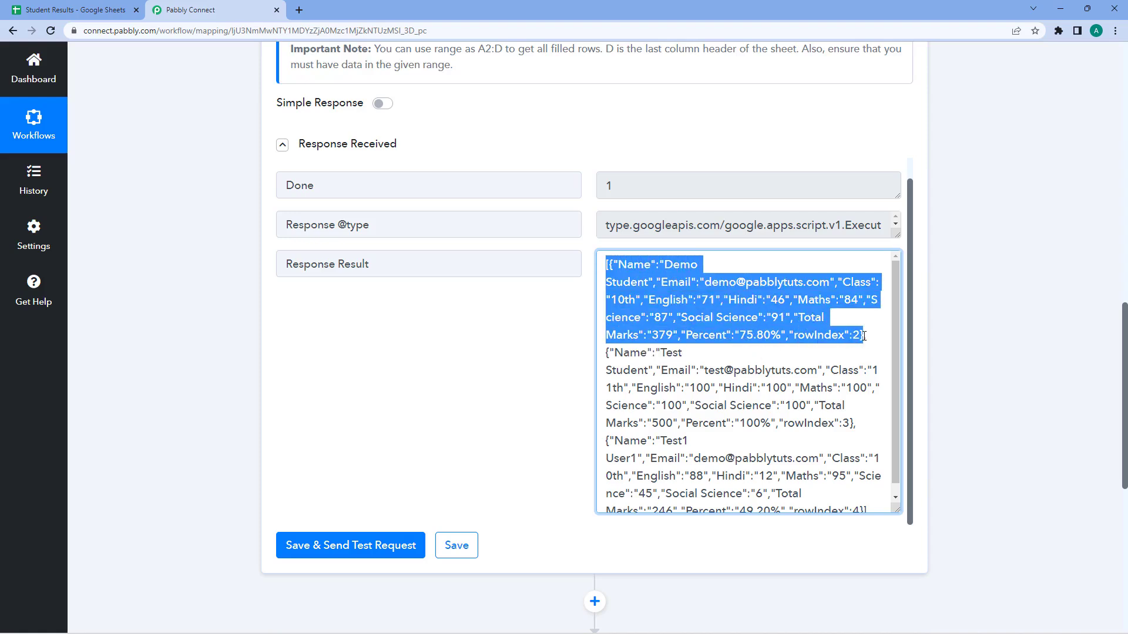
pyautogui.scroll(4, 566, 114)
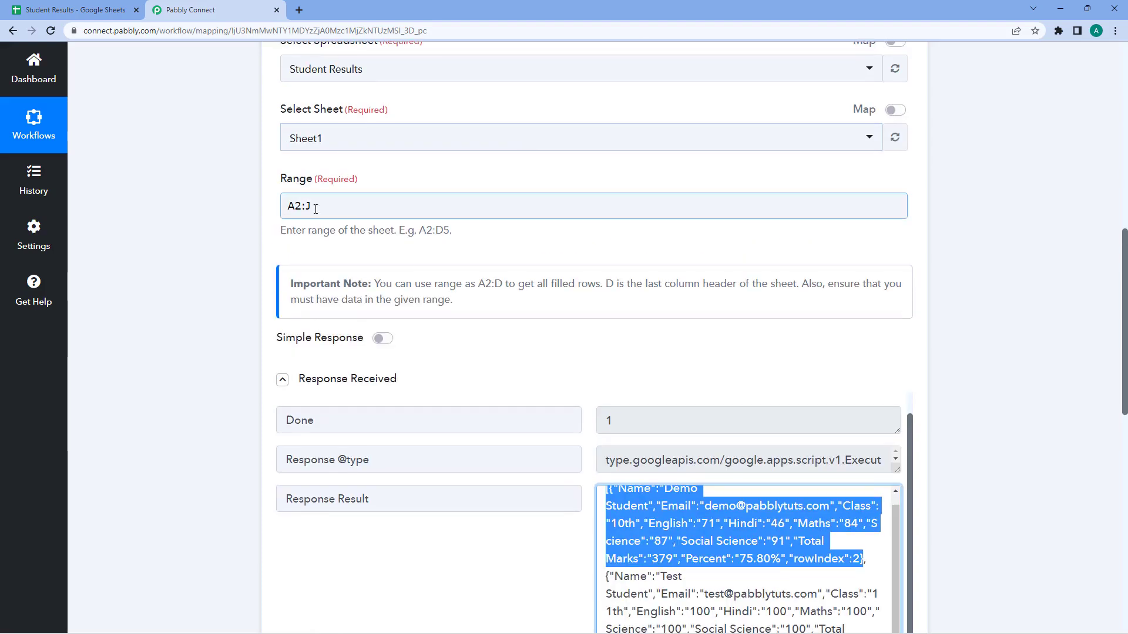
pyautogui.scroll(-2, 541, 322)
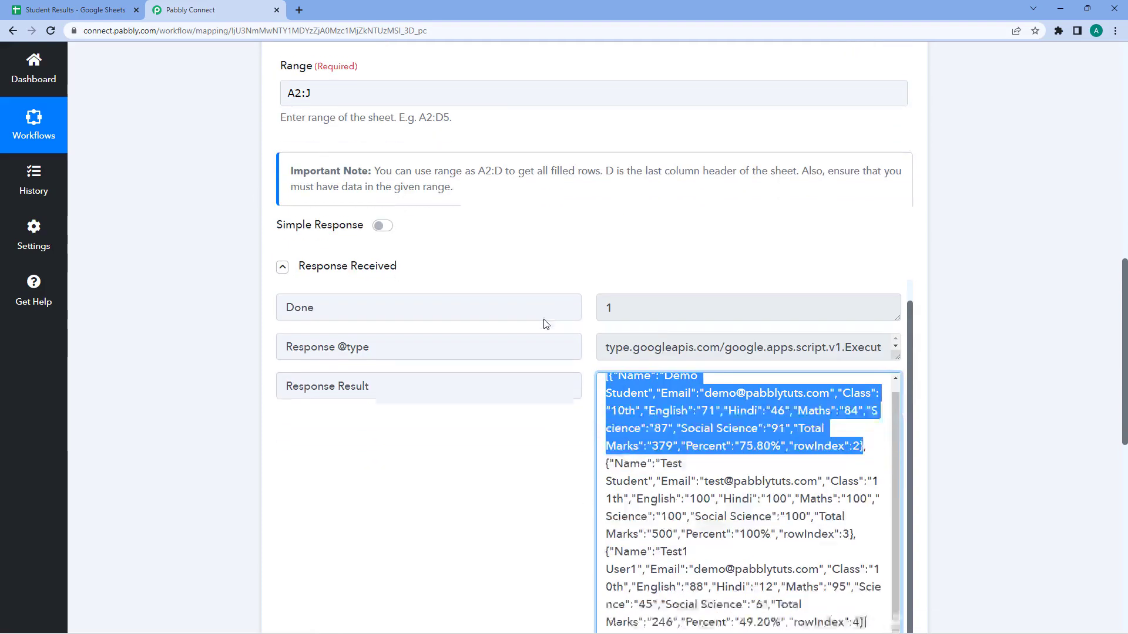
pyautogui.scroll(-3, 569, 271)
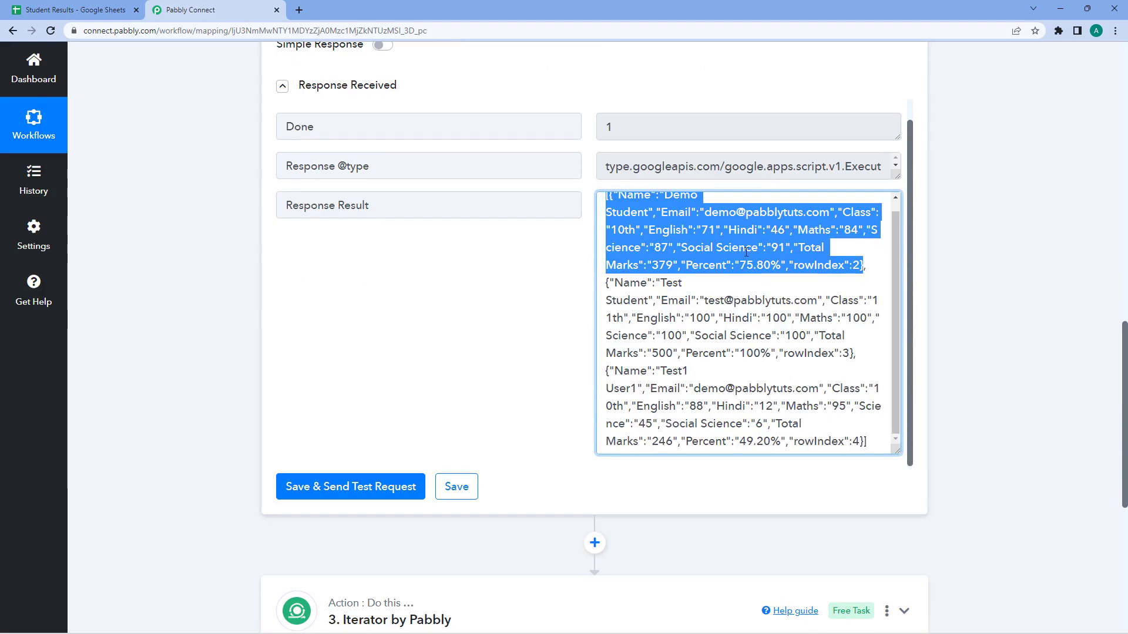
# Step: Highlight the first, second and third student records one after another in the Response Result array, and clear the selection
pyautogui.scroll(1, 605, 219)
pyautogui.click(628, 201)
pyautogui.moveTo(608, 206); pyautogui.dragTo(865, 277)
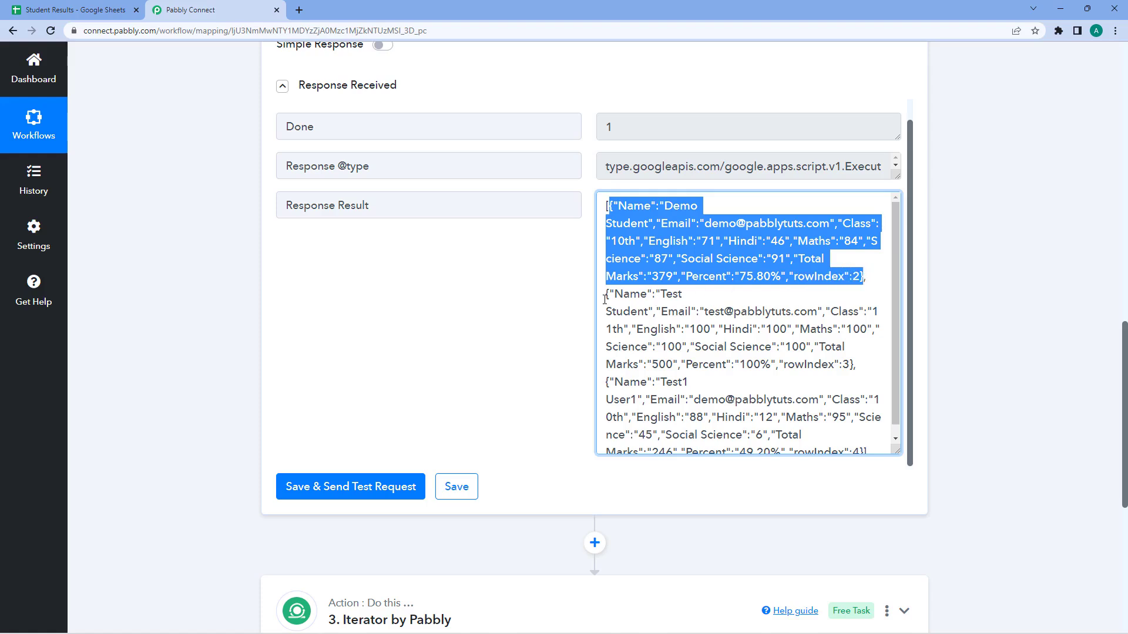
pyautogui.moveTo(605, 299); pyautogui.dragTo(861, 365)
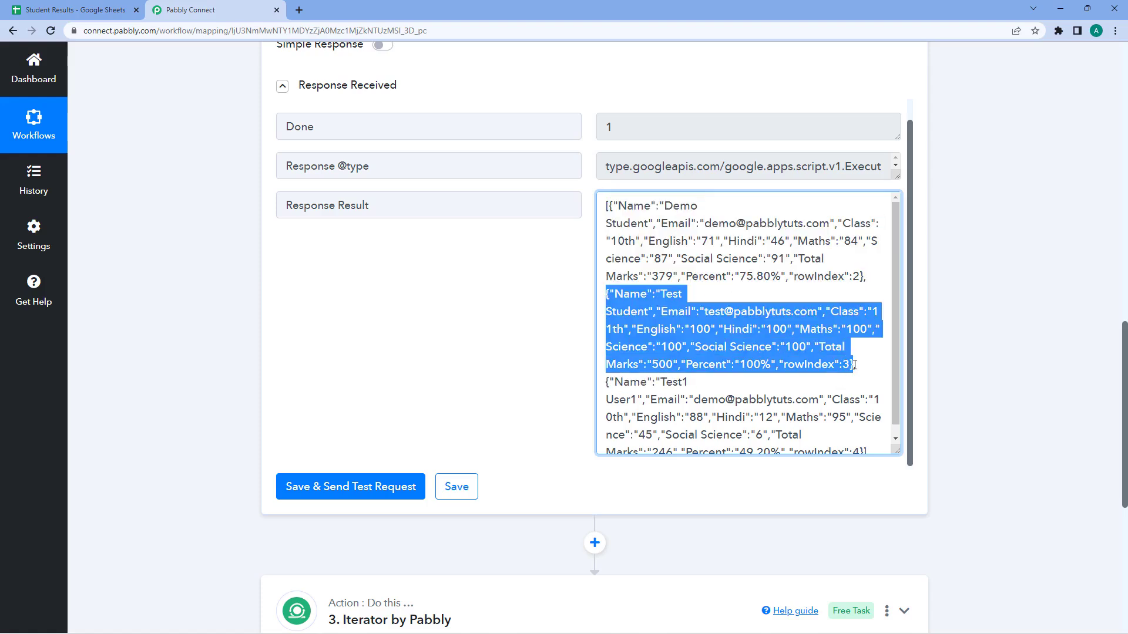
pyautogui.scroll(-1, 623, 371)
pyautogui.moveTo(605, 386); pyautogui.dragTo(876, 449)
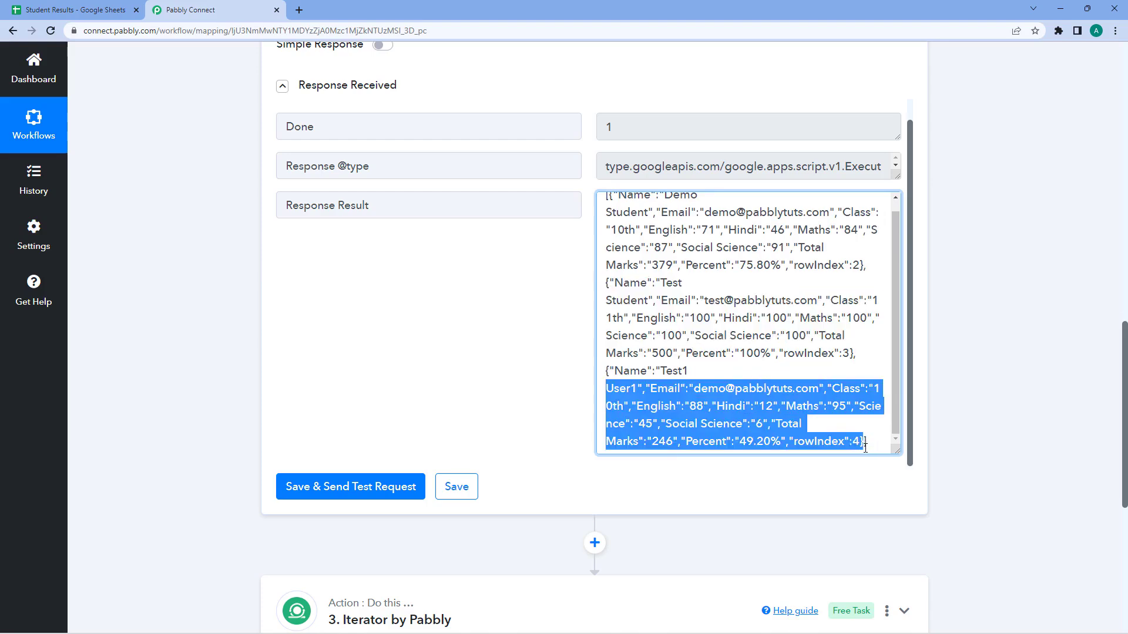
pyautogui.click(775, 354)
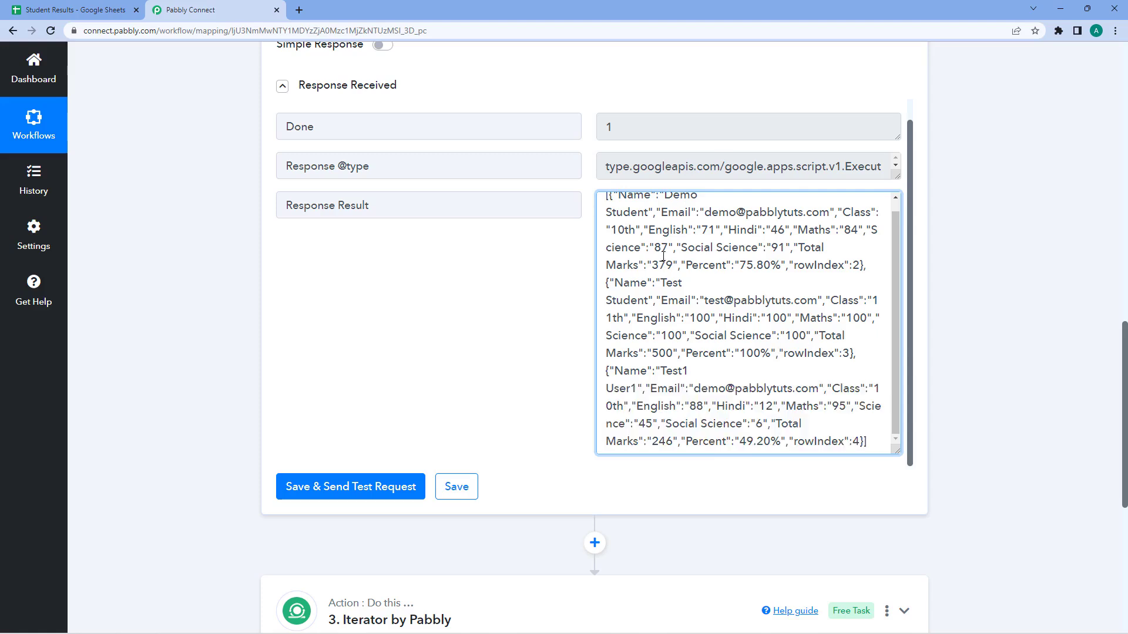
pyautogui.scroll(1, 727, 274)
pyautogui.click(563, 260)
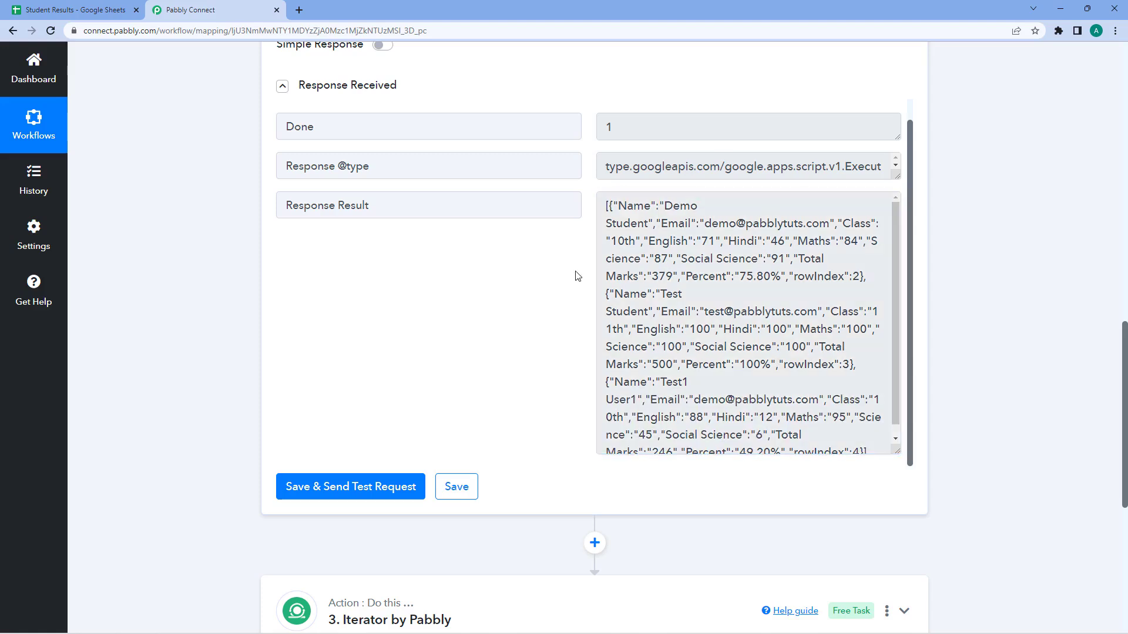
# Step: Look over the Response Result array and the Iterator action that follows it in the workflow
pyautogui.scroll(1, 582, 276)
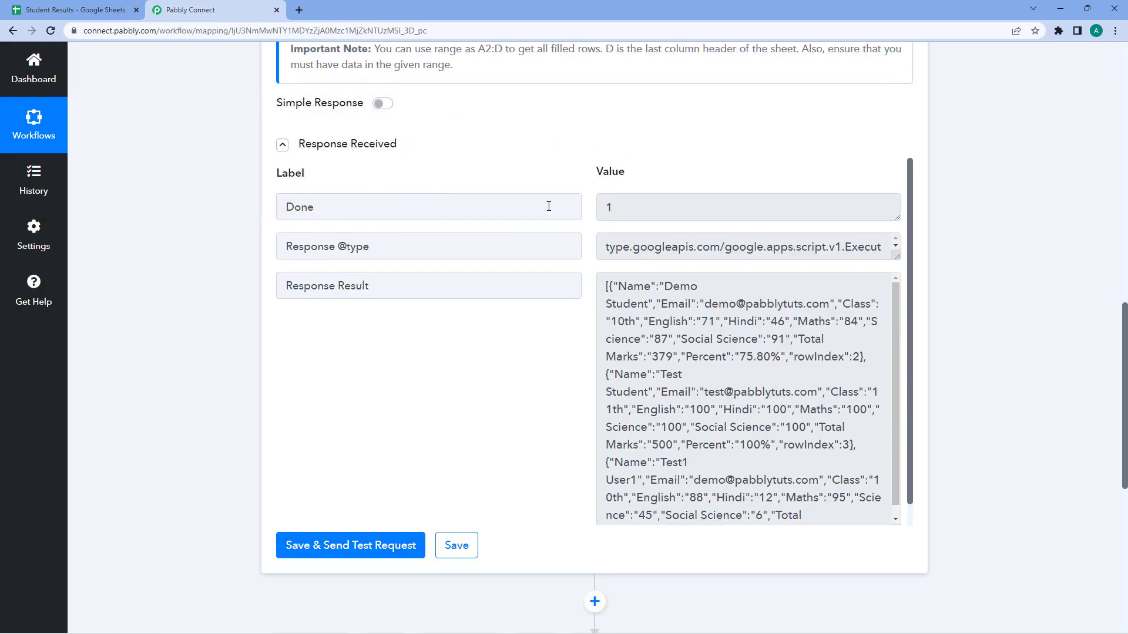
pyautogui.scroll(-1, 575, 333)
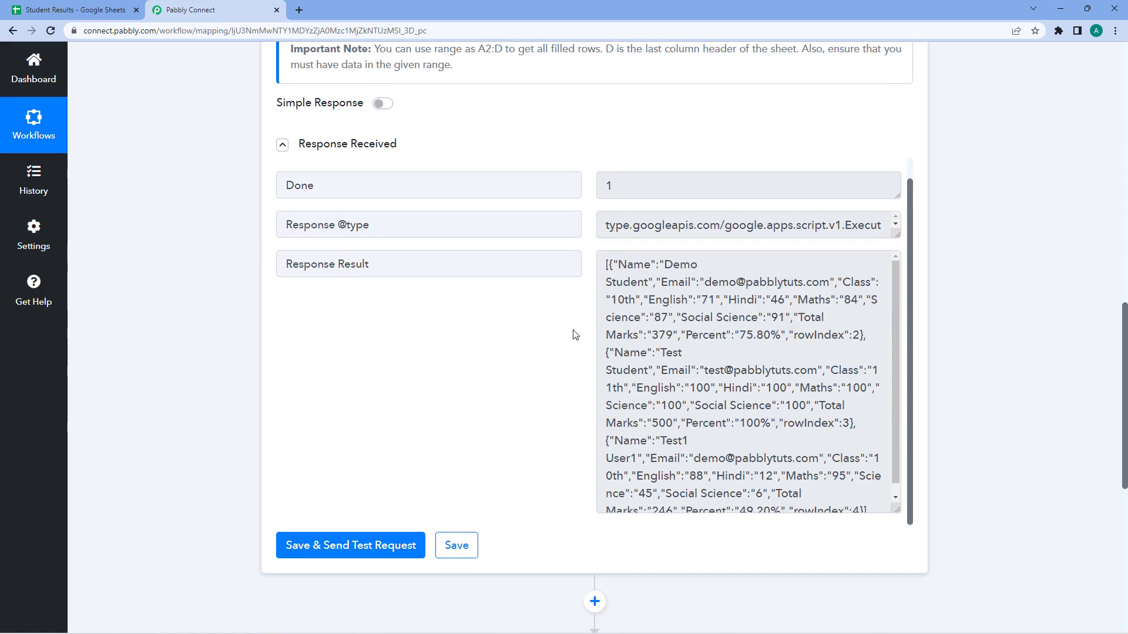
pyautogui.scroll(-3, 573, 333)
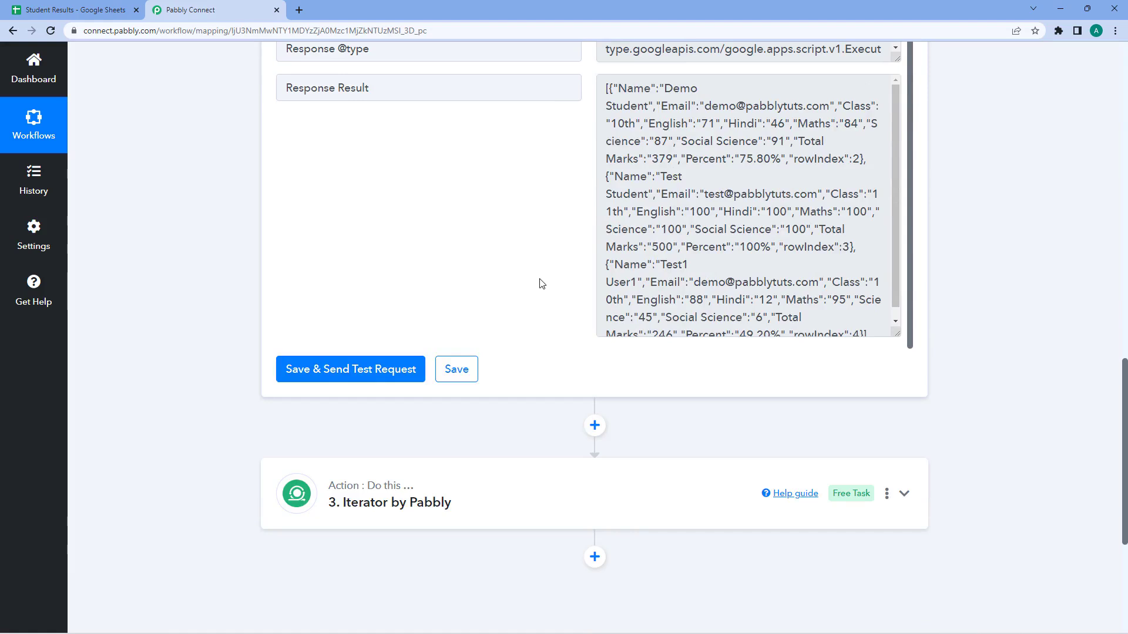
pyautogui.scroll(-3, 540, 280)
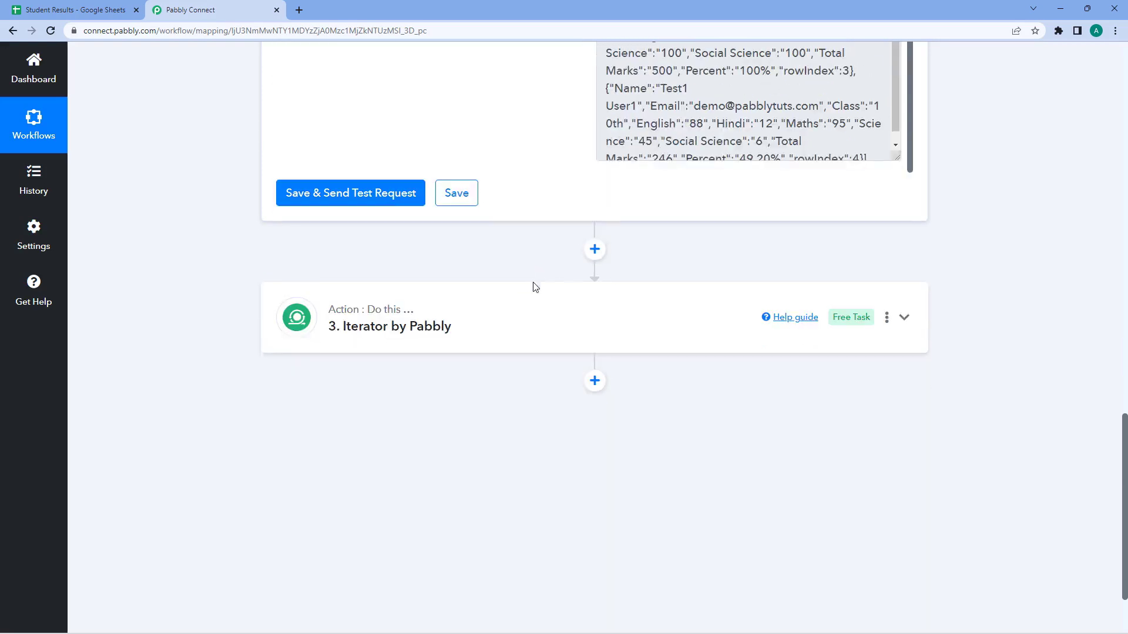
pyautogui.scroll(5, 537, 211)
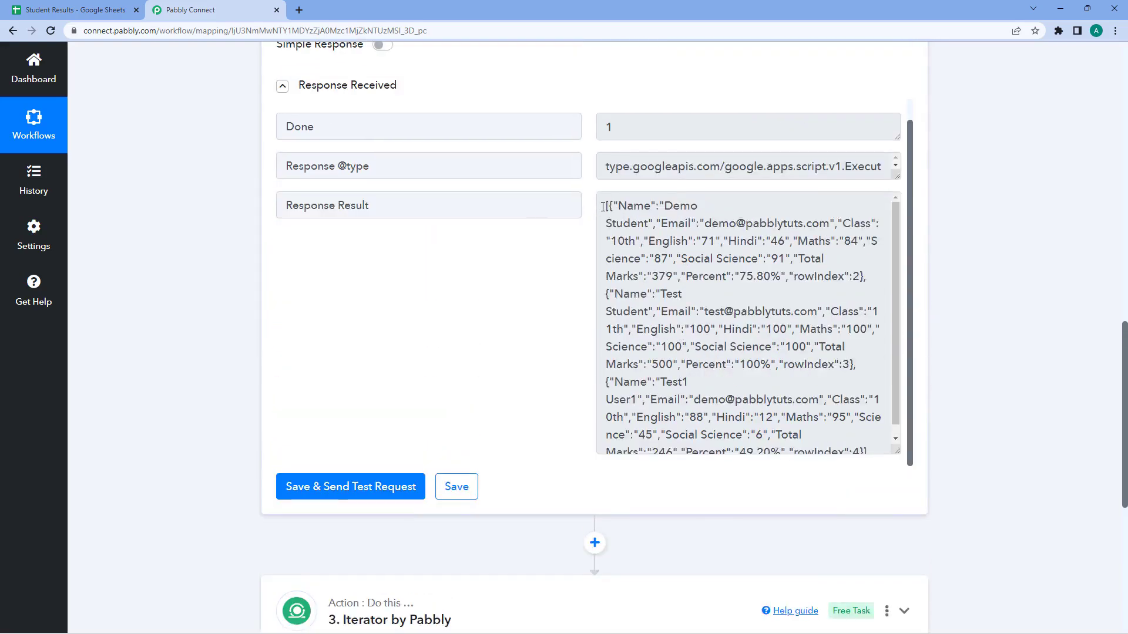
# Step: Highlight the first student's record in the Response Result array and select the matching row A2:J2 in the Student Results sheet
pyautogui.moveTo(603, 207); pyautogui.dragTo(863, 281)
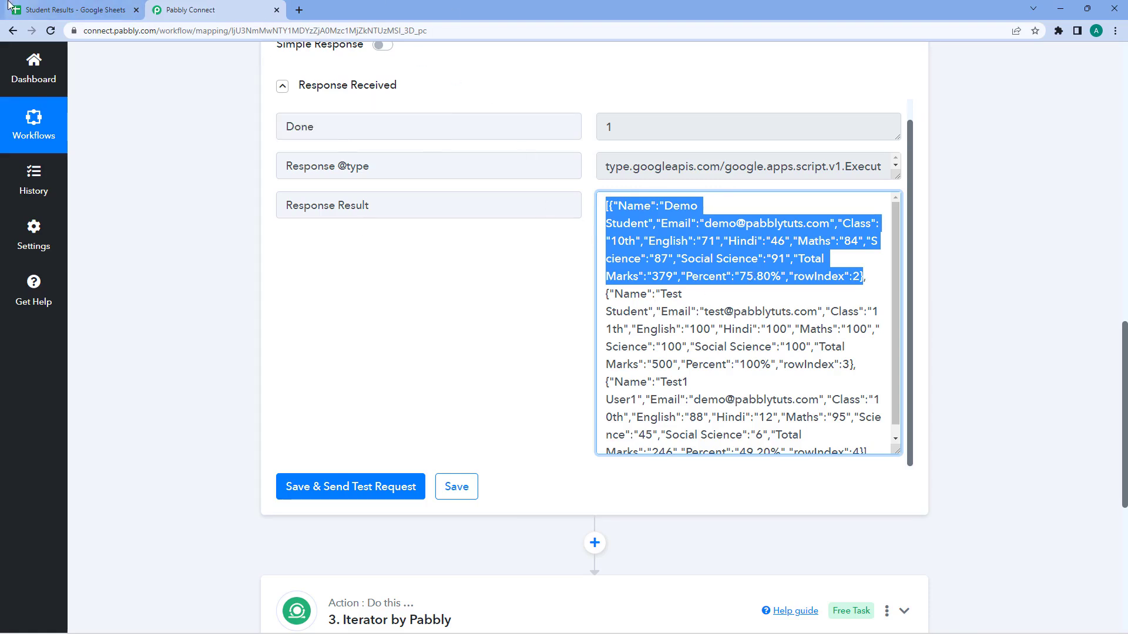
pyautogui.click(75, 10)
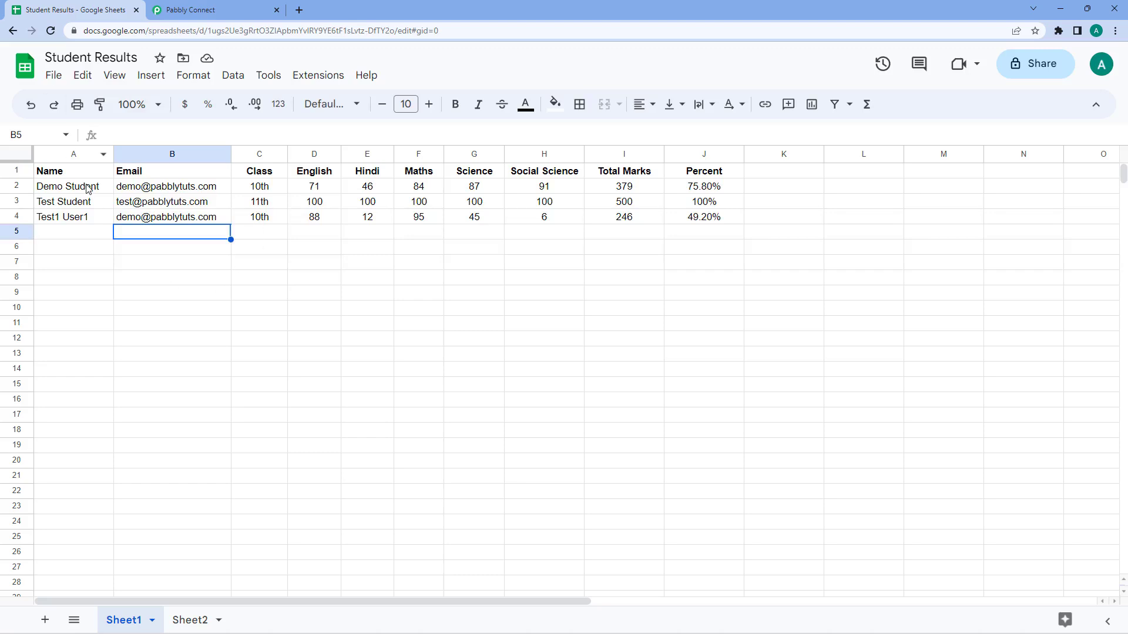
pyautogui.moveTo(84, 189); pyautogui.dragTo(705, 193)
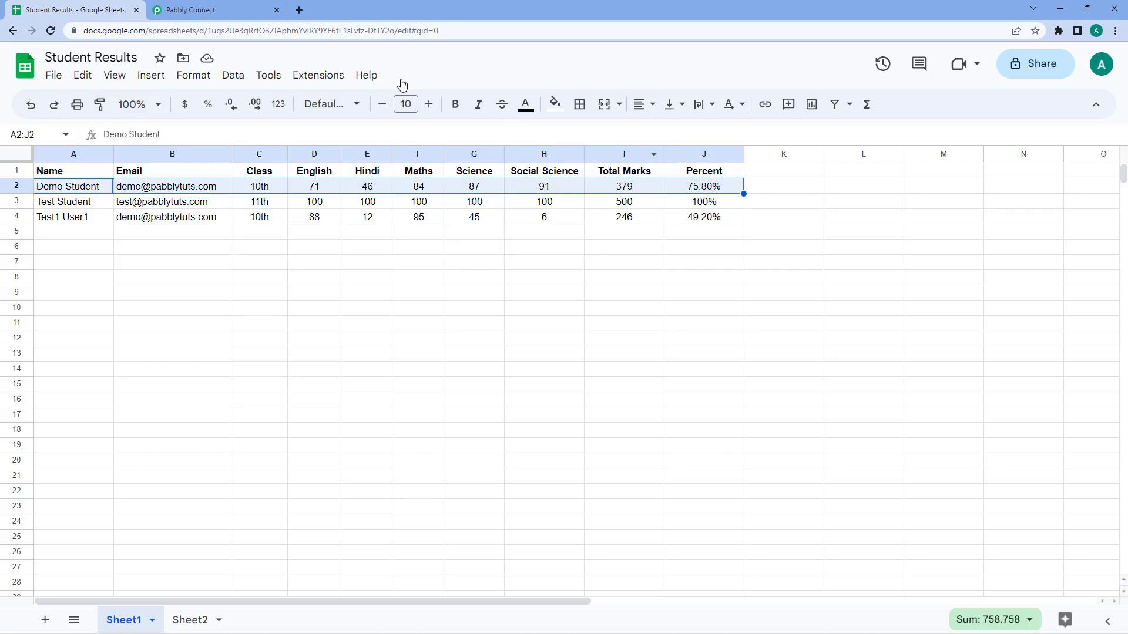
pyautogui.click(190, 10)
pyautogui.scroll(-7, 217, 255)
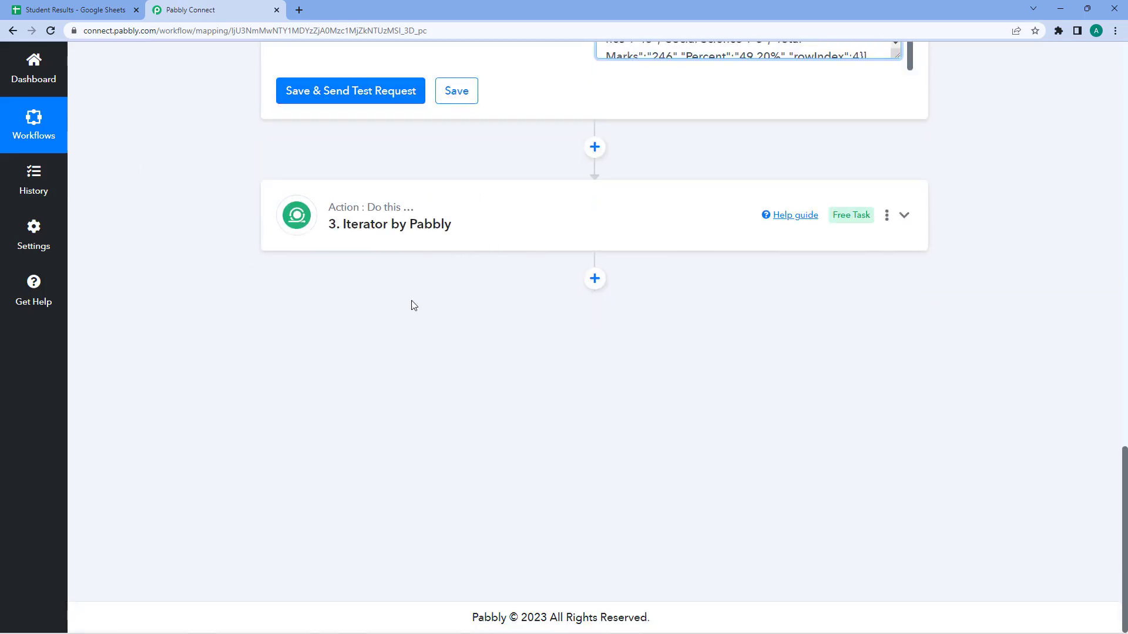
# Step: Select the second and third students' rows, A3:J3 and A4:J4, in the Student Results sheet, and return to Pabbly Connect
pyautogui.click(68, 7)
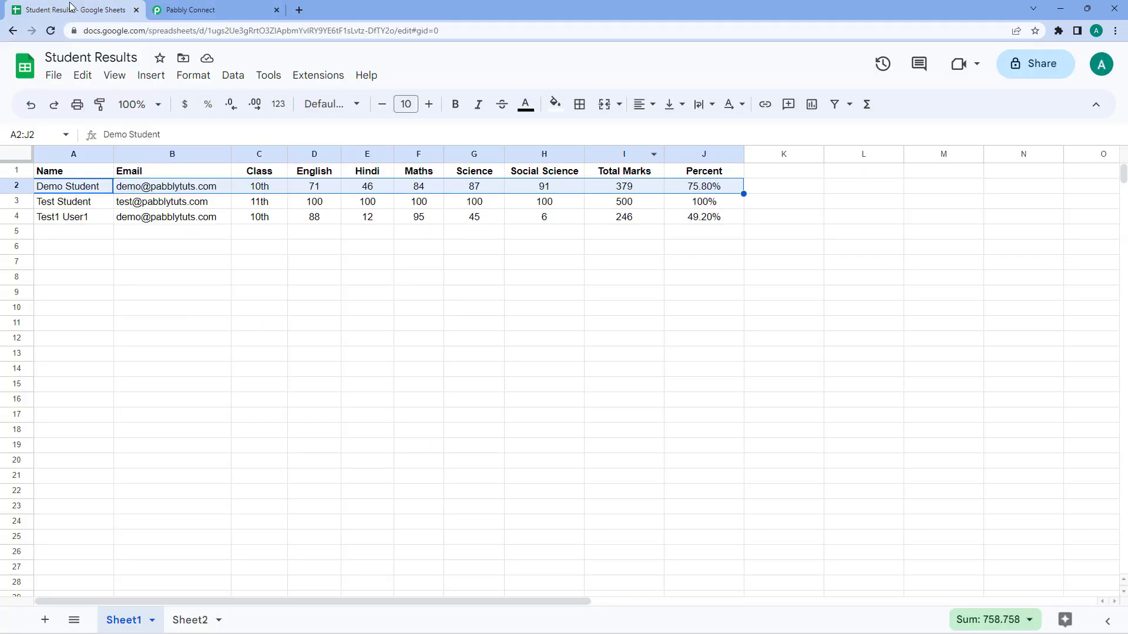
pyautogui.moveTo(73, 203); pyautogui.dragTo(703, 208)
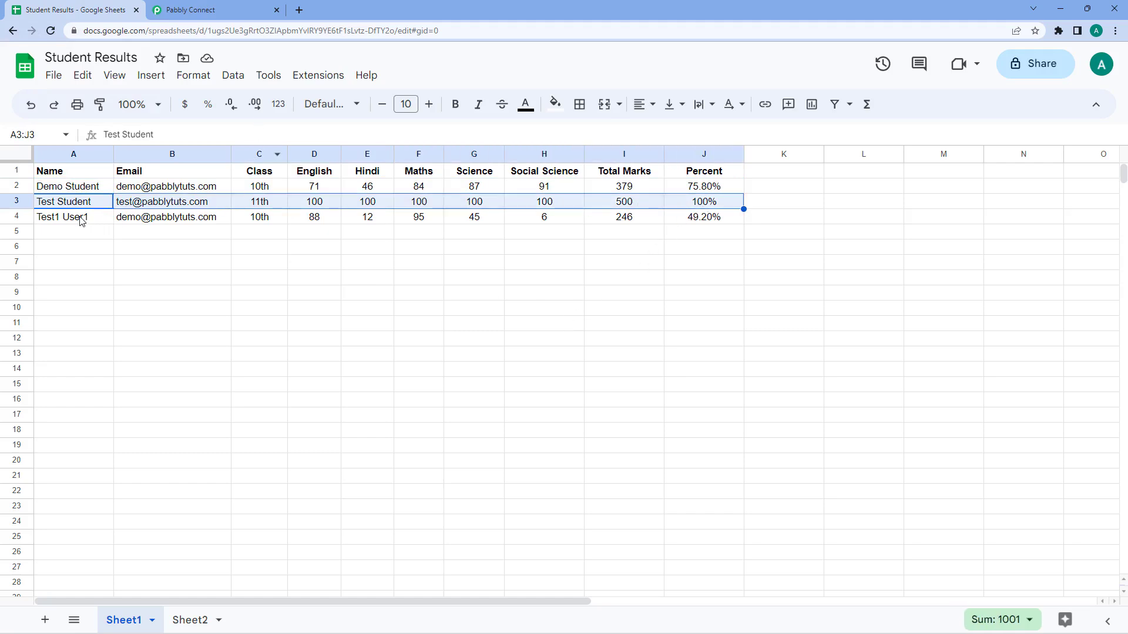
pyautogui.moveTo(82, 217); pyautogui.dragTo(702, 223)
pyautogui.click(209, 8)
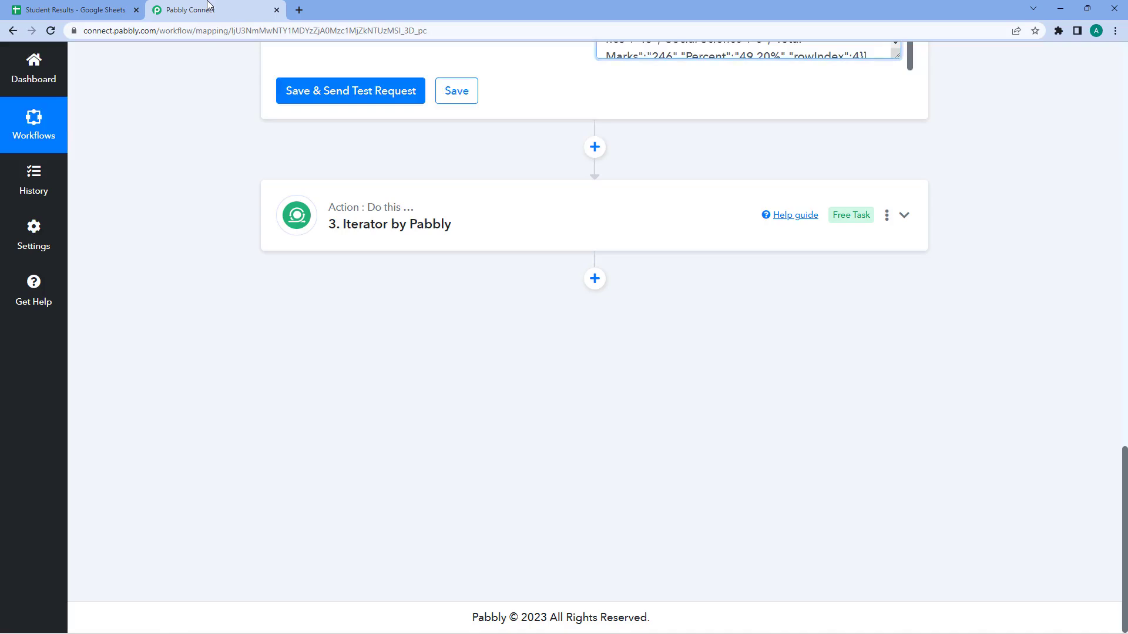
# Step: Clear the highlight in the Response Result array and look over the whole array above the Iterator action
pyautogui.scroll(5, 637, 177)
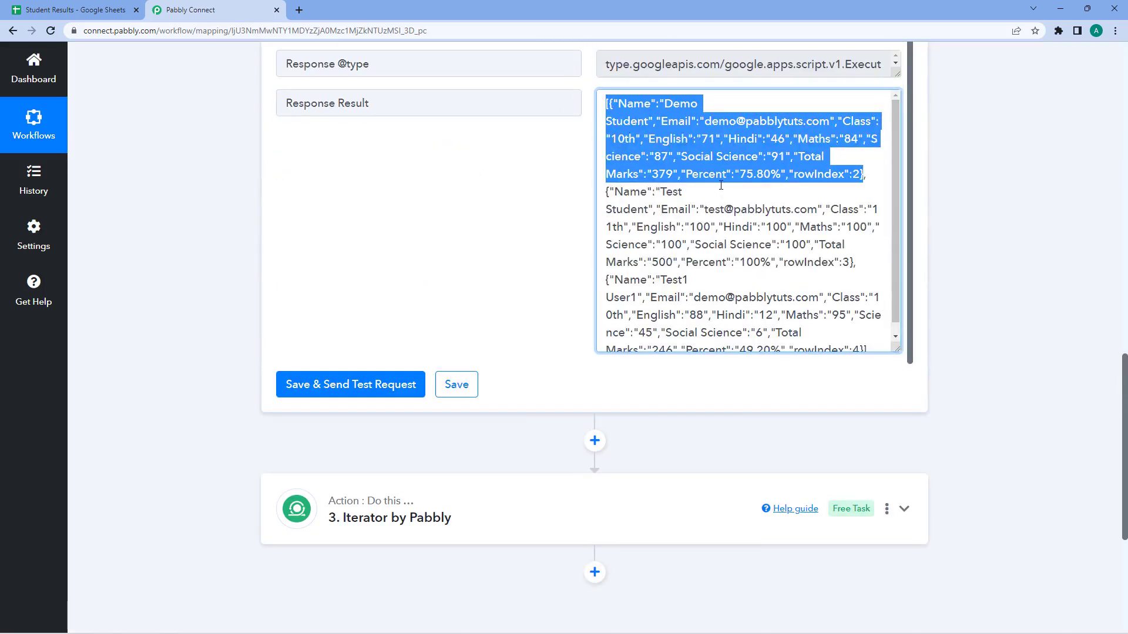
pyautogui.click(600, 172)
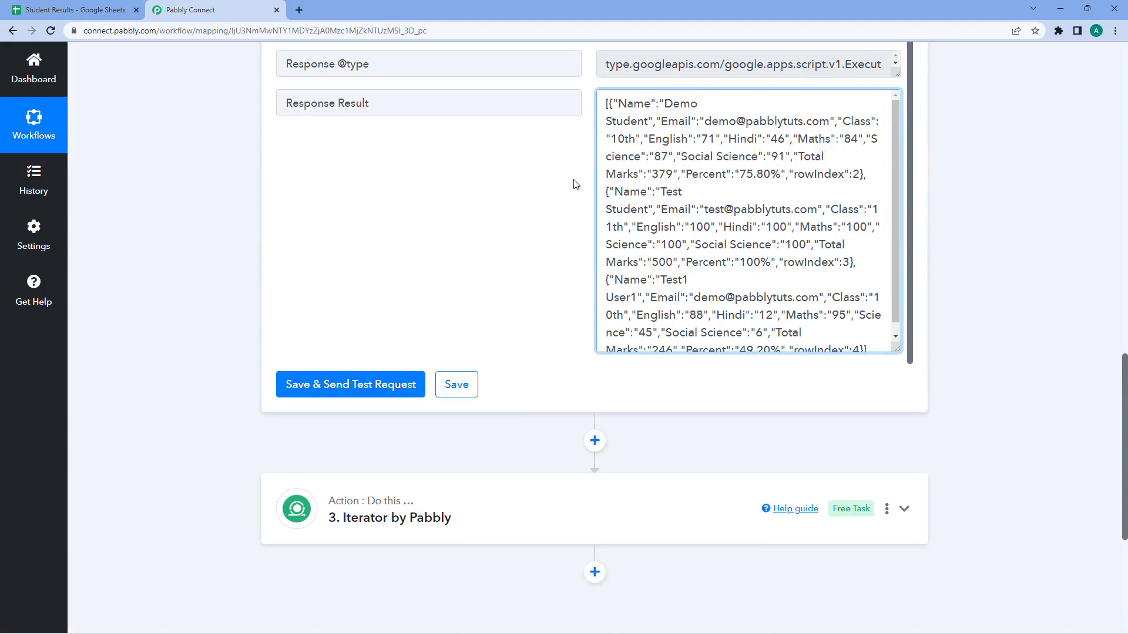
pyautogui.scroll(1, 579, 217)
pyautogui.scroll(-2, 572, 235)
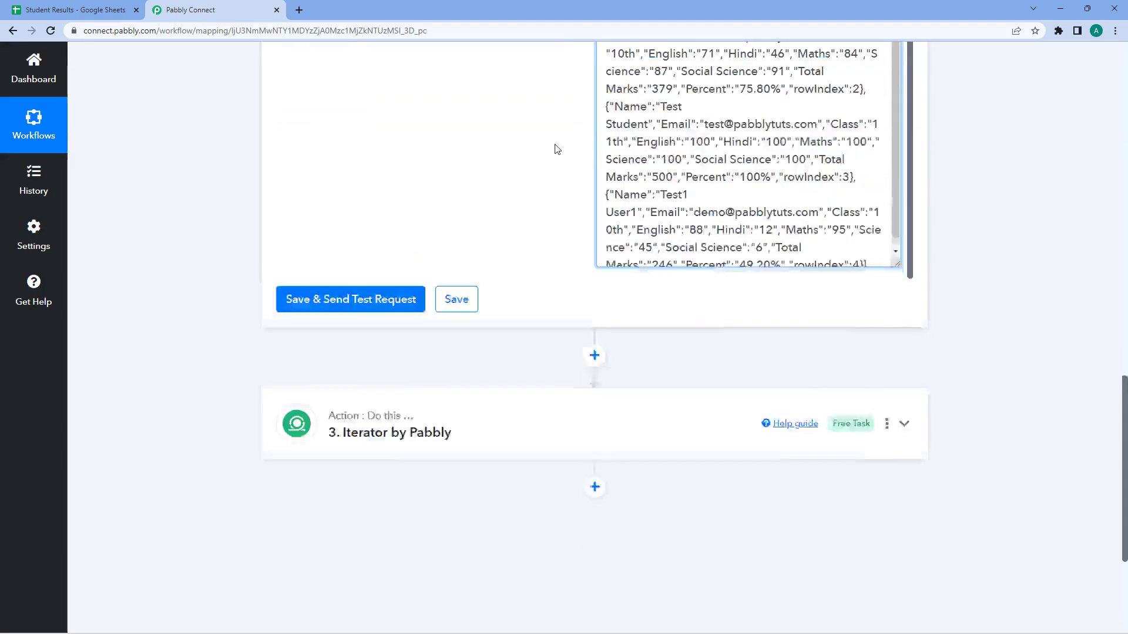
pyautogui.scroll(-2, 567, 179)
pyautogui.scroll(4, 575, 188)
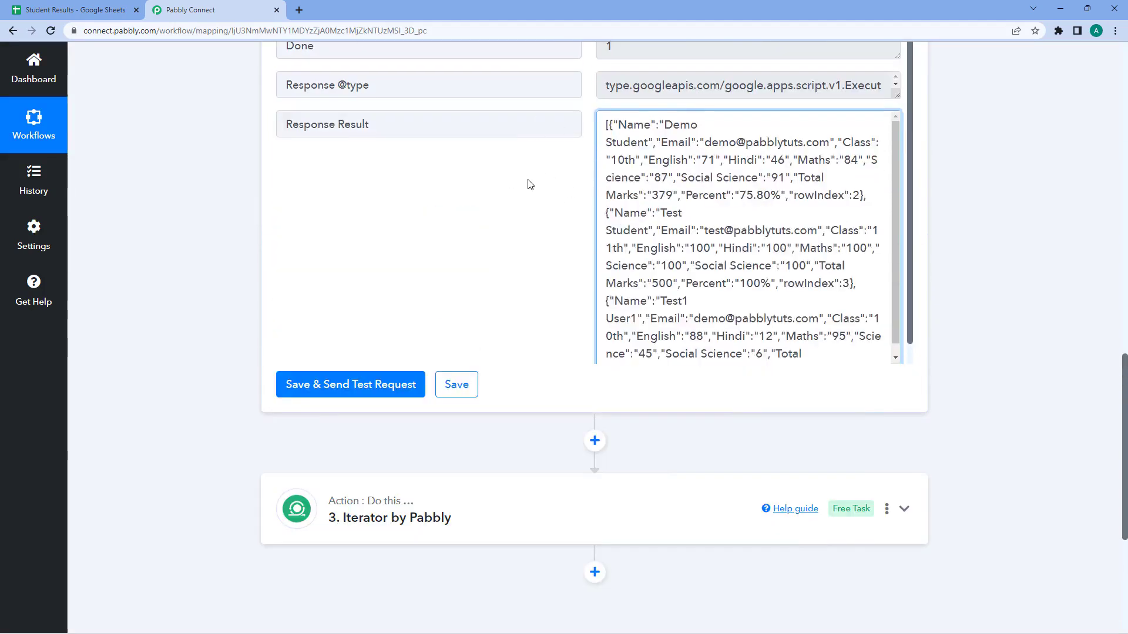
# Step: Expand the Iterator action, choose Iterator as its app, and check the array offered from Google Sheets: Get Row(s)
pyautogui.click(483, 499)
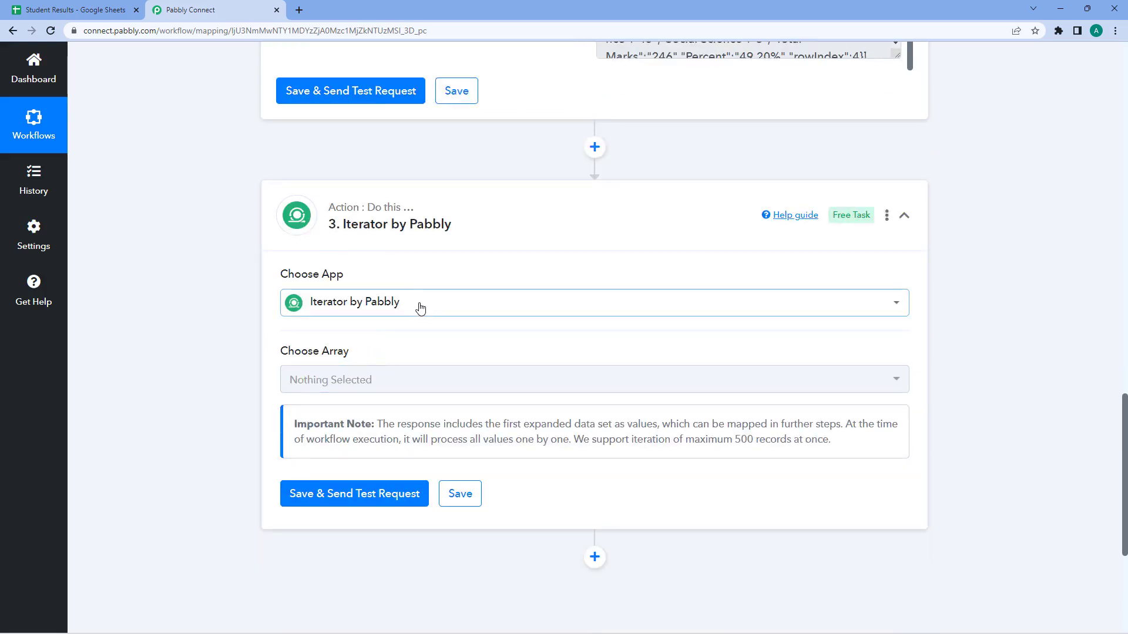
pyautogui.click(328, 312)
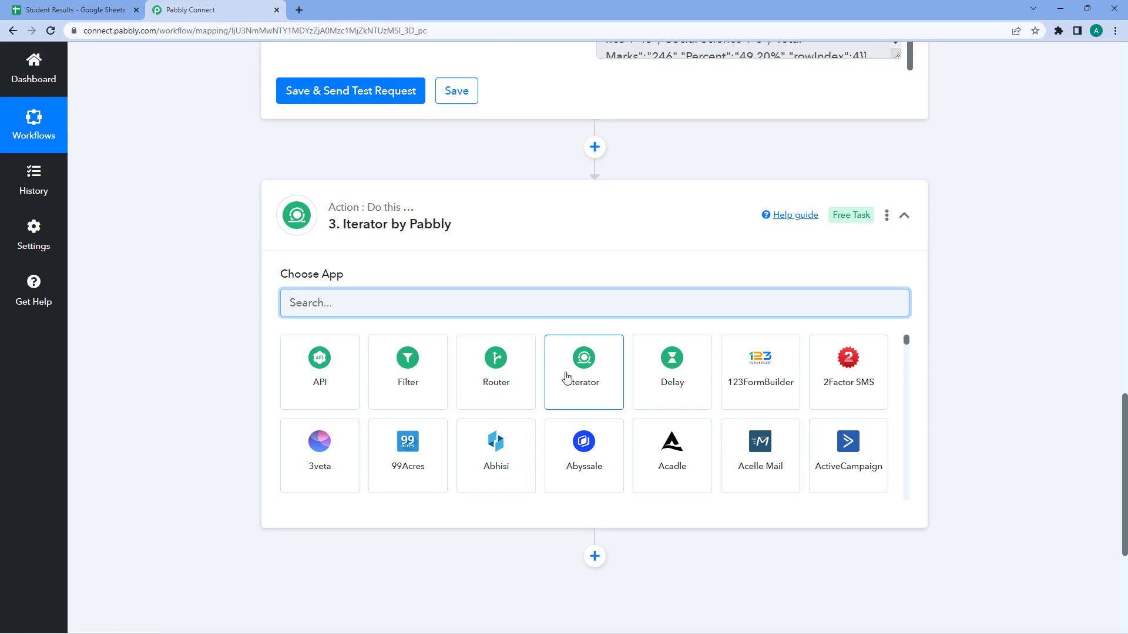
pyautogui.click(569, 374)
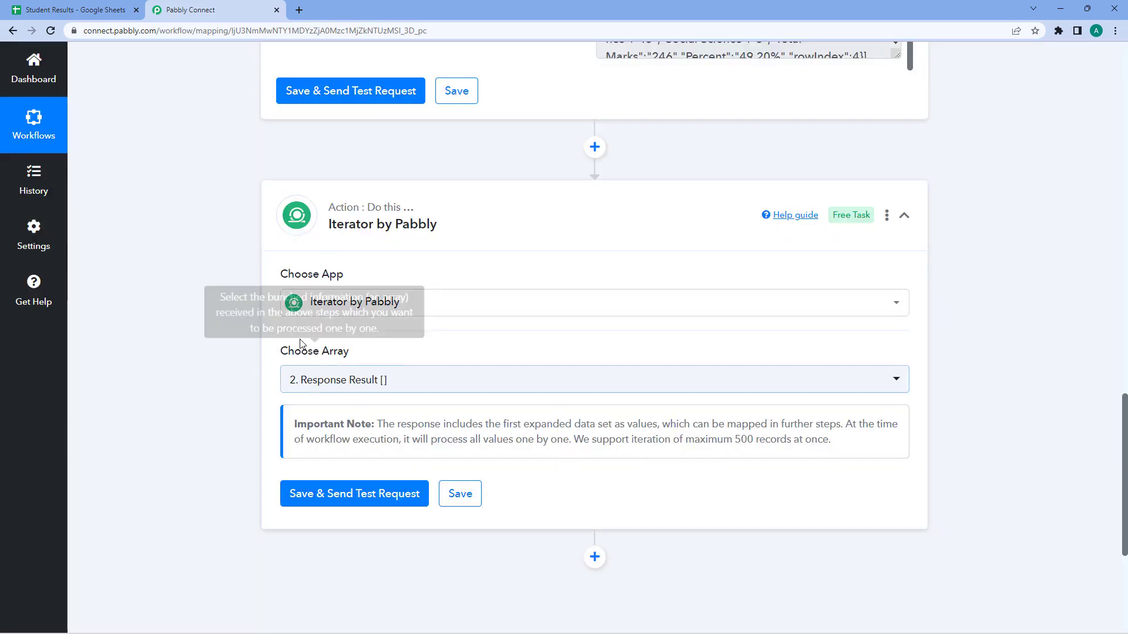
pyautogui.click(449, 382)
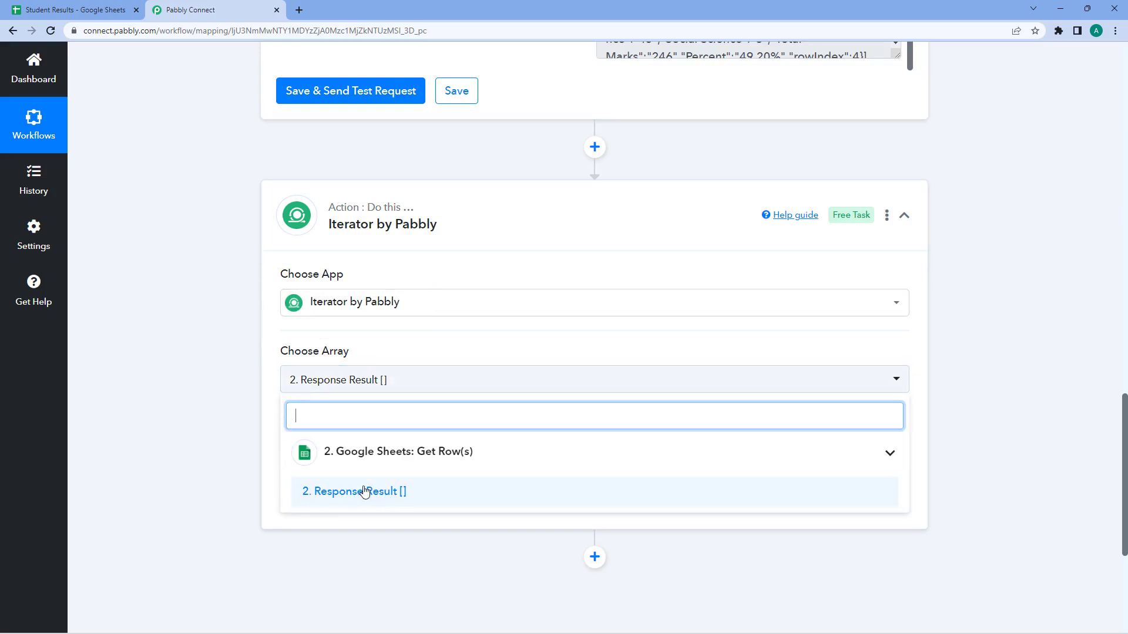
pyautogui.click(437, 352)
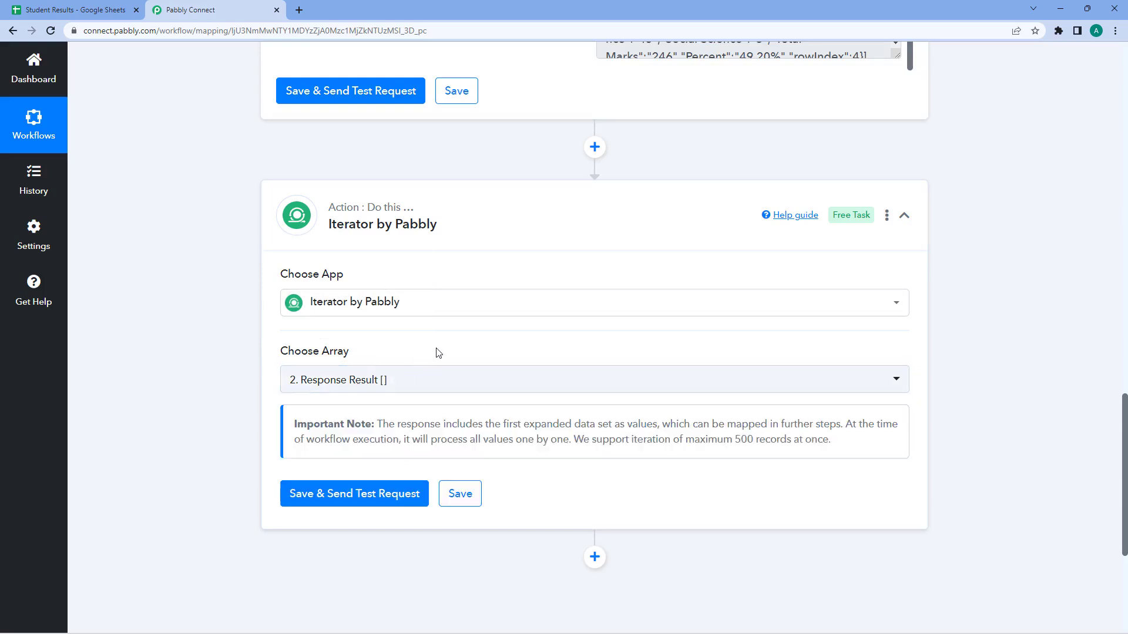
# Step: Highlight the student records across the Response Result array of the Google Sheets step, and clear the selection
pyautogui.scroll(7, 435, 349)
pyautogui.moveTo(605, 221); pyautogui.dragTo(800, 467)
pyautogui.click(560, 376)
pyautogui.scroll(-8, 559, 365)
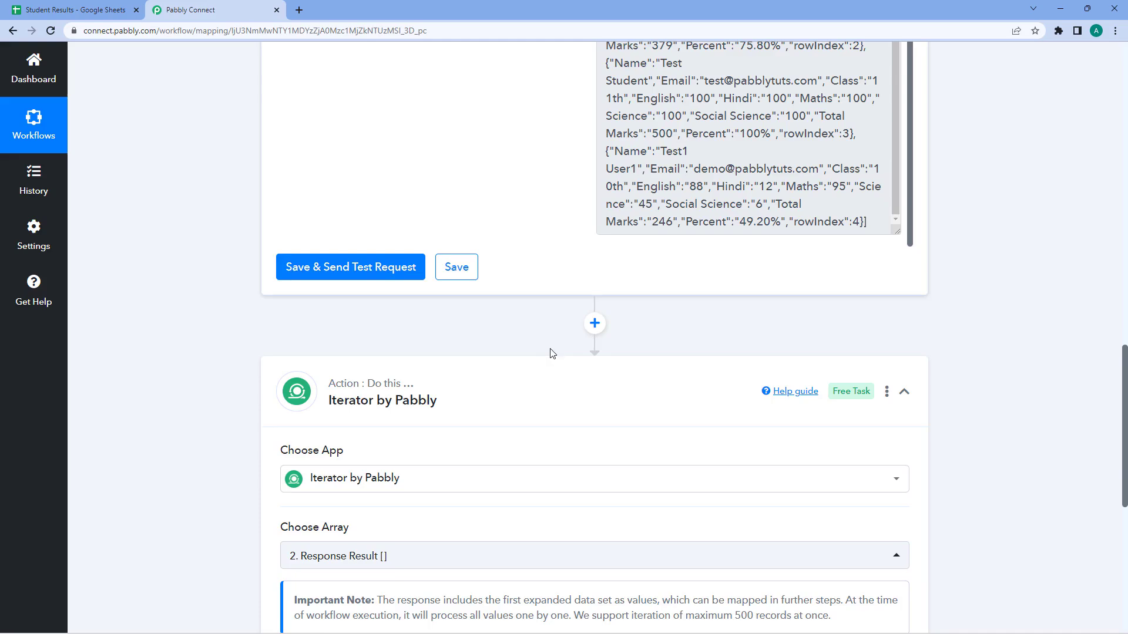
# Step: Set the Iterator's array to 2. Response Result [], and save the action with a test request
pyautogui.click(441, 324)
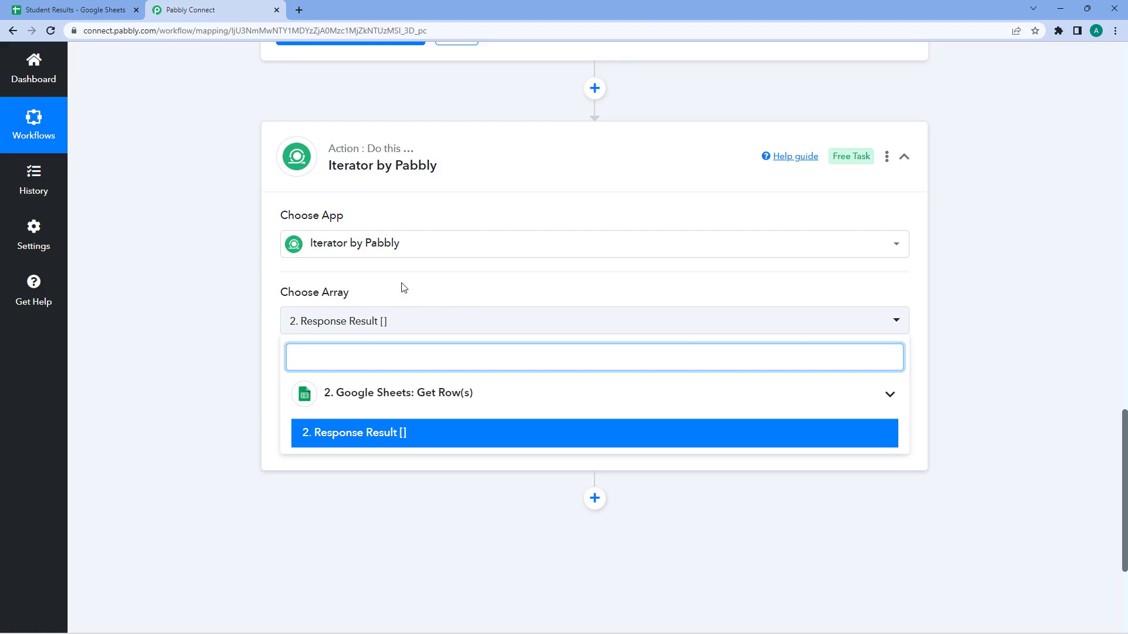
pyautogui.click(432, 434)
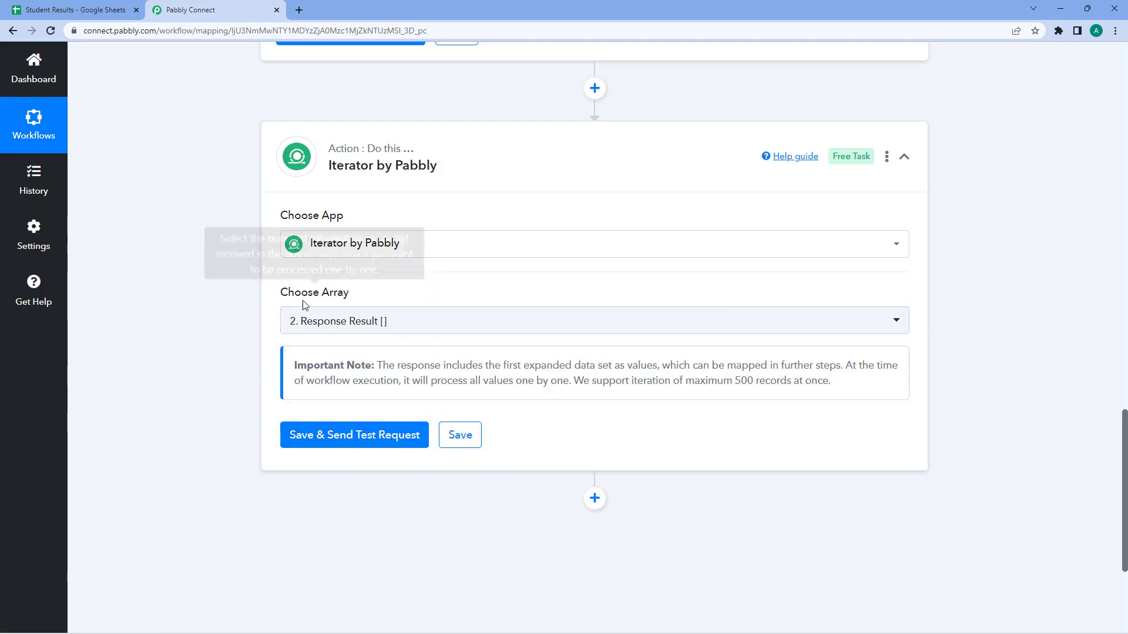
pyautogui.scroll(7, 471, 282)
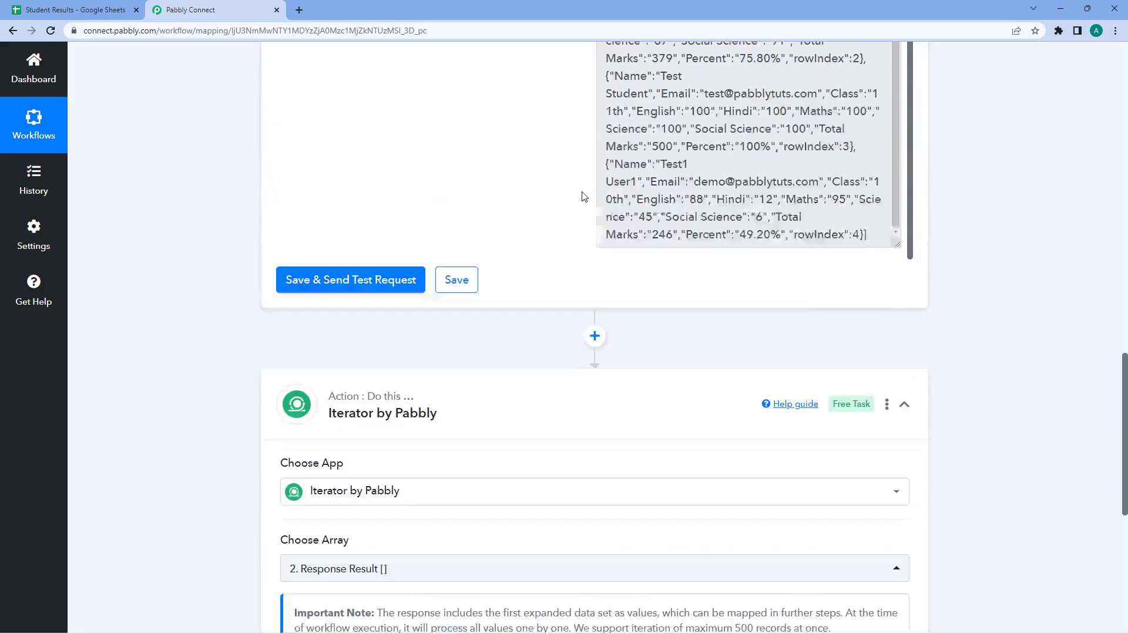
pyautogui.scroll(-10, 498, 233)
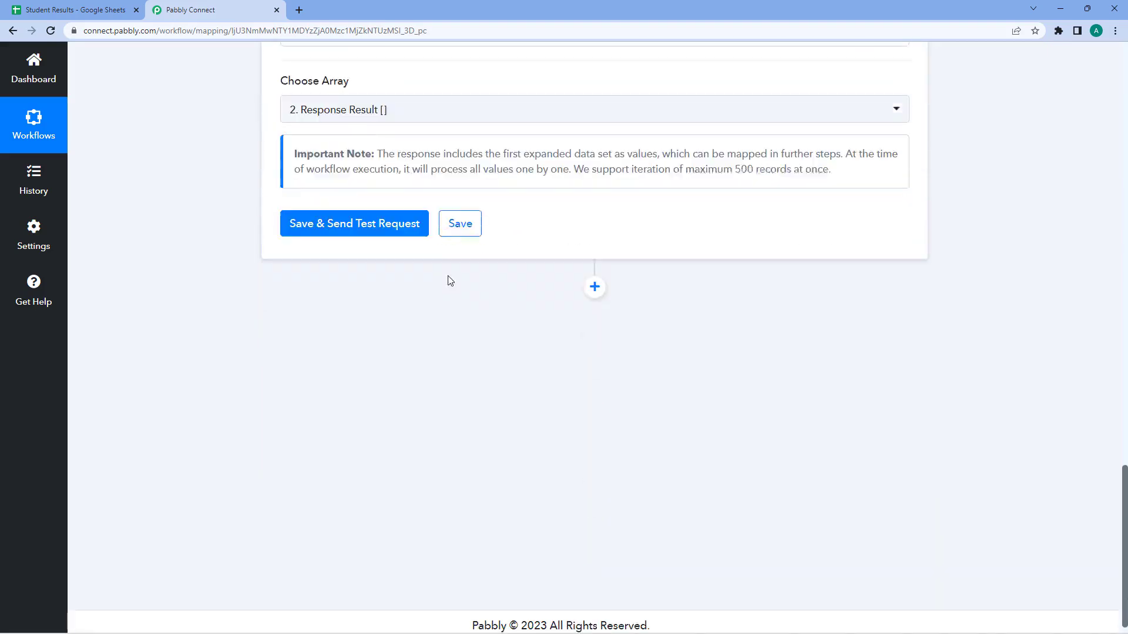
pyautogui.click(369, 220)
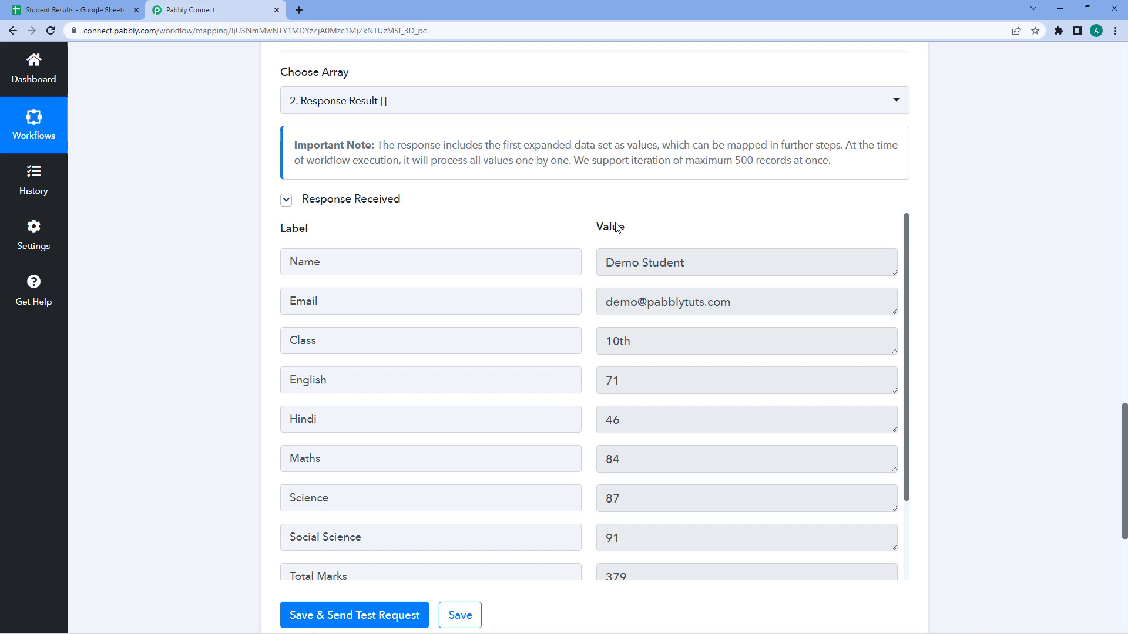
# Step: Look through the labels and values in the Iterator's received response, from Name down to Percent
pyautogui.moveTo(610, 228)
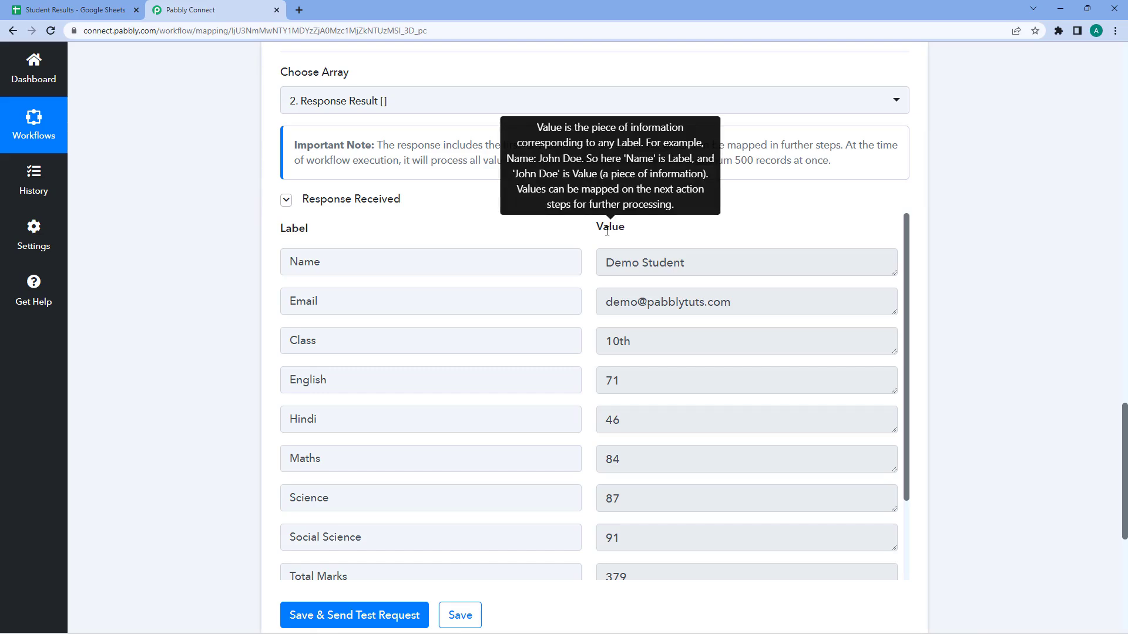
pyautogui.scroll(-1, 570, 220)
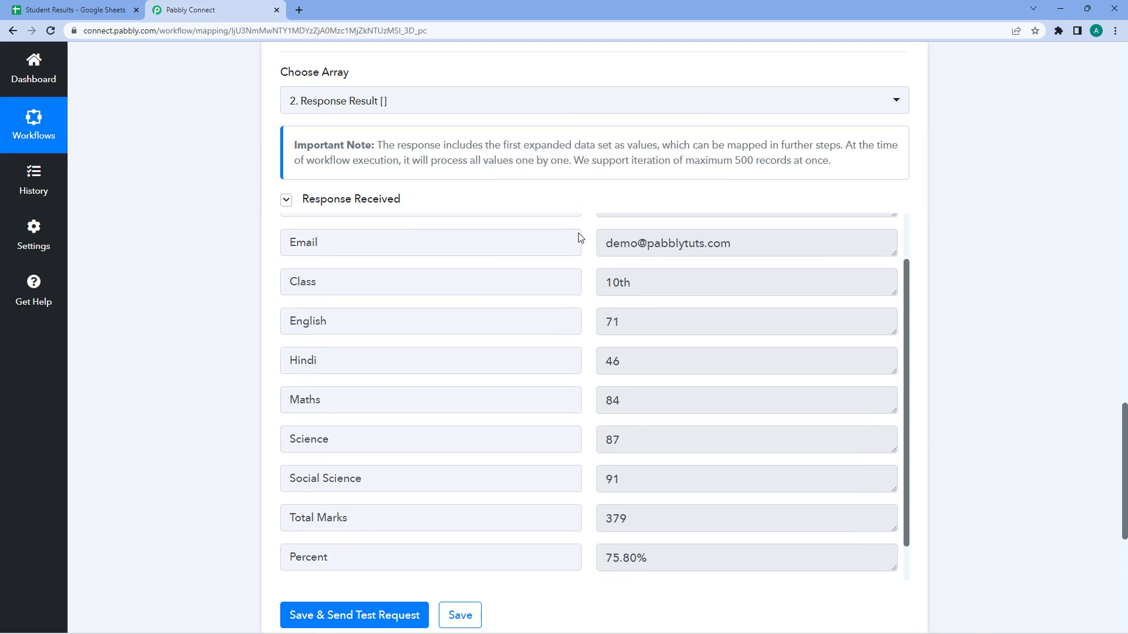
pyautogui.scroll(-1, 579, 239)
pyautogui.scroll(2, 595, 362)
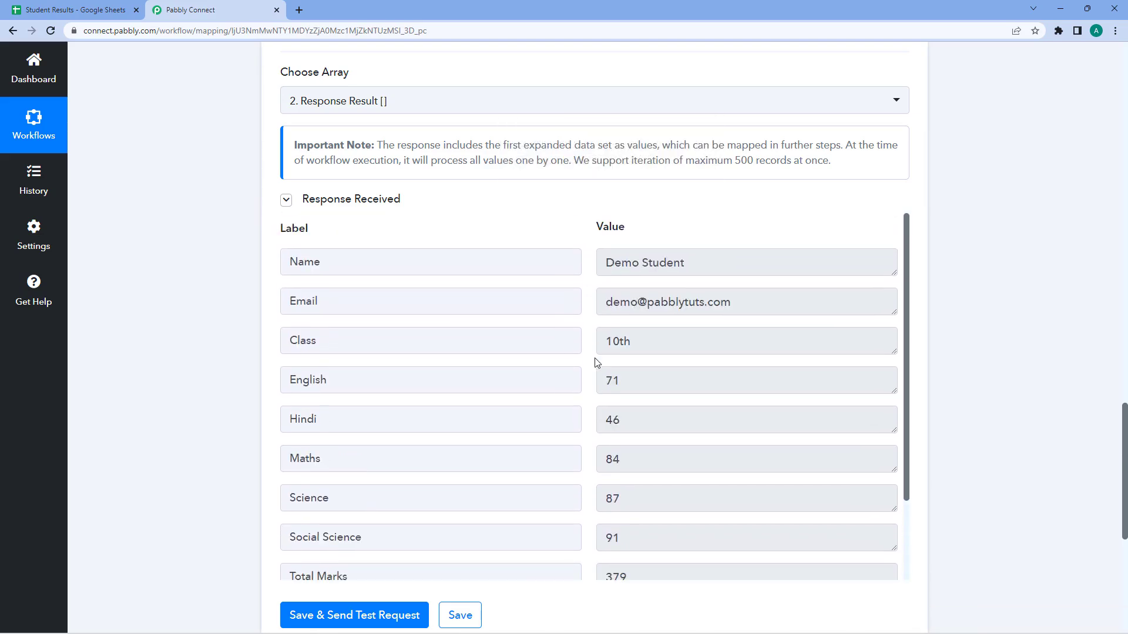
# Step: Highlight the first student's record in the Response Result array to compare it with the Iterator's response
pyautogui.scroll(10, 579, 247)
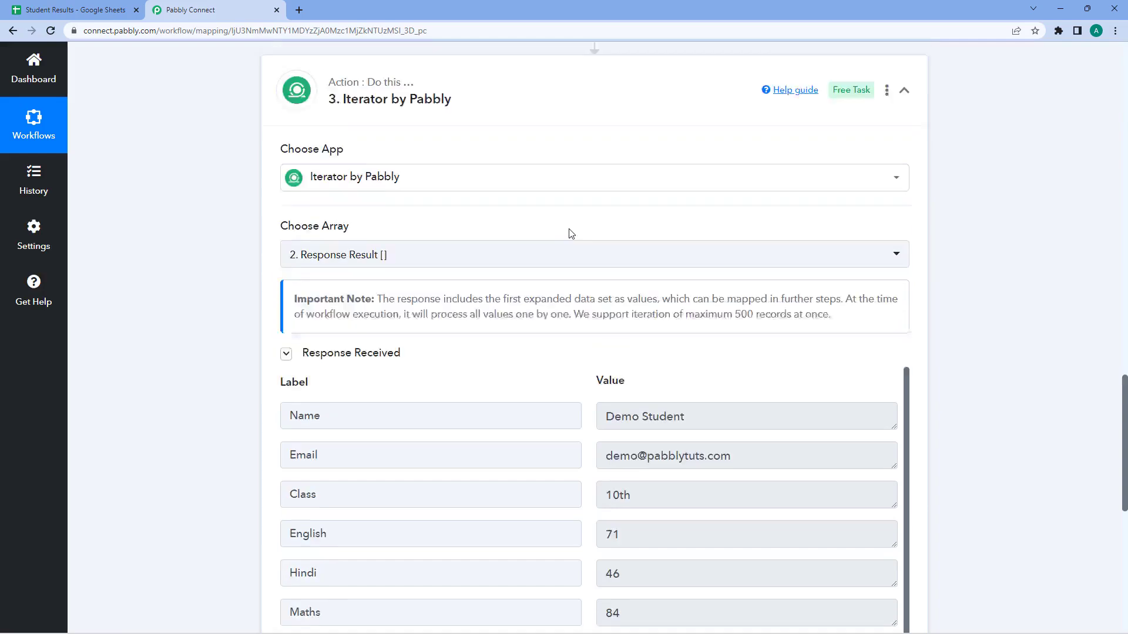
pyautogui.scroll(1, 621, 215)
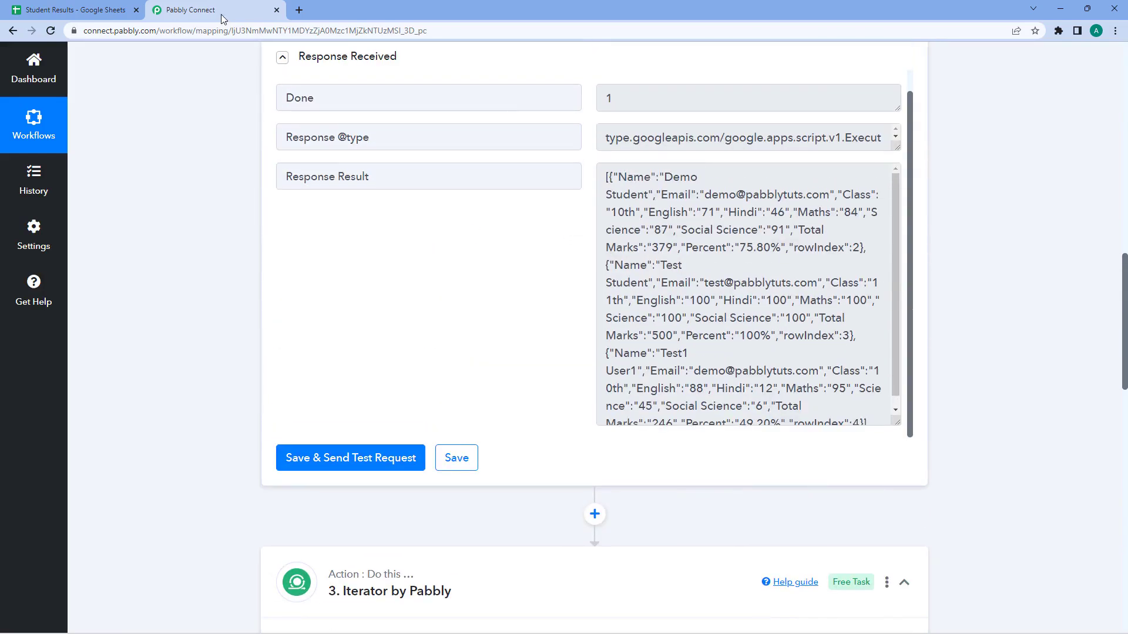
pyautogui.moveTo(610, 178); pyautogui.dragTo(867, 249)
pyautogui.scroll(-15, 591, 313)
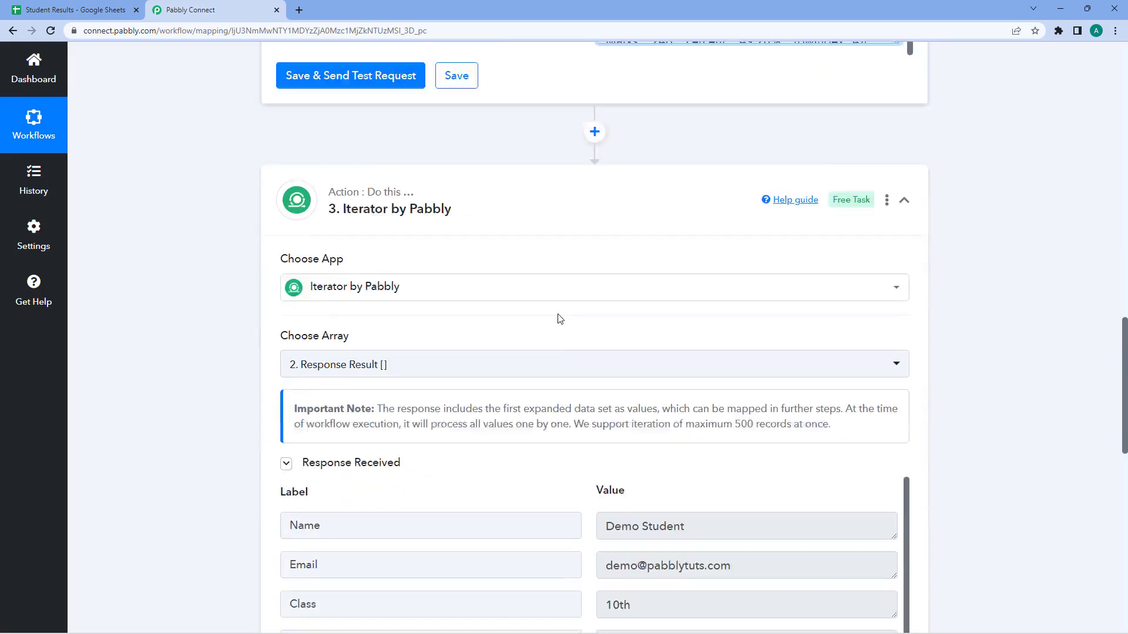
# Step: Select the first student's name in cell A2 of the Student Results sheet and compare that row with the Iterator's response values
pyautogui.click(56, 7)
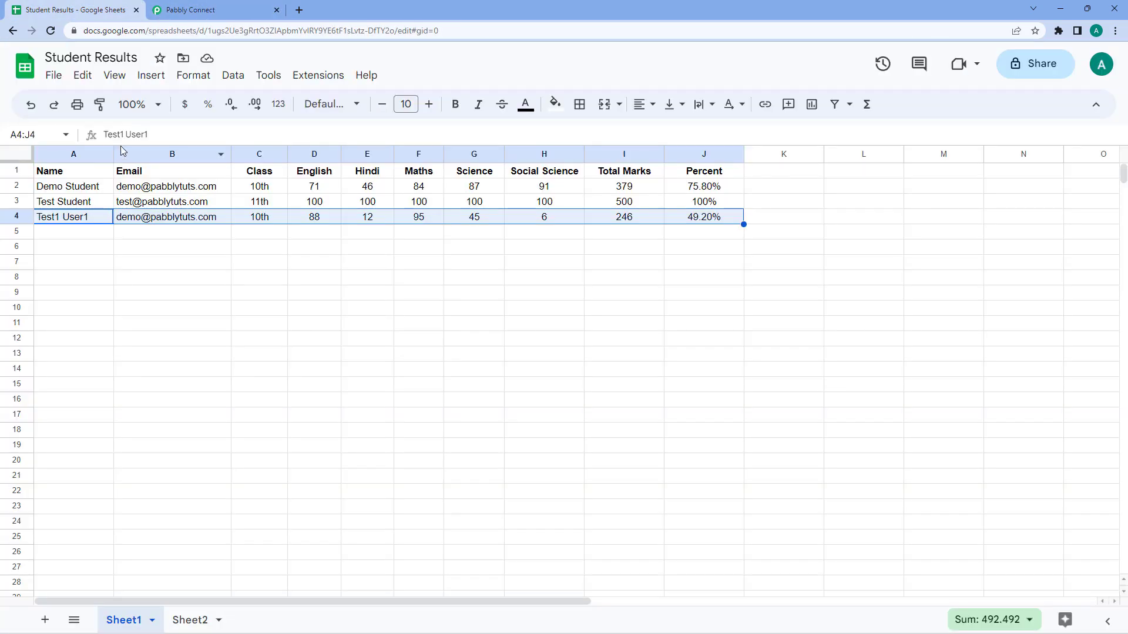
pyautogui.click(96, 188)
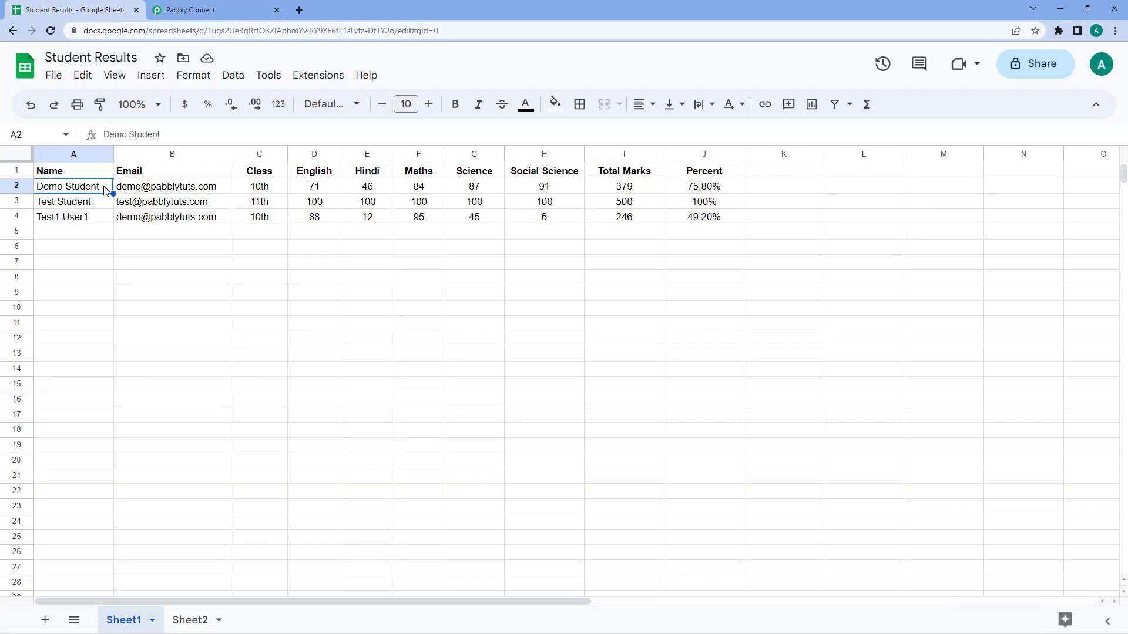
pyautogui.click(210, 8)
pyautogui.scroll(-1, 593, 176)
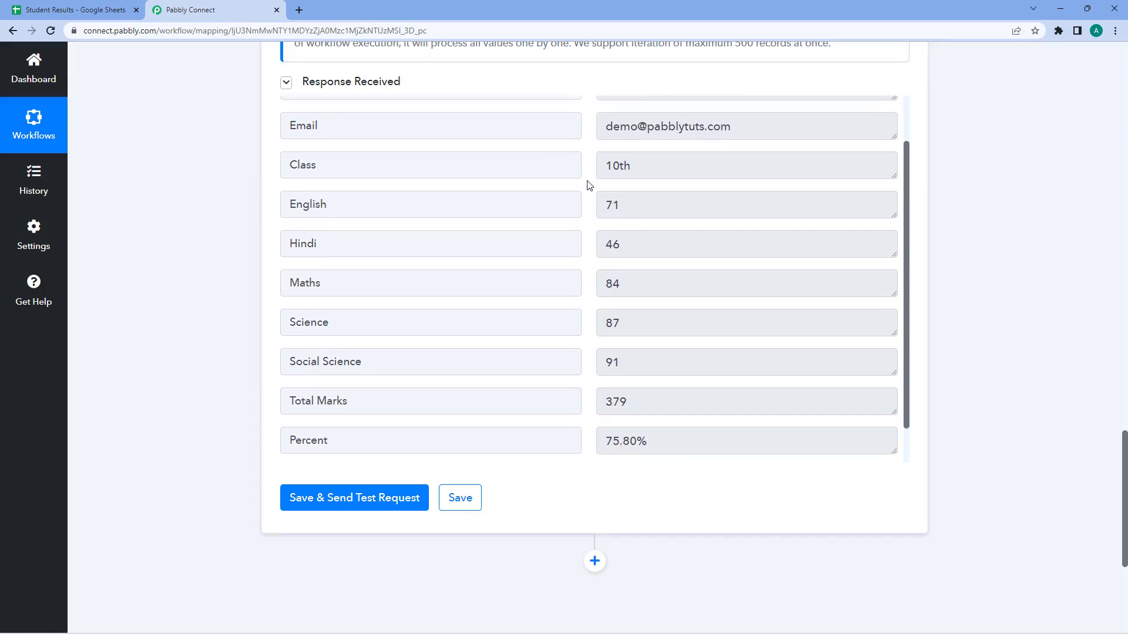
pyautogui.scroll(-1, 590, 229)
pyautogui.scroll(3, 590, 253)
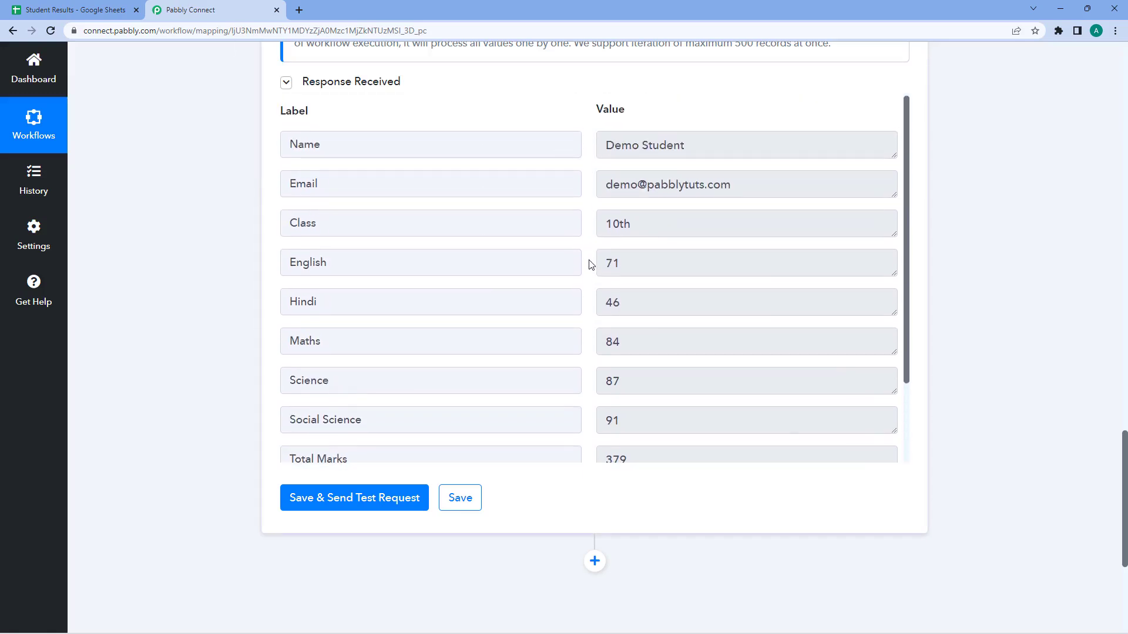
# Step: Review the Iterator's chosen array alongside the Response Result array returned by the Google Sheets step
pyautogui.scroll(4, 591, 264)
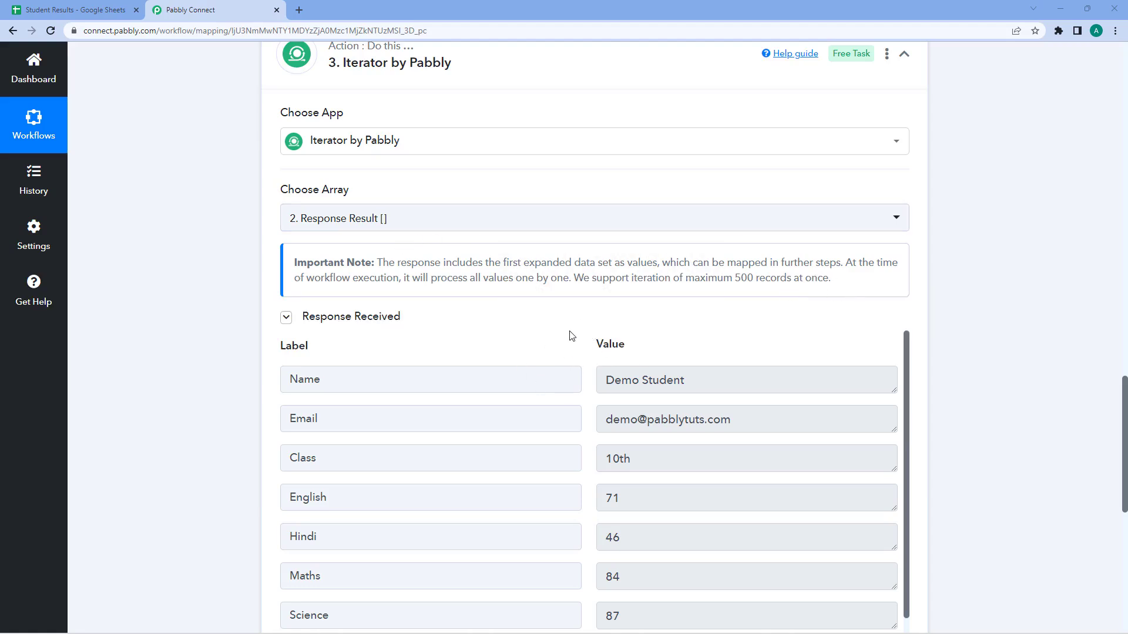
pyautogui.scroll(7, 574, 337)
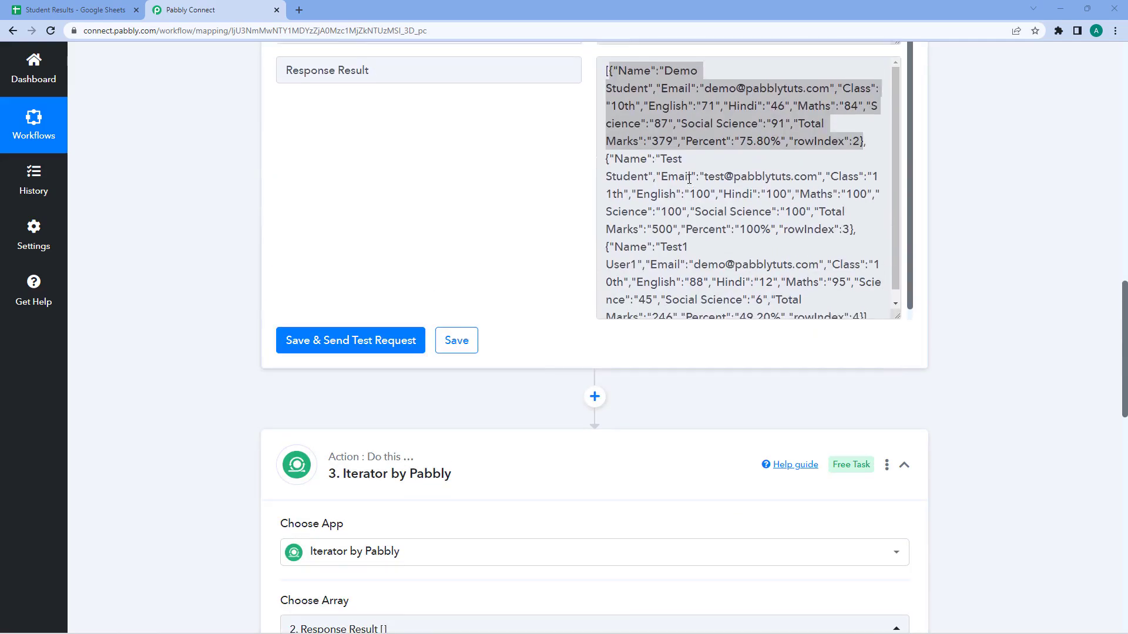
pyautogui.scroll(-1, 686, 193)
pyautogui.scroll(3, 658, 177)
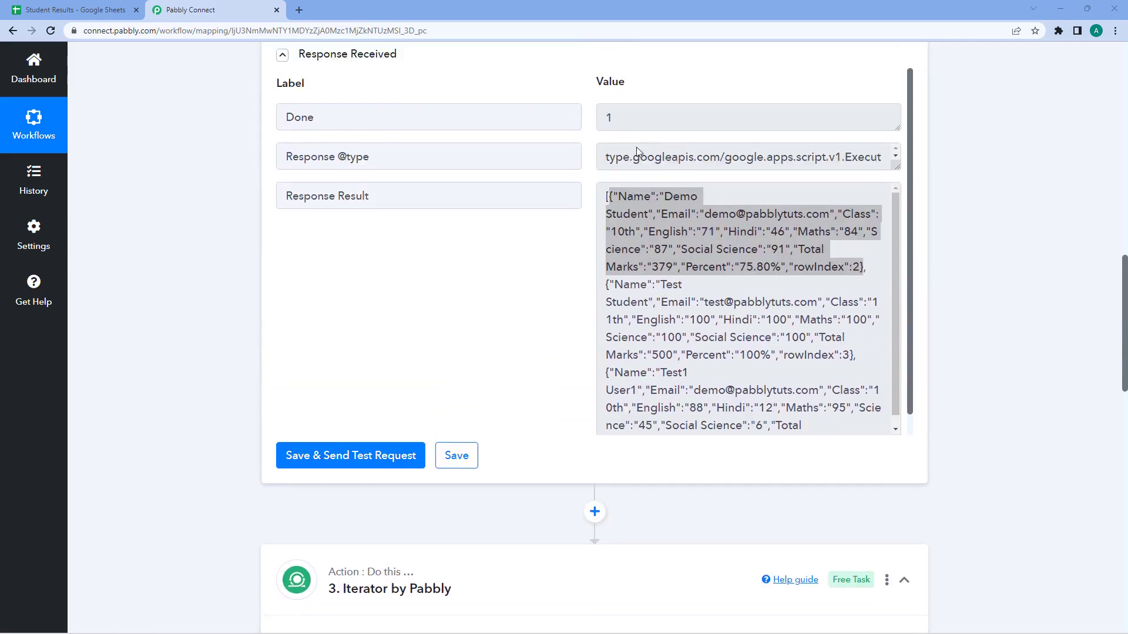
# Step: Highlight the first student's record in the Response Result array of the Google Sheets step
pyautogui.click(616, 196)
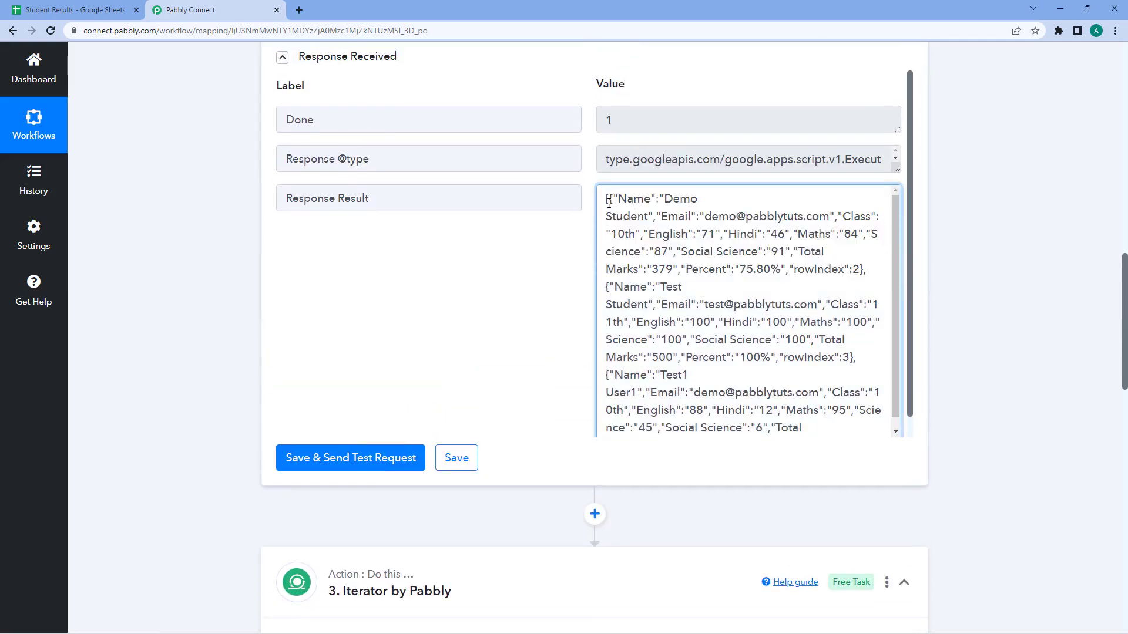
pyautogui.moveTo(609, 201); pyautogui.dragTo(867, 276)
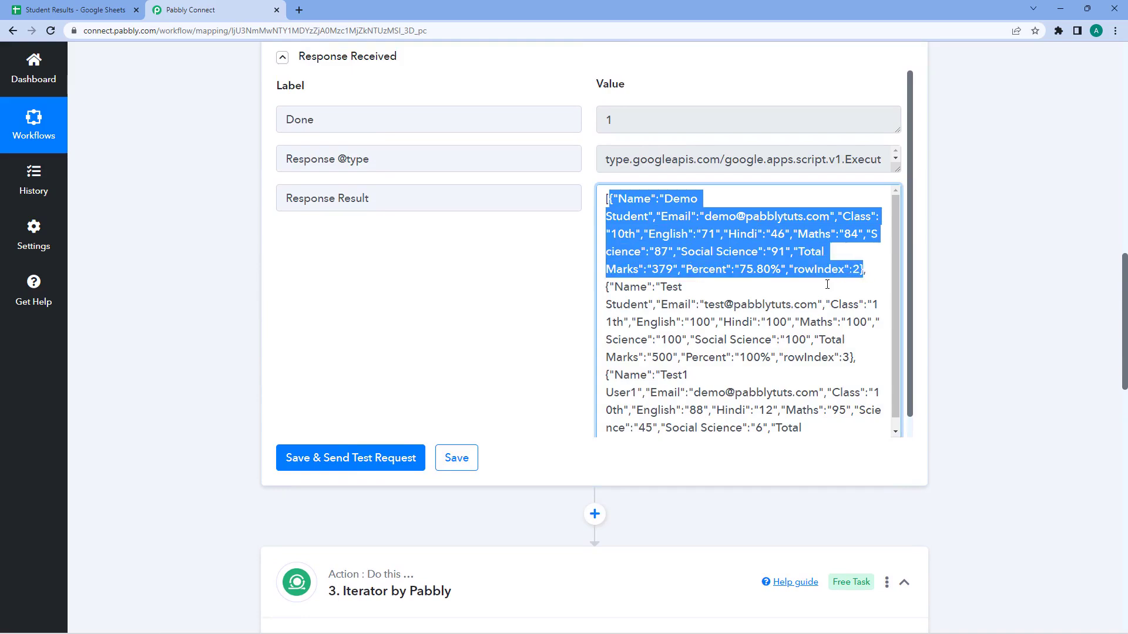
pyautogui.click(506, 302)
# Step: Review the labels and values in the Iterator's received response, from Name down to RowIndex
pyautogui.scroll(-10, 549, 378)
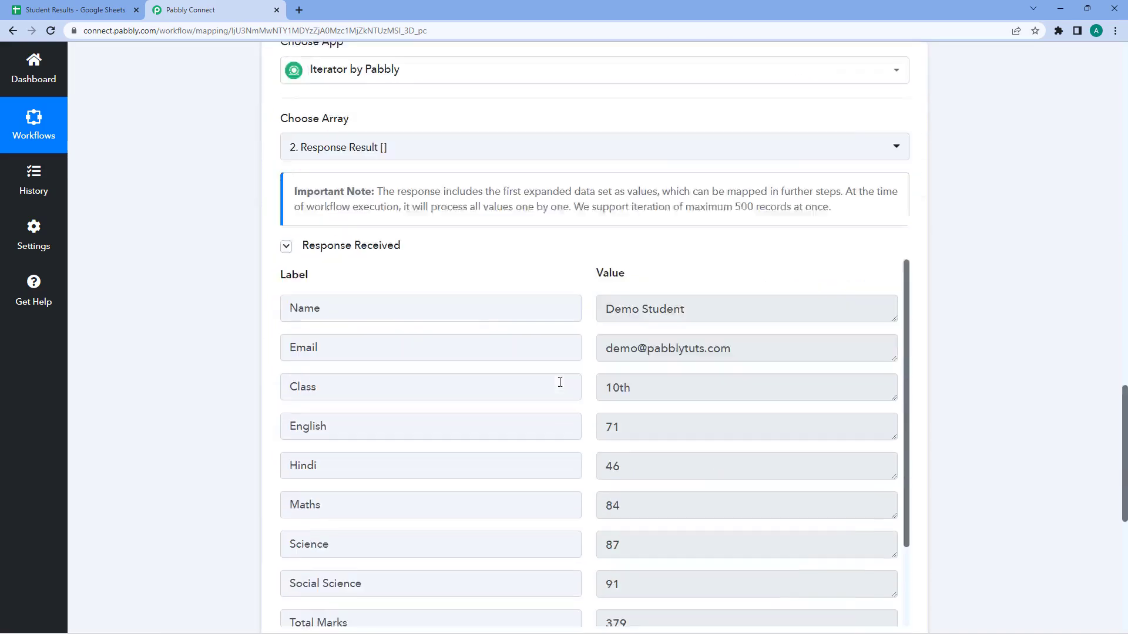
pyautogui.scroll(-1, 560, 382)
pyautogui.scroll(-2, 594, 252)
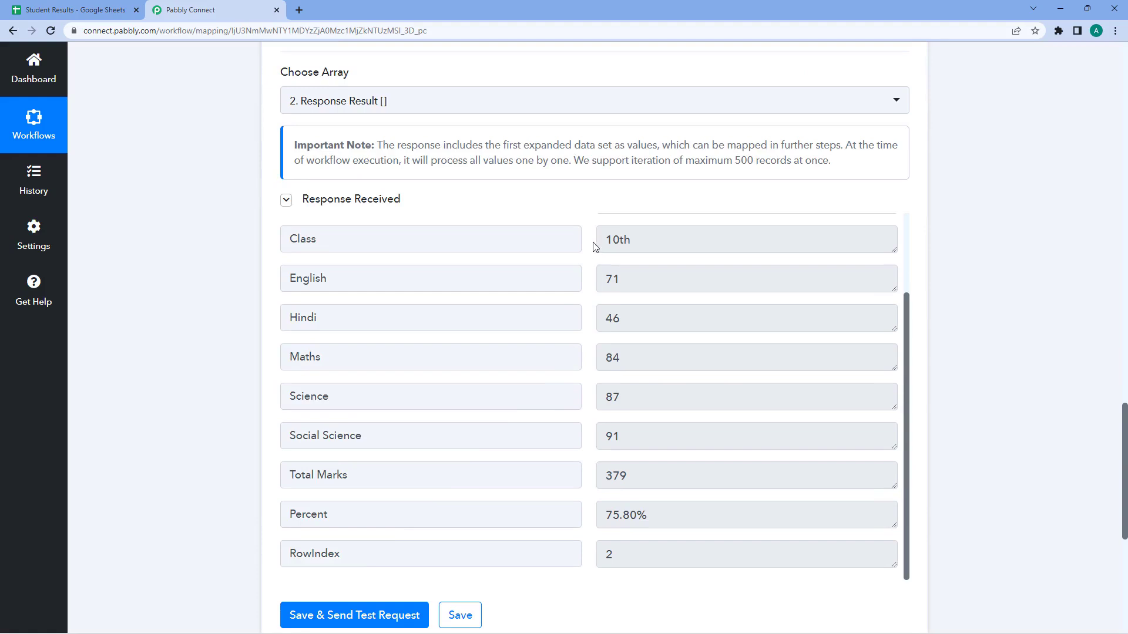
pyautogui.scroll(-3, 588, 200)
pyautogui.scroll(2, 605, 235)
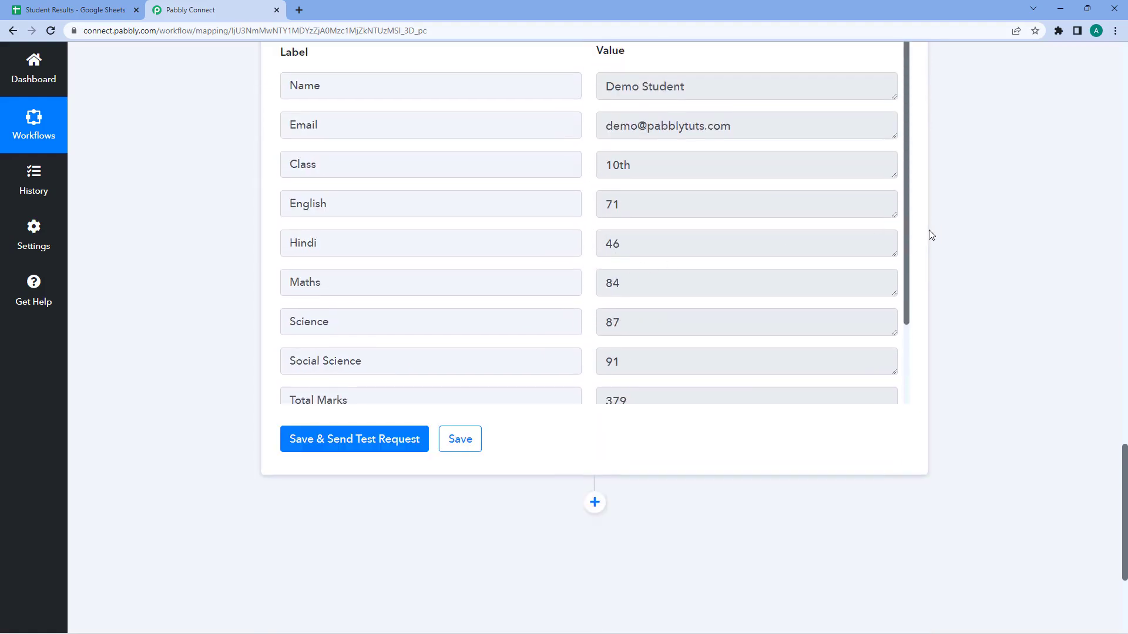
pyautogui.scroll(1, 928, 232)
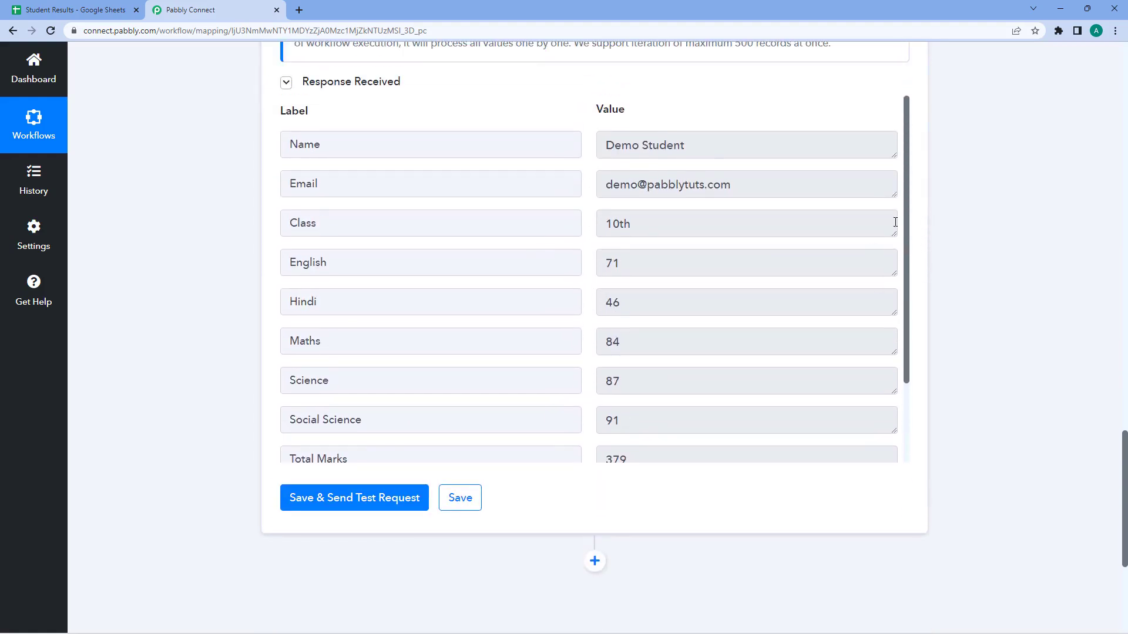
pyautogui.scroll(3, 921, 208)
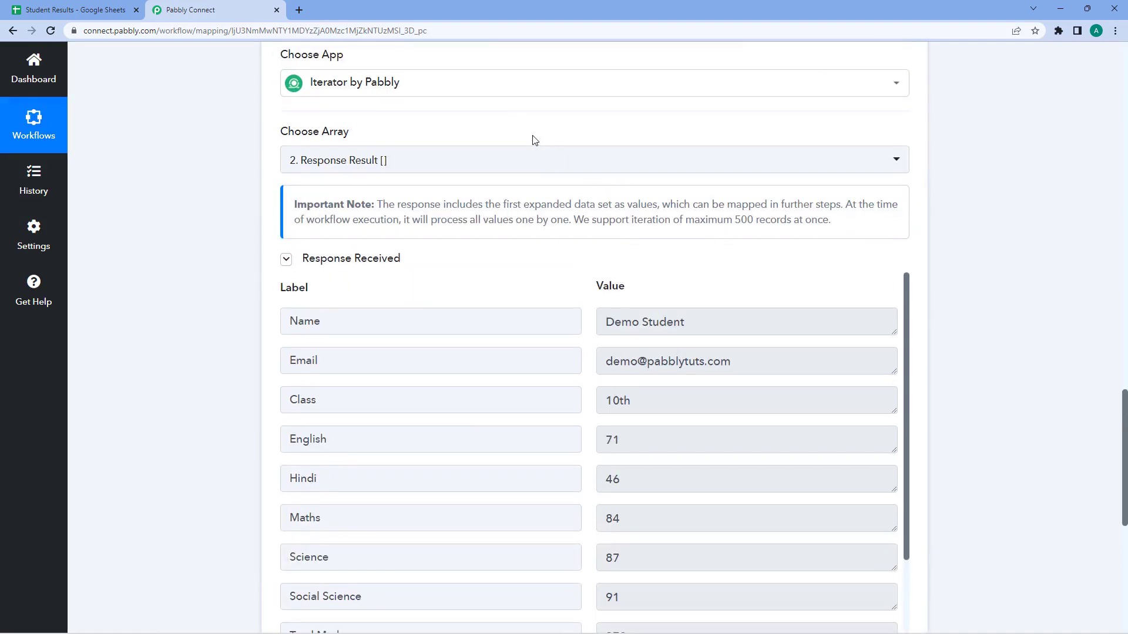
# Step: Compare the Iterator's chosen array setting and response with the Response Result array of the Google Sheets step
pyautogui.scroll(3, 531, 141)
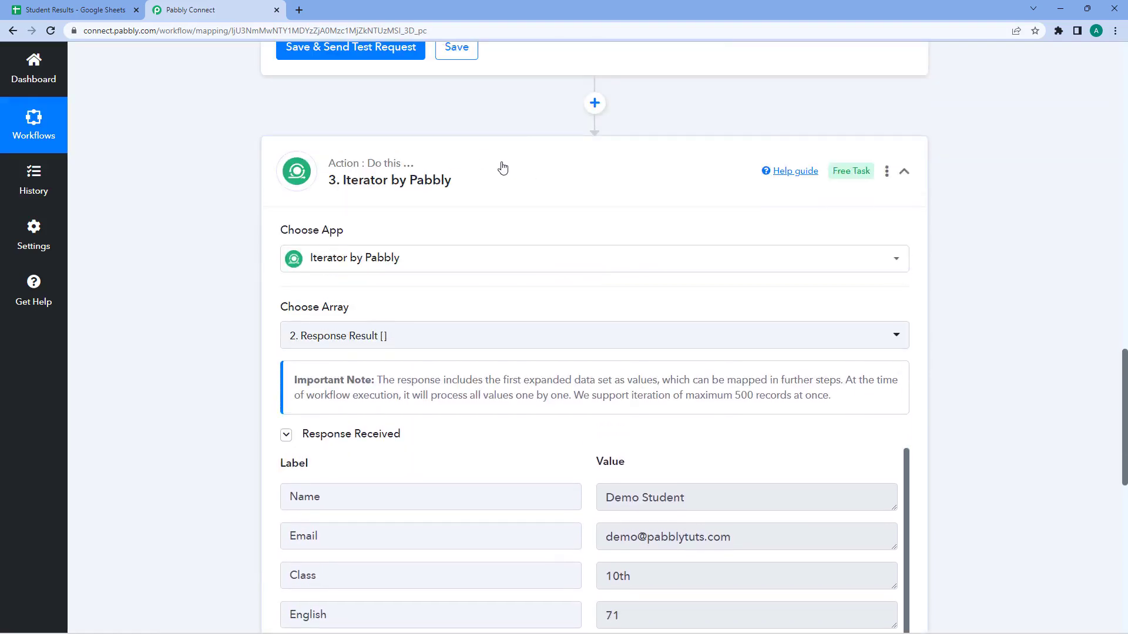
pyautogui.scroll(-4, 564, 154)
pyautogui.scroll(5, 575, 130)
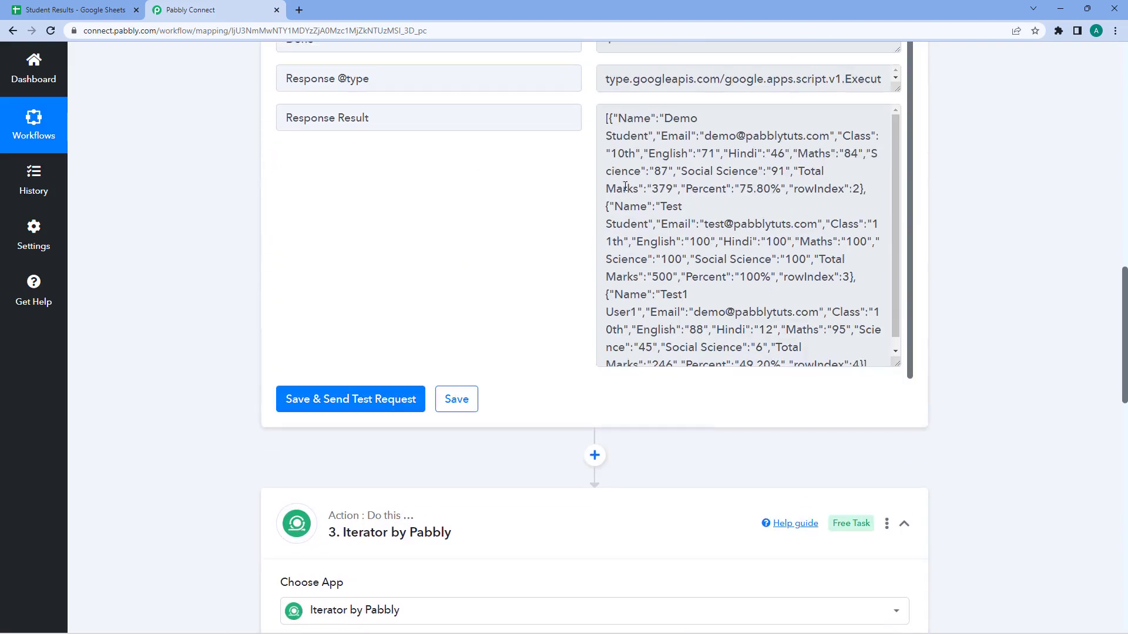
pyautogui.scroll(1, 613, 202)
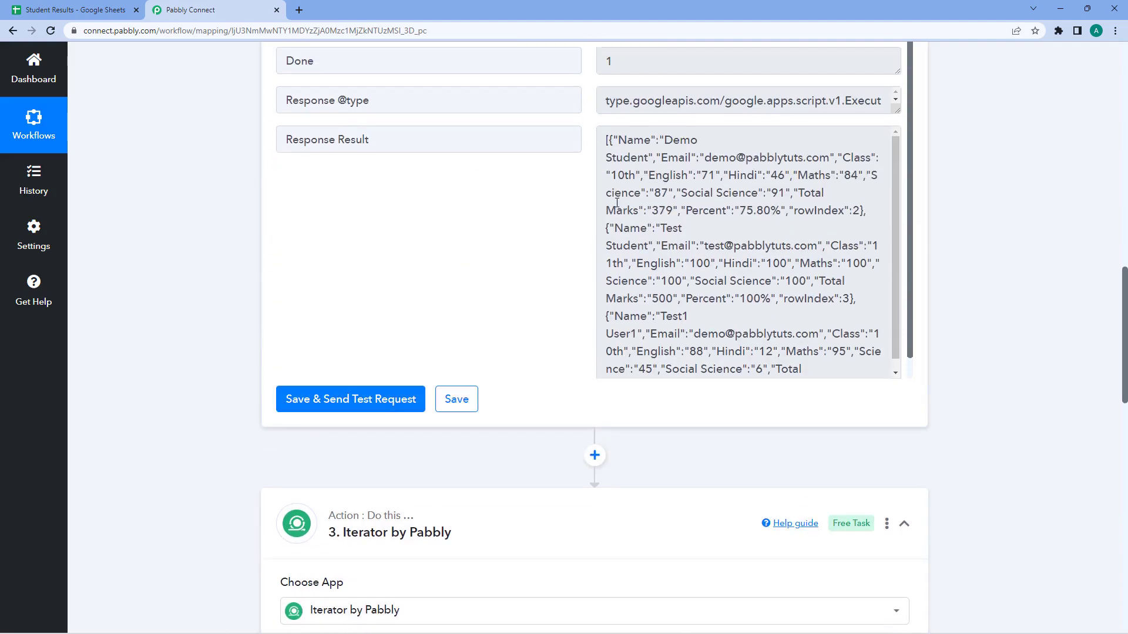
pyautogui.scroll(-1, 557, 243)
pyautogui.scroll(-7, 555, 252)
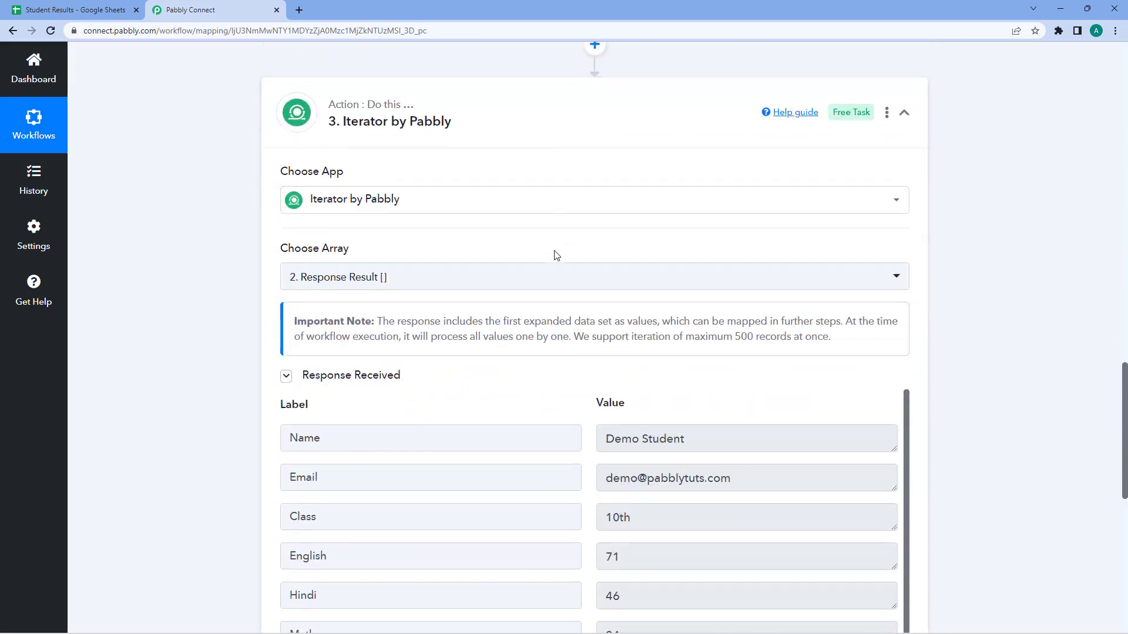
# Step: Collapse the Iterator step and highlight the first student's record in the Response Result array above it
pyautogui.click(521, 139)
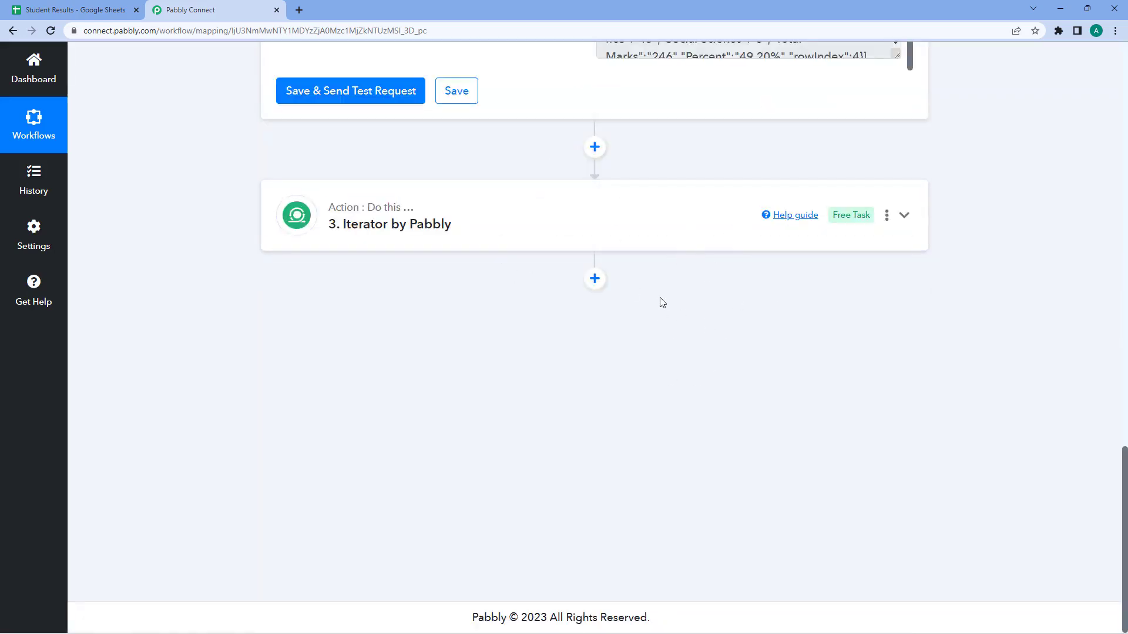
pyautogui.scroll(7, 613, 322)
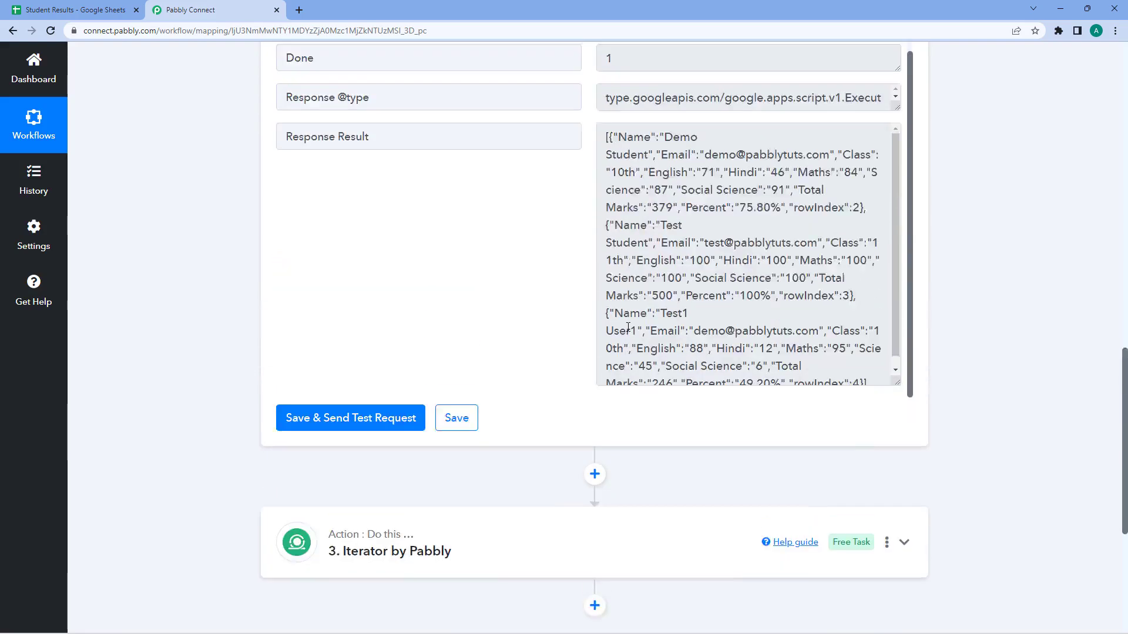
pyautogui.click(629, 235)
pyautogui.moveTo(607, 221); pyautogui.dragTo(860, 290)
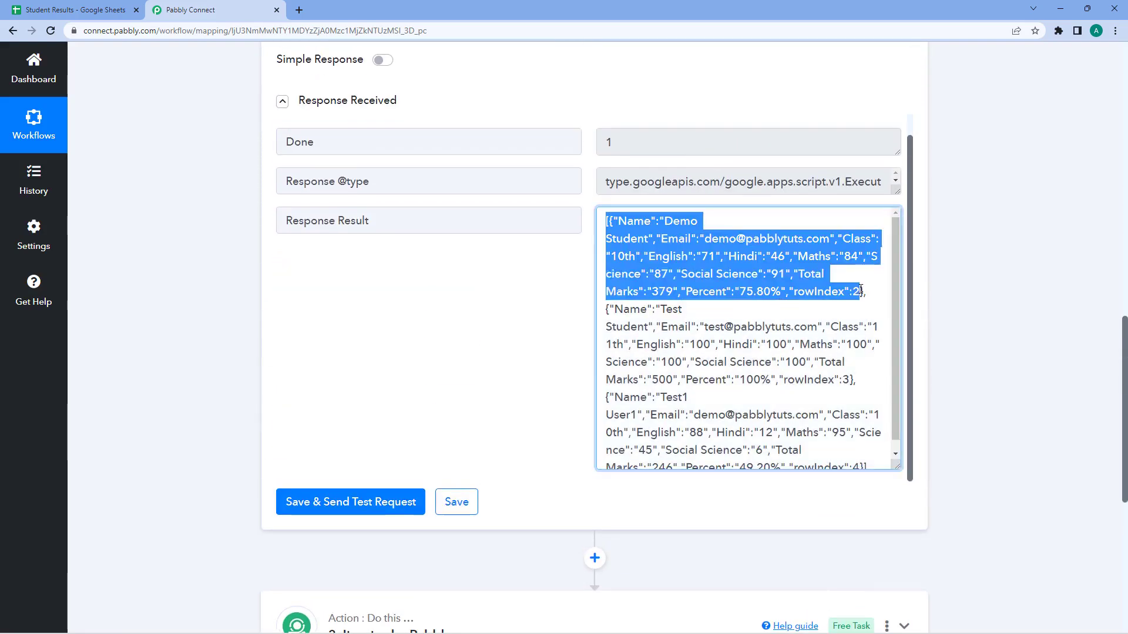
pyautogui.click(543, 316)
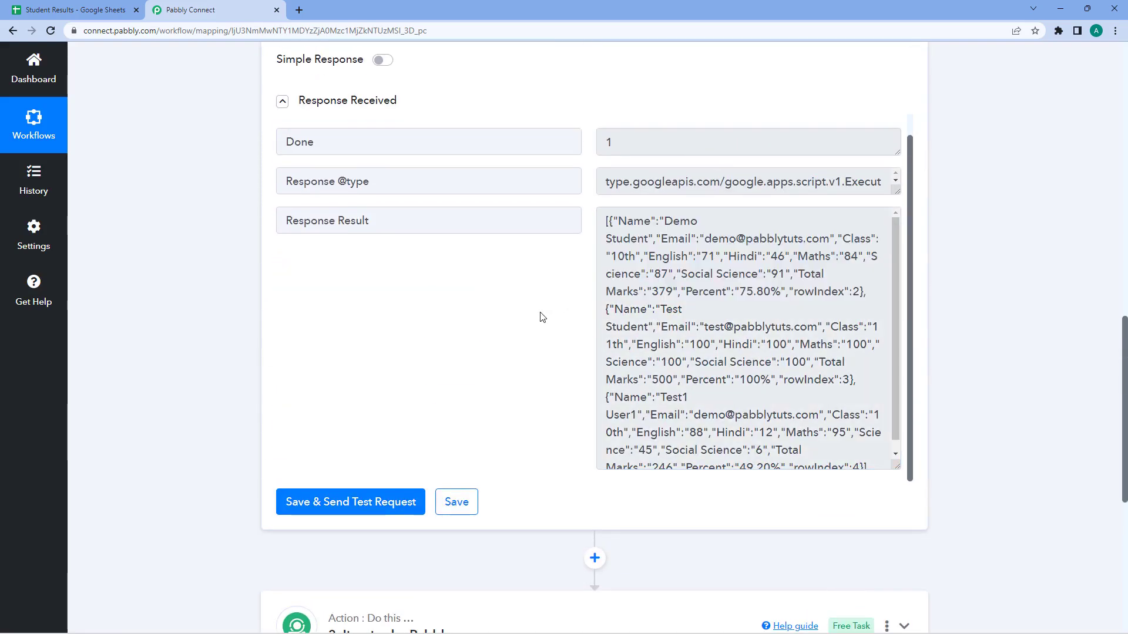
# Step: Examine the student records in the Response Result array and the collapsed Iterator step that follows it
pyautogui.scroll(-1, 541, 318)
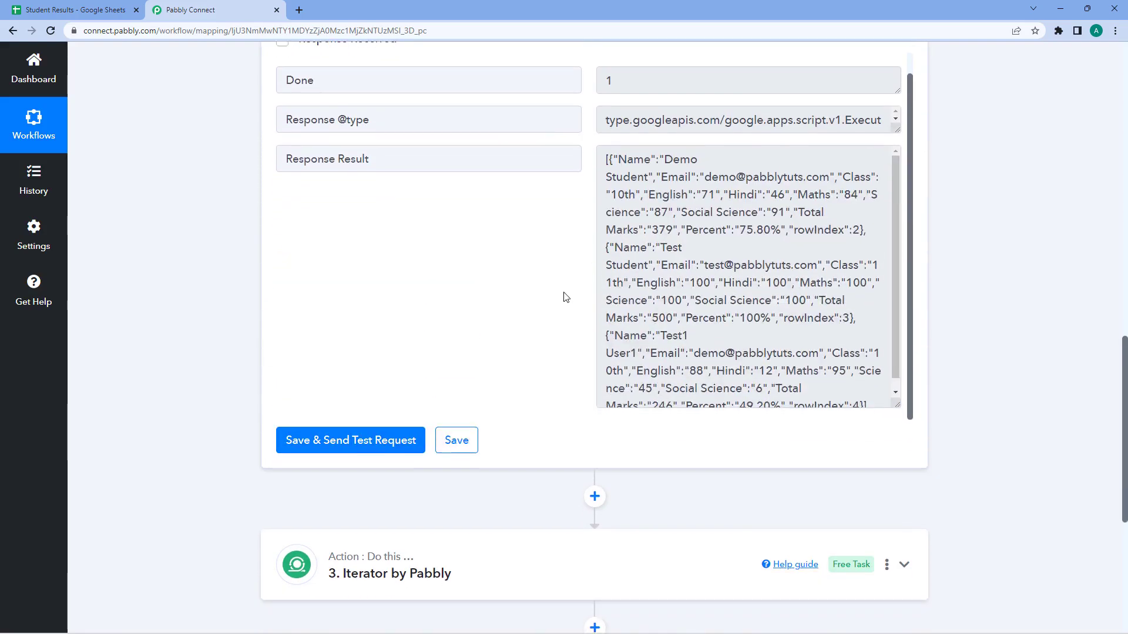
pyautogui.scroll(-4, 565, 300)
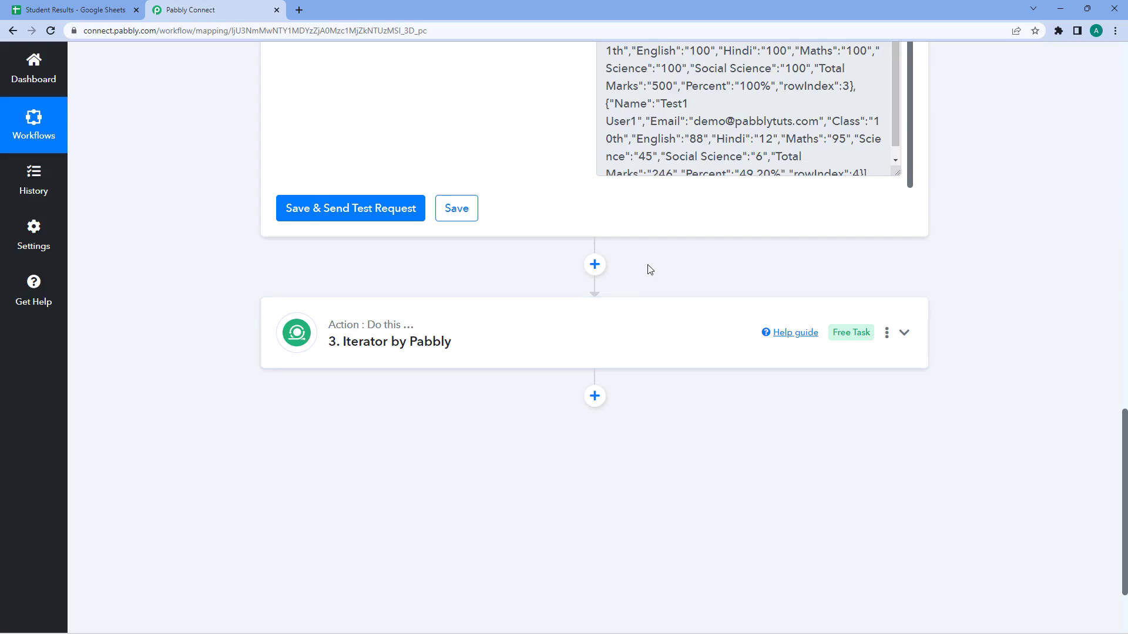
pyautogui.scroll(3, 651, 269)
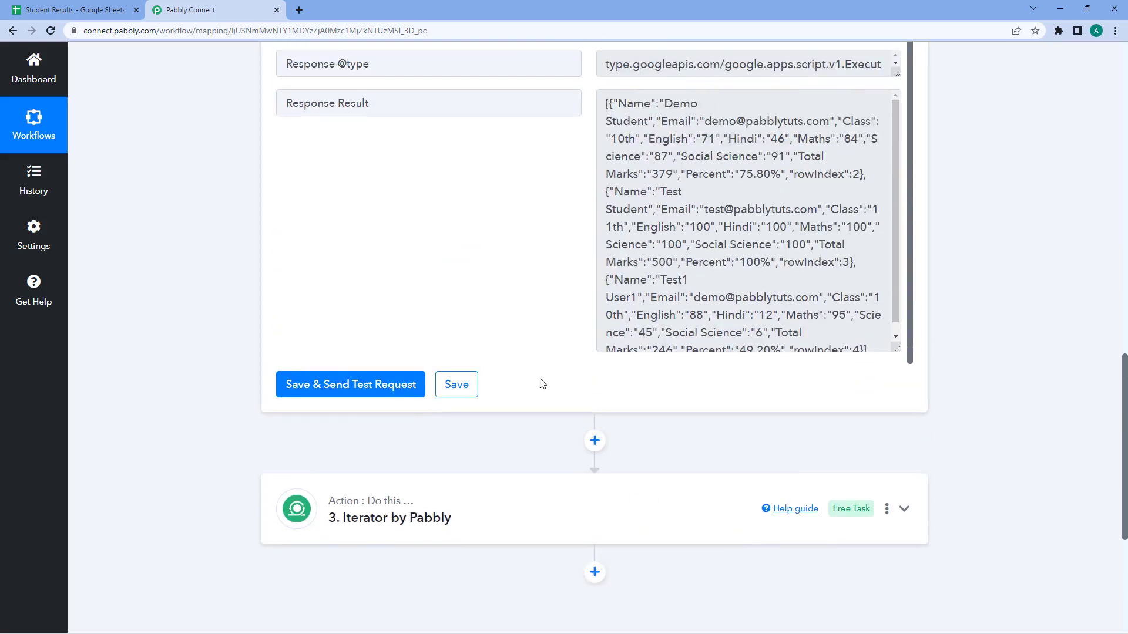
pyautogui.scroll(-4, 538, 383)
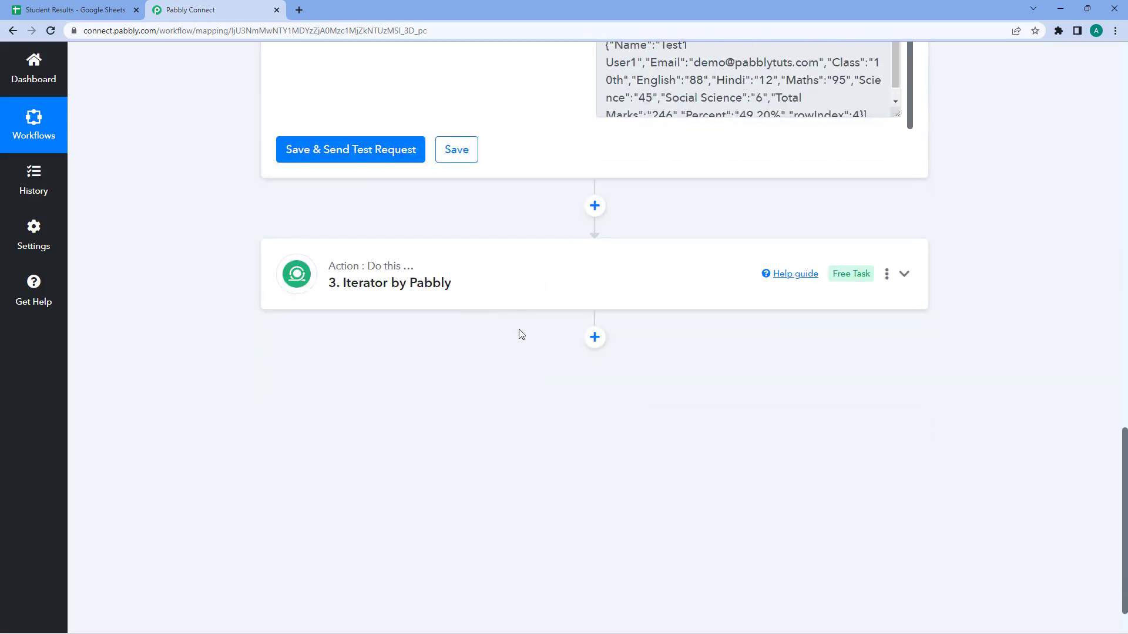
pyautogui.scroll(4, 521, 332)
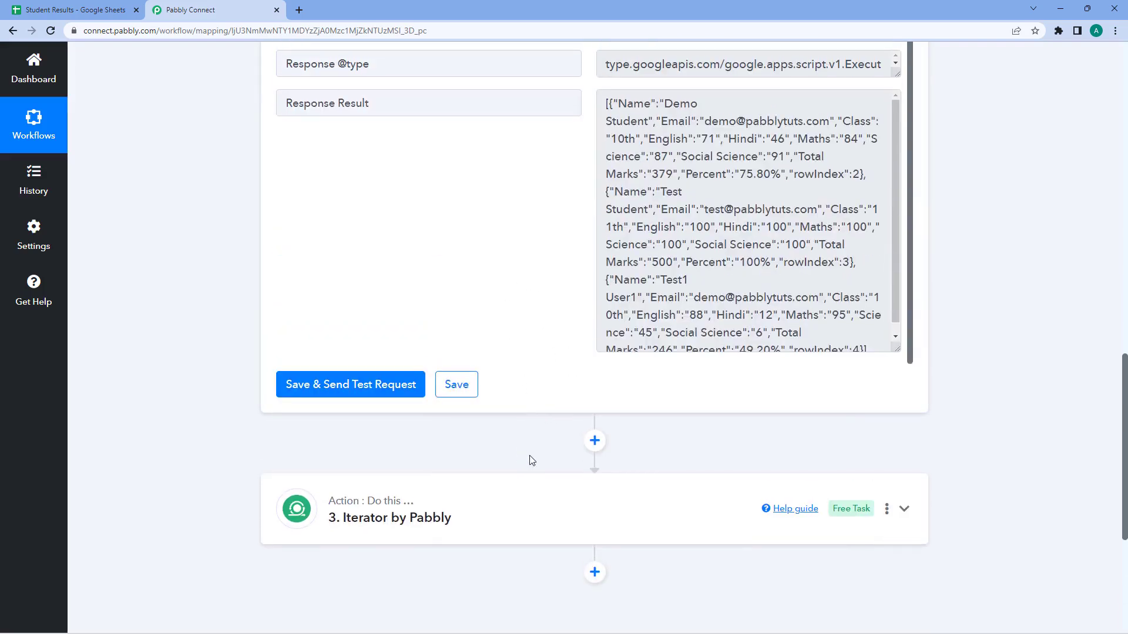
pyautogui.scroll(-3, 531, 416)
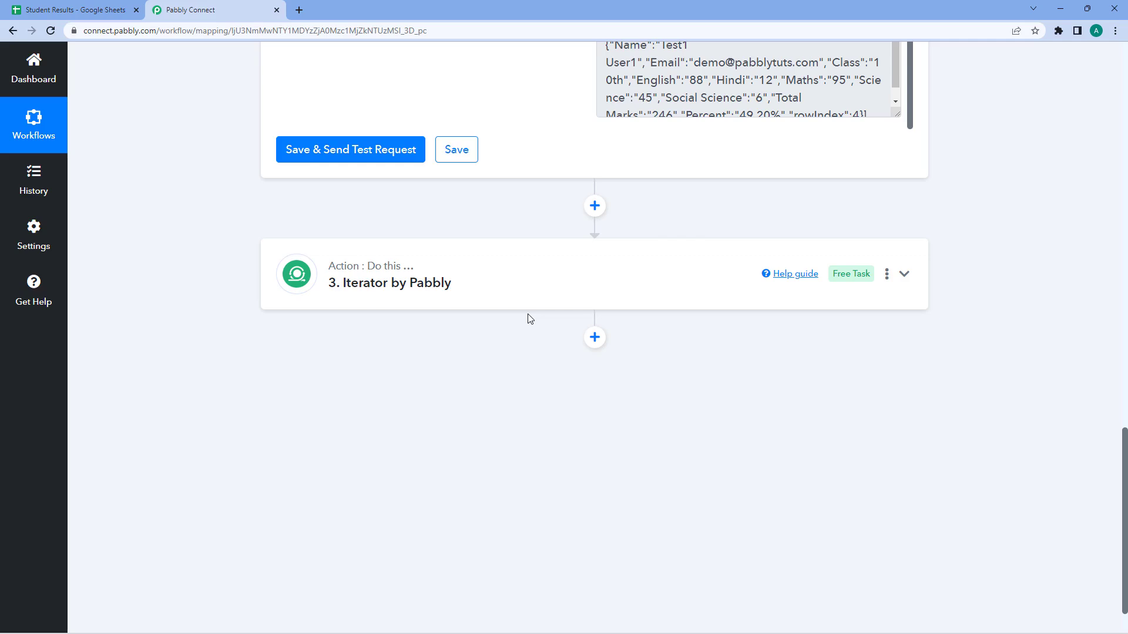
pyautogui.scroll(3, 532, 327)
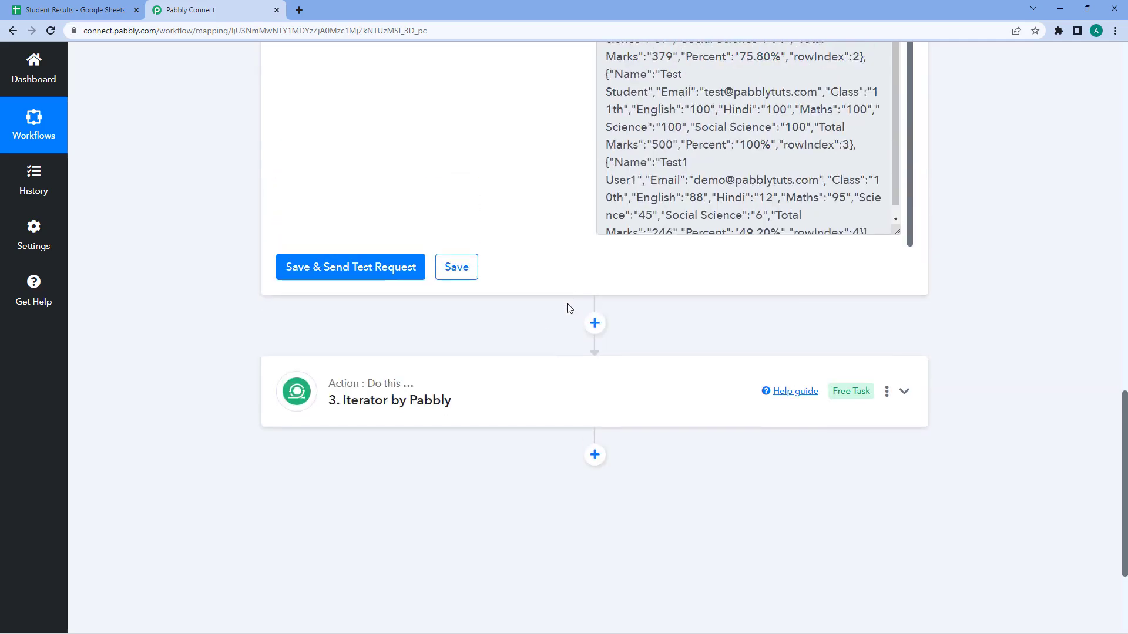
pyautogui.scroll(-3, 539, 345)
pyautogui.scroll(4, 564, 382)
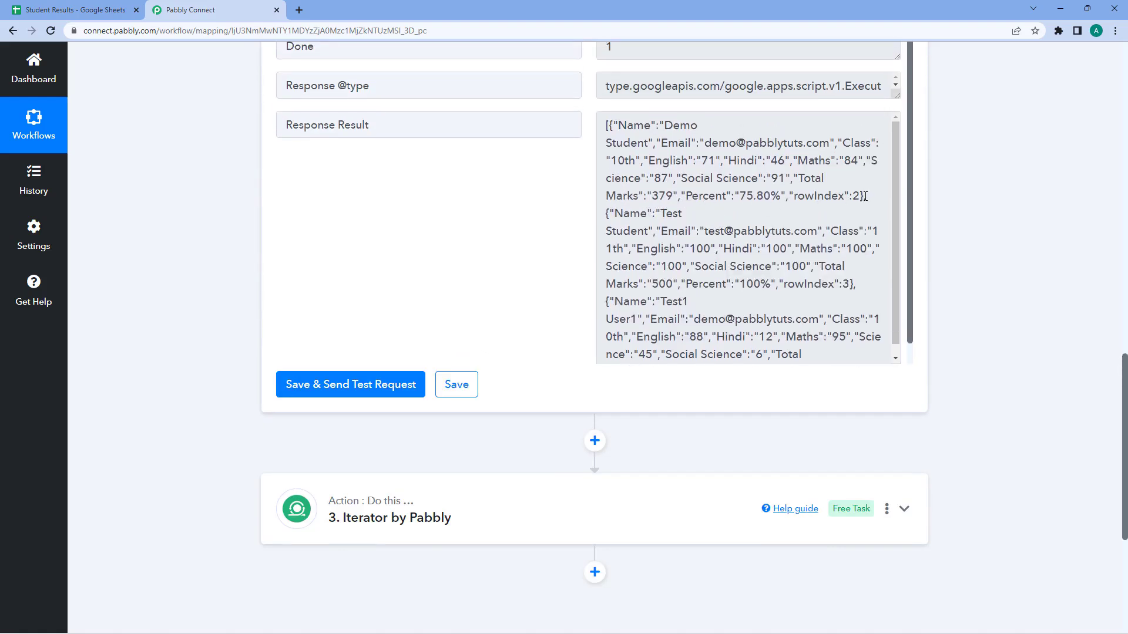
# Step: Highlight the first student's record in the Response Result array and check it against the Student Results sheet, returning to the workflow
pyautogui.moveTo(865, 196); pyautogui.dragTo(609, 125)
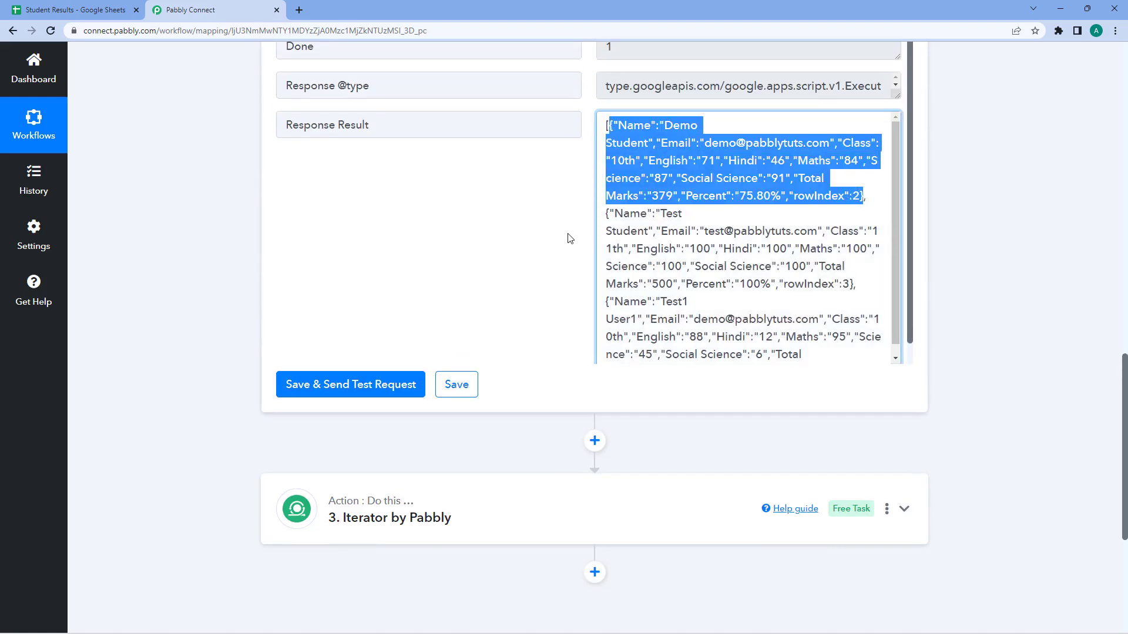
pyautogui.click(568, 237)
pyautogui.click(75, 10)
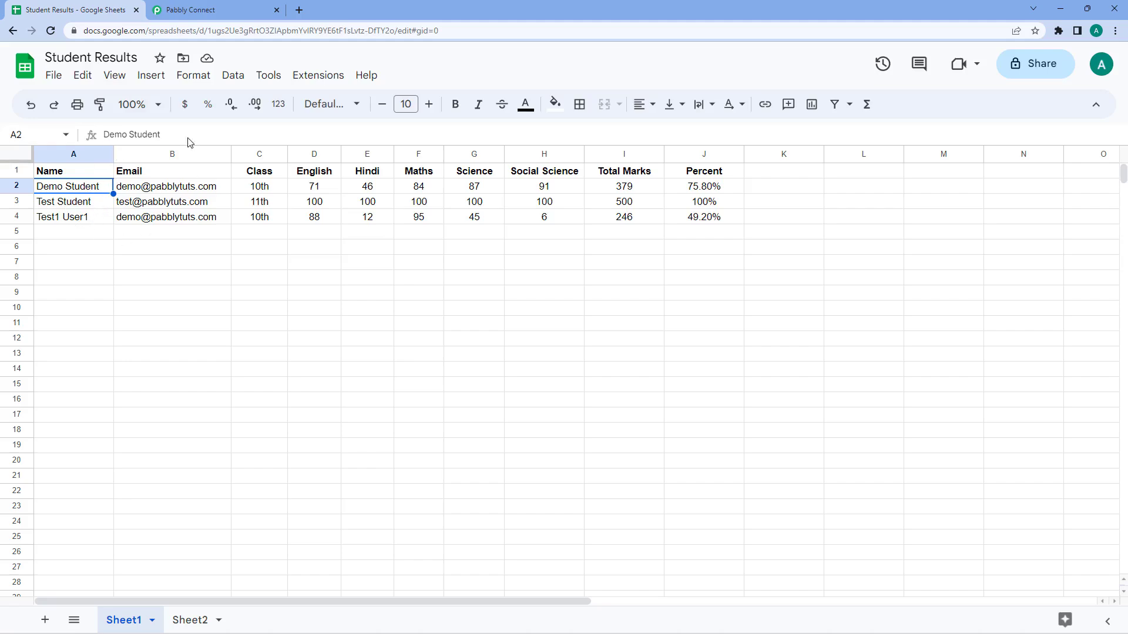
pyautogui.click(194, 10)
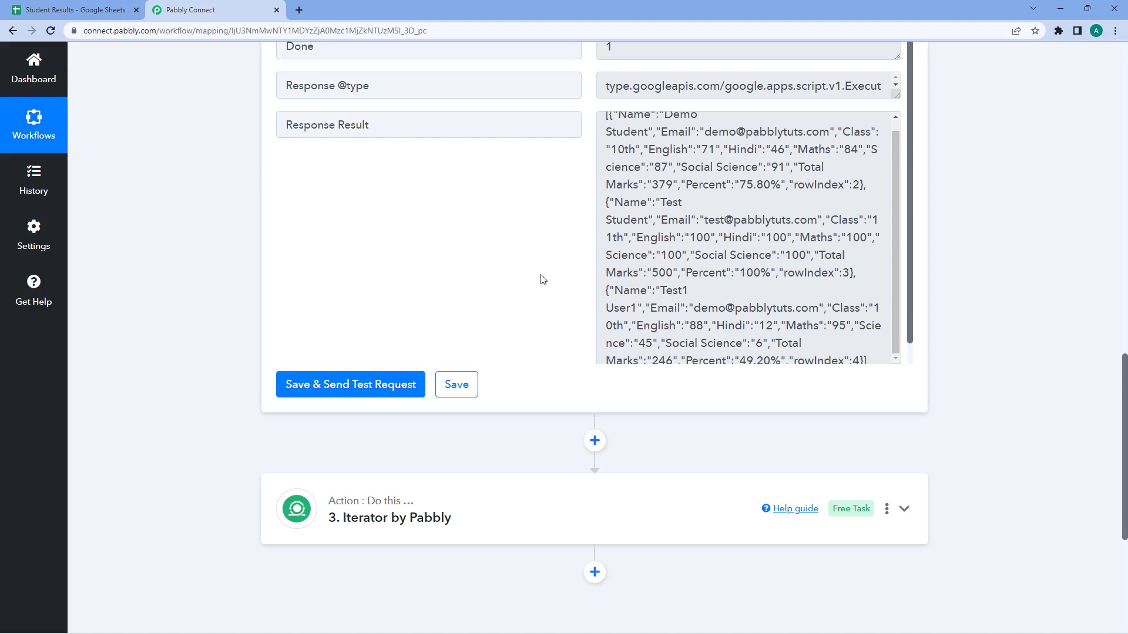
# Step: Expand the Iterator step and review its chosen array and the first student's values in its response
pyautogui.click(541, 493)
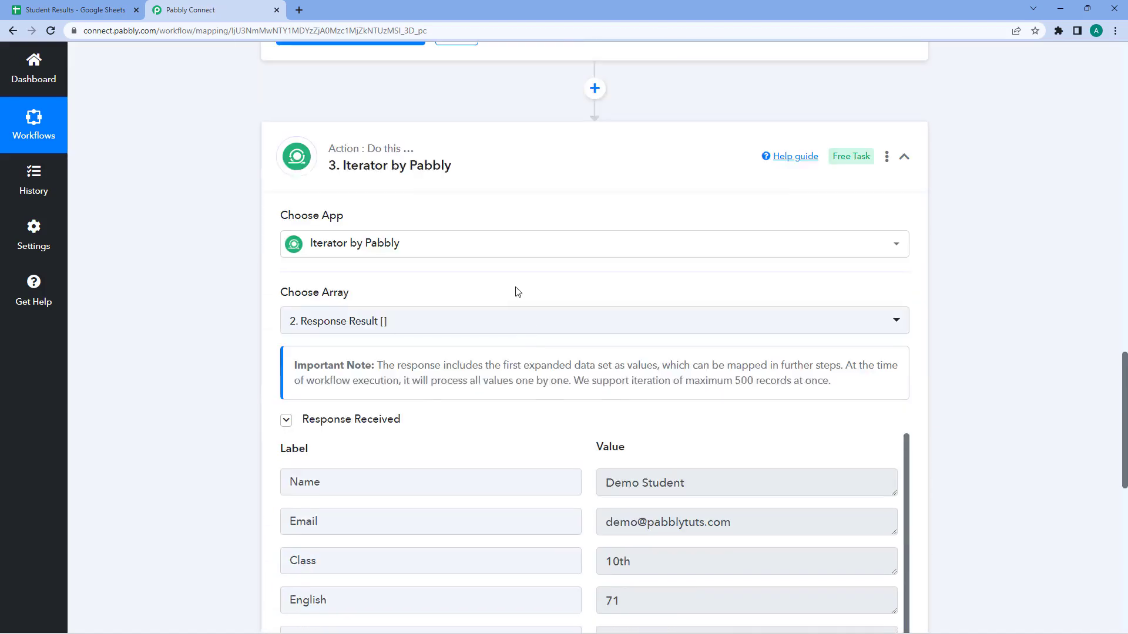
pyautogui.scroll(-4, 552, 214)
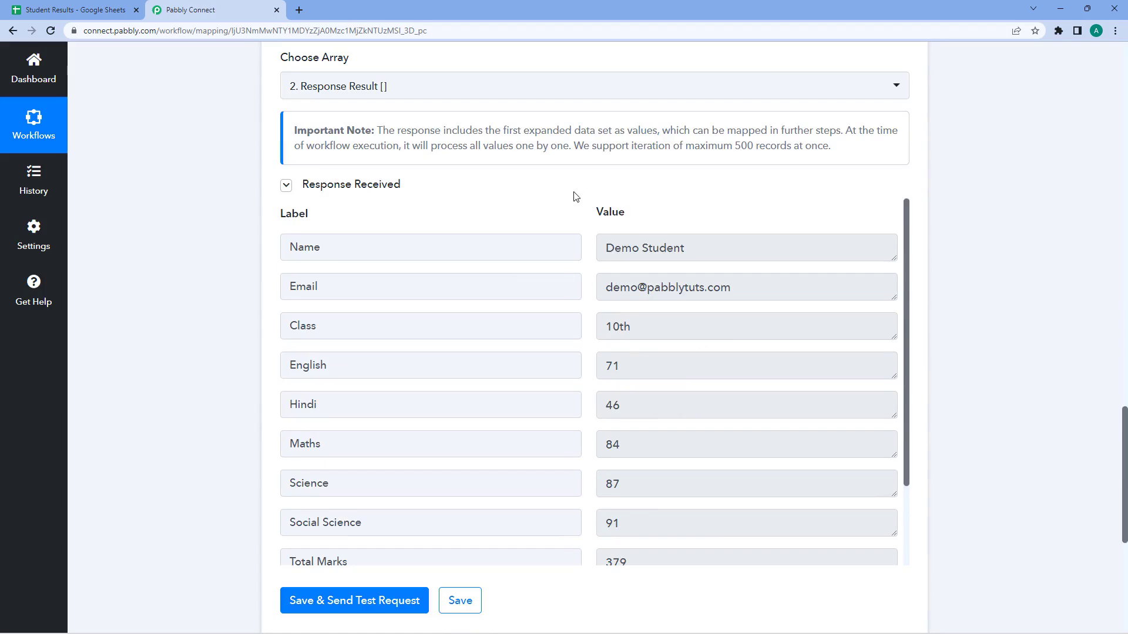
pyautogui.scroll(-6, 573, 195)
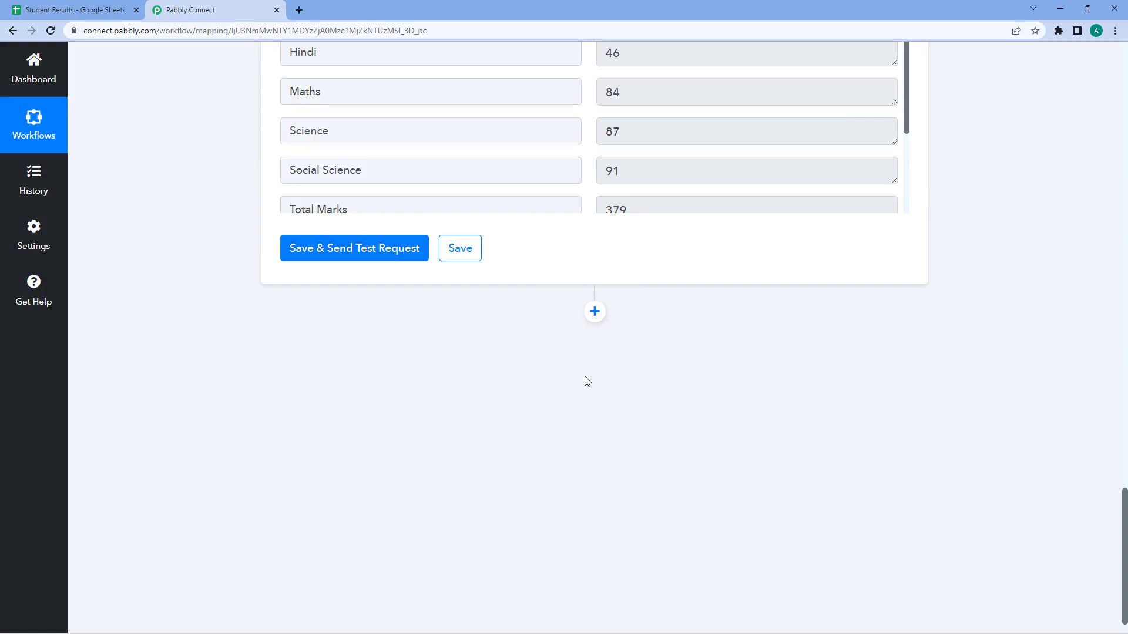
pyautogui.scroll(4, 585, 381)
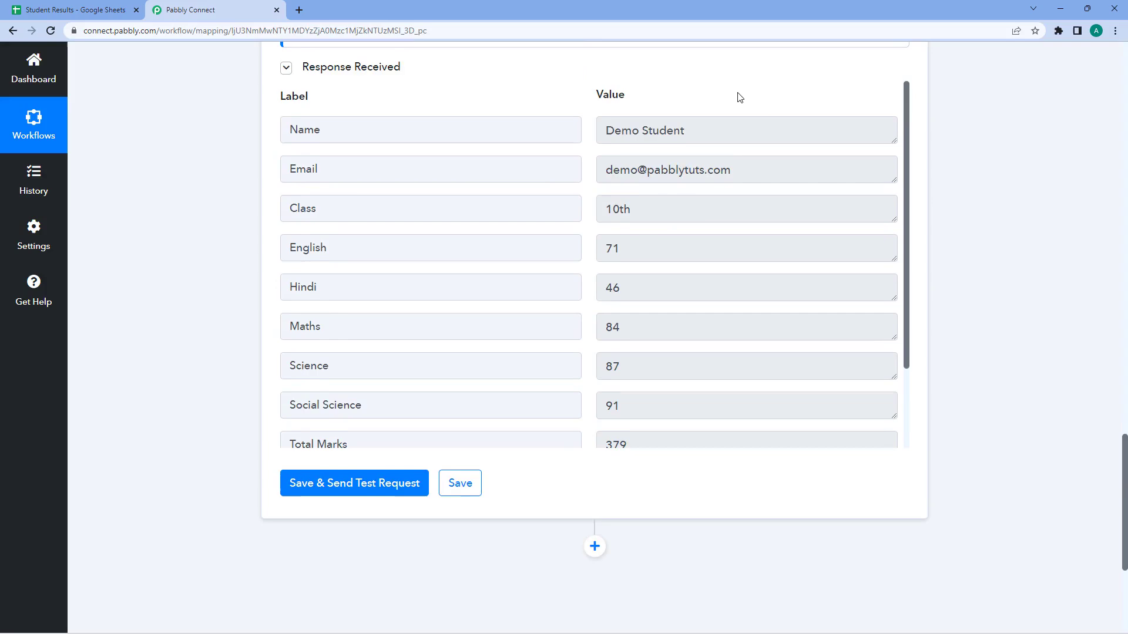
pyautogui.scroll(5, 699, 179)
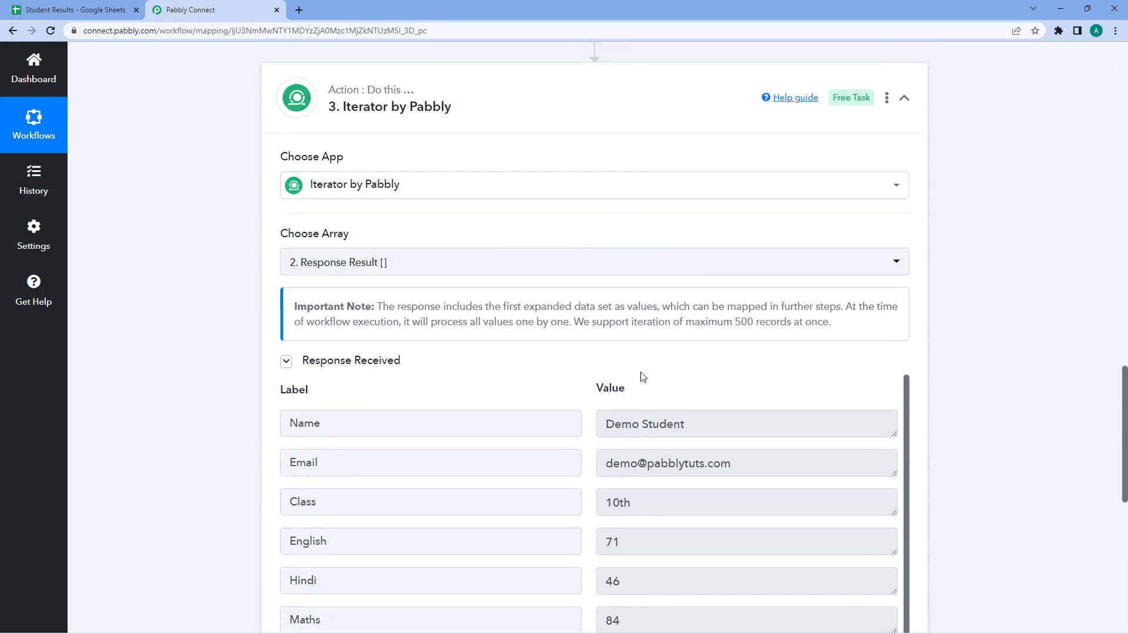
# Step: Highlight the second student's record in the Response Result array, the one with rowIndex 3
pyautogui.scroll(8, 624, 200)
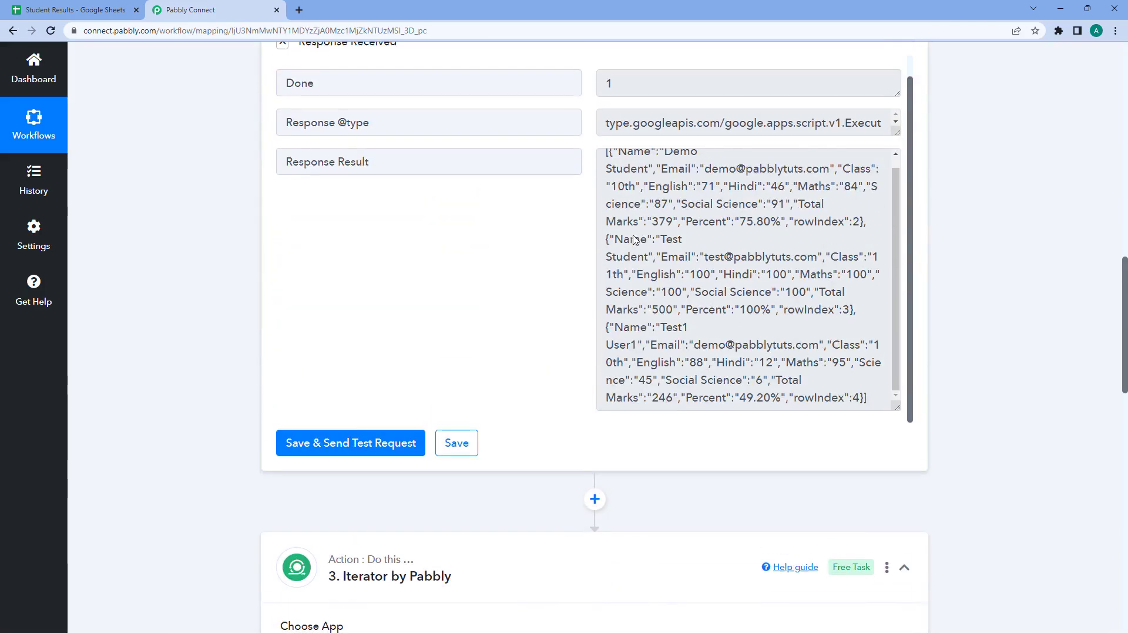
pyautogui.scroll(1, 621, 217)
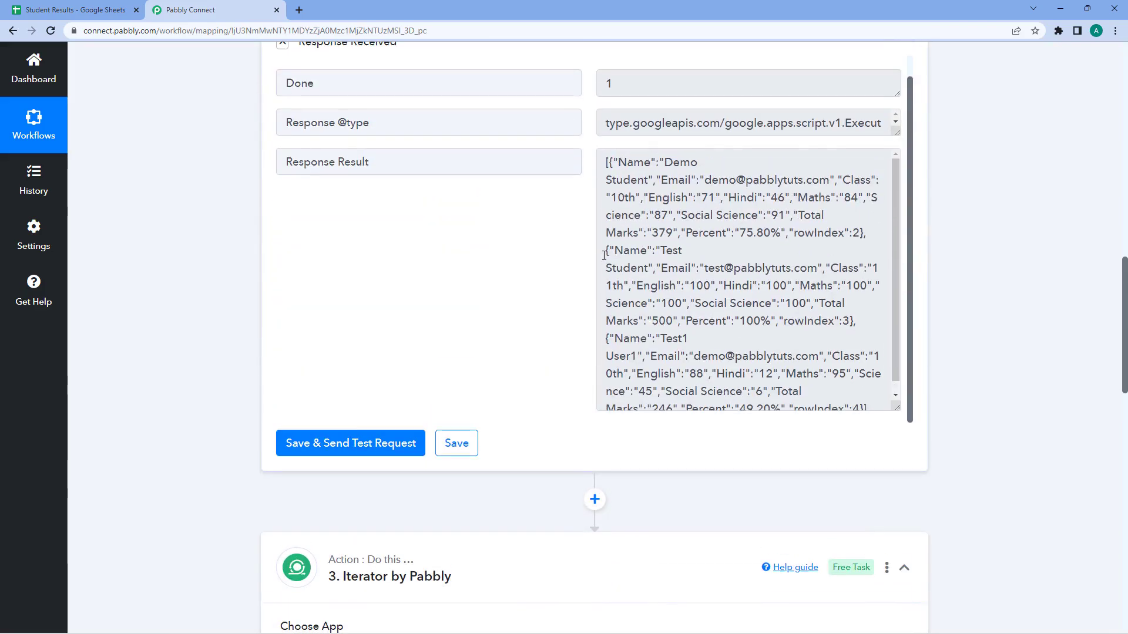
pyautogui.moveTo(604, 255); pyautogui.dragTo(858, 328)
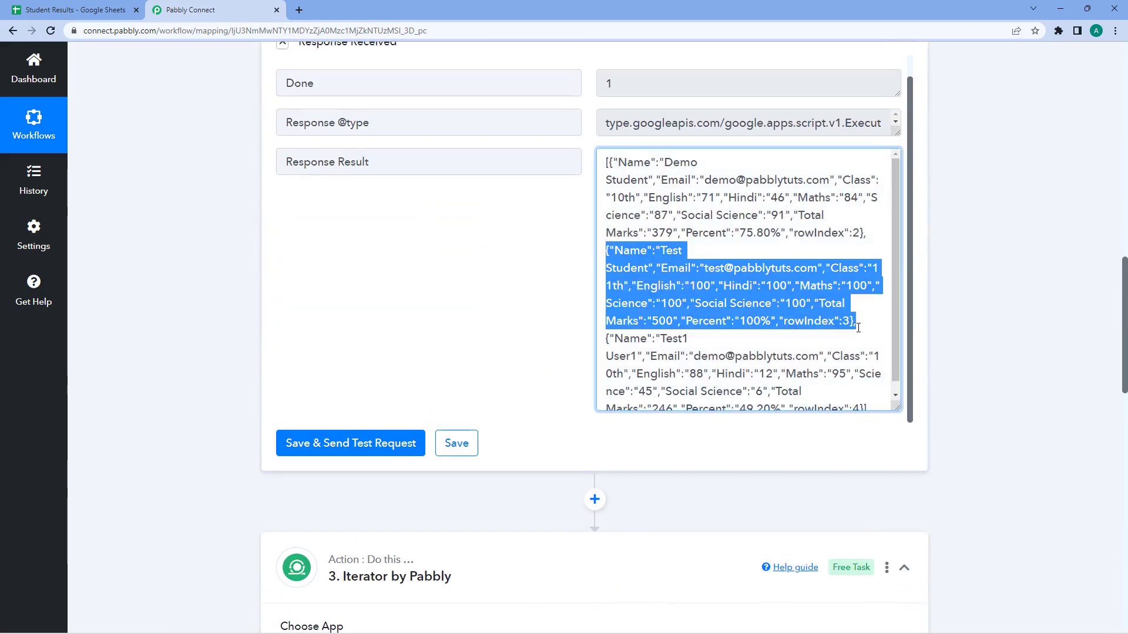
pyautogui.click(547, 319)
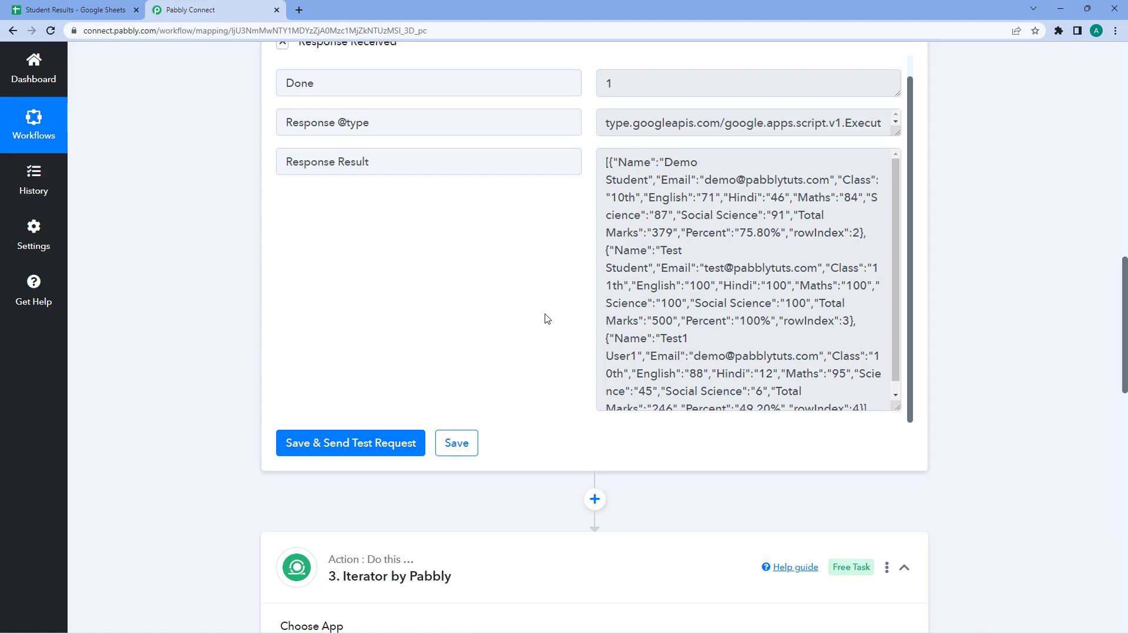
# Step: Review the Iterator step's chosen array and first-record values, and collapse the step
pyautogui.scroll(-8, 546, 303)
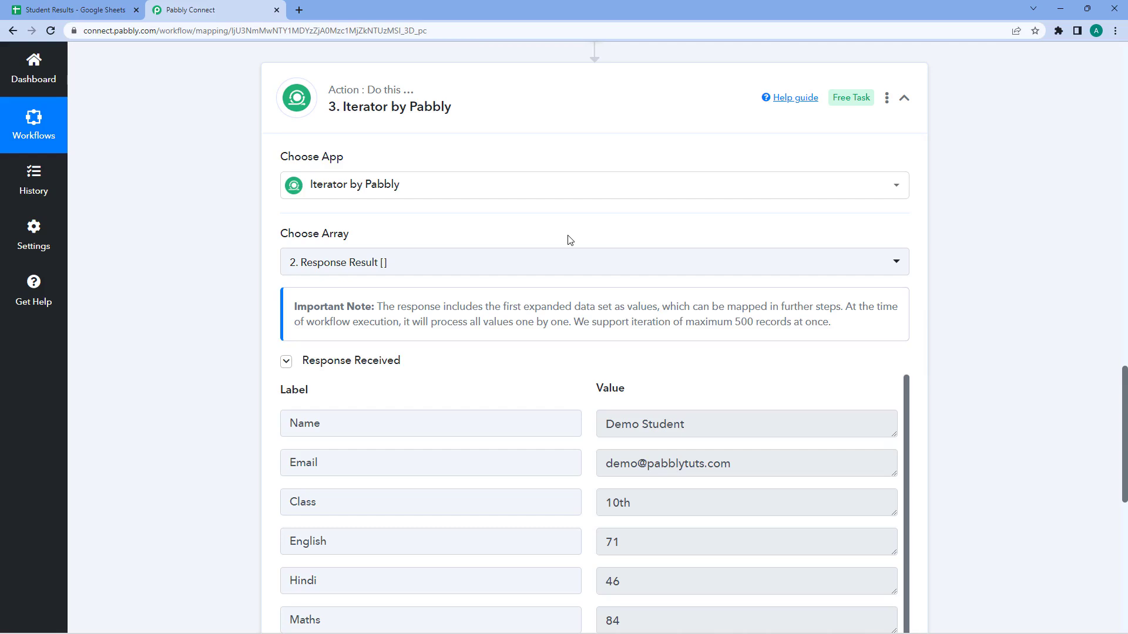
pyautogui.scroll(2, 572, 229)
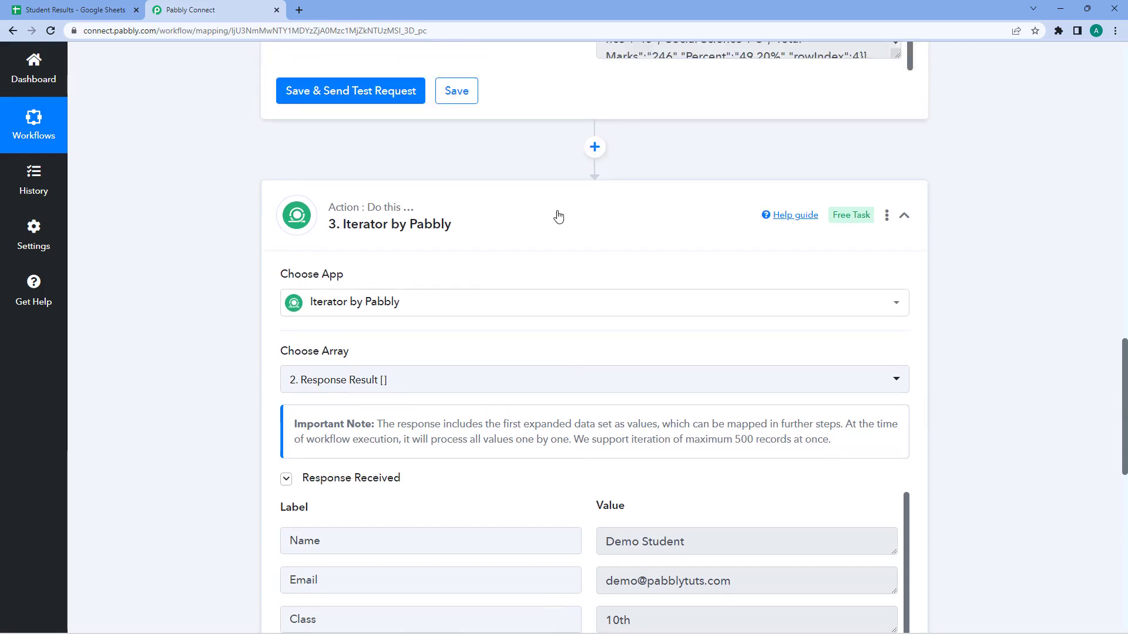
pyautogui.scroll(-1, 537, 209)
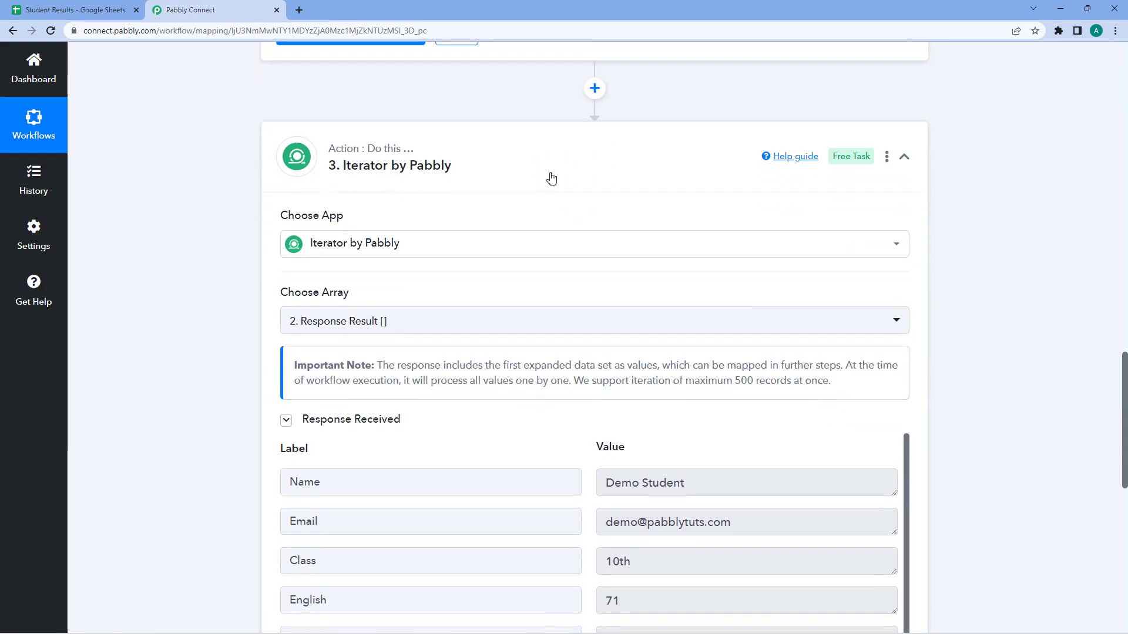
pyautogui.scroll(-2, 555, 163)
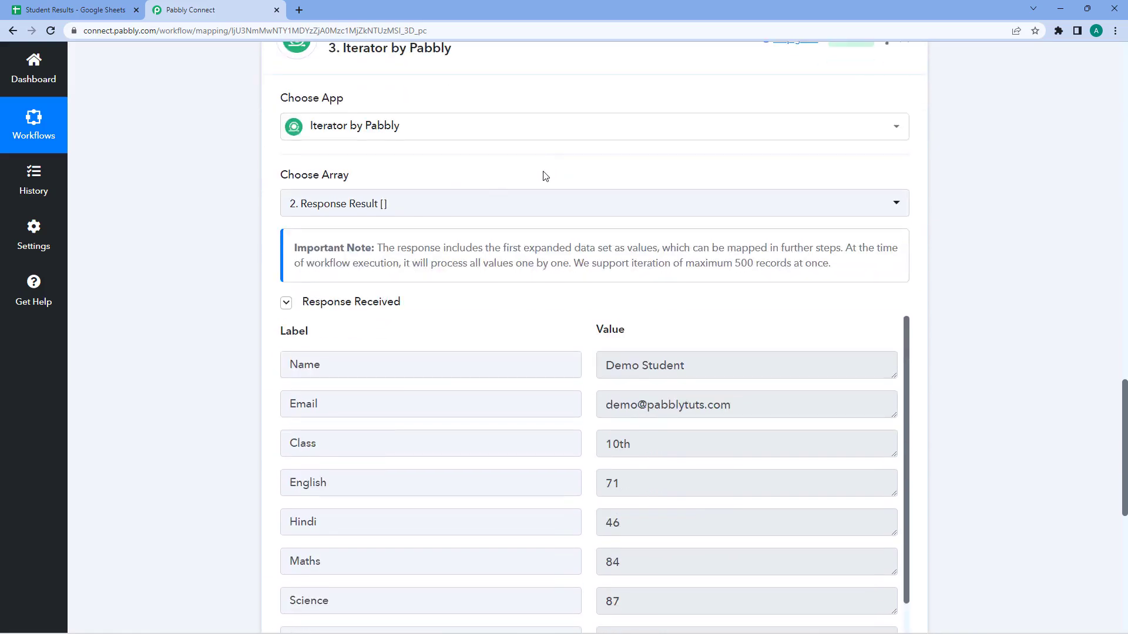
pyautogui.scroll(3, 546, 173)
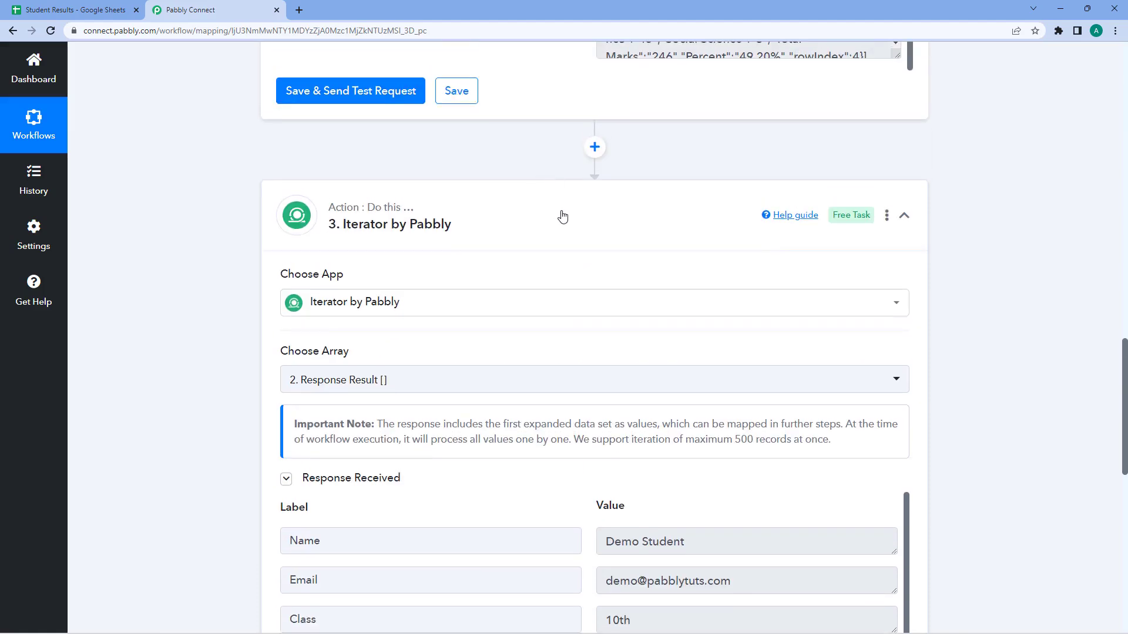
pyautogui.click(566, 215)
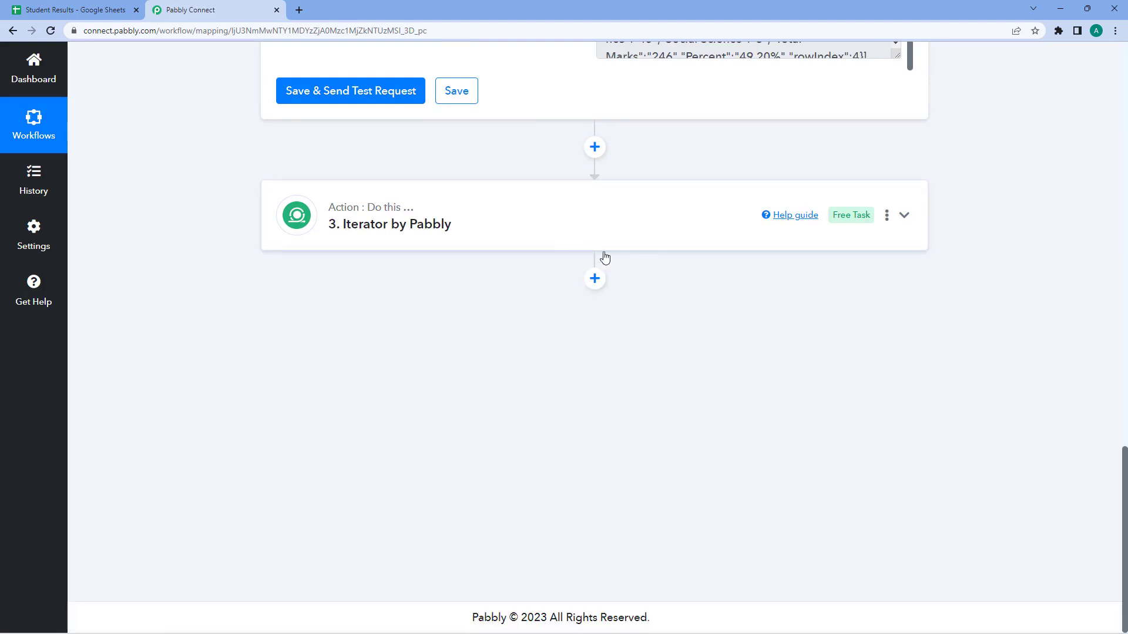
# Step: Add a new action step after the Iterator and choose Gmail as its app
pyautogui.click(594, 280)
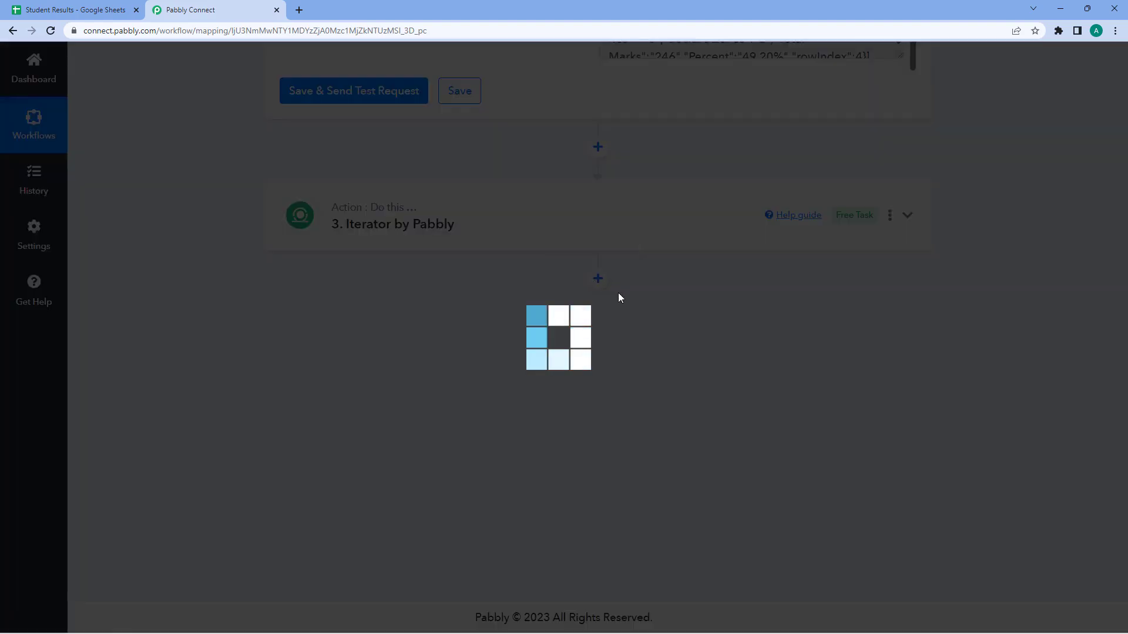
pyautogui.scroll(-1, 529, 269)
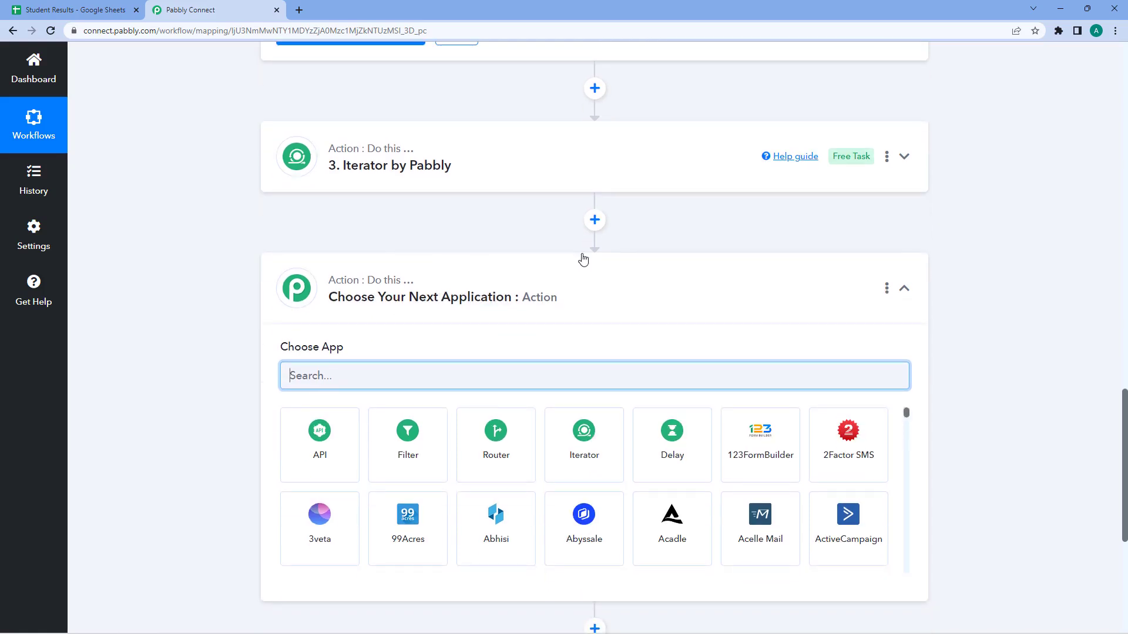
pyautogui.scroll(-2, 323, 279)
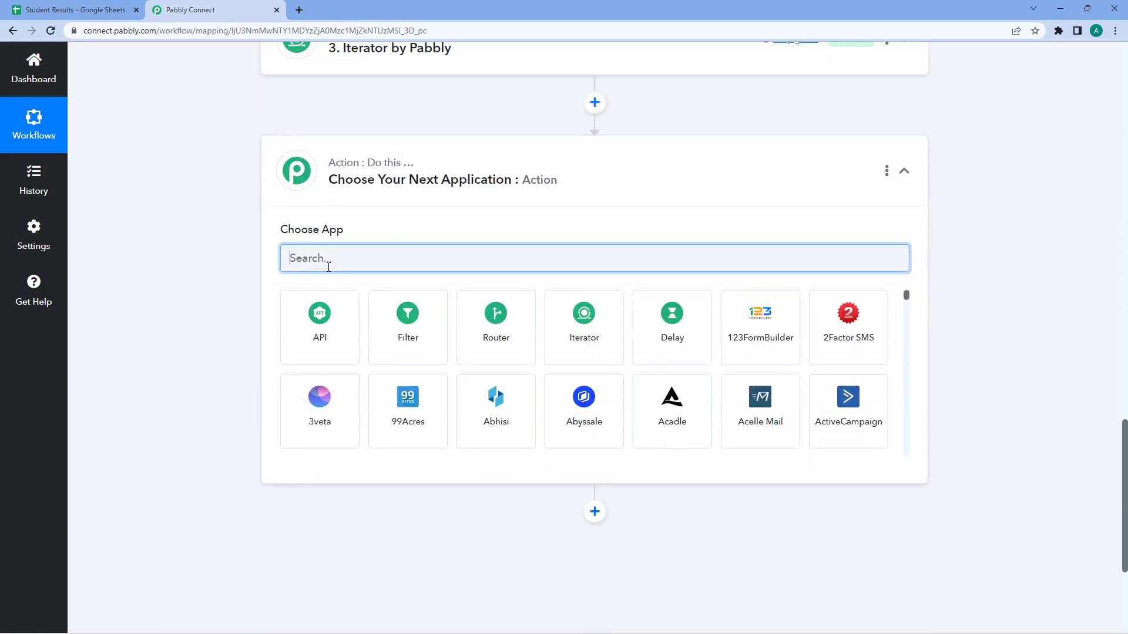
pyautogui.write('Gmail')
pyautogui.click(410, 322)
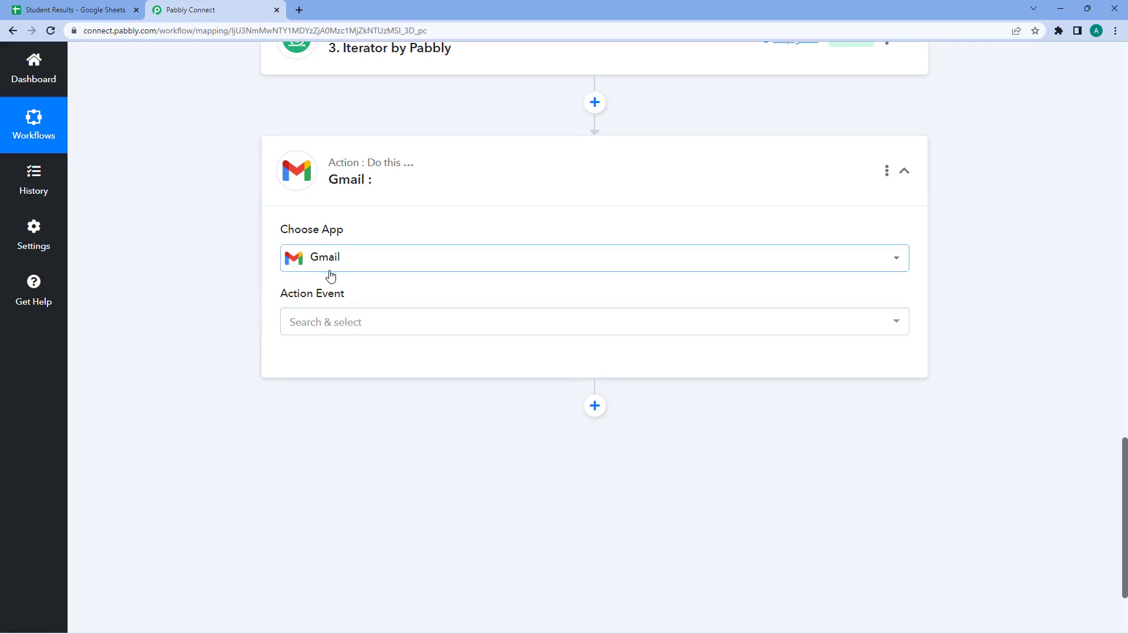
# Step: Set the Gmail action event to Send Email and connect it with the existing connection Gmail #5
pyautogui.click(396, 323)
pyautogui.scroll(-2, 362, 259)
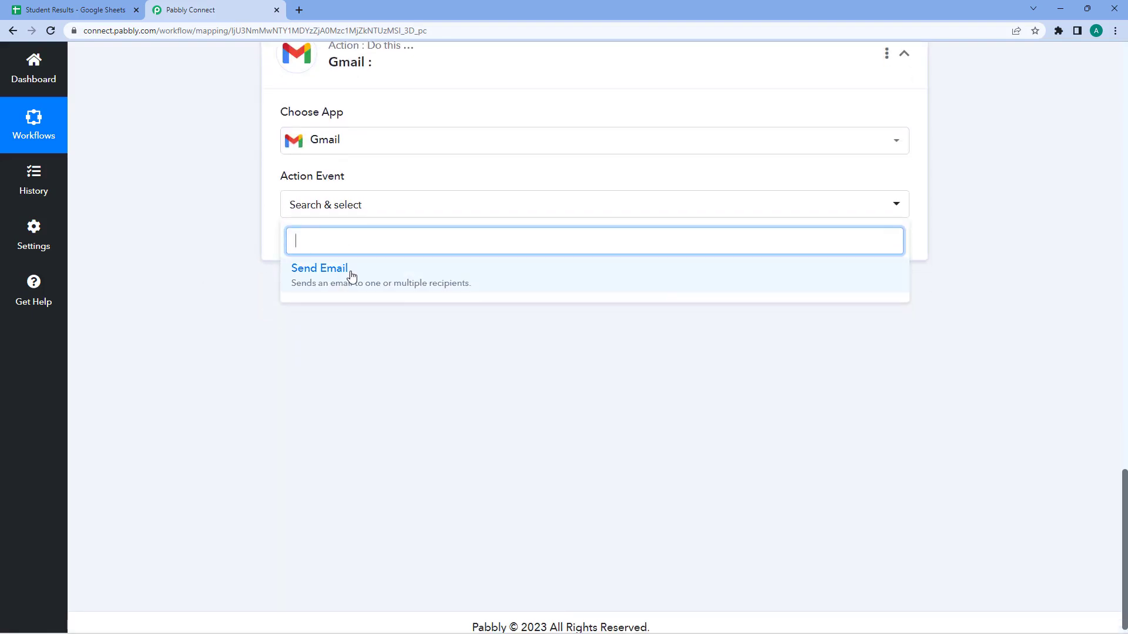
pyautogui.click(351, 275)
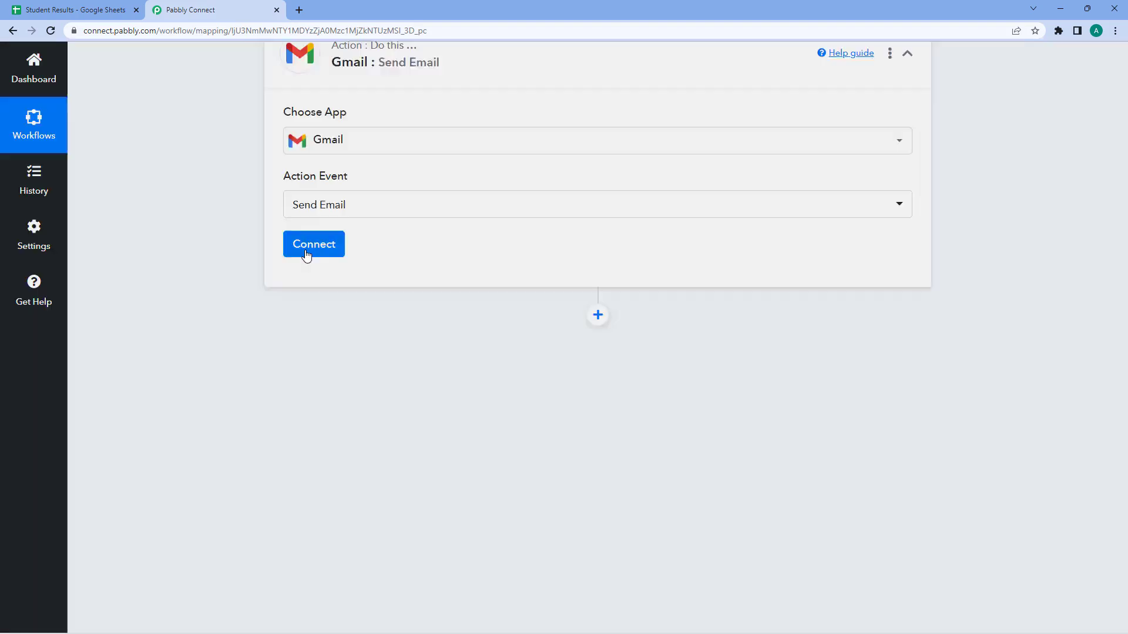
pyautogui.click(306, 254)
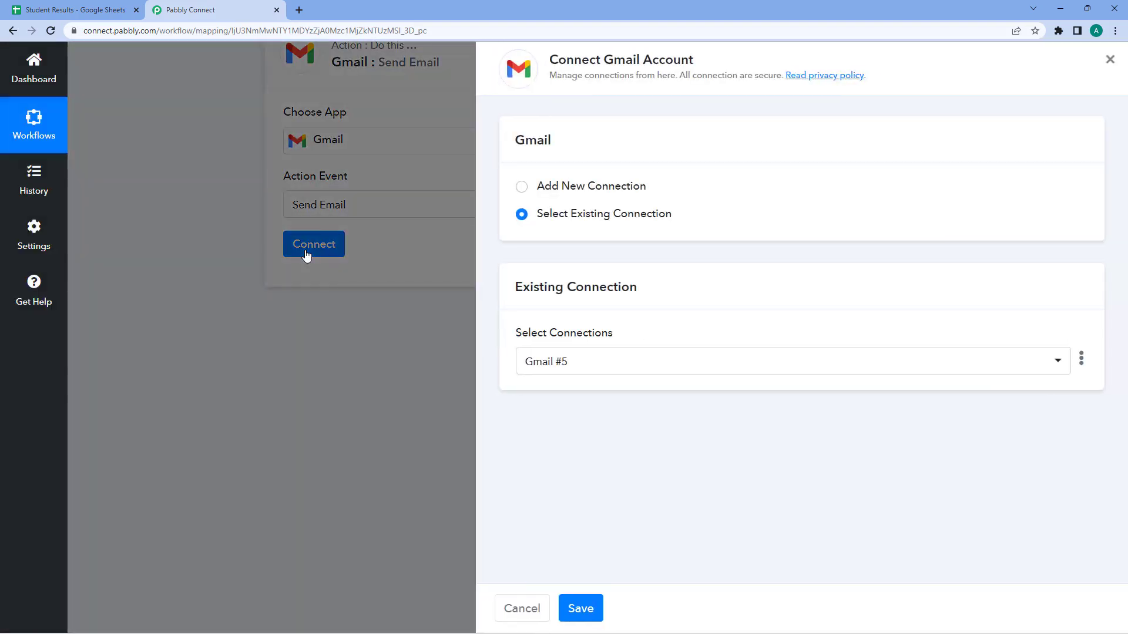
pyautogui.click(590, 611)
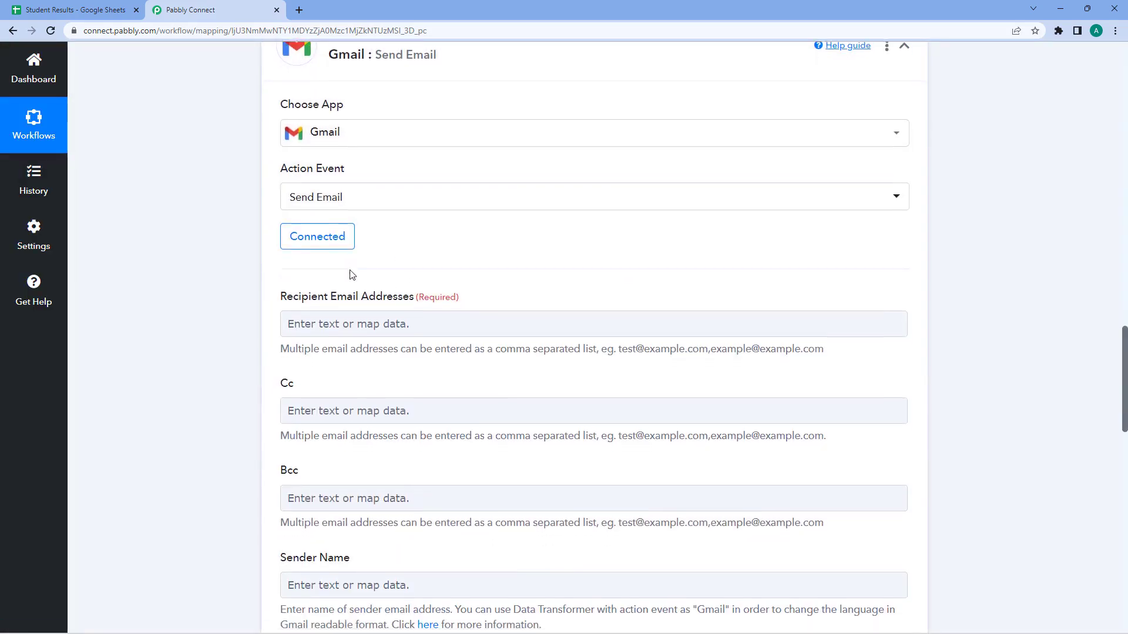
# Step: Review the Gmail fields and the Response Result array, and highlight the Email value in the expanded Iterator response
pyautogui.scroll(-2, 351, 276)
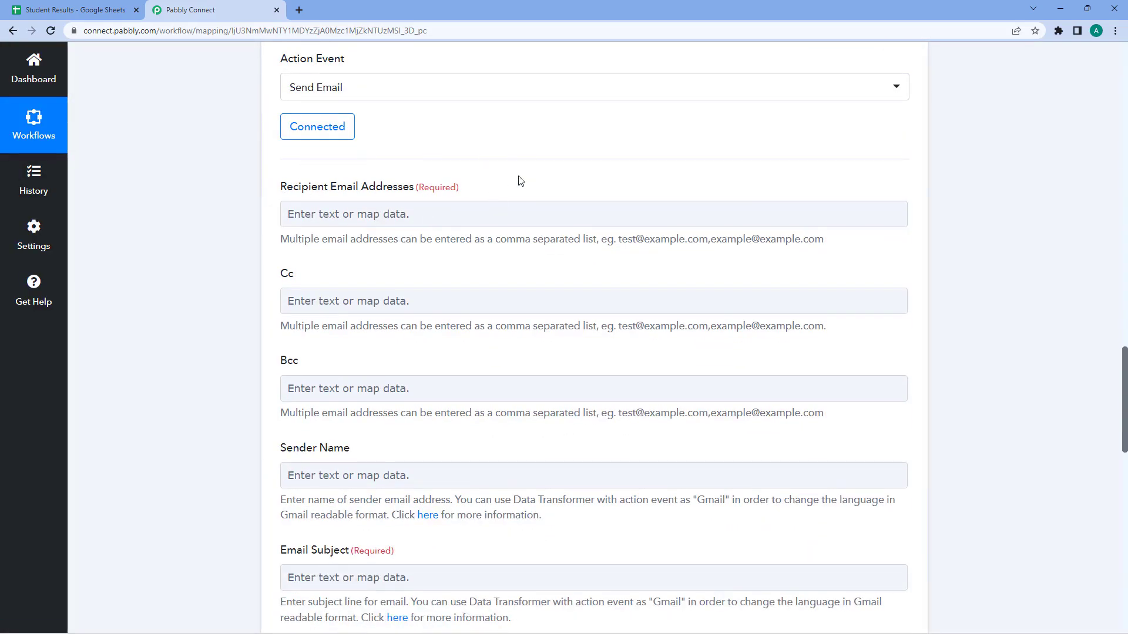
pyautogui.scroll(1, 537, 185)
pyautogui.scroll(10, 541, 186)
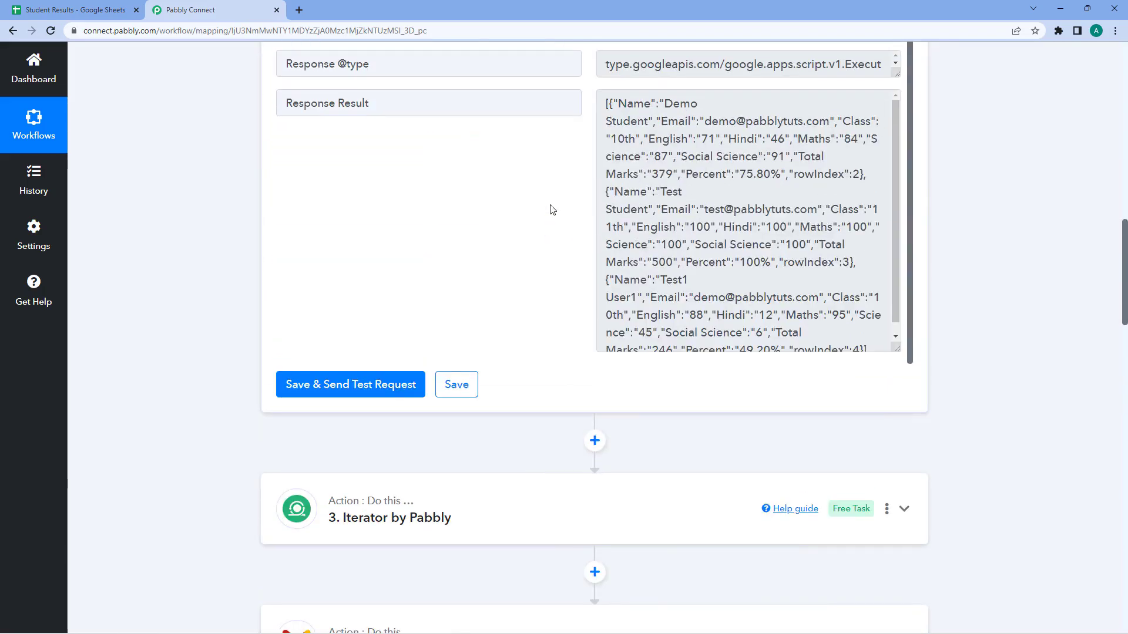
pyautogui.scroll(-1, 570, 220)
pyautogui.scroll(1, 547, 186)
pyautogui.scroll(-8, 214, 261)
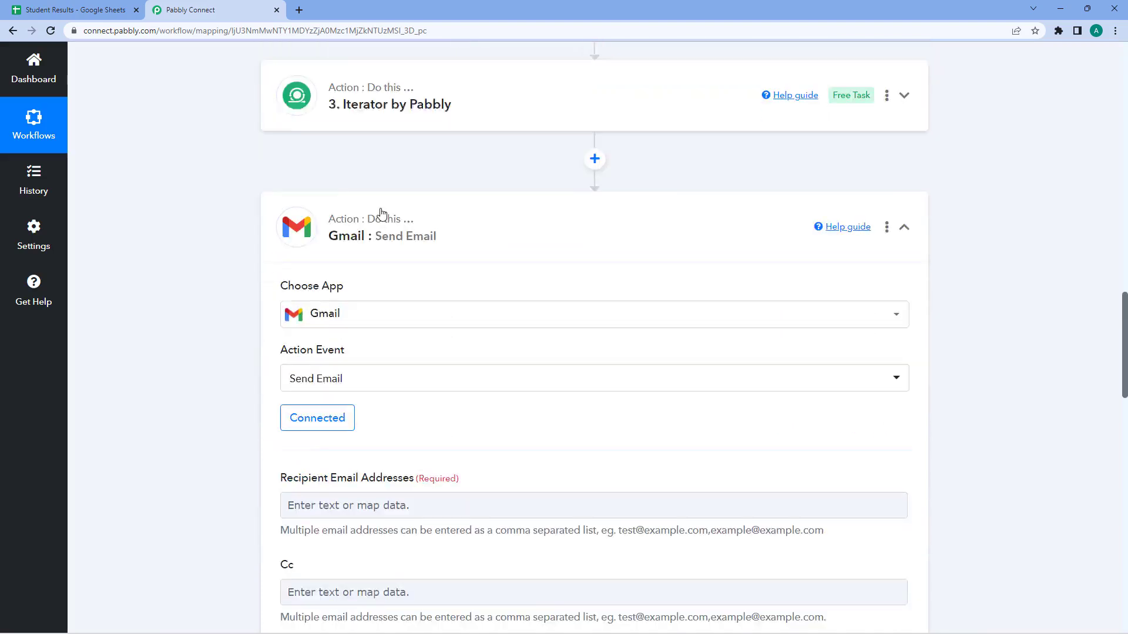
pyautogui.click(486, 61)
pyautogui.scroll(-3, 519, 205)
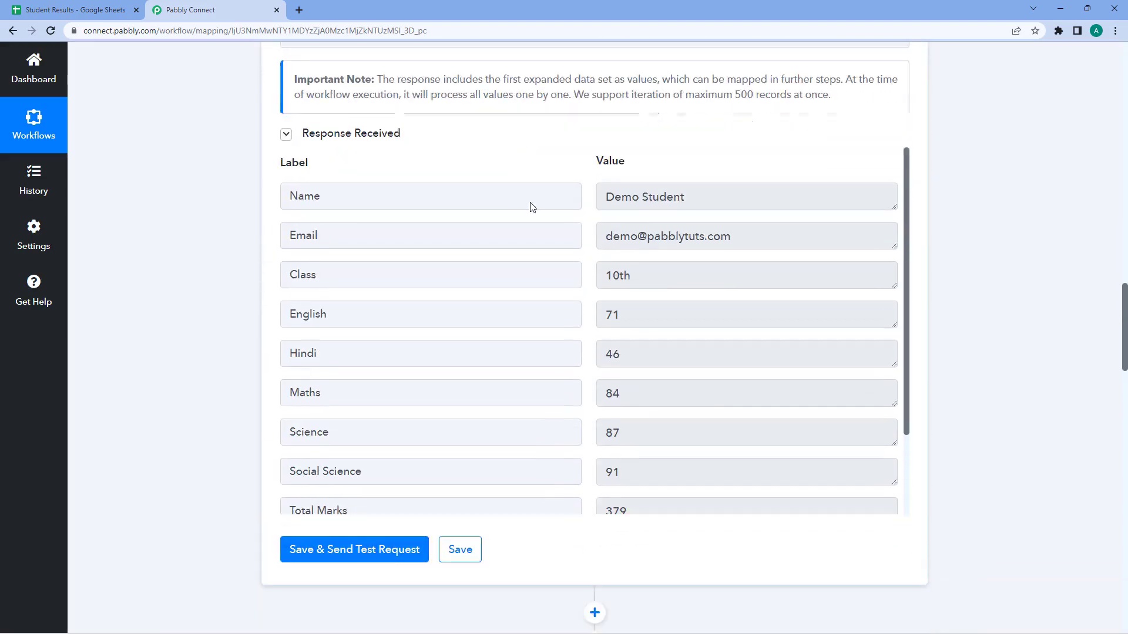
pyautogui.moveTo(738, 229); pyautogui.dragTo(597, 230)
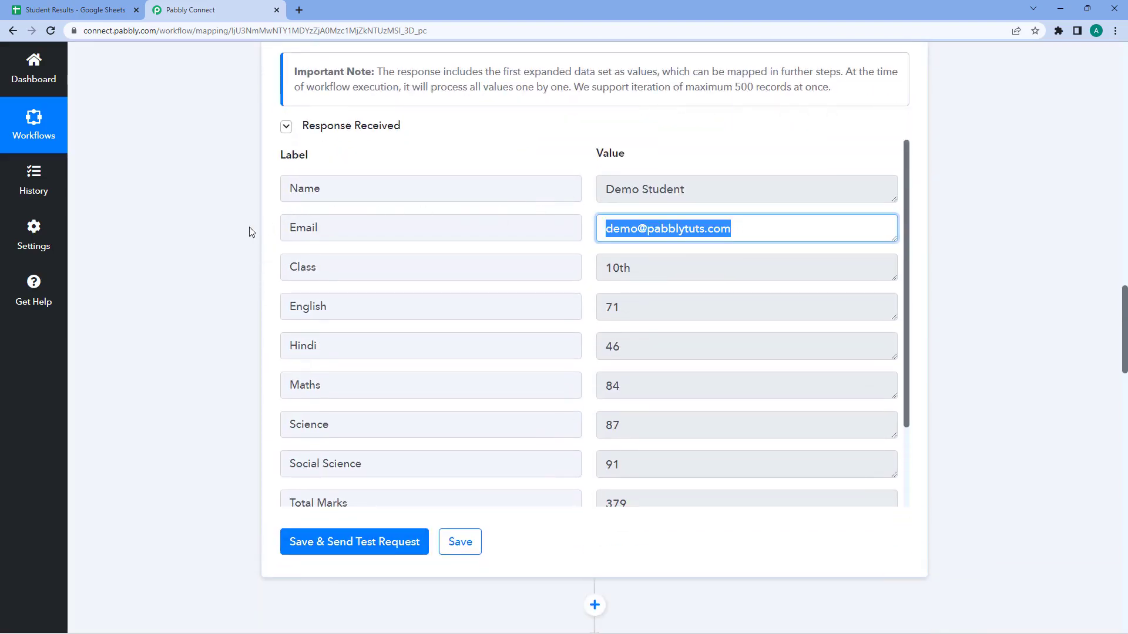
# Step: Map the Iterator's Email value into the Gmail step's Recipient Email Addresses field
pyautogui.scroll(-10, 222, 245)
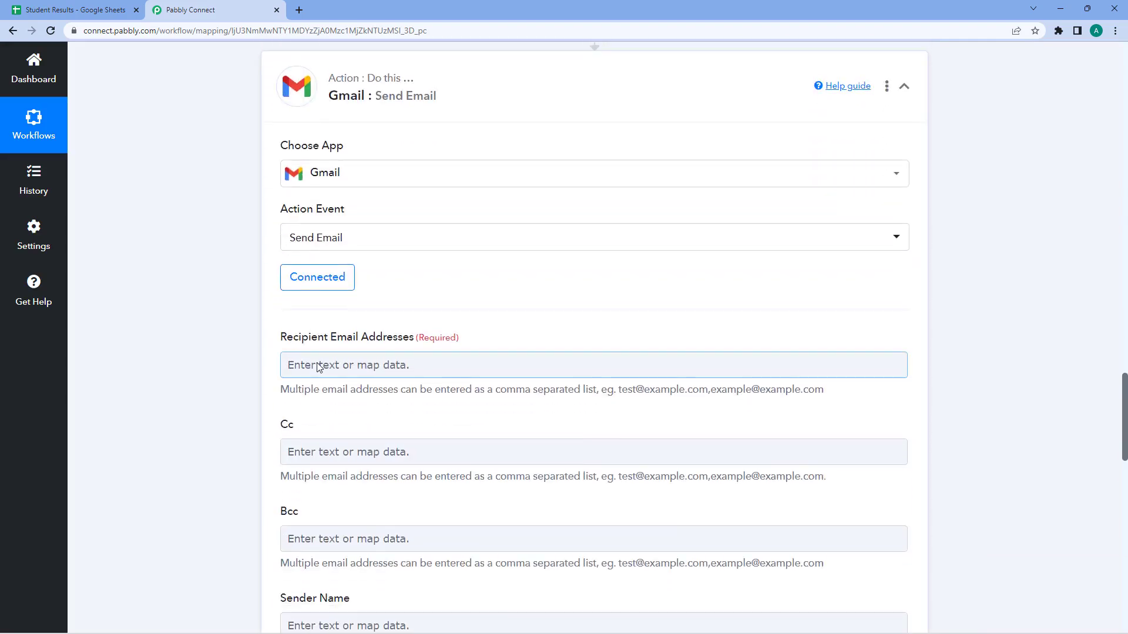
pyautogui.click(292, 365)
pyautogui.scroll(-4, 259, 335)
pyautogui.click(379, 330)
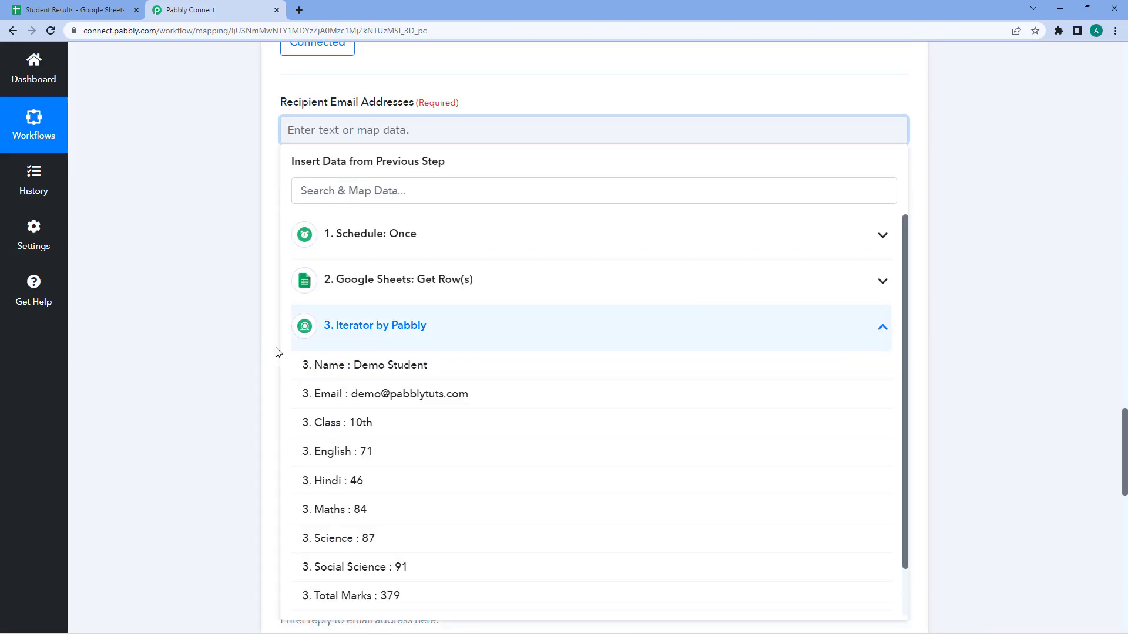
pyautogui.click(329, 397)
# Step: Recheck the Iterator's response against the mapped Gmail recipient, leaving the Iterator collapsed and the Gmail step expanded
pyautogui.scroll(5, 221, 264)
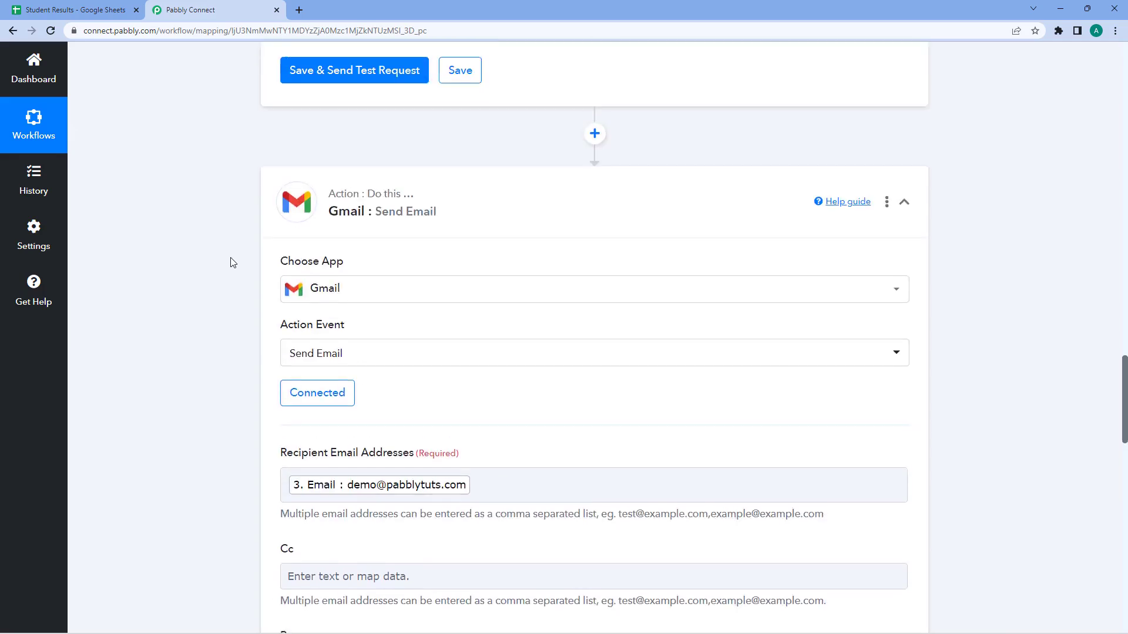
pyautogui.click(488, 214)
pyautogui.scroll(6, 977, 157)
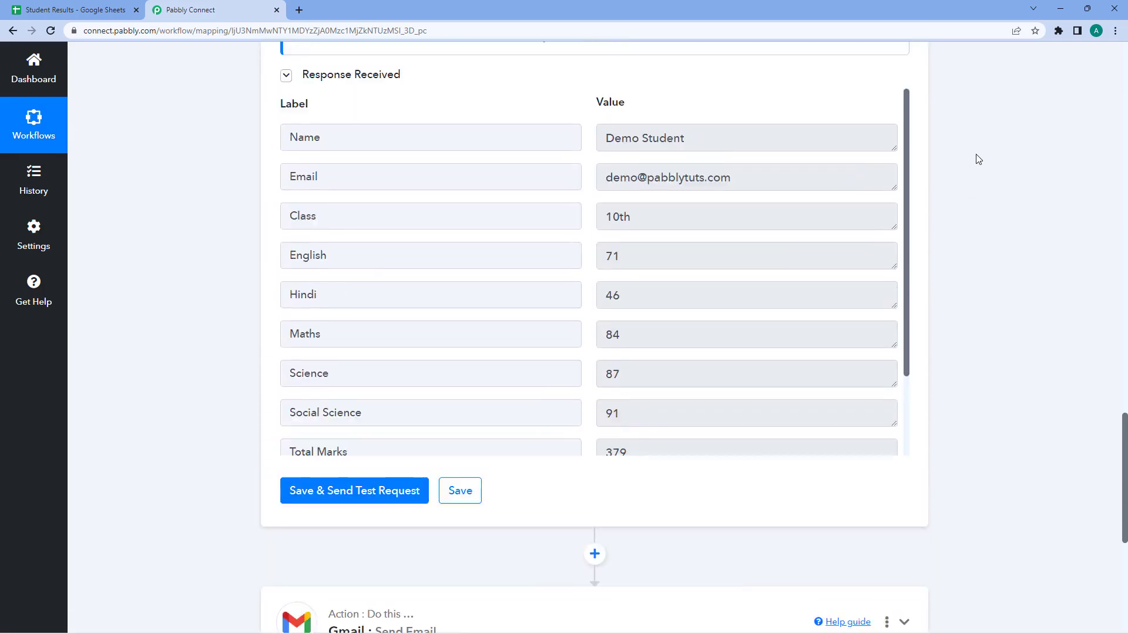
pyautogui.click(700, 168)
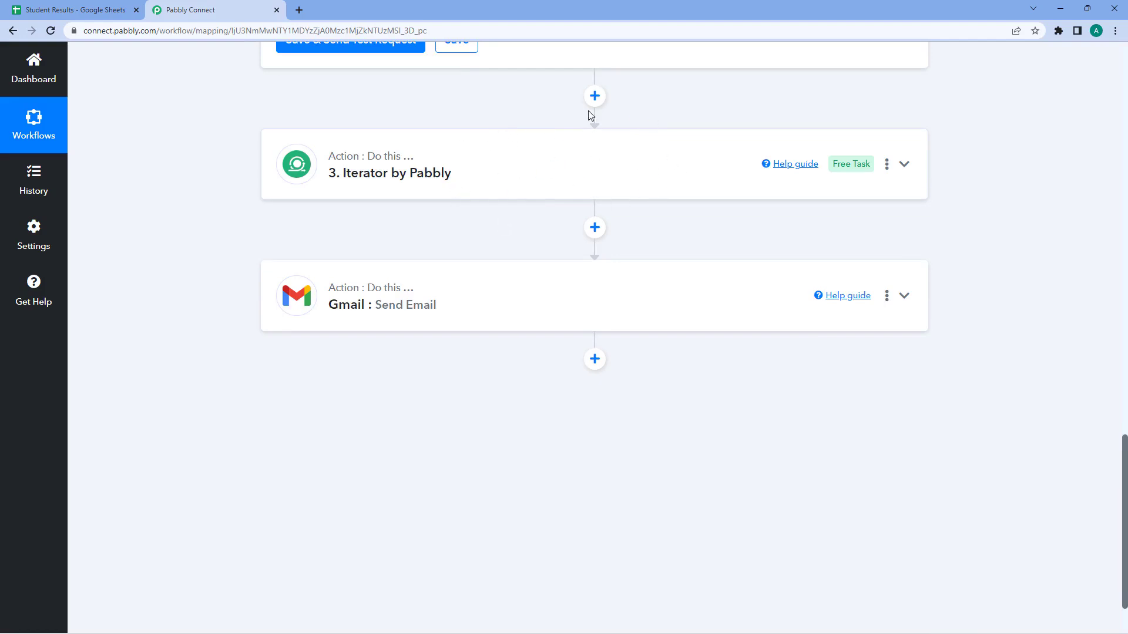
pyautogui.click(545, 167)
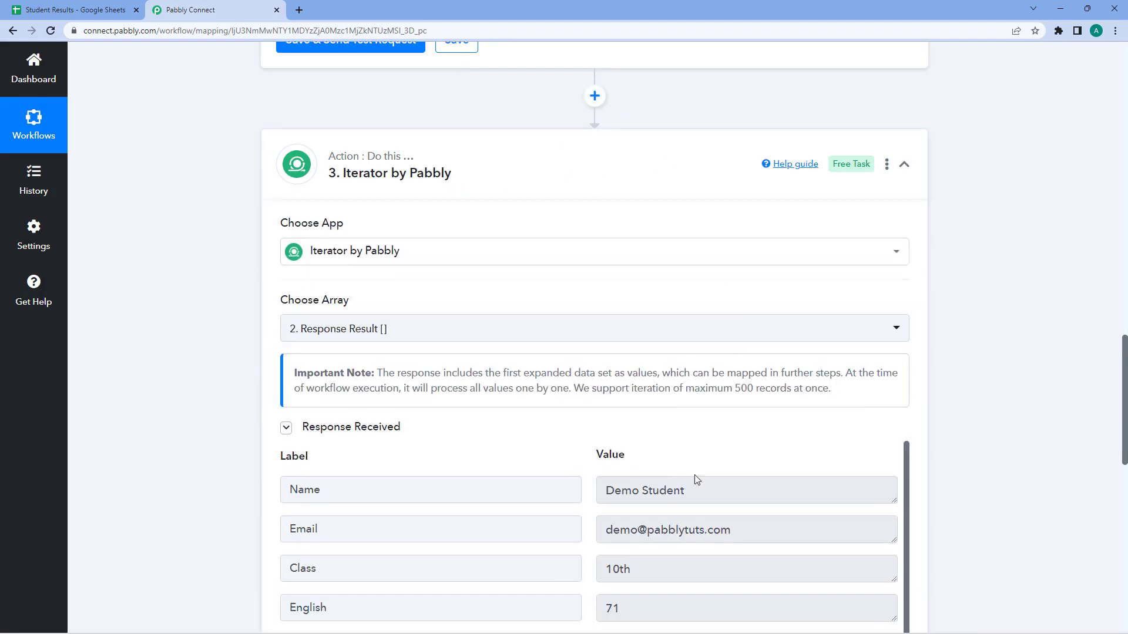
pyautogui.click(528, 160)
pyautogui.click(468, 220)
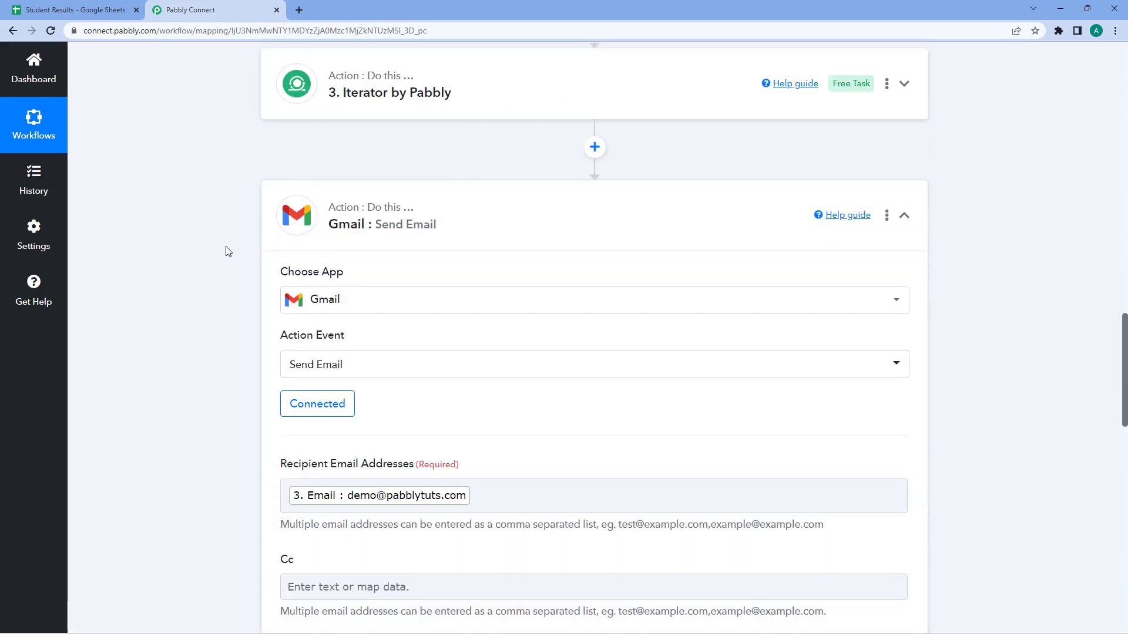
pyautogui.scroll(-3, 405, 258)
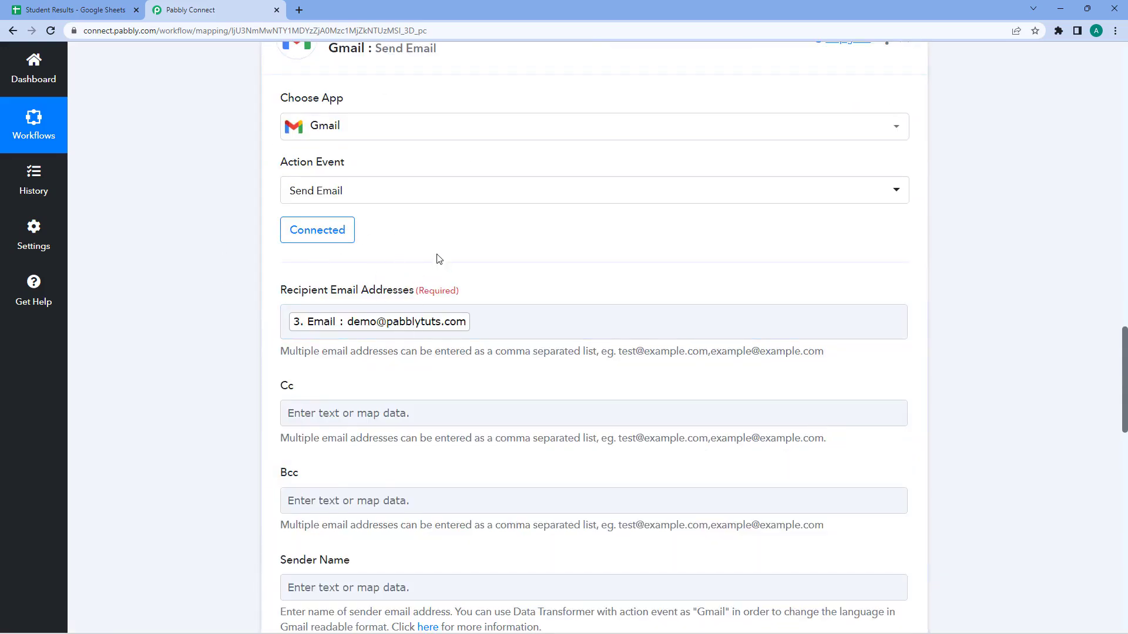
pyautogui.scroll(4, 437, 259)
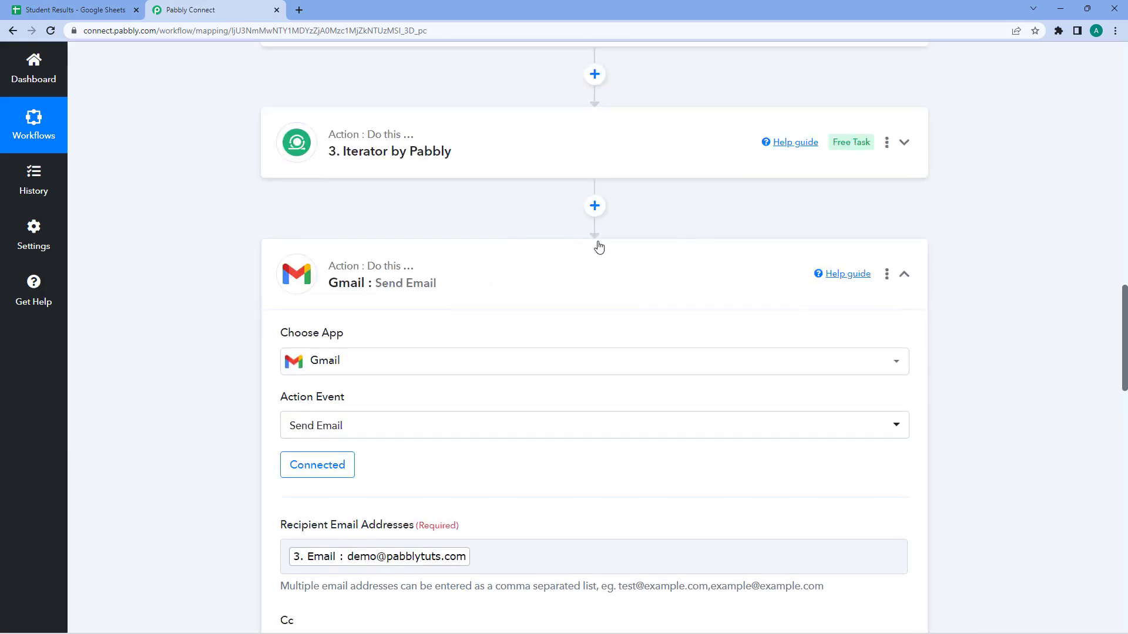
pyautogui.scroll(-3, 537, 246)
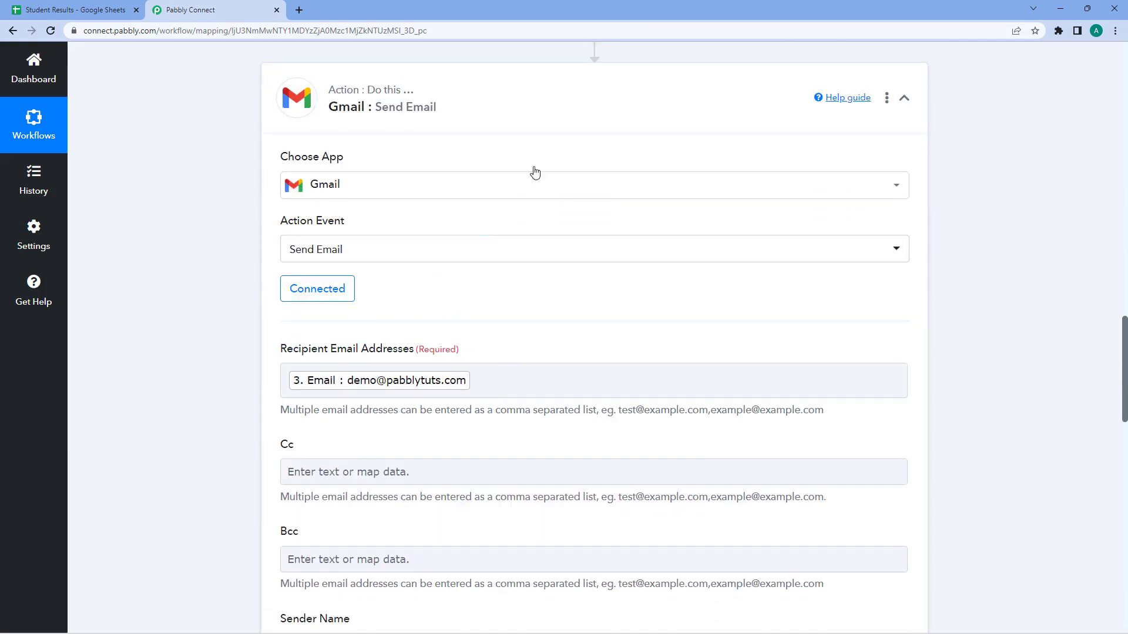
# Step: Set the Gmail step's Sender Name to "Pabbly", leaving Cc and Bcc empty
pyautogui.scroll(-4, 543, 97)
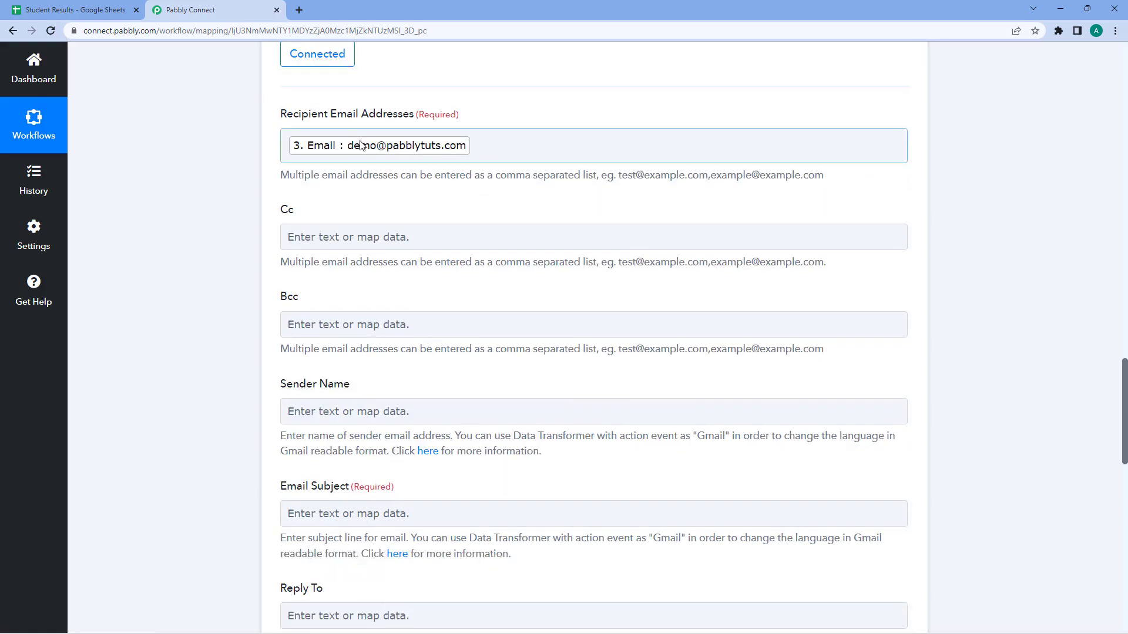
pyautogui.scroll(-1, 336, 247)
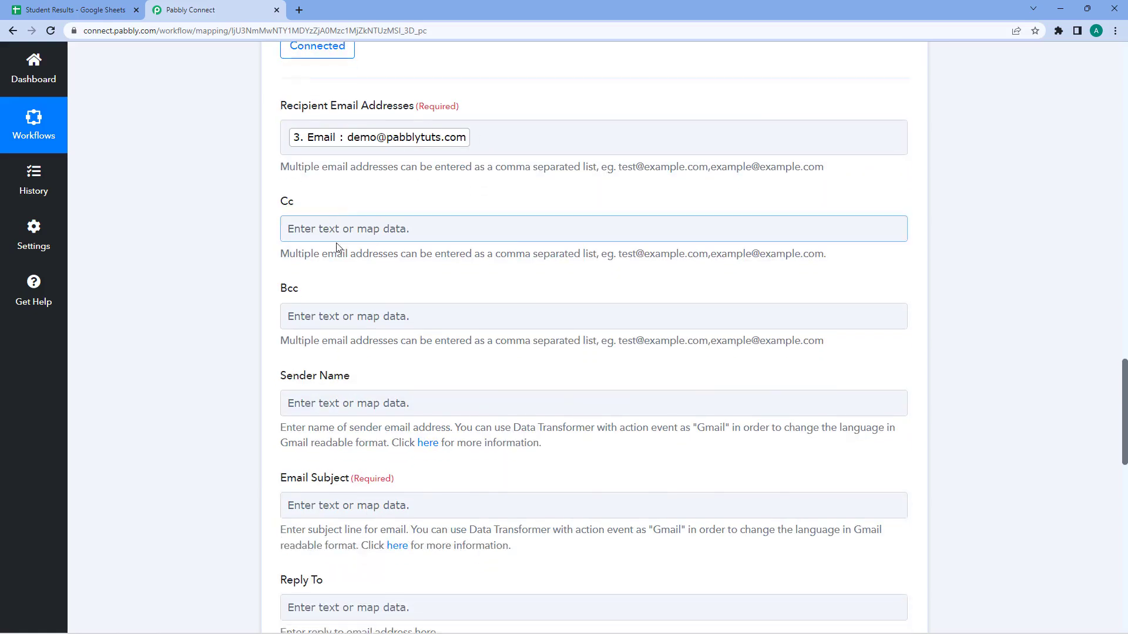
pyautogui.scroll(-1, 346, 238)
pyautogui.scroll(-1, 362, 227)
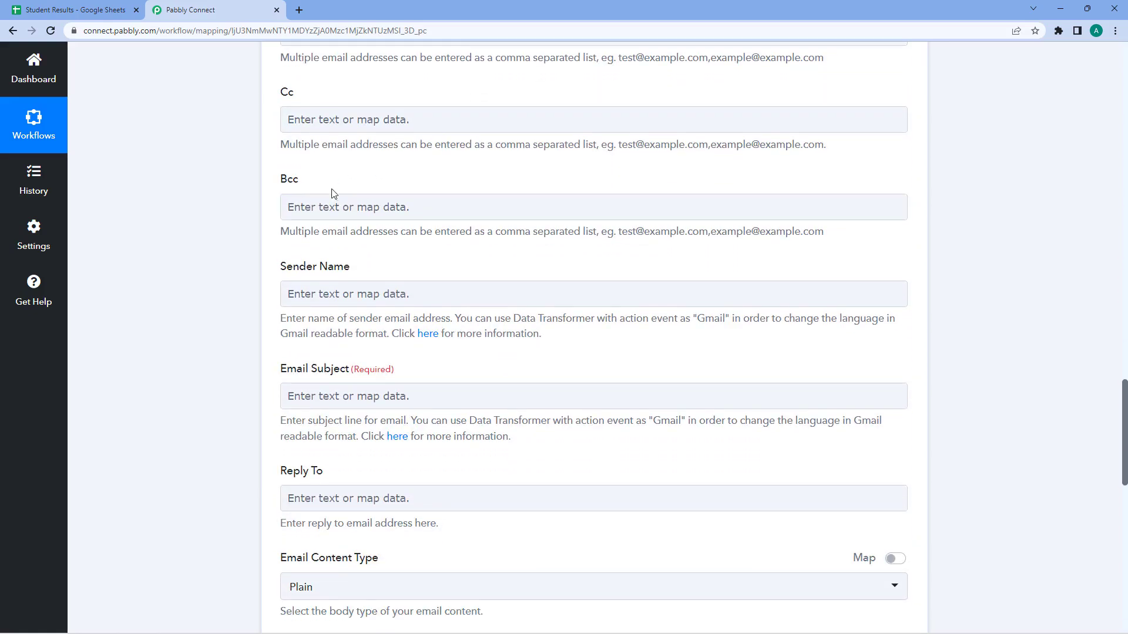
pyautogui.scroll(-2, 347, 194)
pyautogui.click(363, 178)
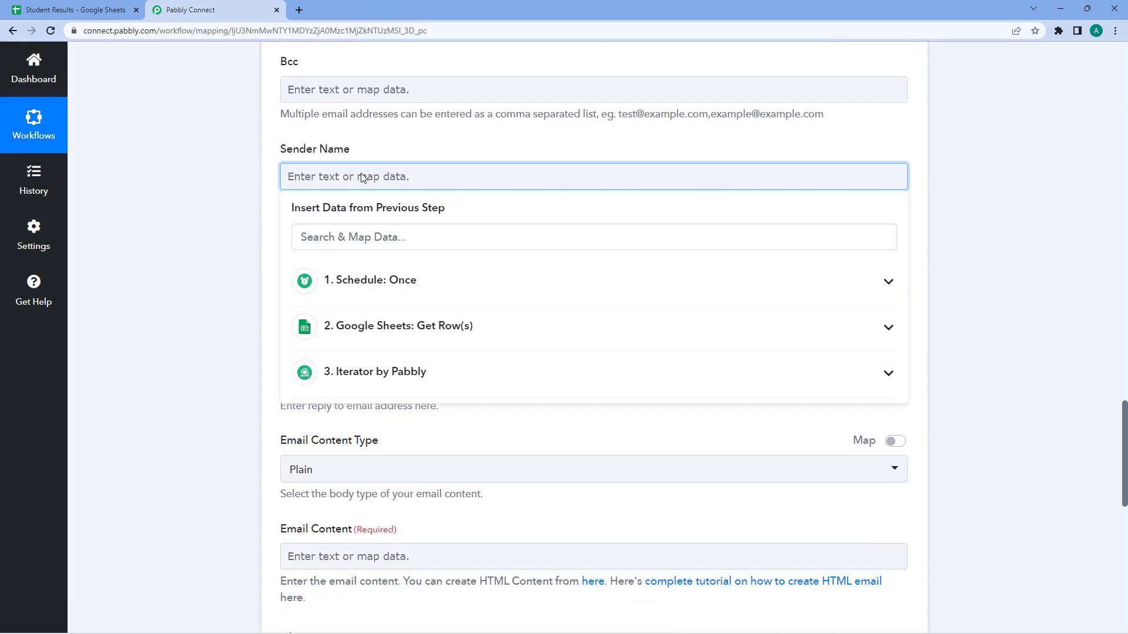
pyautogui.write('Pabbly')
pyautogui.click(212, 194)
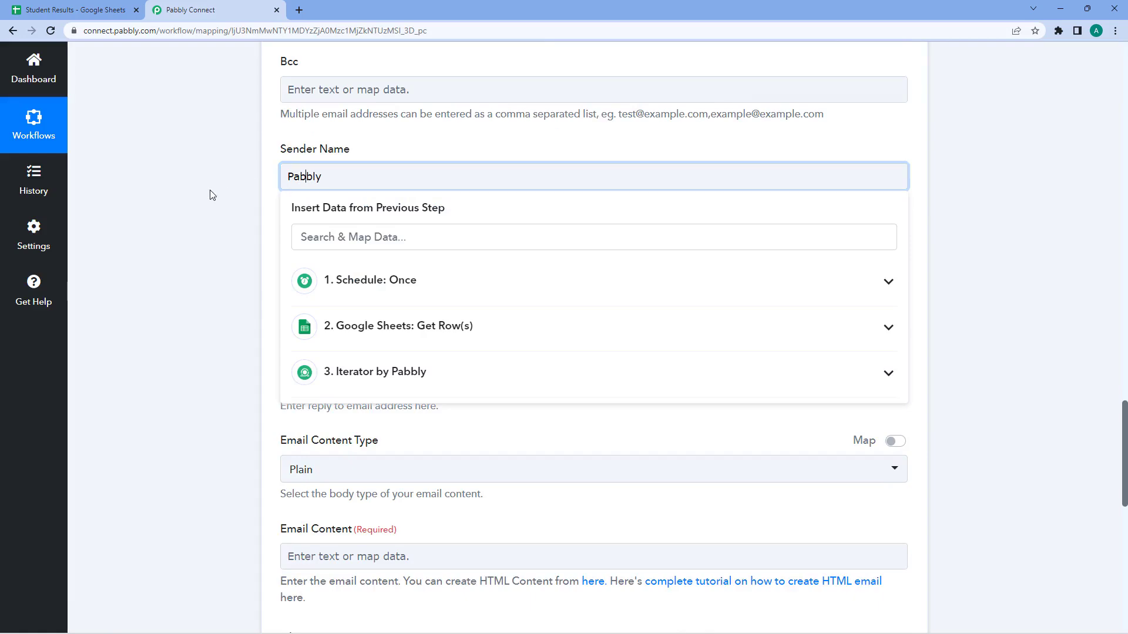
# Step: Start the Gmail step's Email Subject with the text "Final Result for", correcting the misspelled word
pyautogui.scroll(-2, 355, 170)
pyautogui.click(355, 170)
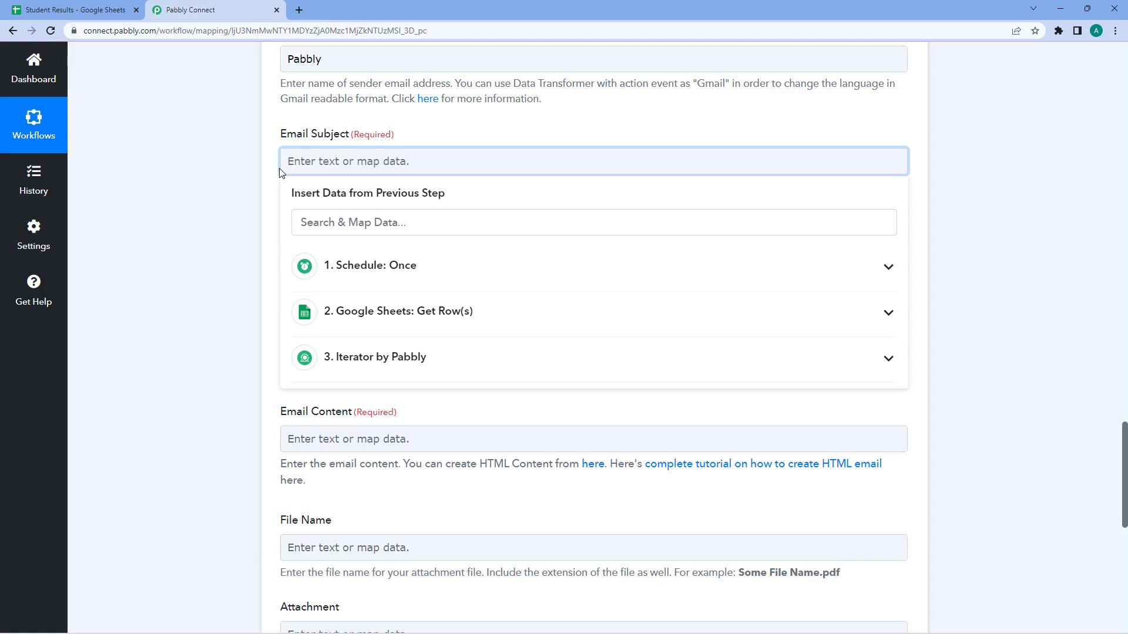
pyautogui.write('nal Resfult for')
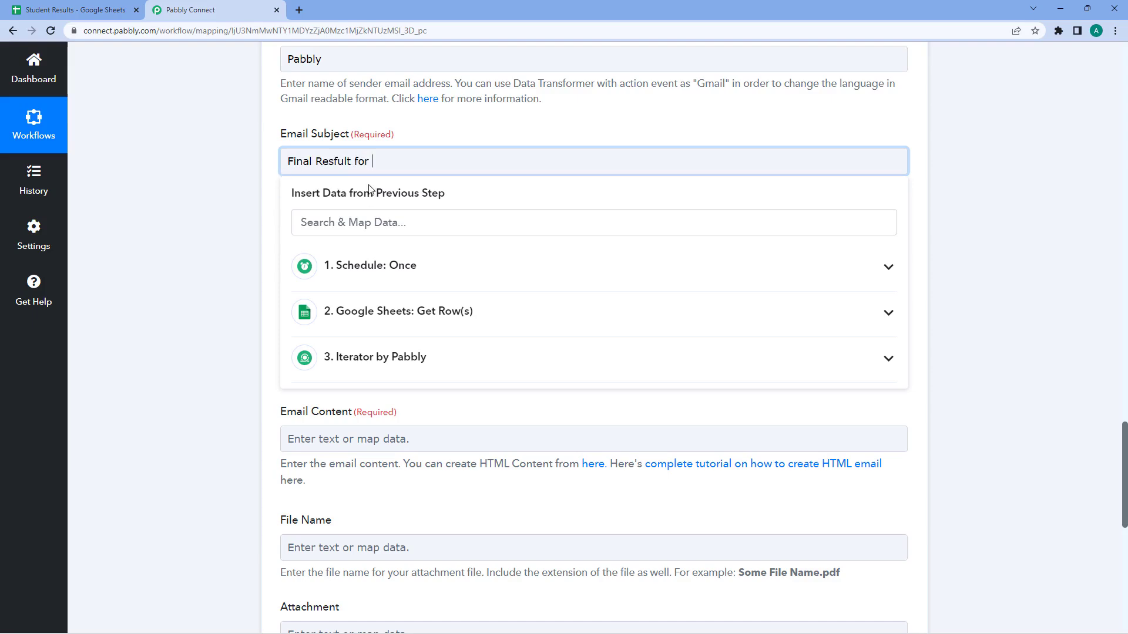
pyautogui.click(338, 159)
pyautogui.press('BackSpace')
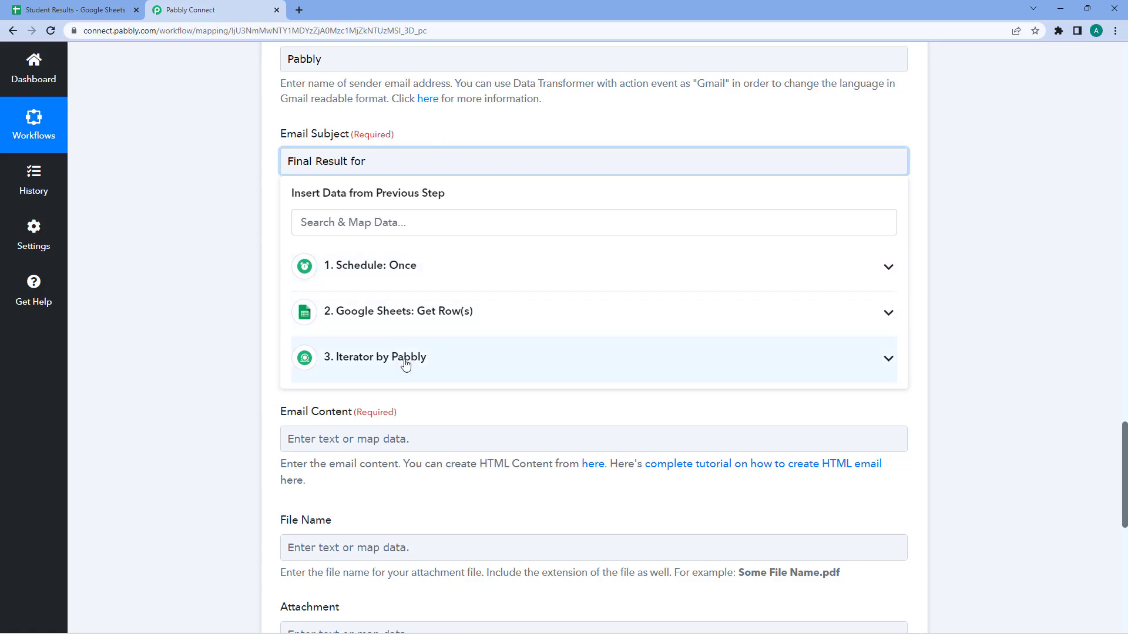
# Step: Append the Iterator's Class value to the Email Subject and compare it with the Class column in the Student Results sheet
pyautogui.click(76, 9)
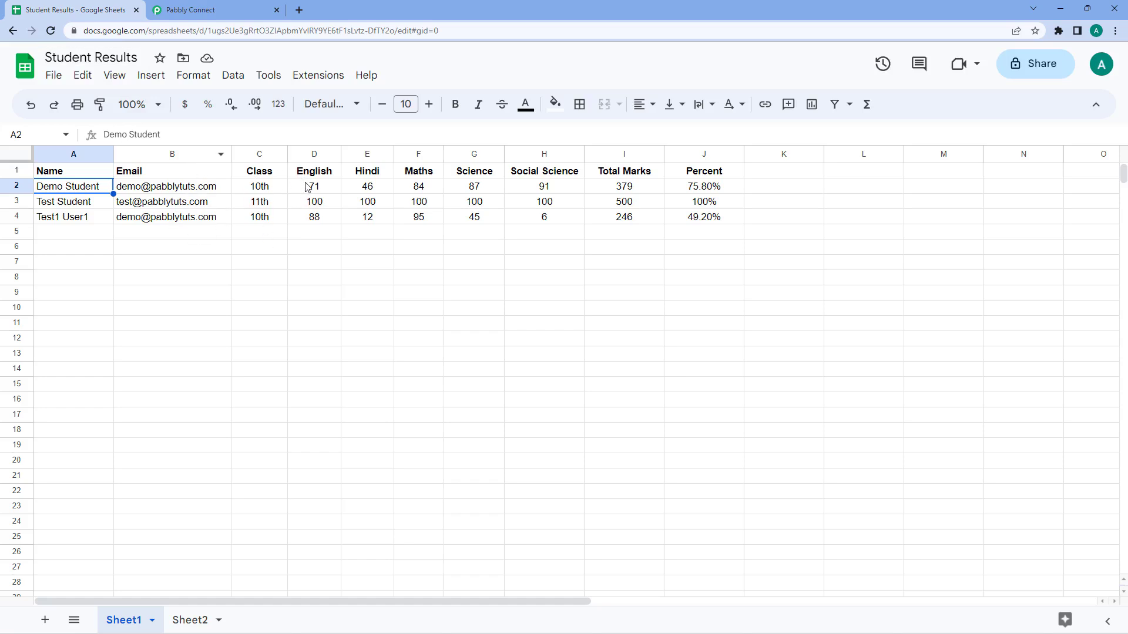
pyautogui.click(235, 10)
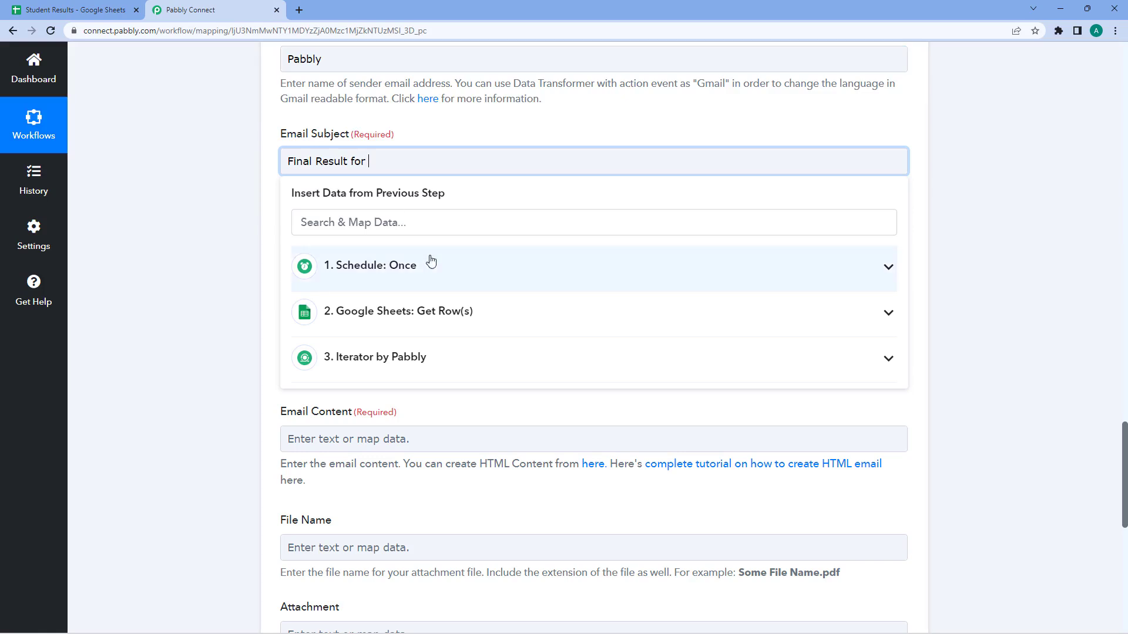
pyautogui.click(403, 360)
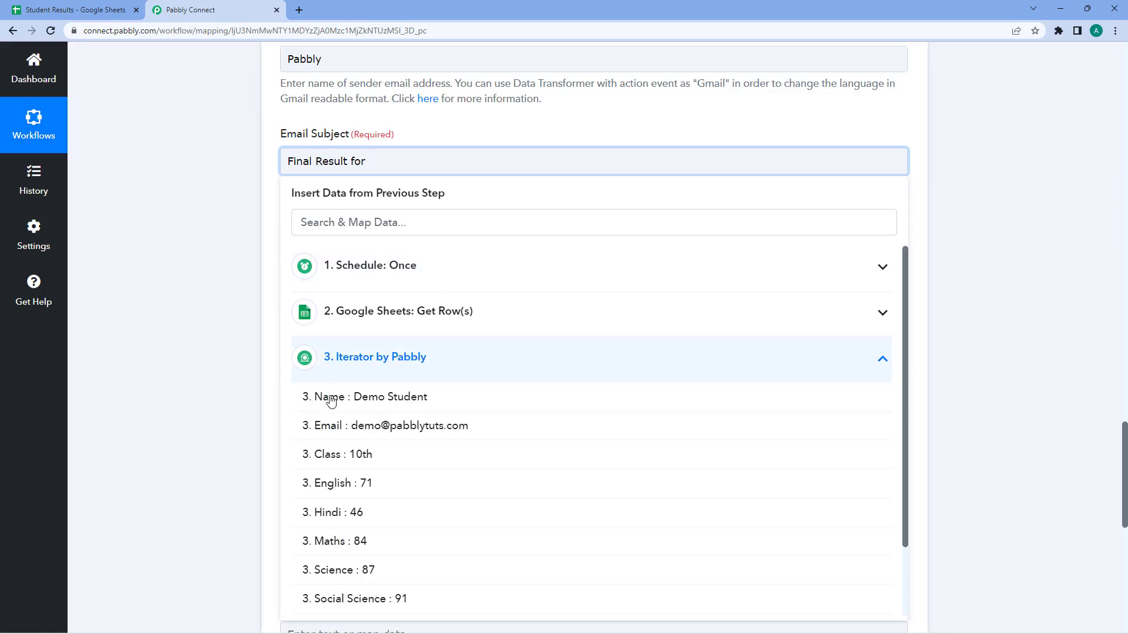
pyautogui.click(373, 455)
pyautogui.click(201, 308)
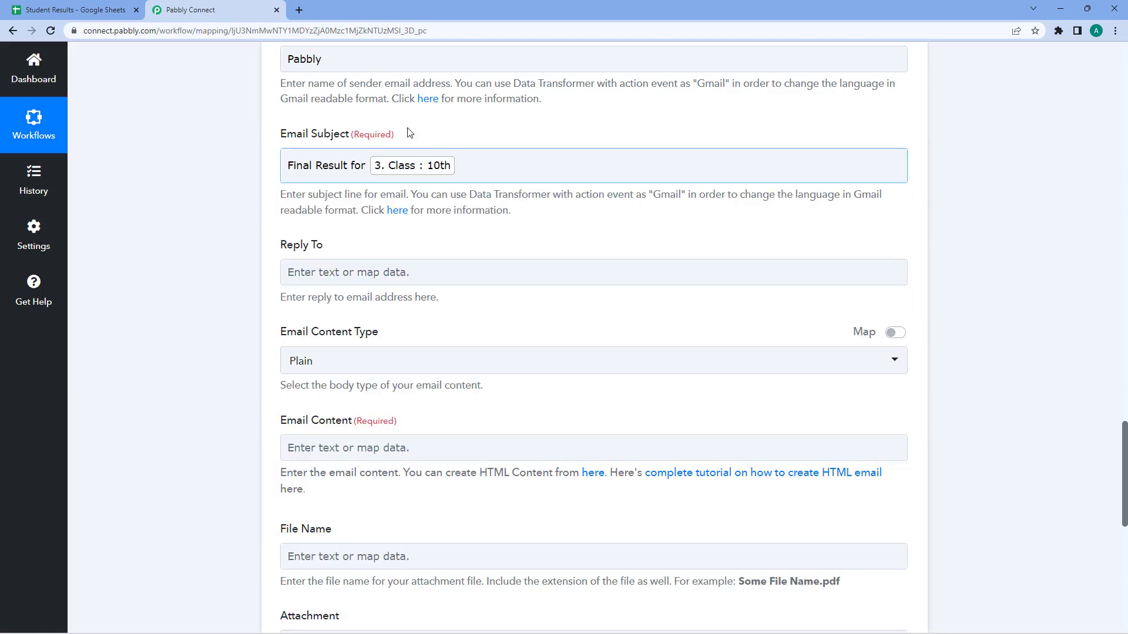
pyautogui.click(76, 10)
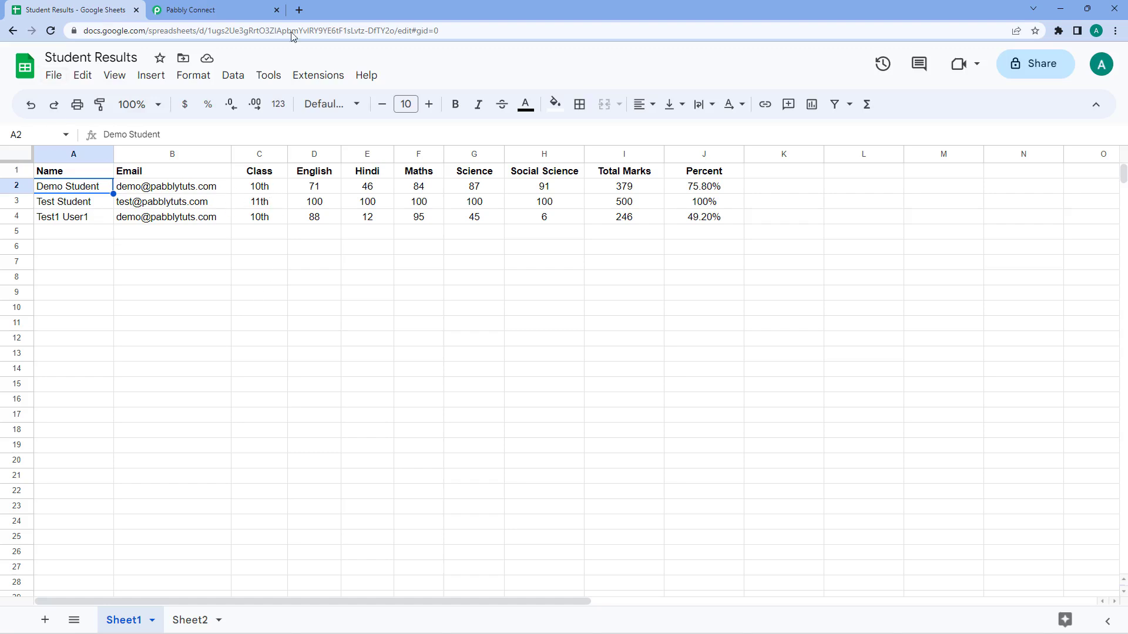
pyautogui.click(252, 9)
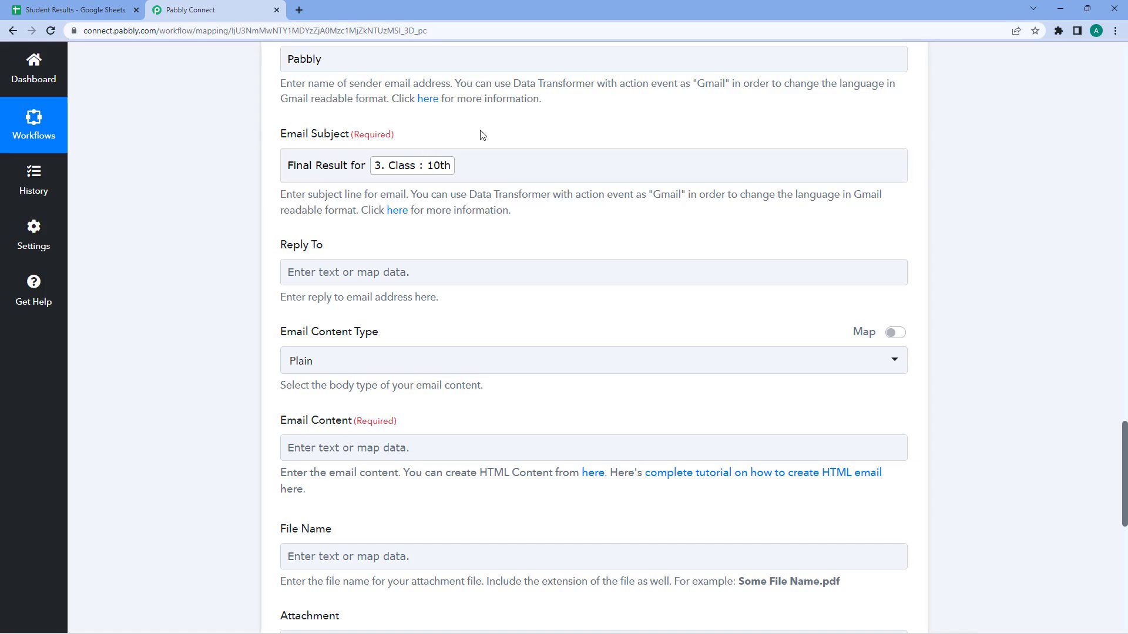
# Step: Leave Reply To empty and choose Plain as the Email Content Type
pyautogui.scroll(-2, 431, 250)
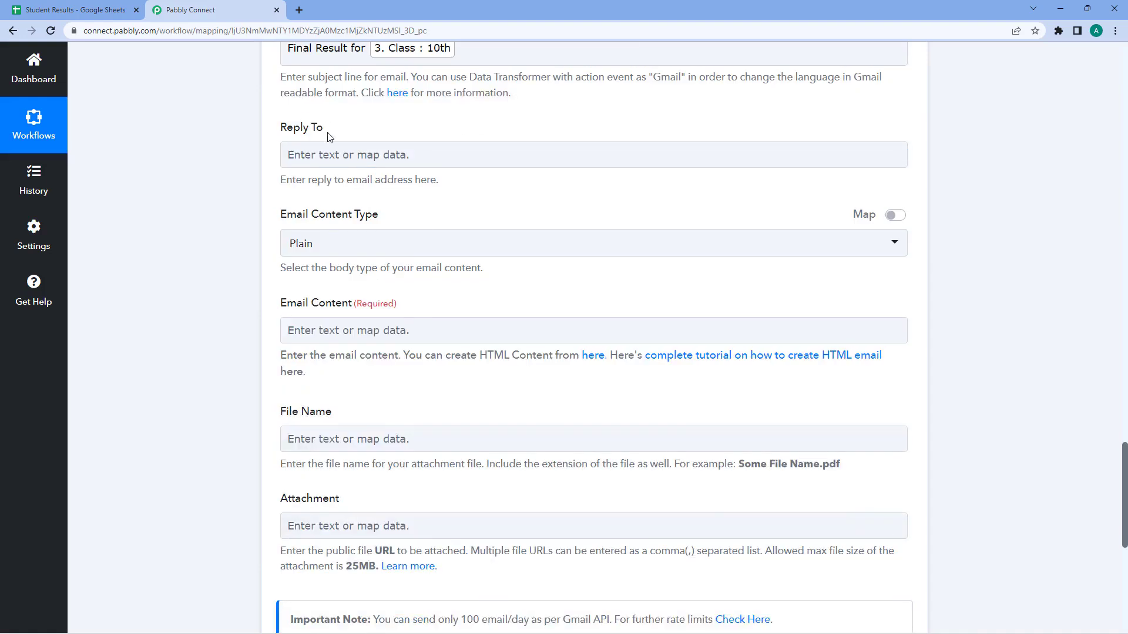
pyautogui.scroll(-2, 317, 133)
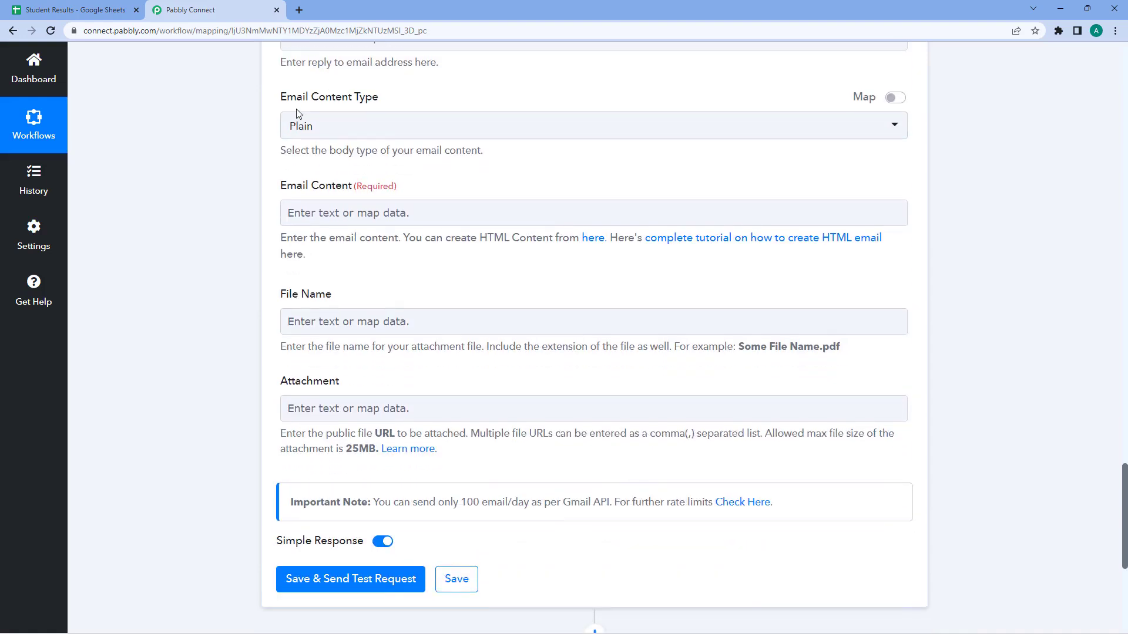
pyautogui.click(443, 134)
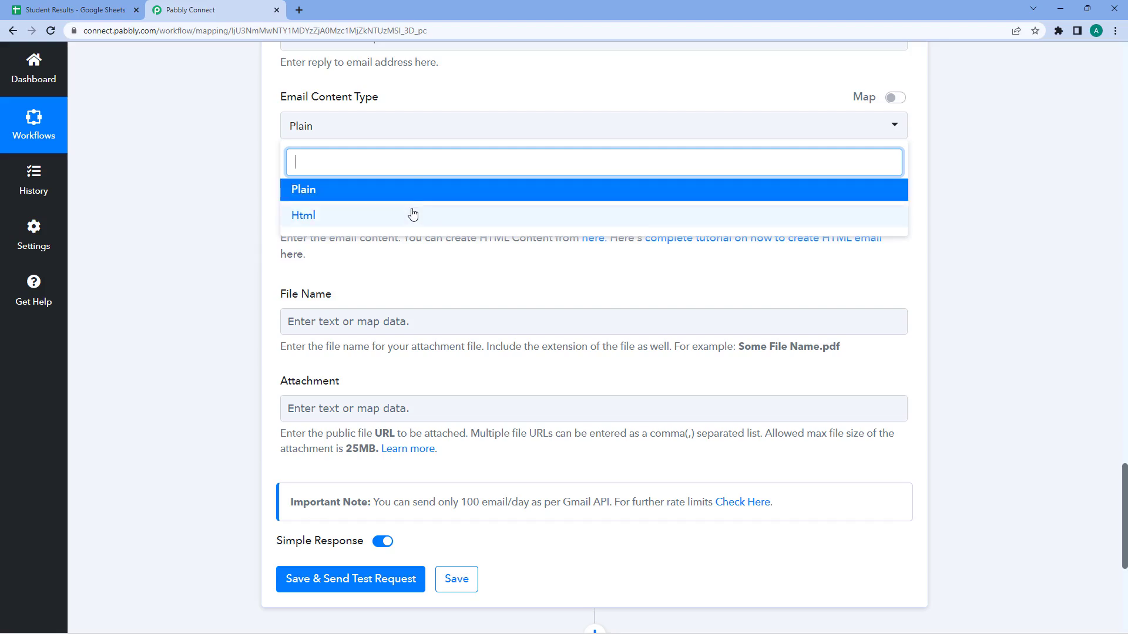
pyautogui.click(350, 192)
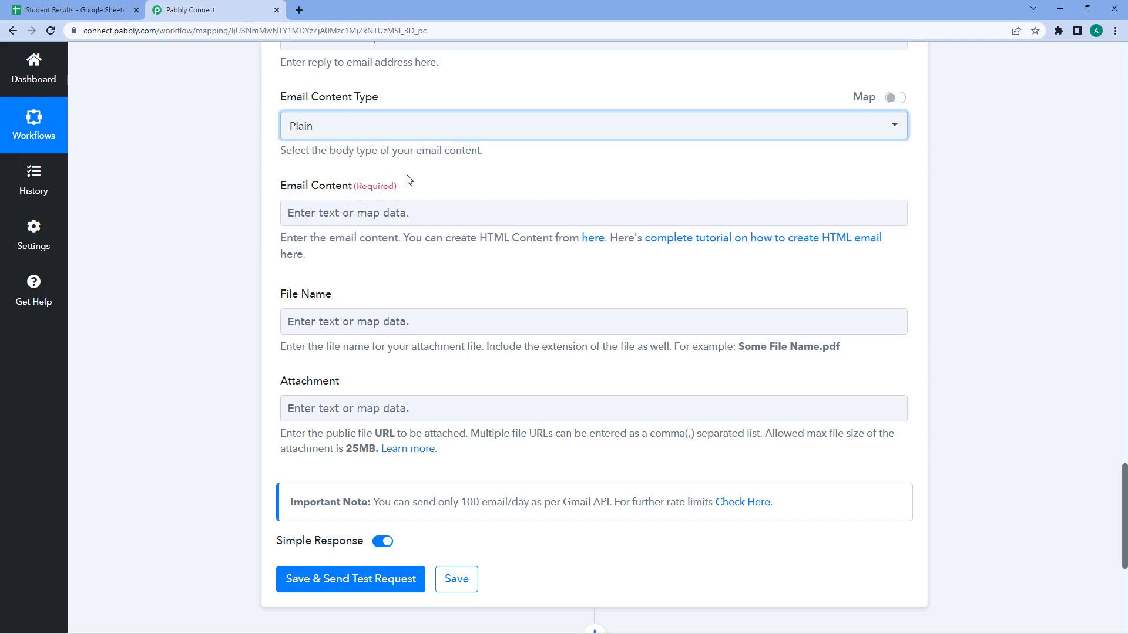
# Step: Begin the Email Content with the greeting "Hello", the Iterator's mapped Name value and a comma, followed by a line break
pyautogui.click(372, 206)
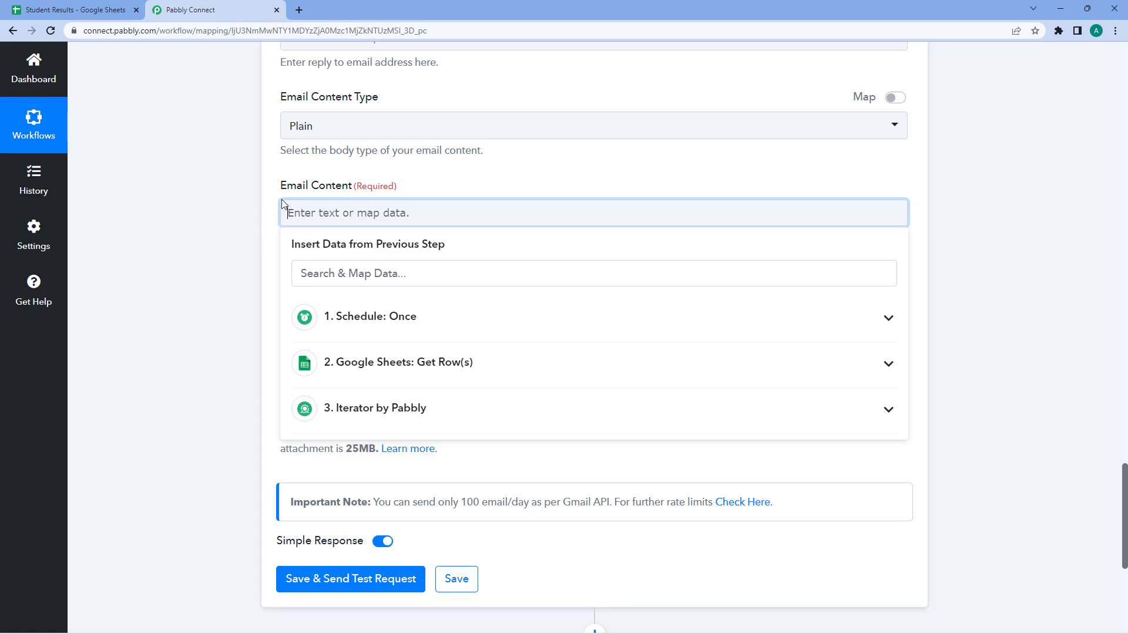
pyautogui.write('Hello')
pyautogui.click(440, 416)
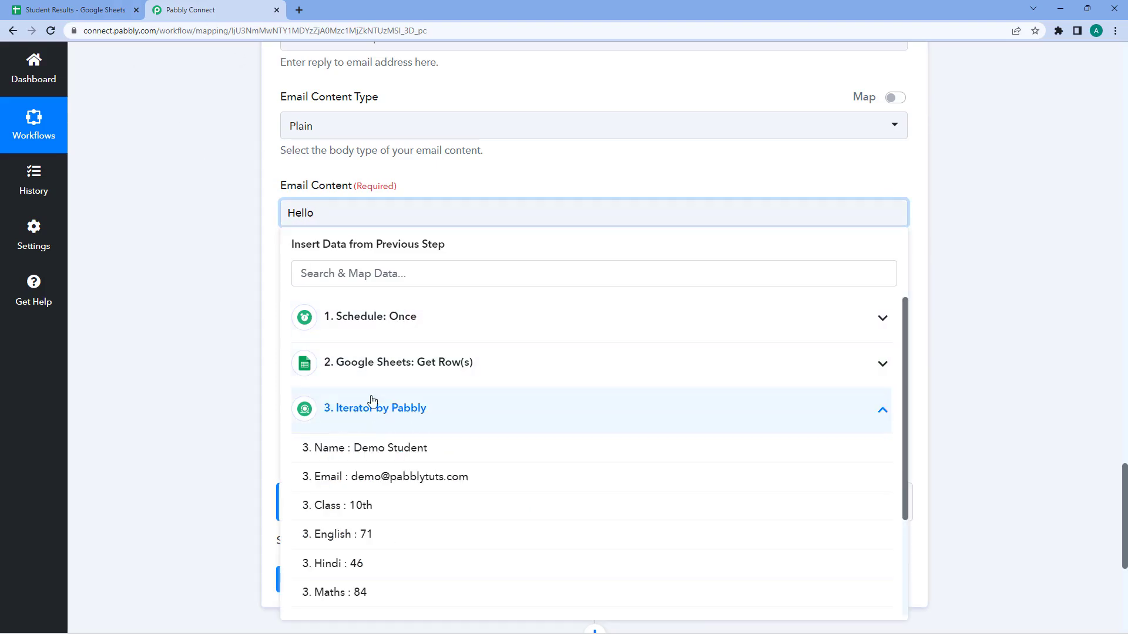
pyautogui.click(381, 452)
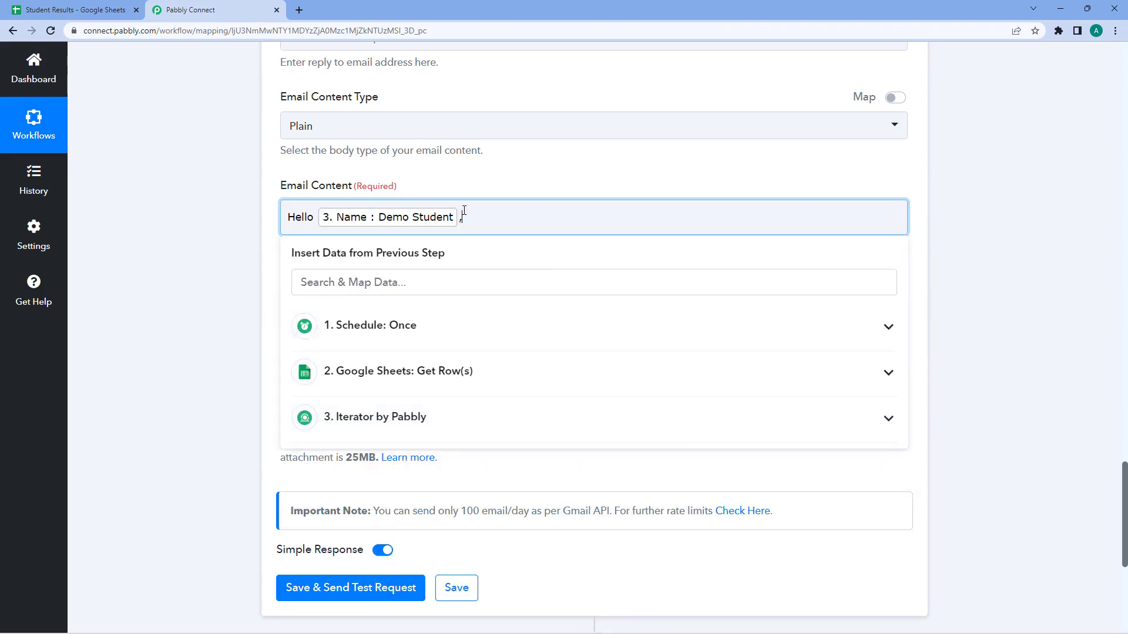
pyautogui.write(',')
pyautogui.press('Return')
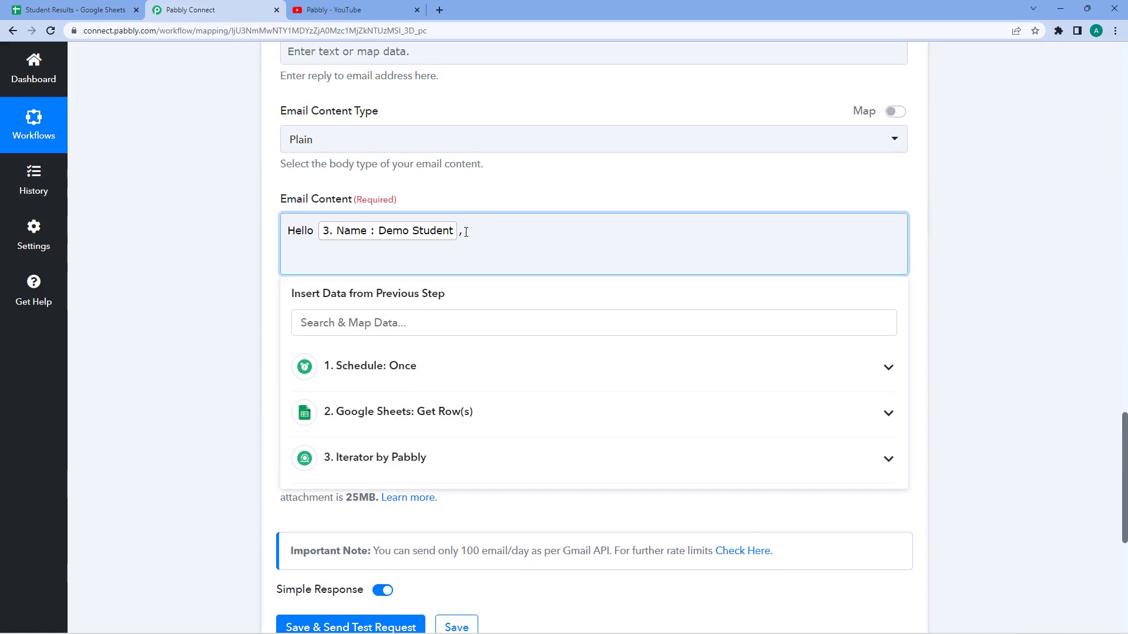
# Step: Write the result message with labels for the five subjects, Total Marks and Percent, a congratulatory paragraph and "Regards", correcting "fin" to "find"
pyautogui.write('I hope this email finds you well. I am writing you this emailto inform you about your final exam result, please fin the details below:')
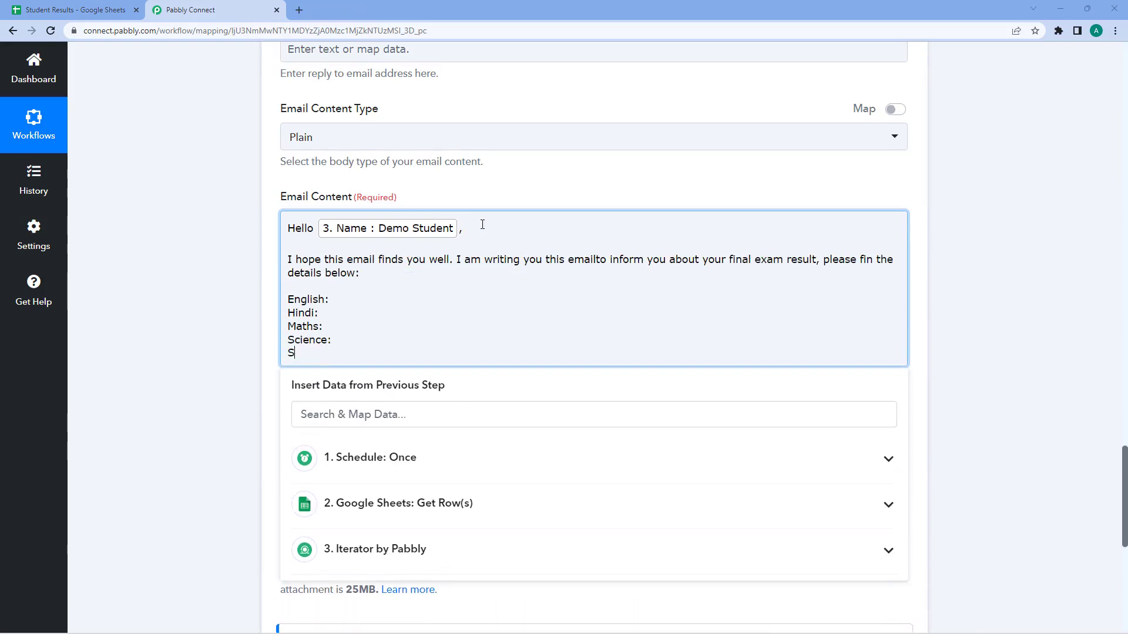
pyautogui.write('ocial Science:')
pyautogui.press('Return')
pyautogui.press('Return')
pyautogui.write('Total Marks:')
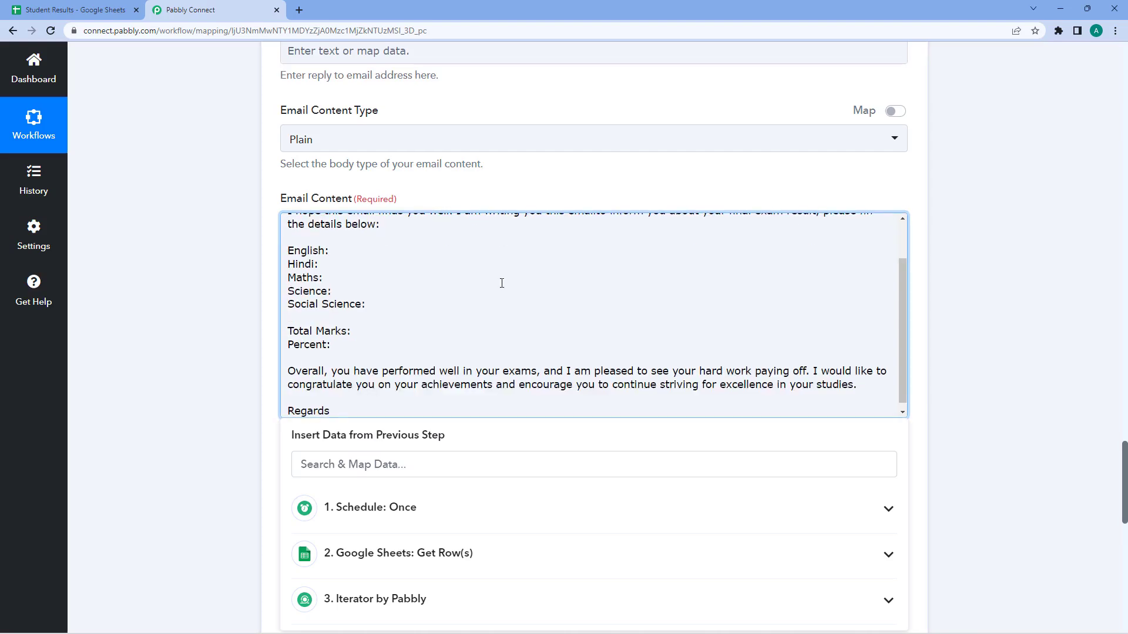
pyautogui.scroll(2, 501, 282)
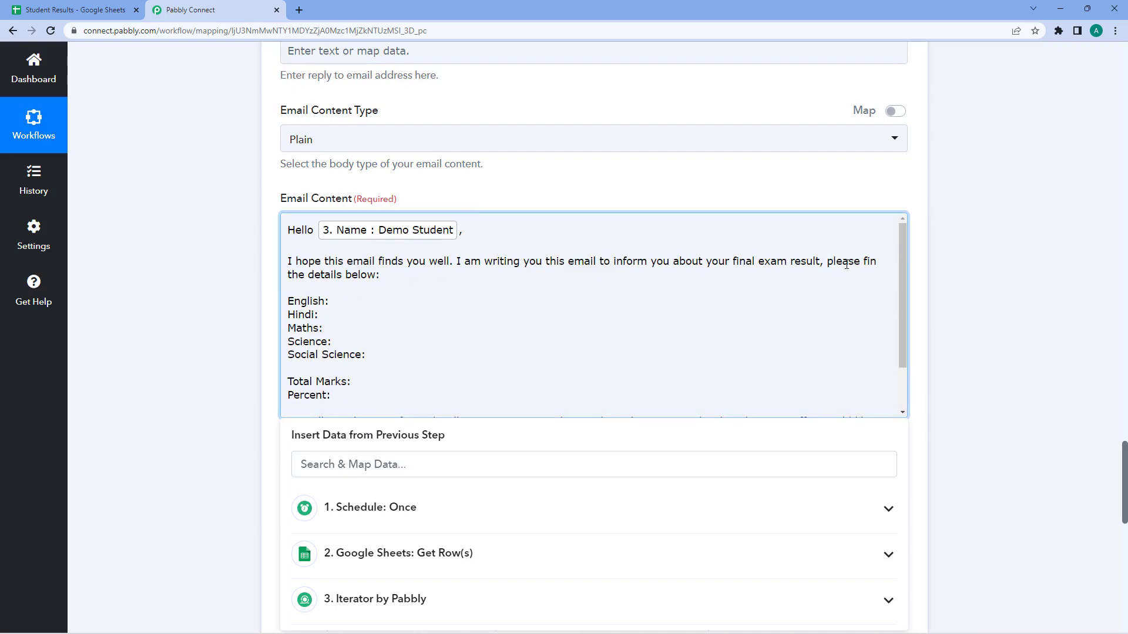
pyautogui.write('d')
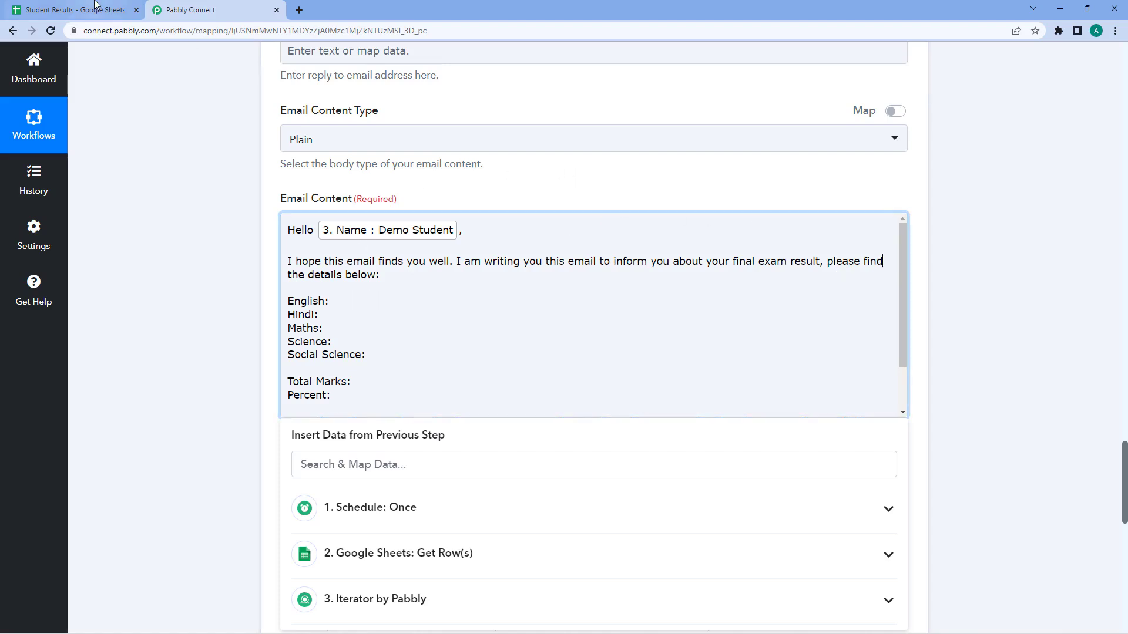
# Step: Check the subject columns in the Student Results sheet and map the Iterator's English value after the "English:" label
pyautogui.click(76, 9)
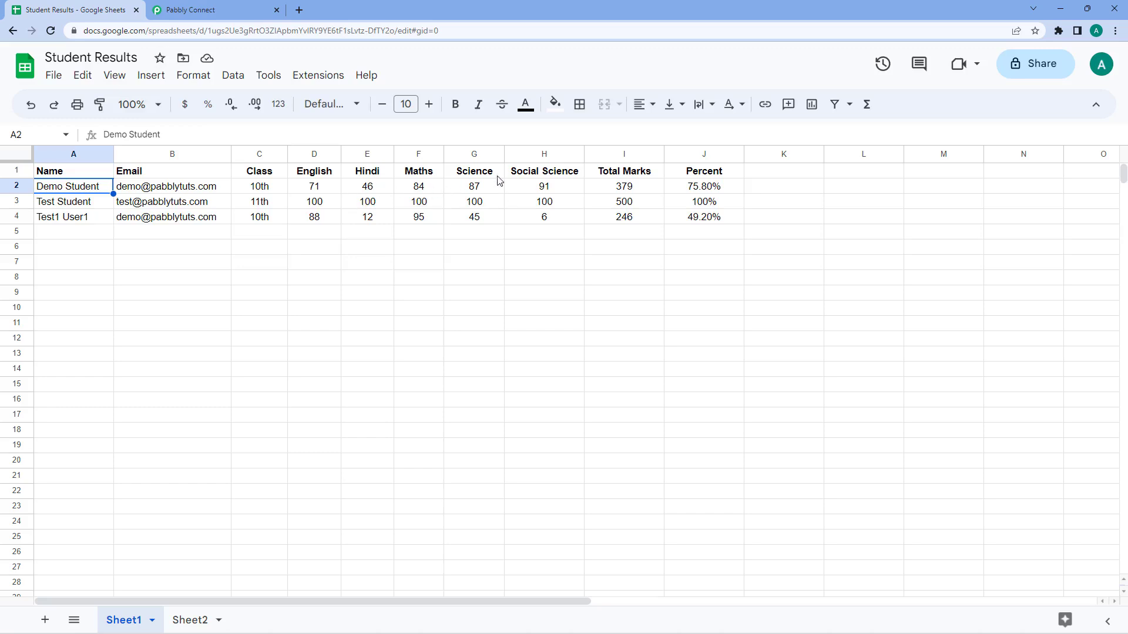
pyautogui.click(250, 6)
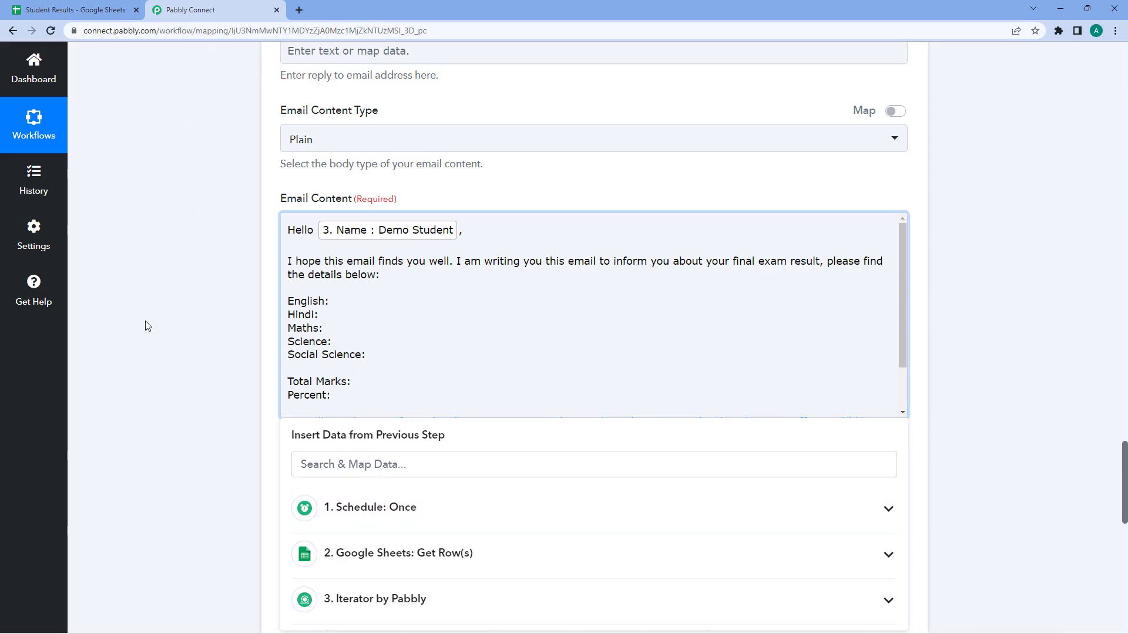
pyautogui.scroll(-3, 176, 318)
pyautogui.click(414, 376)
pyautogui.scroll(-2, 400, 461)
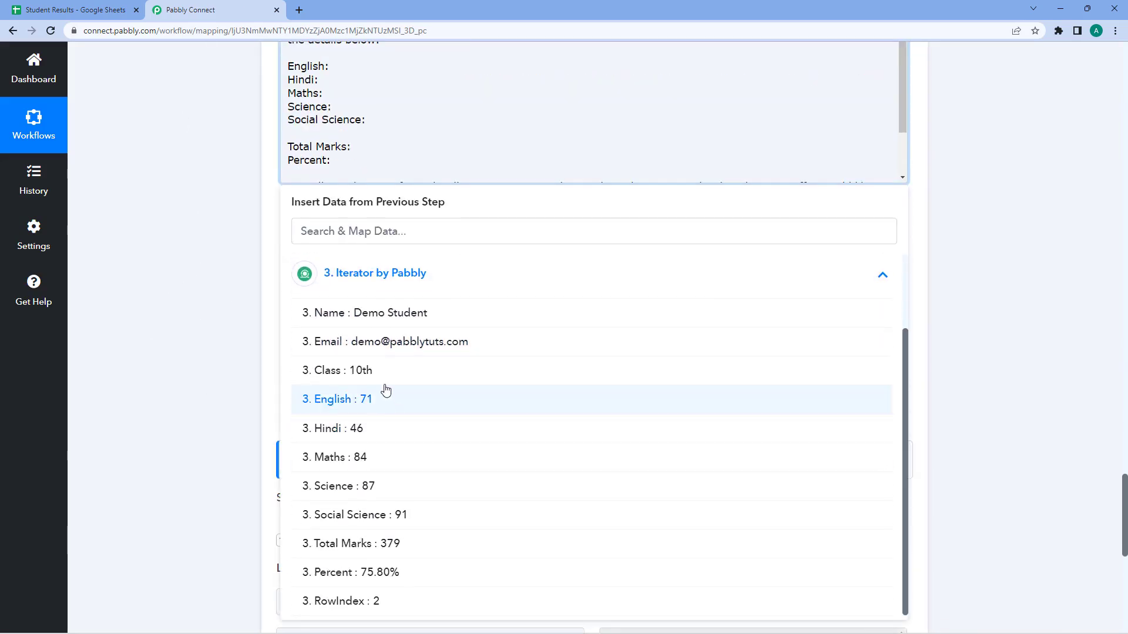
pyautogui.click(379, 398)
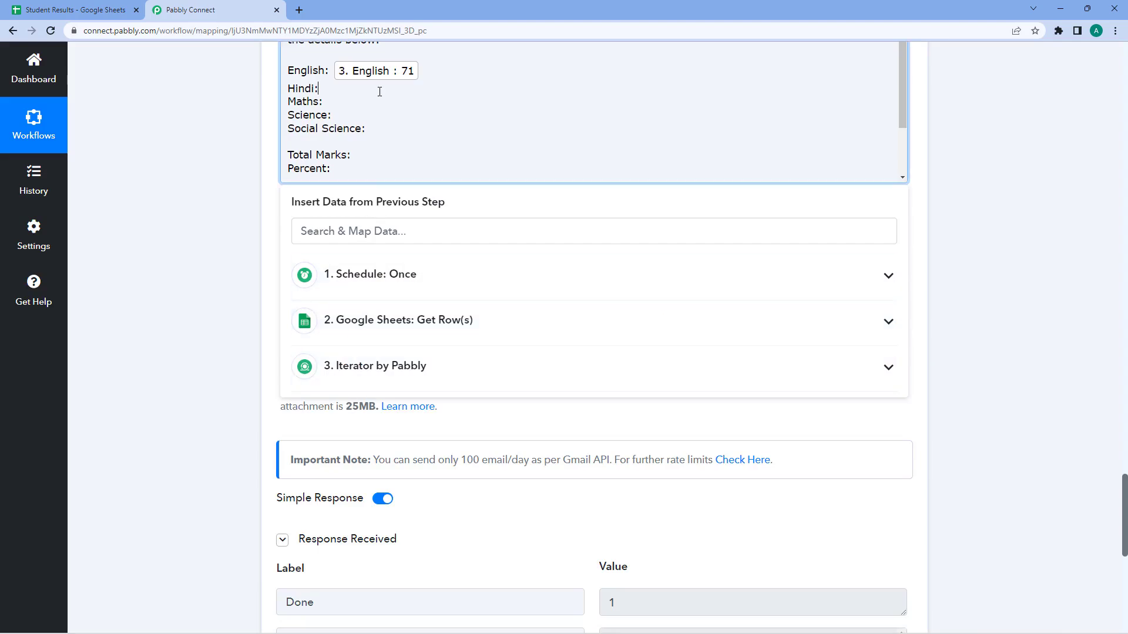
# Step: Map the Iterator's Hindi and Maths values after their matching labels in the Email Content
pyautogui.click(428, 369)
pyautogui.scroll(-2, 371, 434)
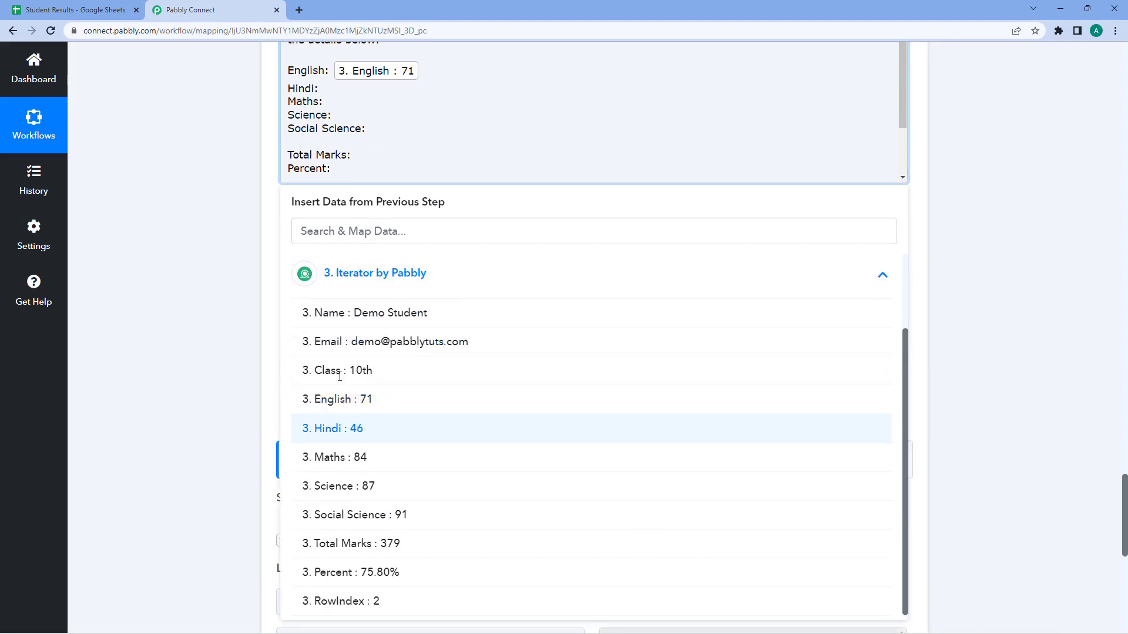
pyautogui.click(347, 428)
pyautogui.click(365, 364)
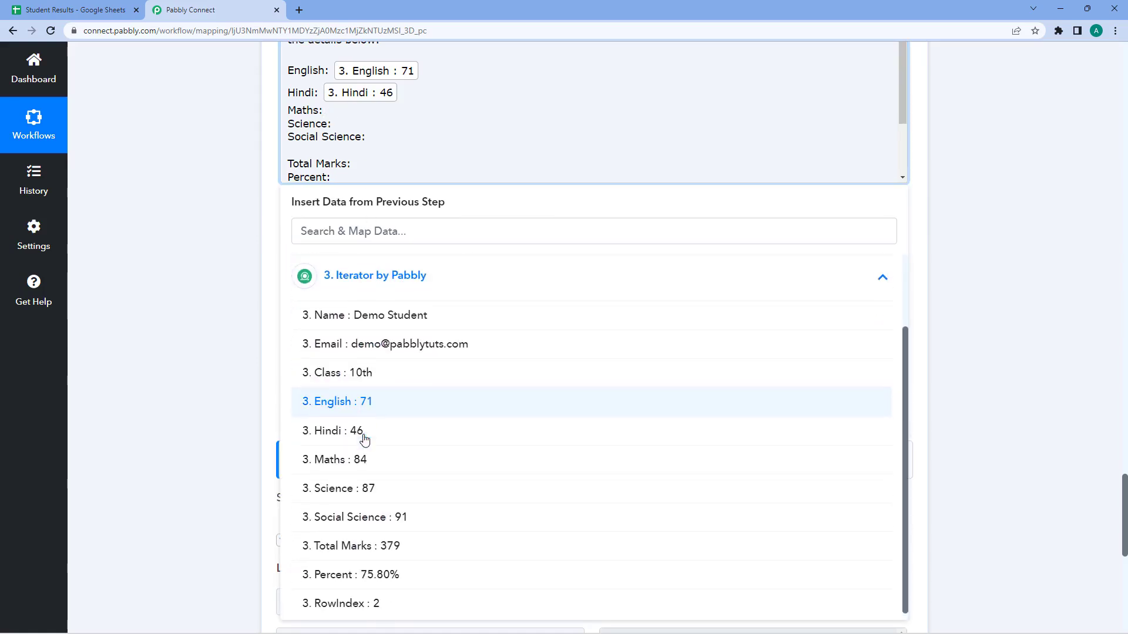
pyautogui.click(365, 461)
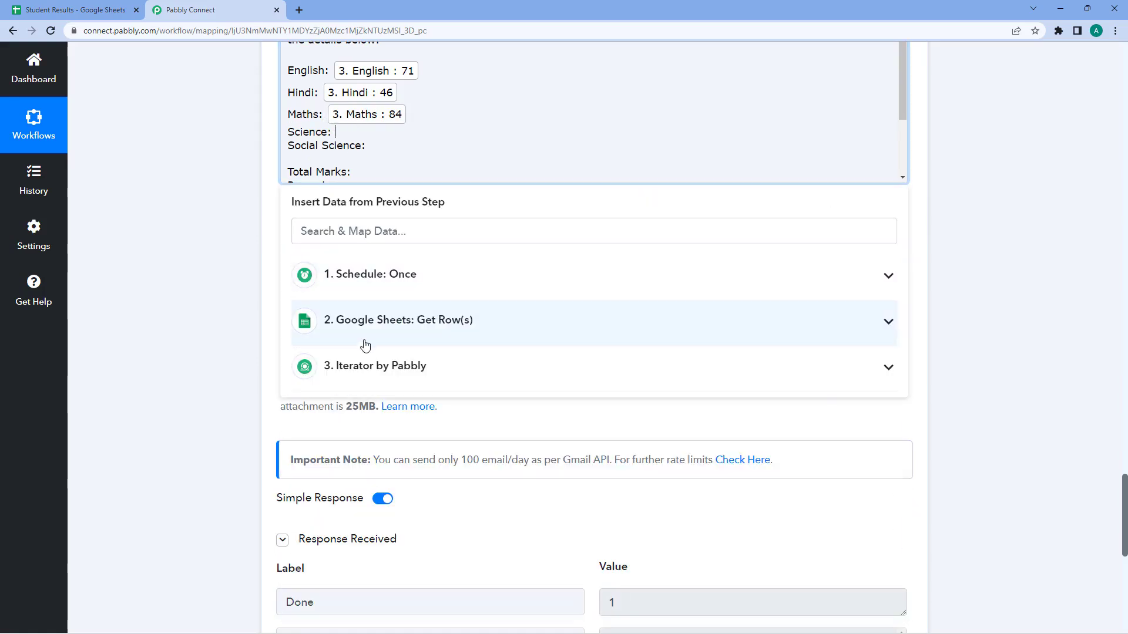
# Step: Map the Iterator's Science and Social Science values after their matching labels in the Email Content
pyautogui.click(364, 366)
pyautogui.scroll(-2, 376, 458)
pyautogui.click(378, 486)
pyautogui.click(379, 152)
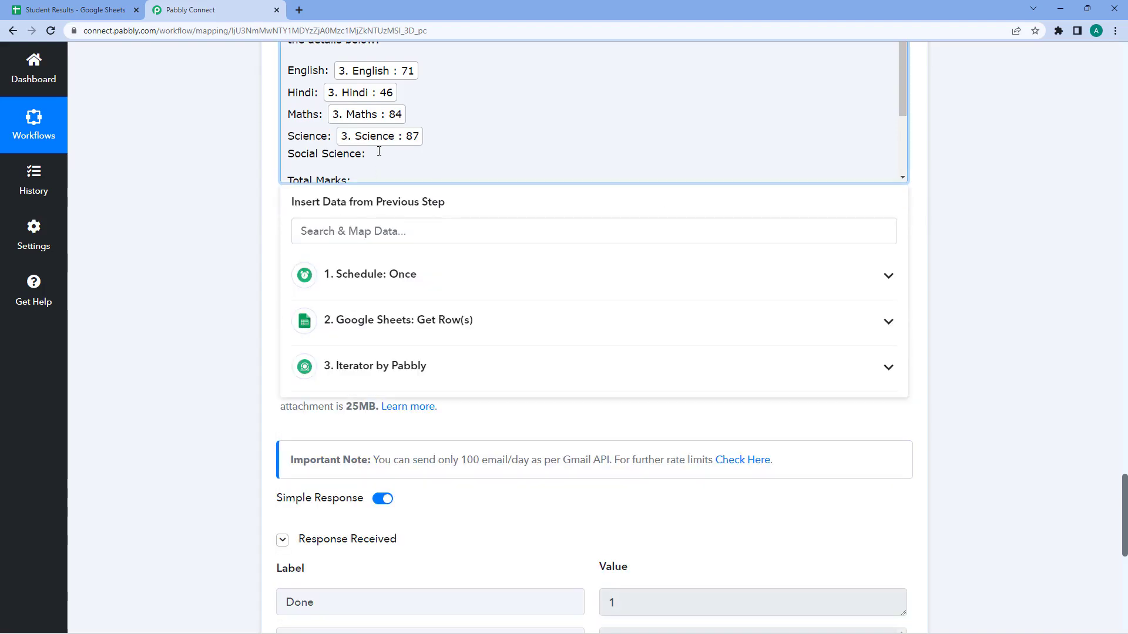
pyautogui.click(385, 373)
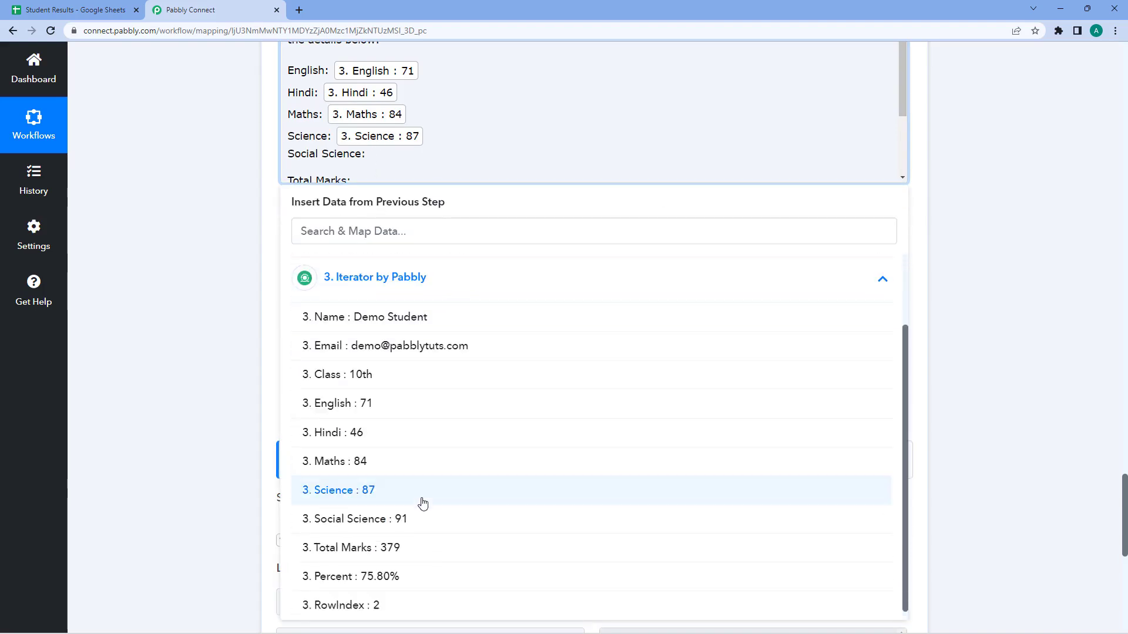
pyautogui.click(397, 521)
# Step: Map the Iterator's Total Marks and Percent values after their labels and review the completed Email Content
pyautogui.scroll(-2, 413, 126)
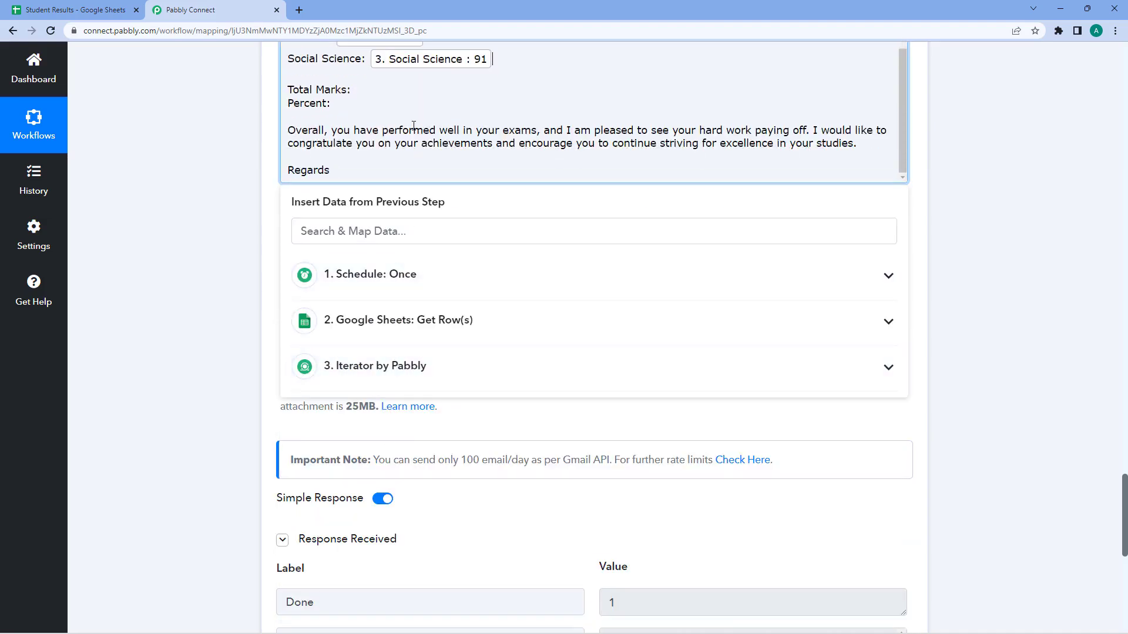
pyautogui.click(446, 381)
pyautogui.scroll(-3, 397, 529)
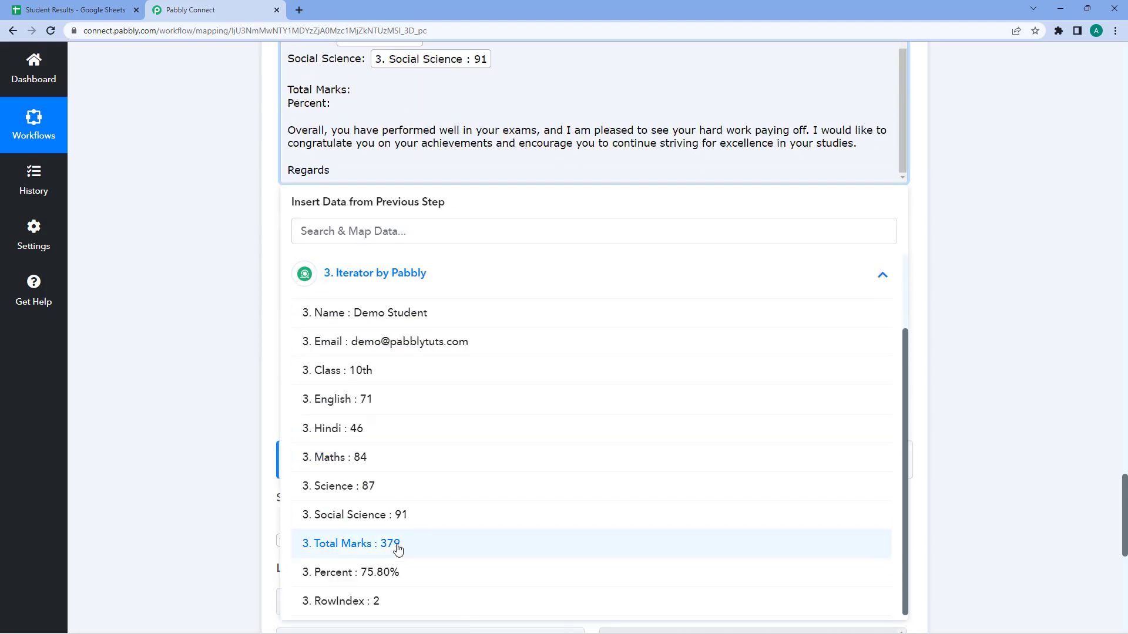
pyautogui.click(395, 611)
pyautogui.click(347, 121)
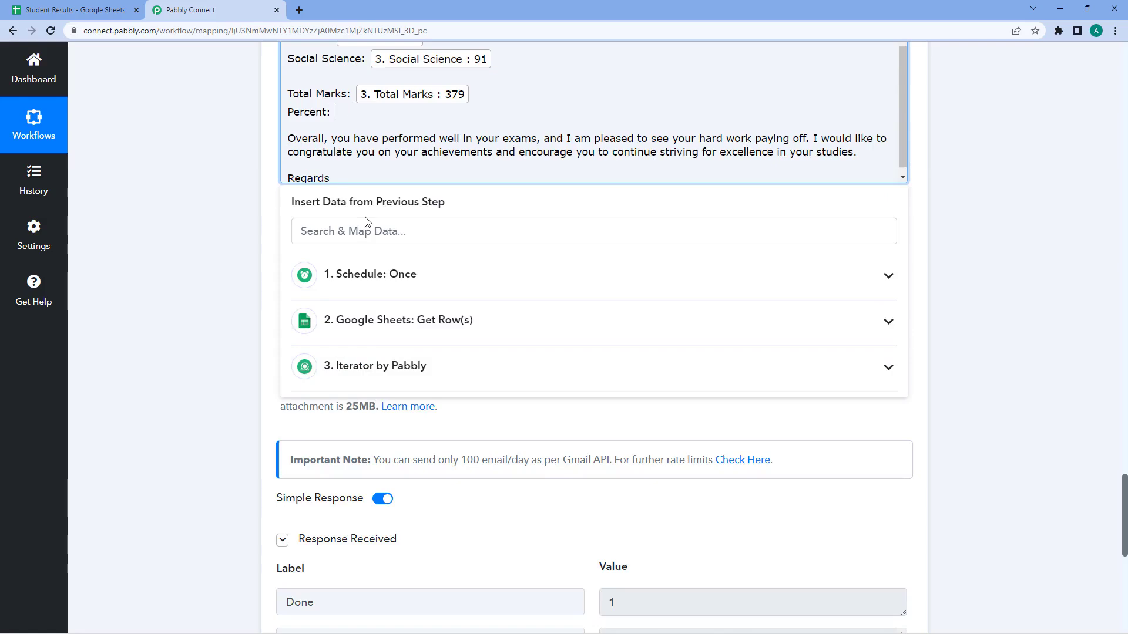
pyautogui.click(376, 366)
pyautogui.scroll(-2, 377, 496)
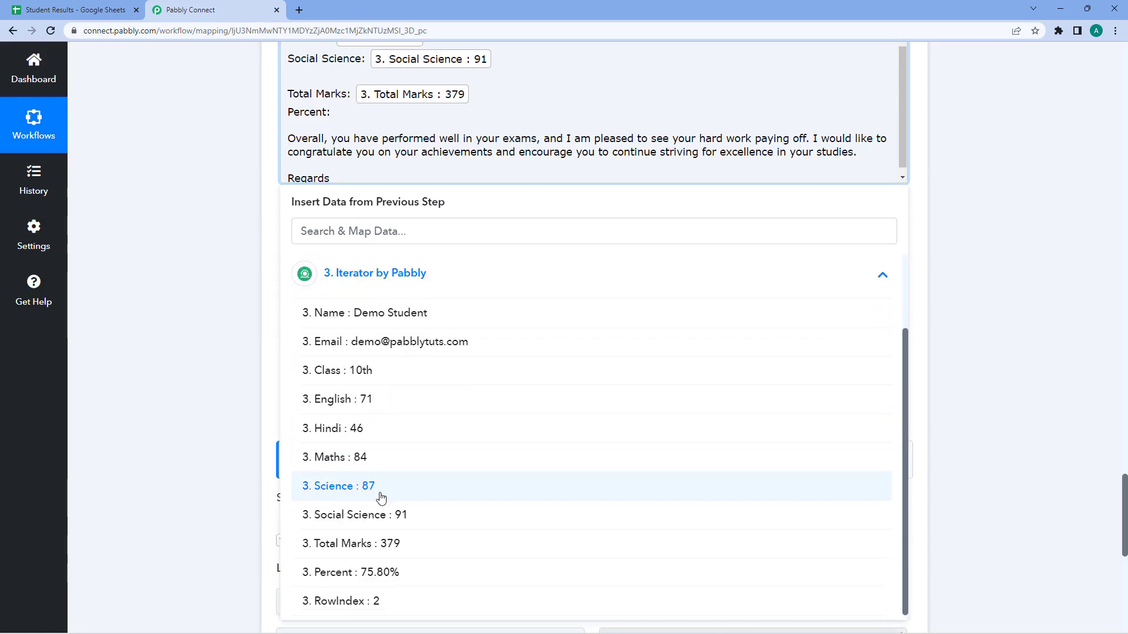
pyautogui.click(368, 573)
pyautogui.scroll(5, 204, 410)
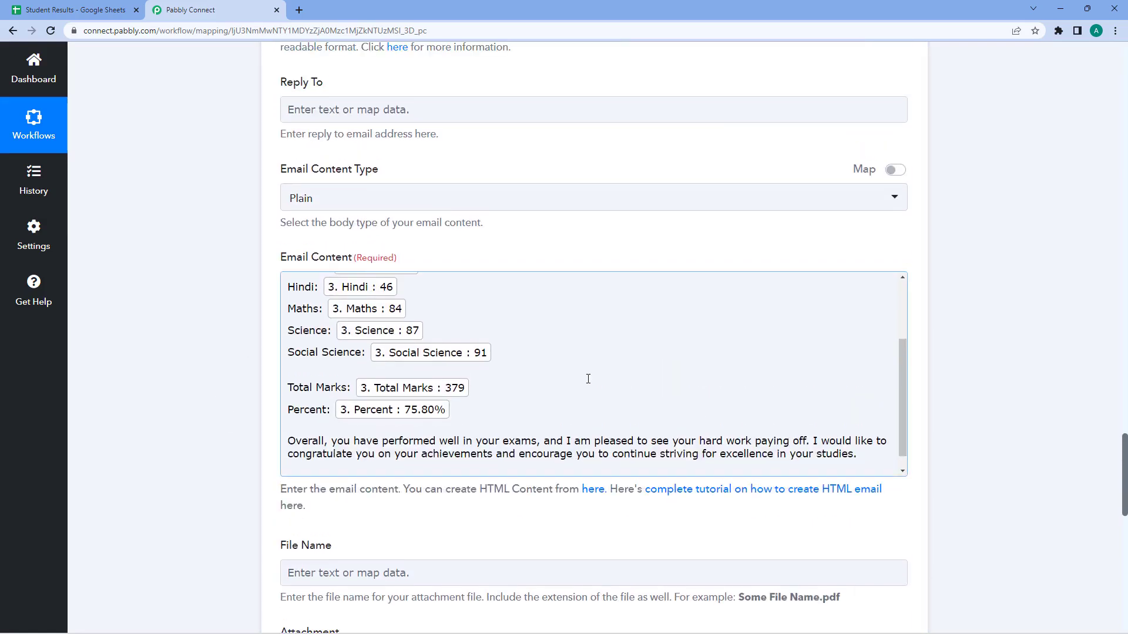
# Step: Close the data list and review the completed Email Content, File Name and Attachment fields of the Gmail action
pyautogui.click(588, 379)
pyautogui.scroll(4, 576, 370)
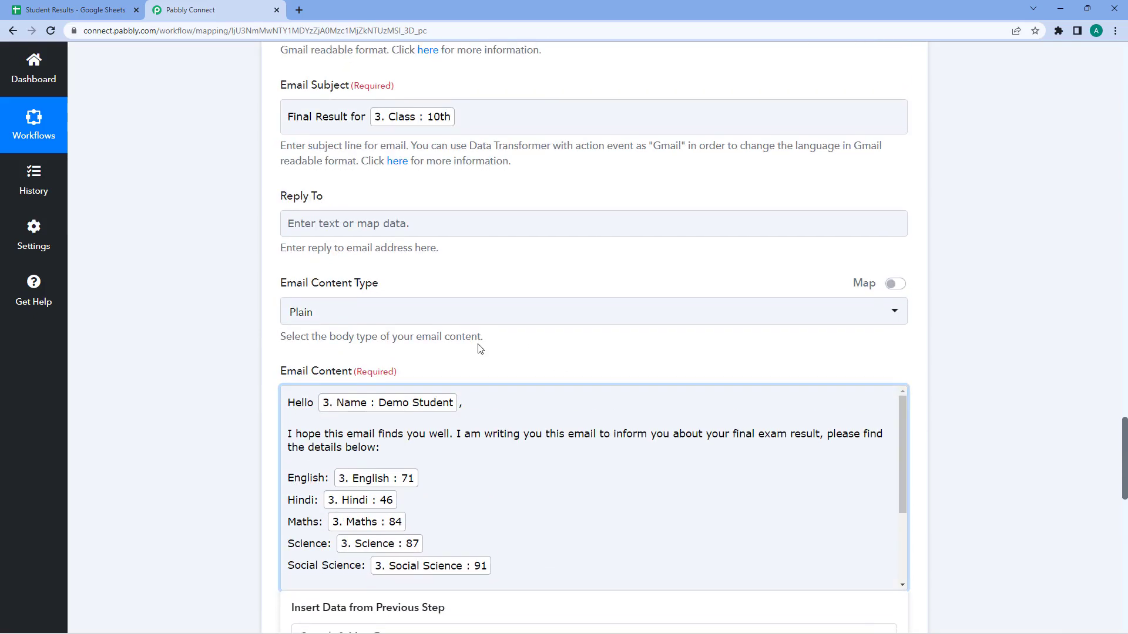
pyautogui.scroll(-5, 479, 349)
pyautogui.click(223, 209)
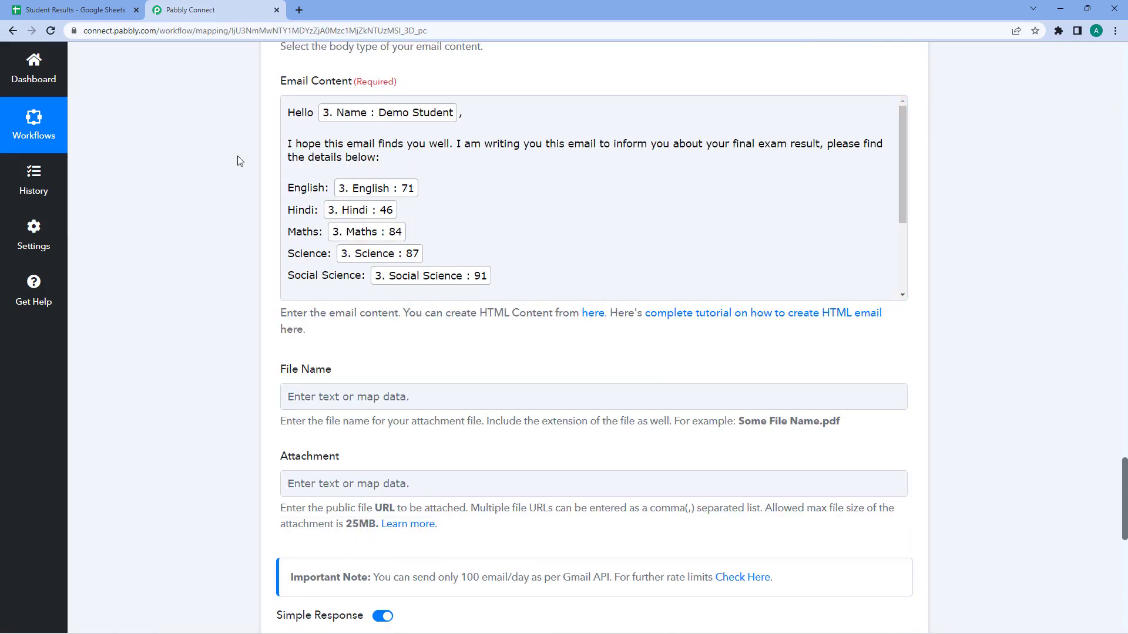
pyautogui.scroll(-3, 237, 157)
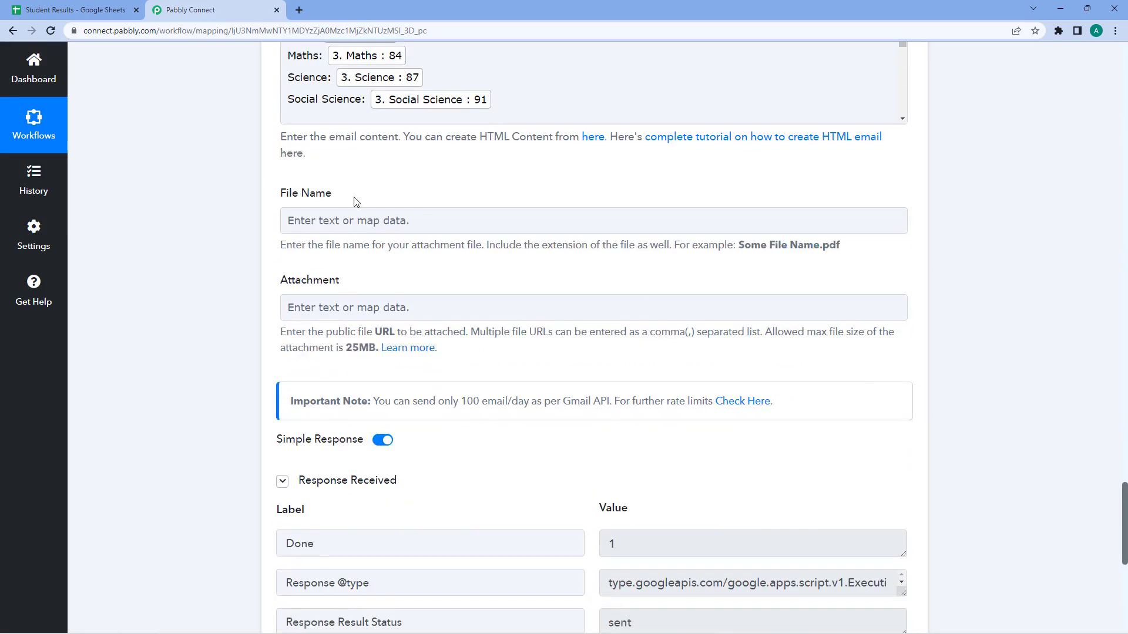
pyautogui.scroll(4, 355, 201)
pyautogui.scroll(-8, 446, 294)
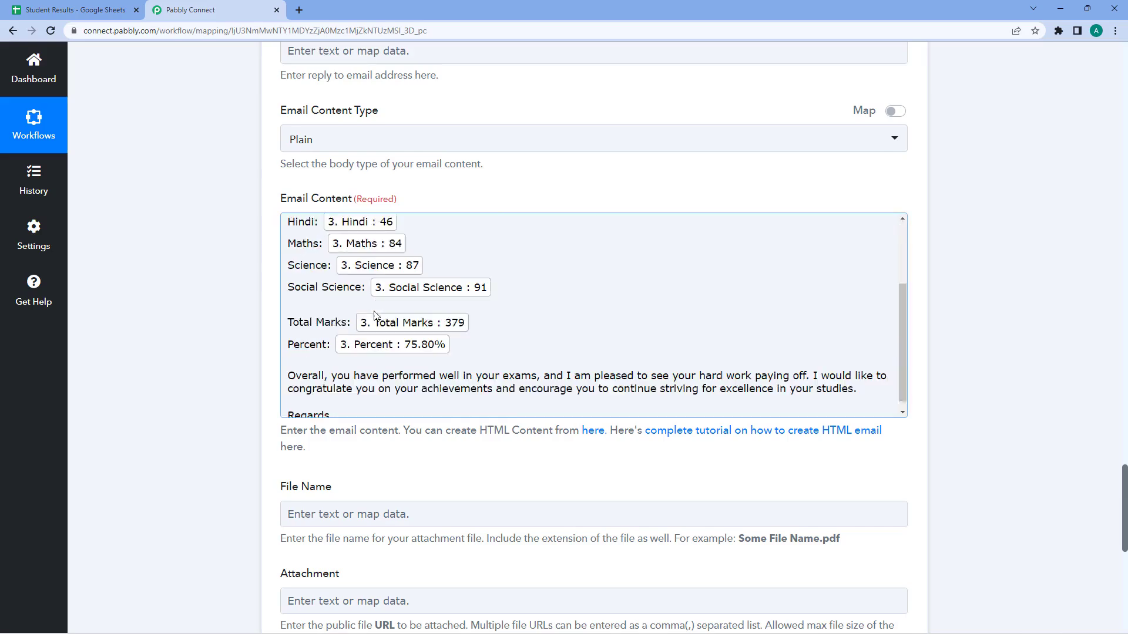
pyautogui.scroll(3, 316, 324)
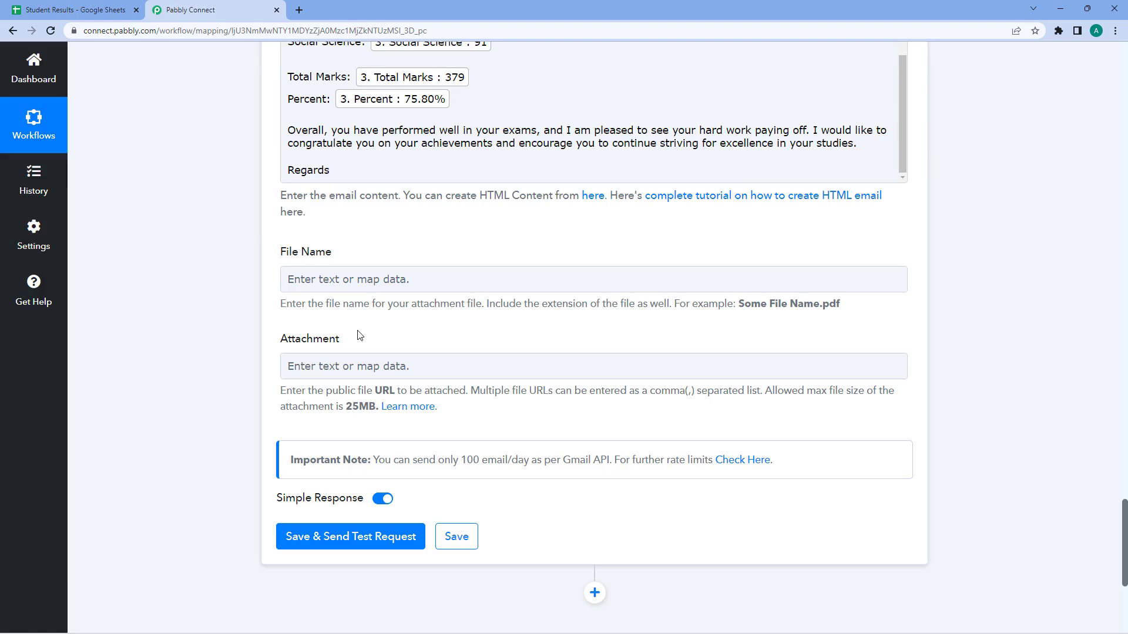
# Step: Save the Gmail action, send a test request and check the Response Result Status
pyautogui.click(393, 285)
pyautogui.scroll(-2, 386, 249)
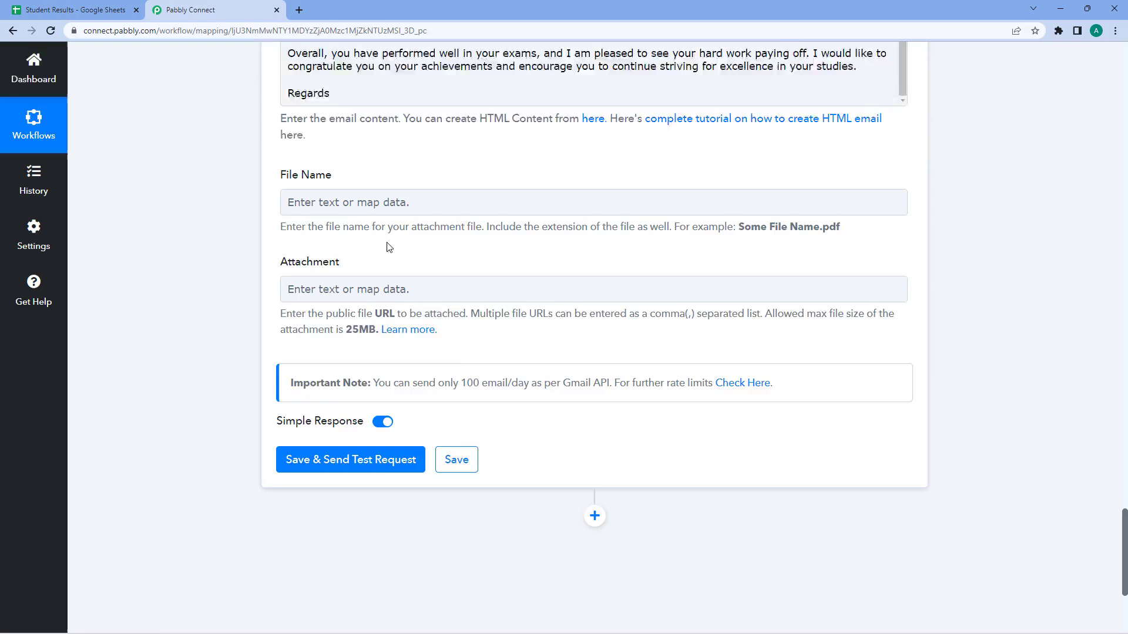
pyautogui.click(376, 420)
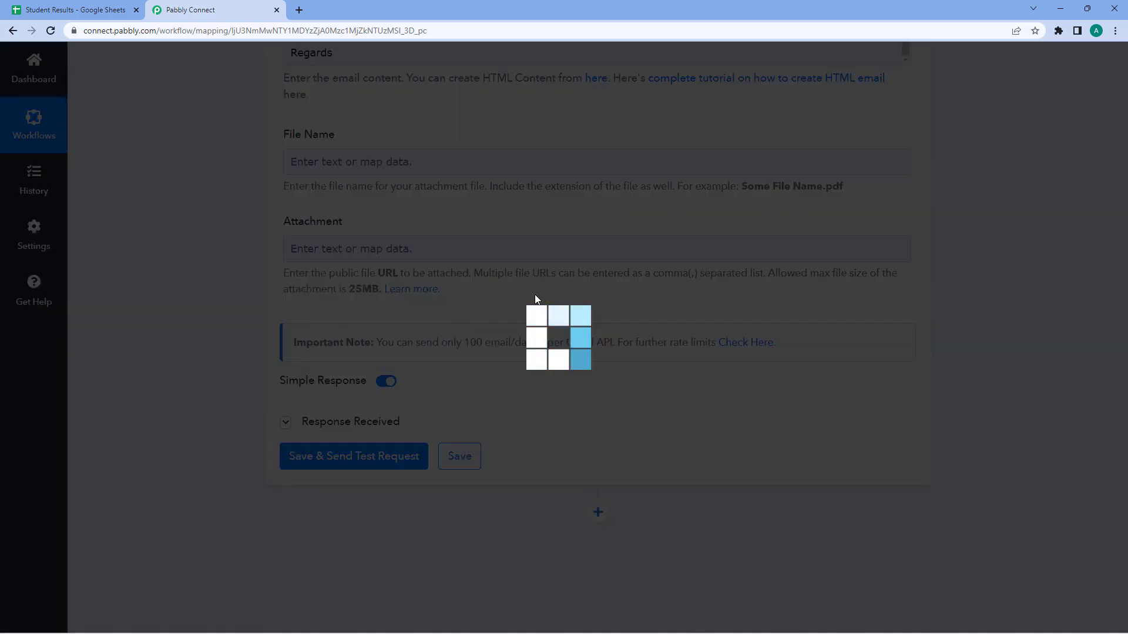
pyautogui.scroll(-2, 330, 312)
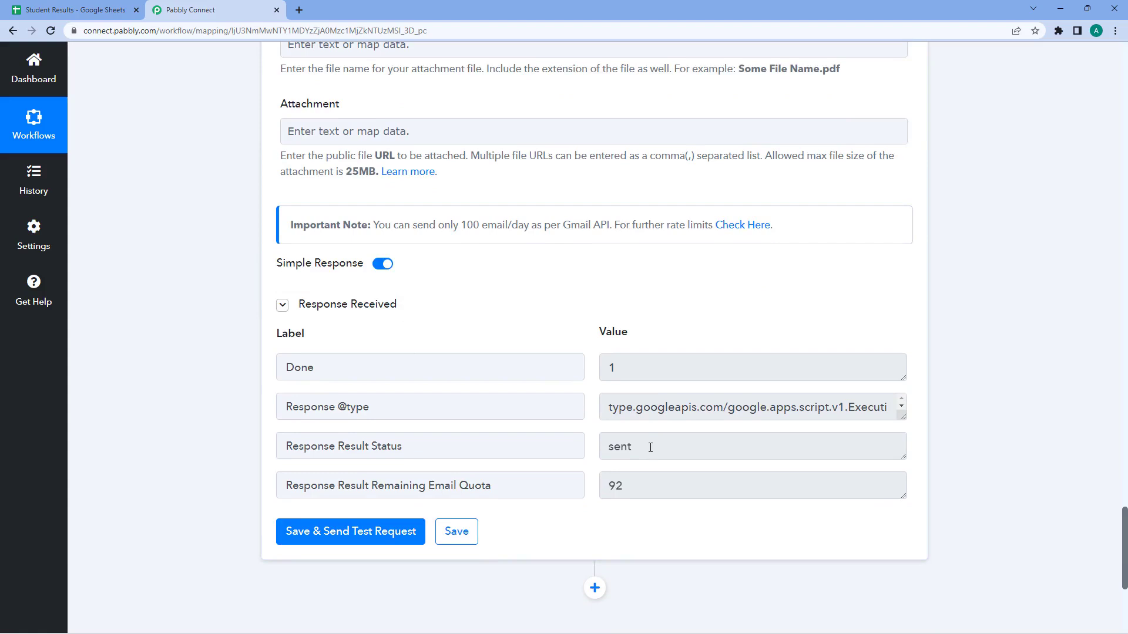
pyautogui.moveTo(648, 448); pyautogui.dragTo(600, 452)
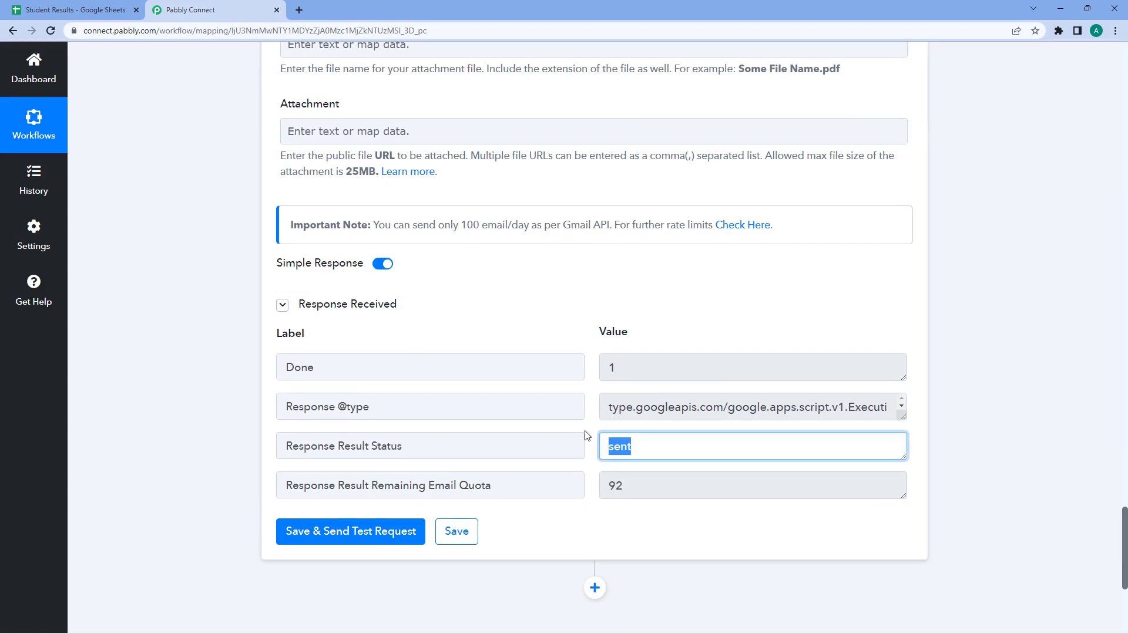
pyautogui.click(585, 435)
# Step: Review the Gmail action's mapped email content, subject, sender name and recipient address
pyautogui.scroll(7, 560, 356)
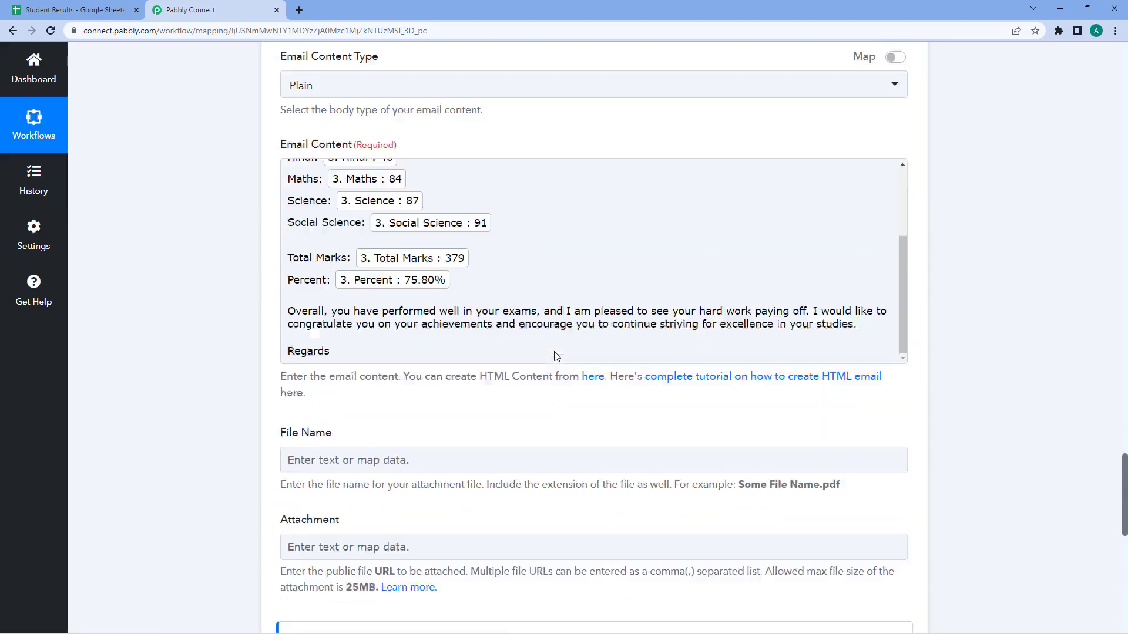
pyautogui.scroll(2, 556, 356)
pyautogui.scroll(3, 491, 335)
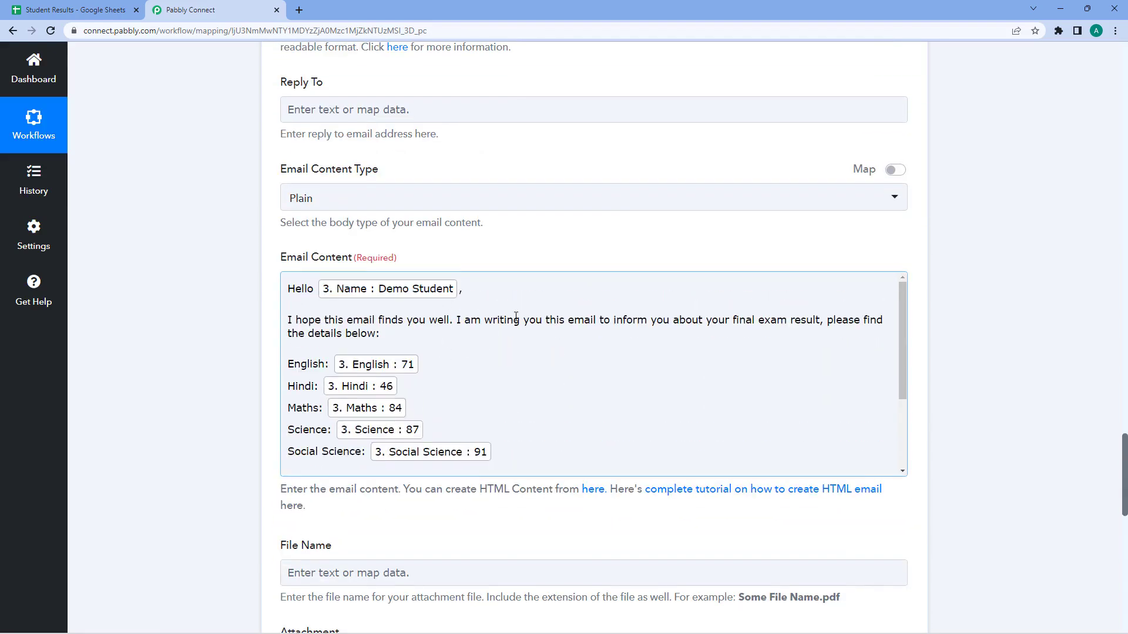
pyautogui.scroll(4, 515, 246)
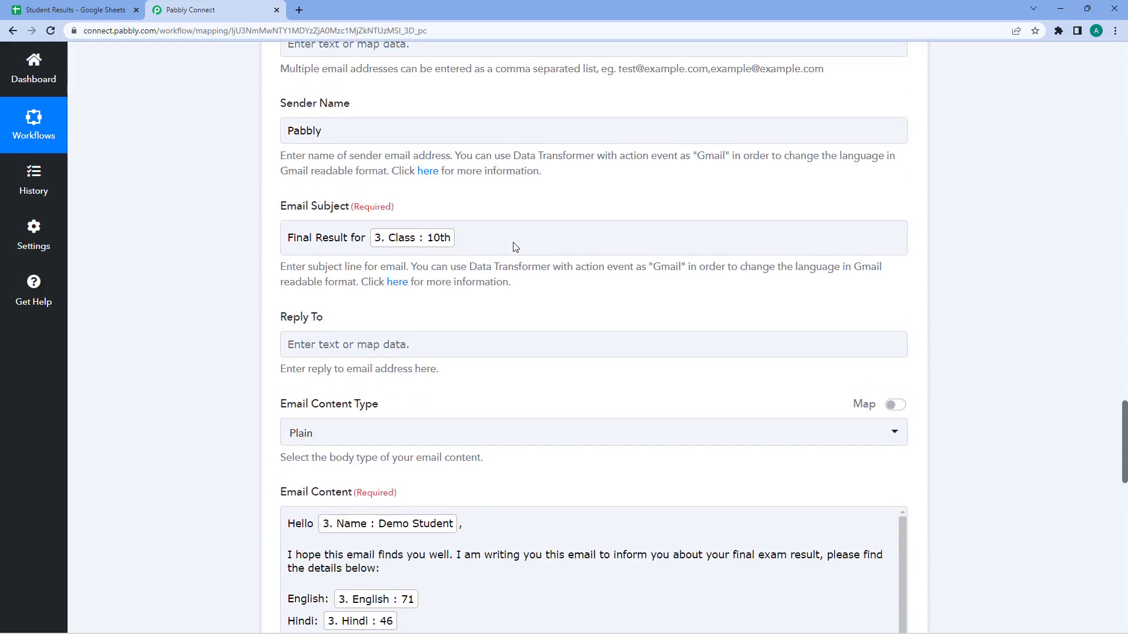
pyautogui.scroll(7, 515, 247)
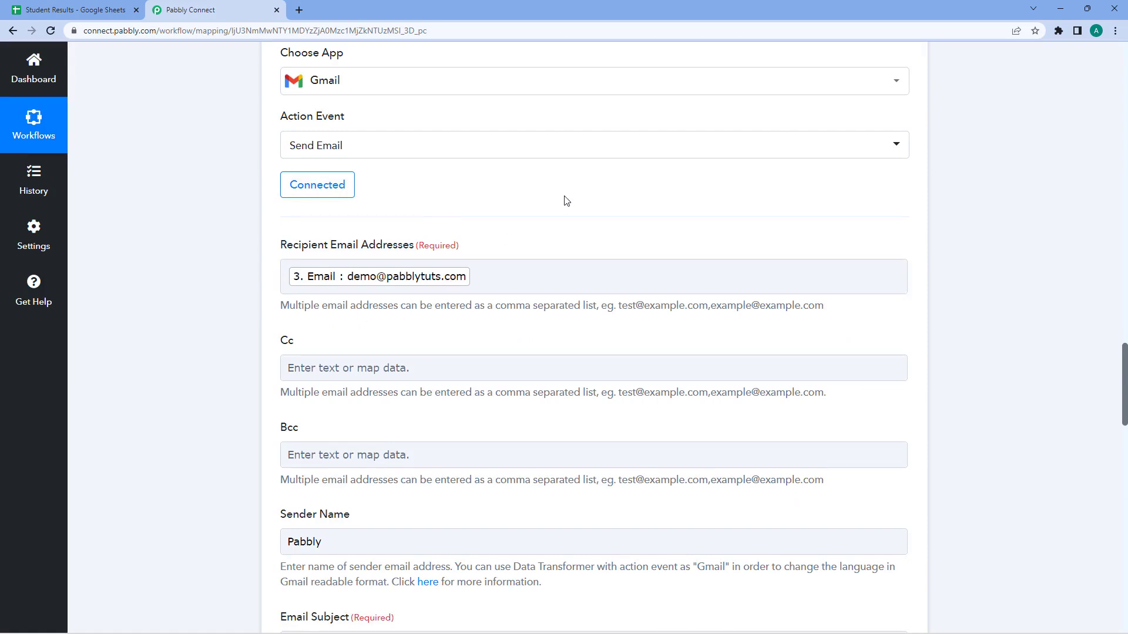
# Step: Switch to the Gmail inbox, open the "Final Result for 10th" email and check its subject and marks
pyautogui.hotkey('alt', 'Tab')
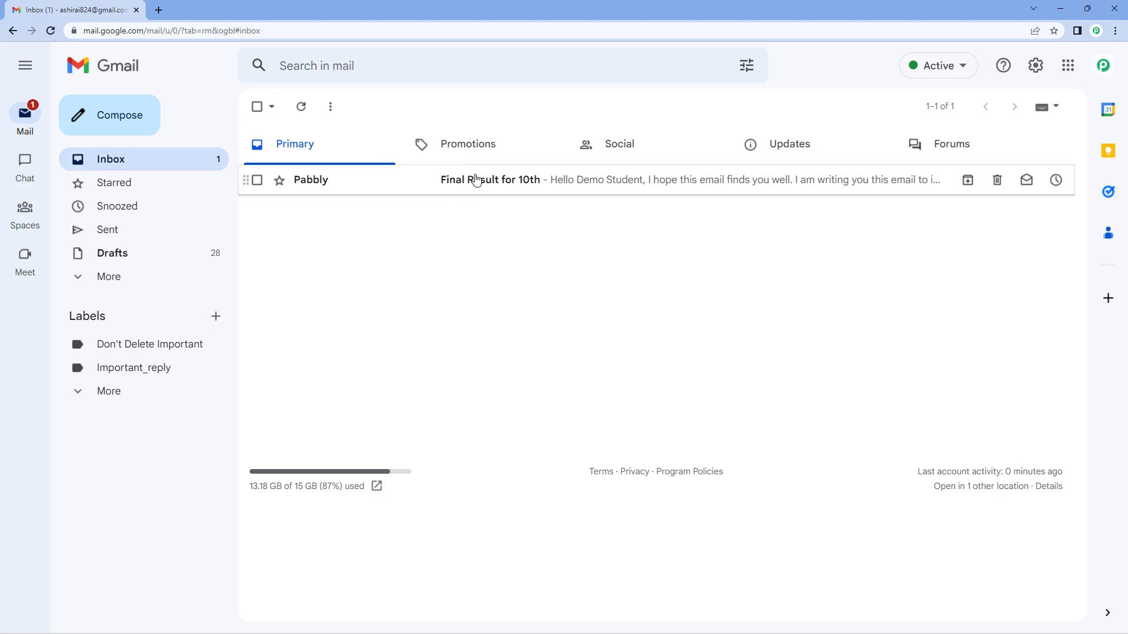
pyautogui.click(404, 184)
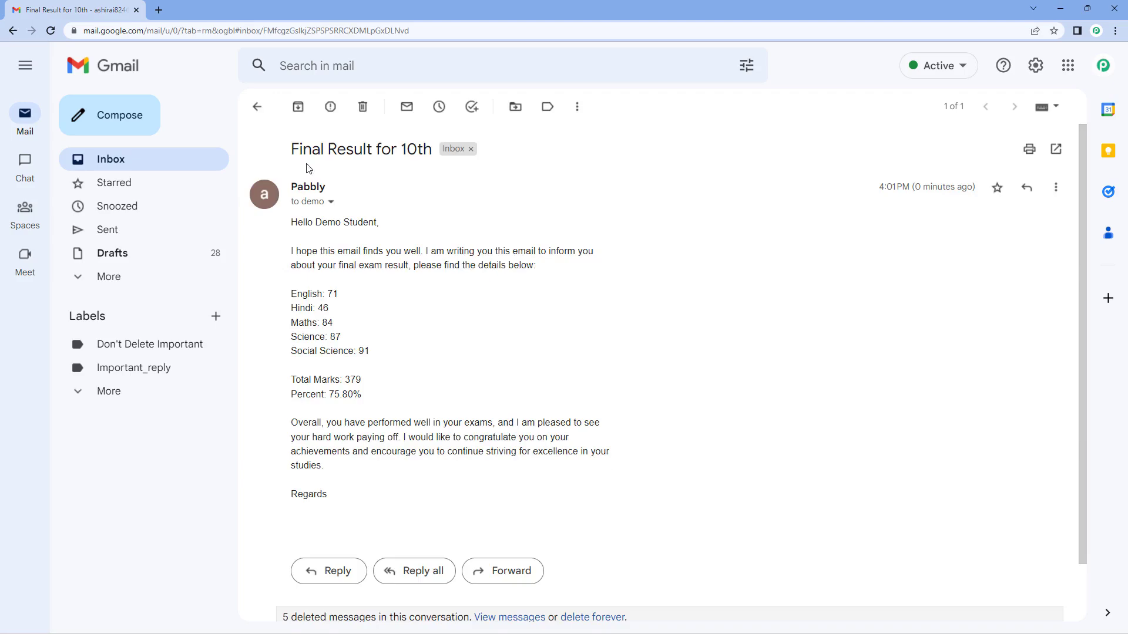
pyautogui.moveTo(288, 152); pyautogui.dragTo(446, 154)
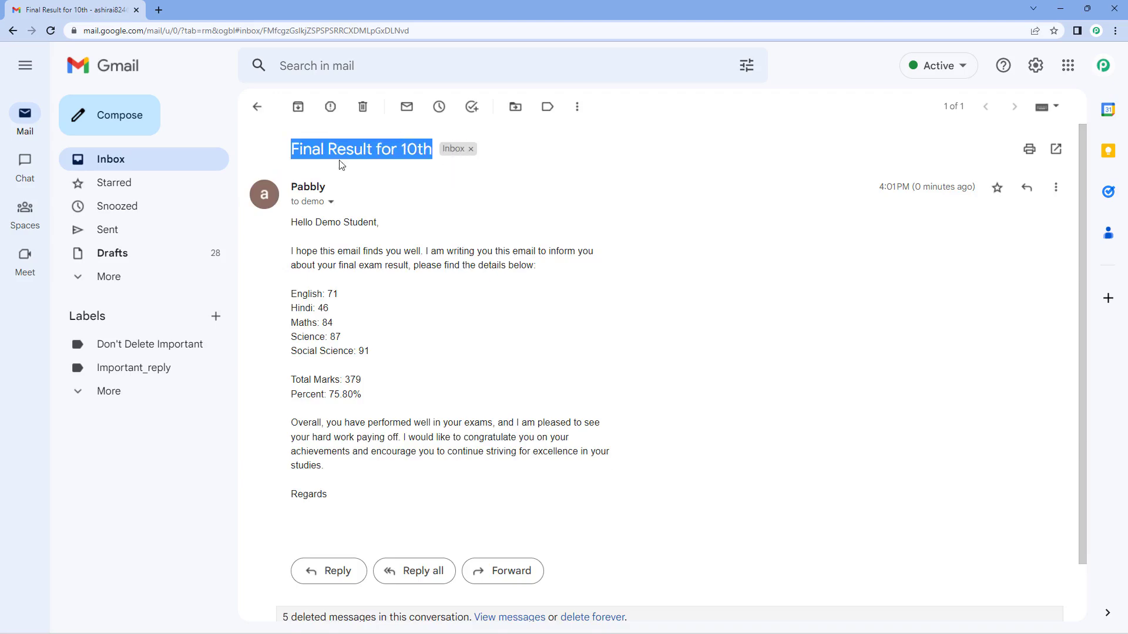
pyautogui.click(352, 153)
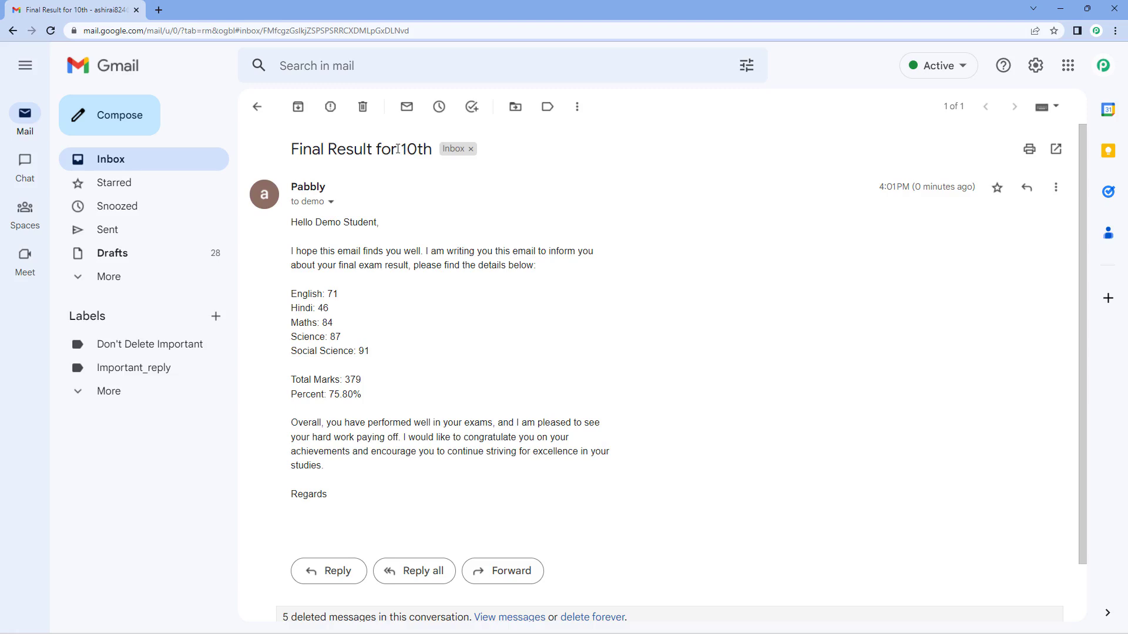
pyautogui.scroll(-1, 353, 155)
pyautogui.moveTo(289, 169); pyautogui.dragTo(409, 417)
pyautogui.click(376, 320)
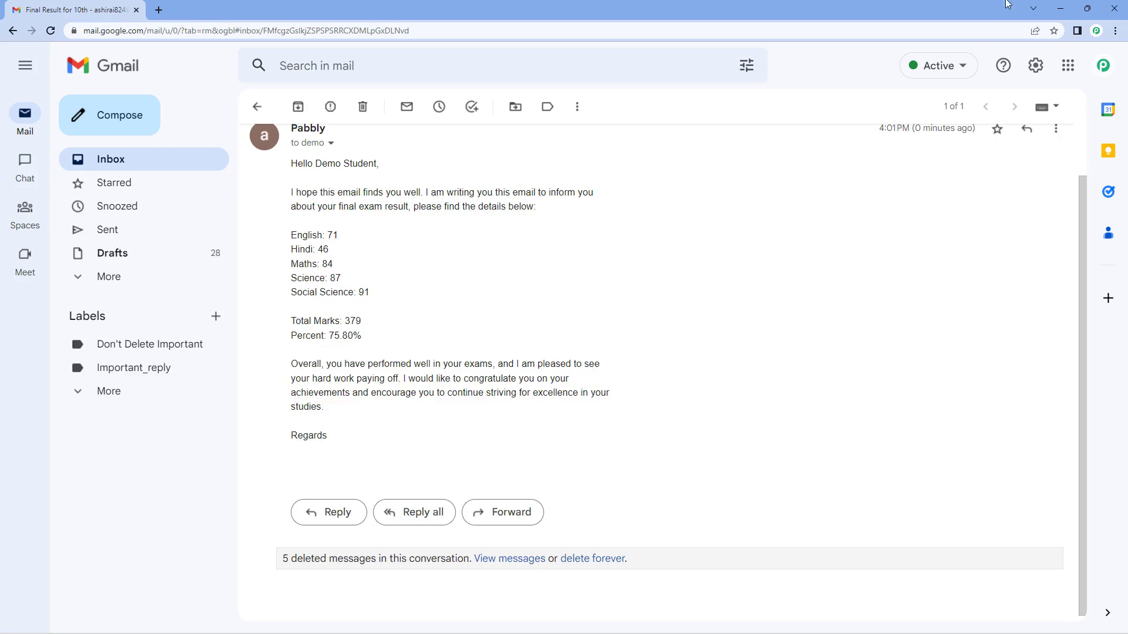
# Step: Return to Pabbly Connect and collapse the Gmail, Iterator and Google Sheets steps of the workflow
pyautogui.click(1060, 8)
pyautogui.scroll(2, 491, 206)
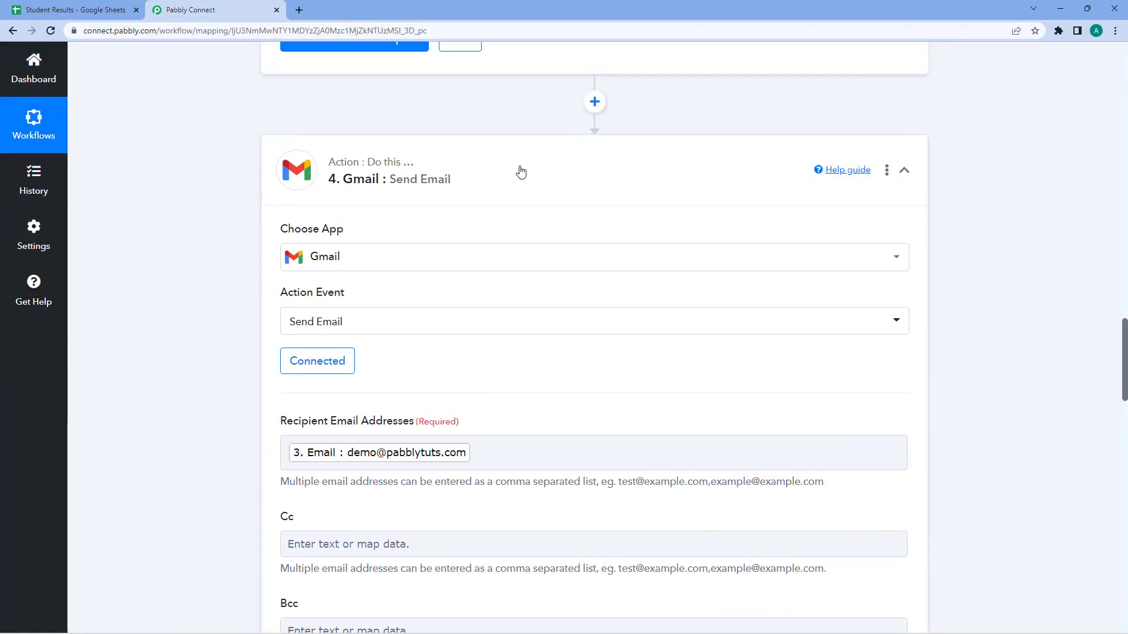
pyautogui.click(518, 171)
pyautogui.scroll(8, 844, 139)
pyautogui.scroll(15, 945, 205)
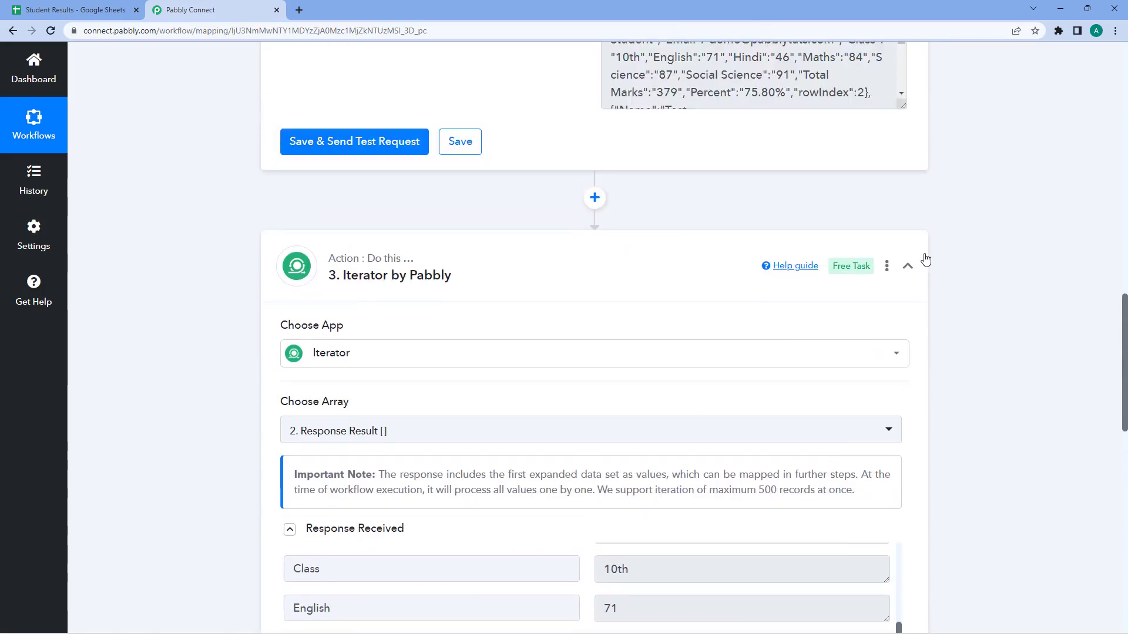
pyautogui.scroll(5, 922, 182)
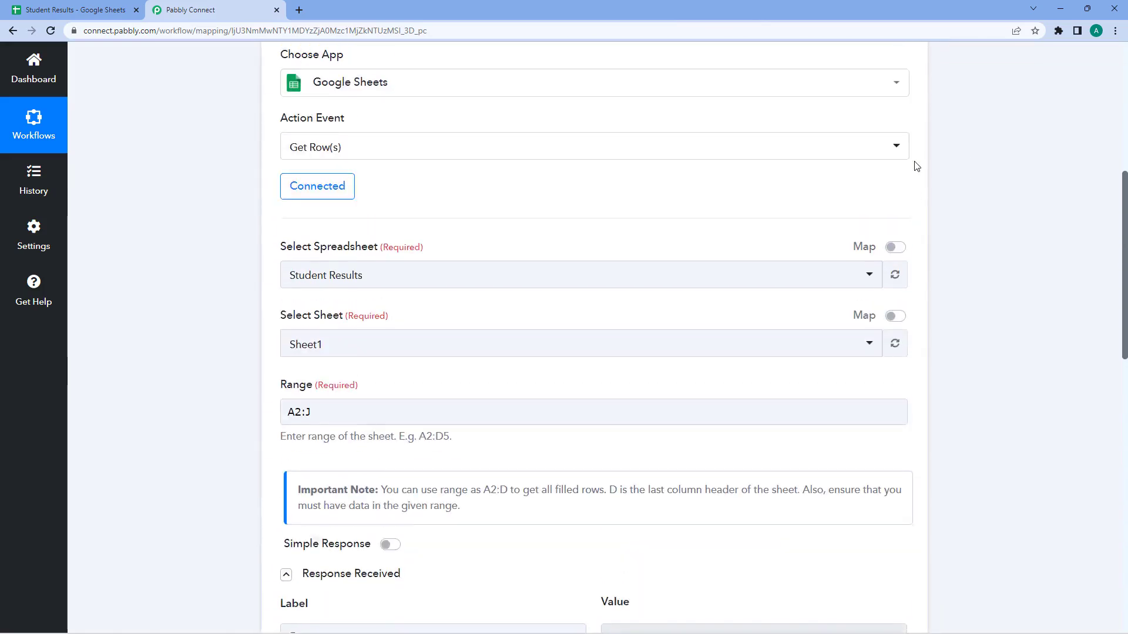
pyautogui.scroll(4, 947, 177)
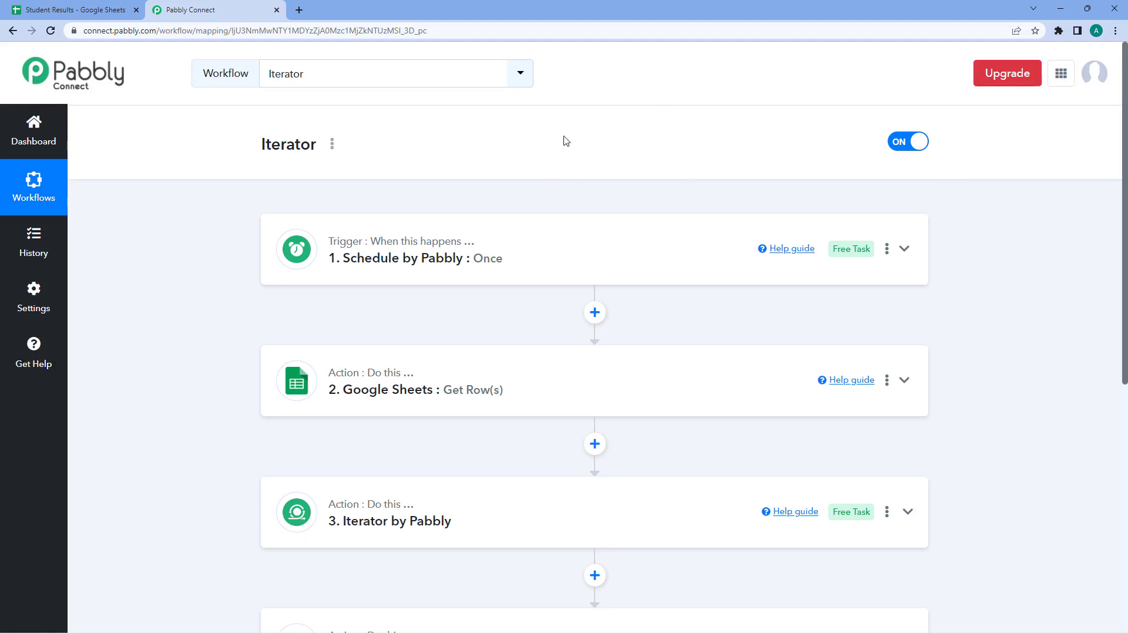
# Step: Check the student rows in the Student Results sheet and review the workflow's four steps in Pabbly Connect
pyautogui.click(55, 10)
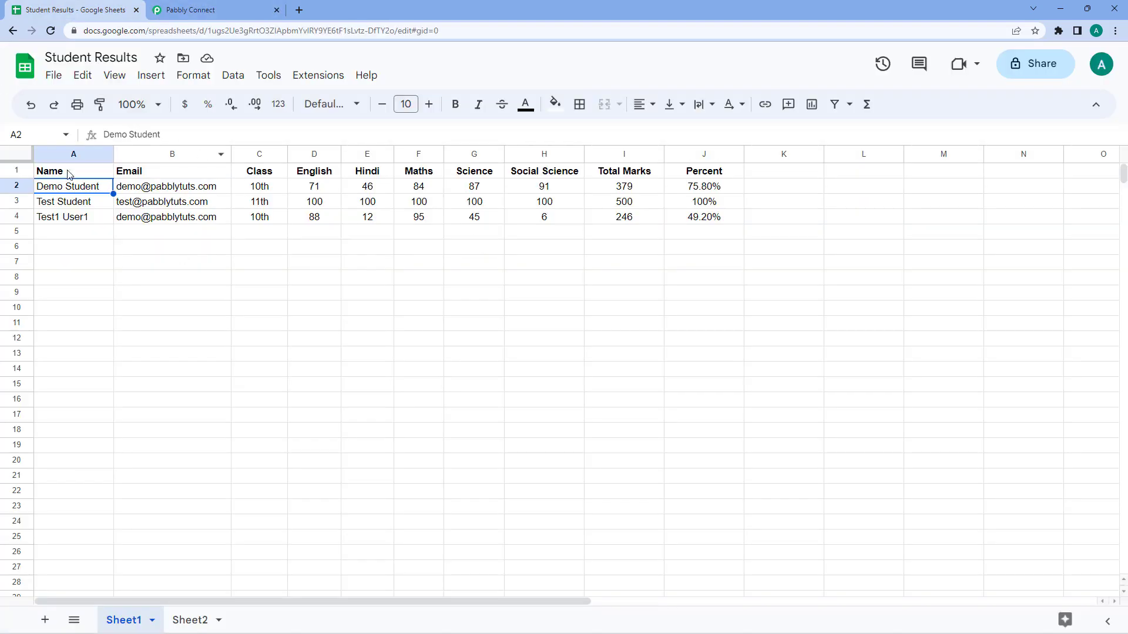
pyautogui.click(212, 10)
pyautogui.scroll(-4, 193, 262)
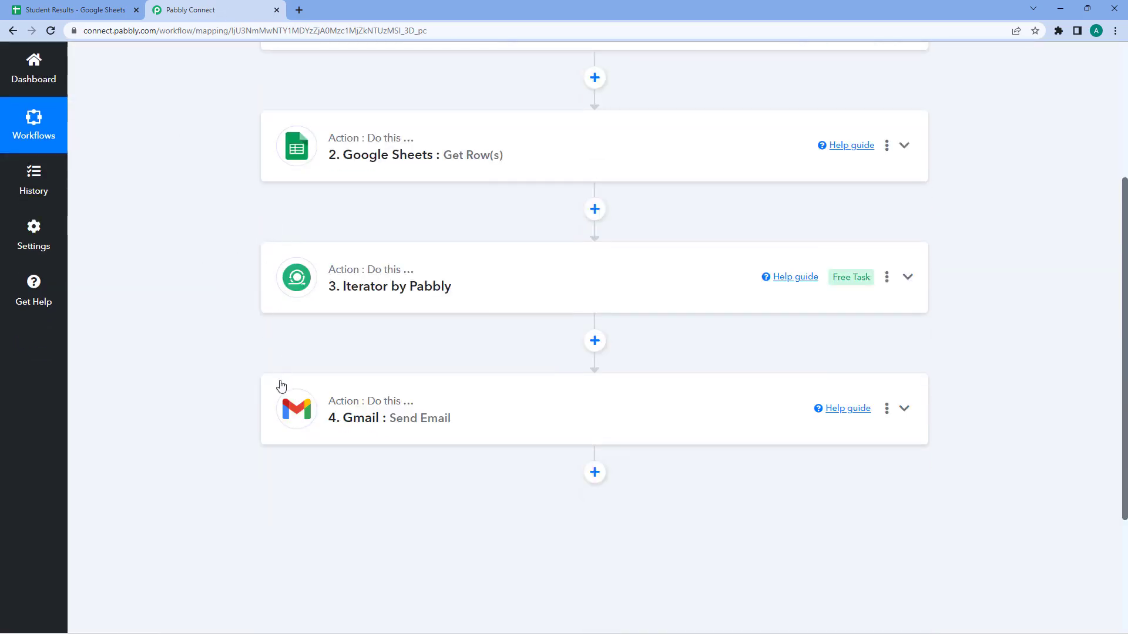
pyautogui.scroll(4, 504, 263)
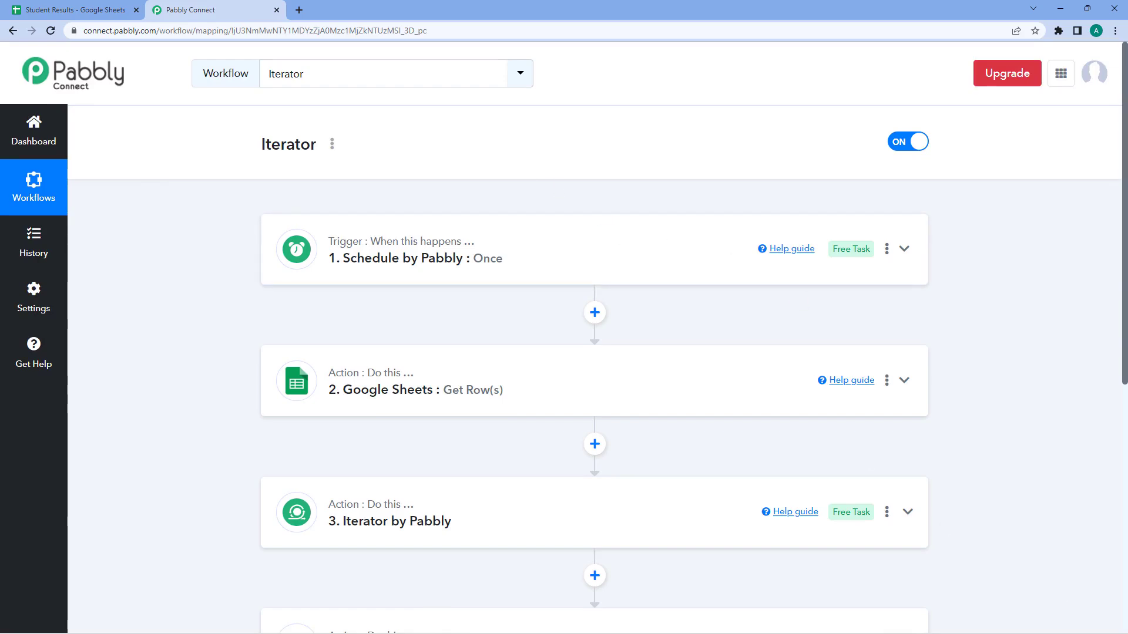
# Step: Set the Schedule by Pabbly trigger's date to 03/25/2023 04:05 PM, save the schedule and collapse the trigger
pyautogui.moveTo(1122, 618)
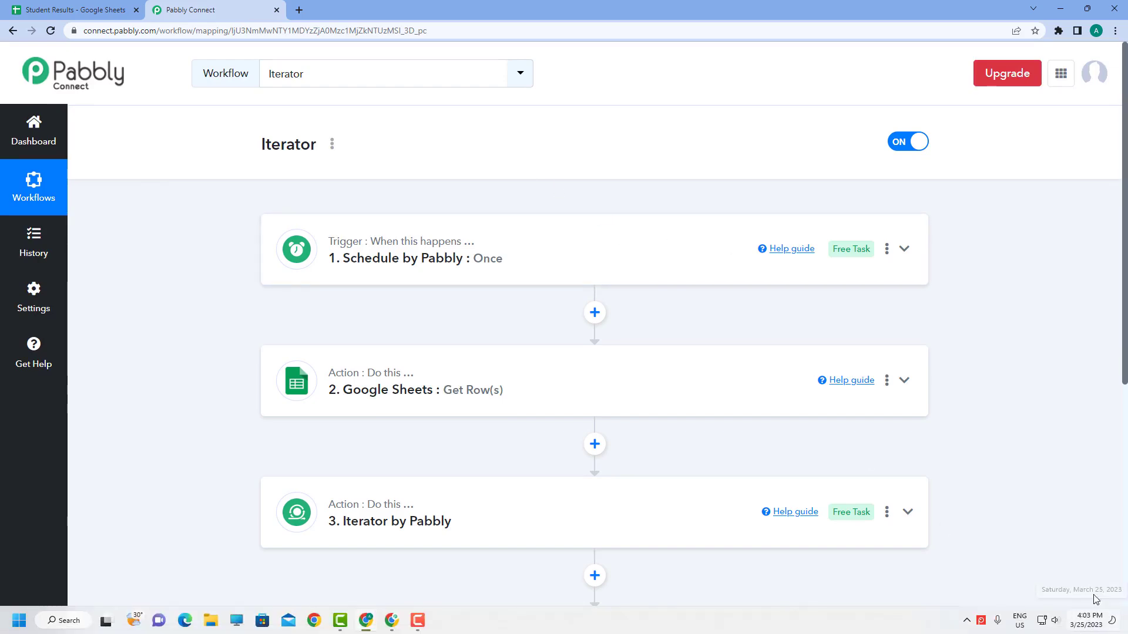
pyautogui.click(519, 251)
pyautogui.scroll(-3, 363, 292)
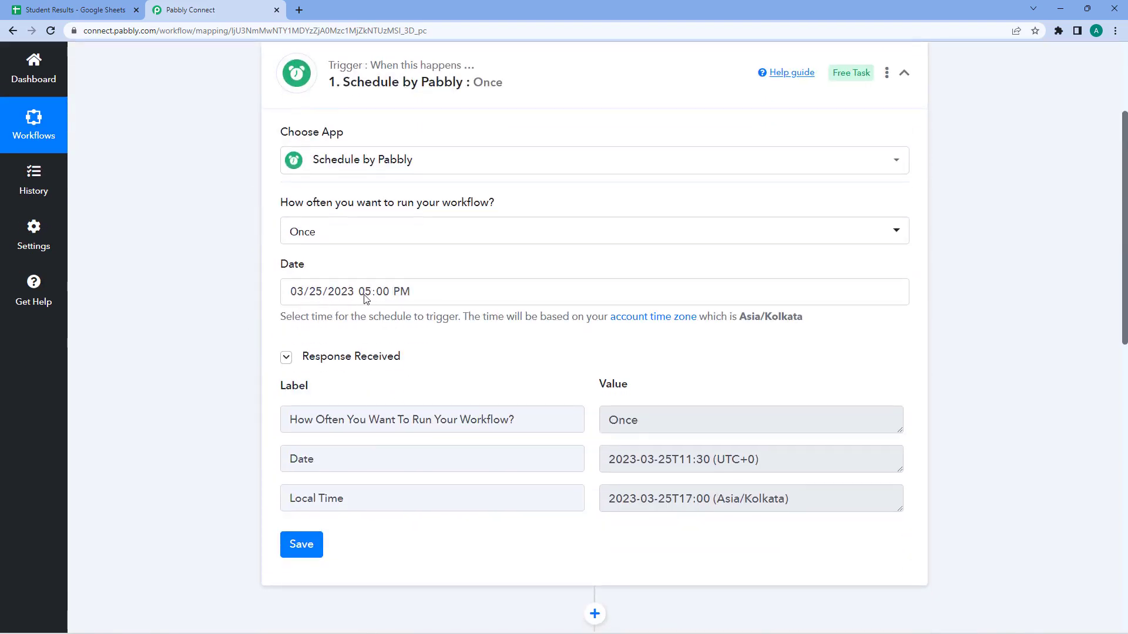
pyautogui.click(365, 299)
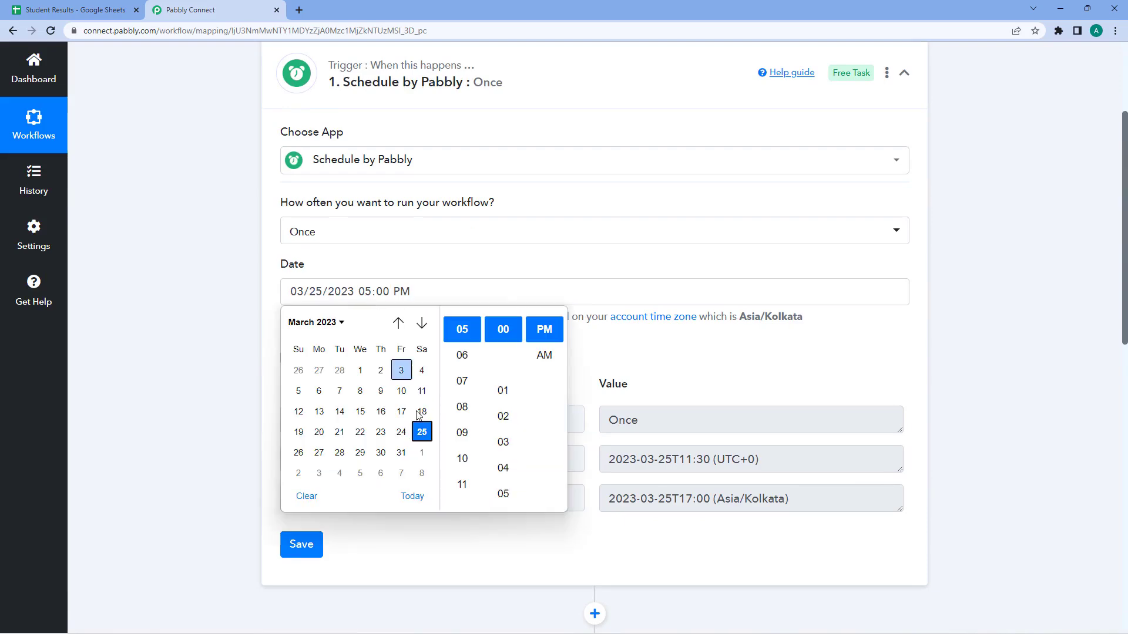
pyautogui.scroll(2, 462, 364)
pyautogui.click(462, 418)
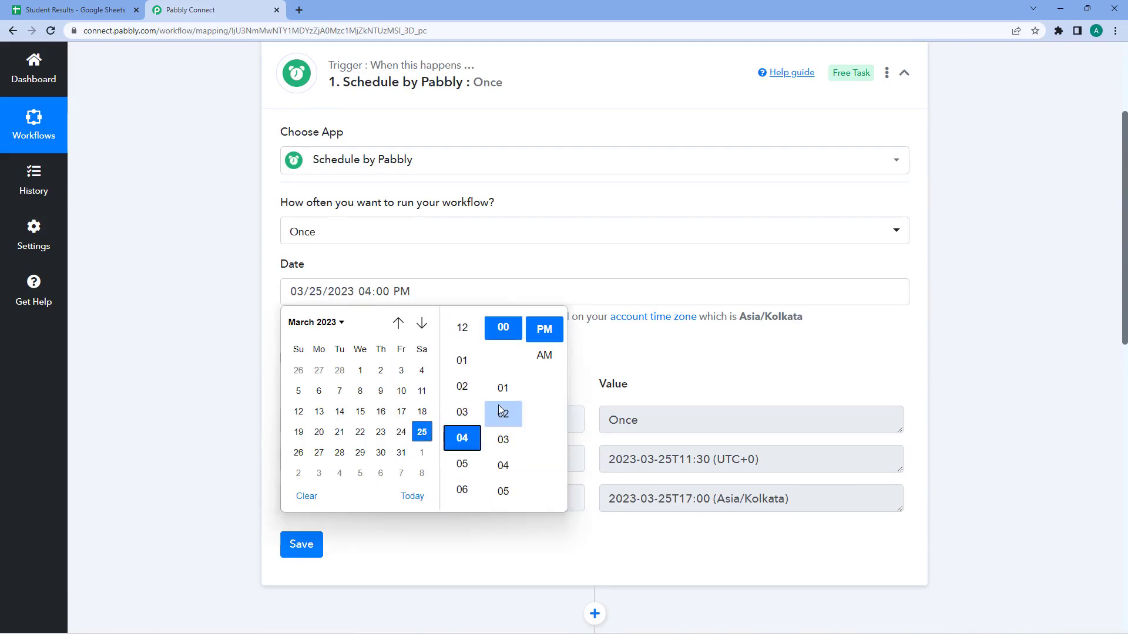
pyautogui.scroll(-2, 503, 411)
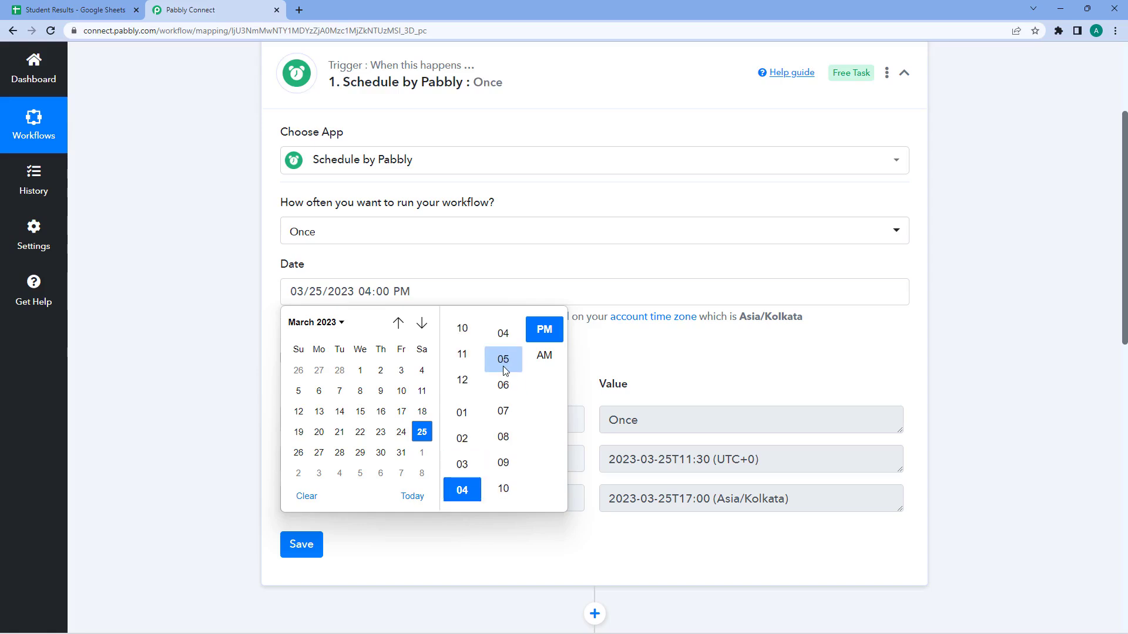
pyautogui.click(504, 375)
pyautogui.click(485, 287)
pyautogui.click(301, 543)
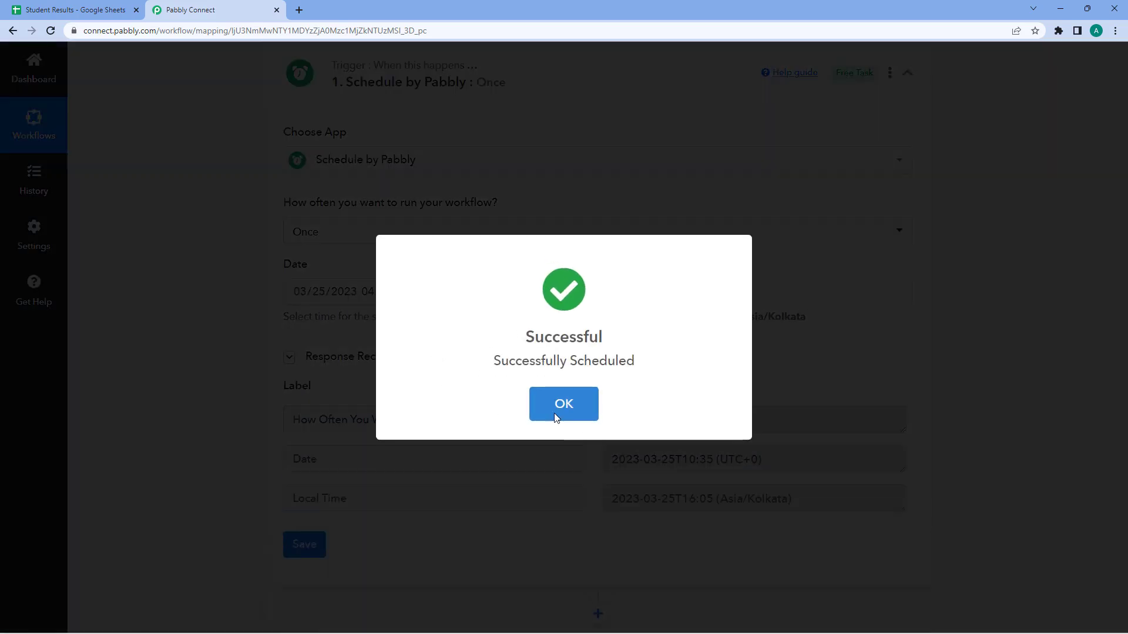
pyautogui.click(555, 415)
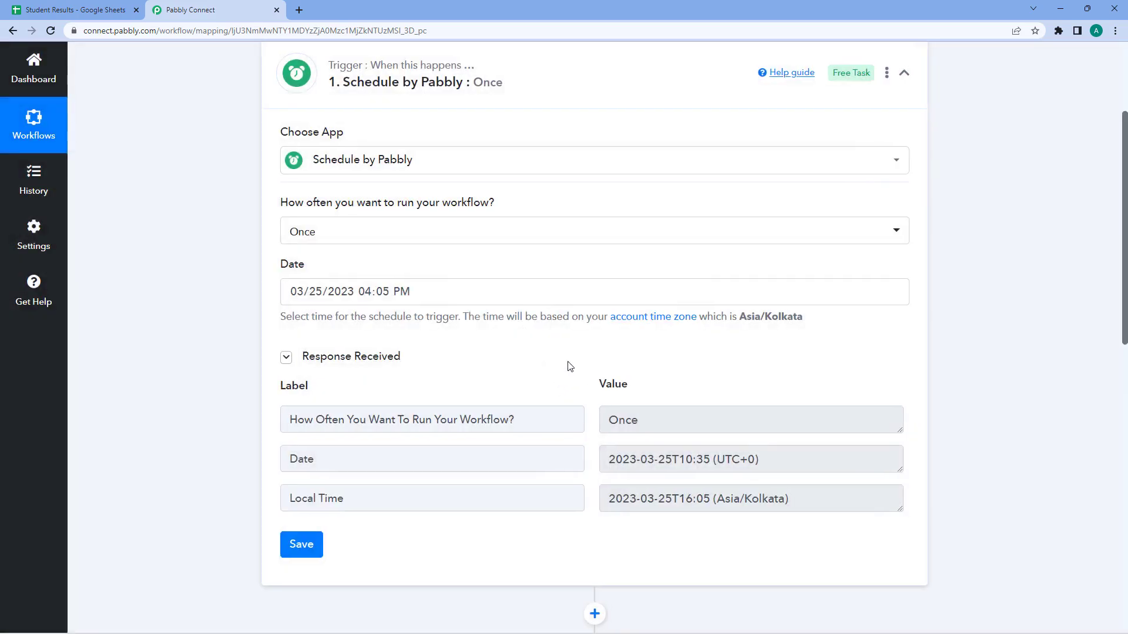
pyautogui.scroll(3, 570, 367)
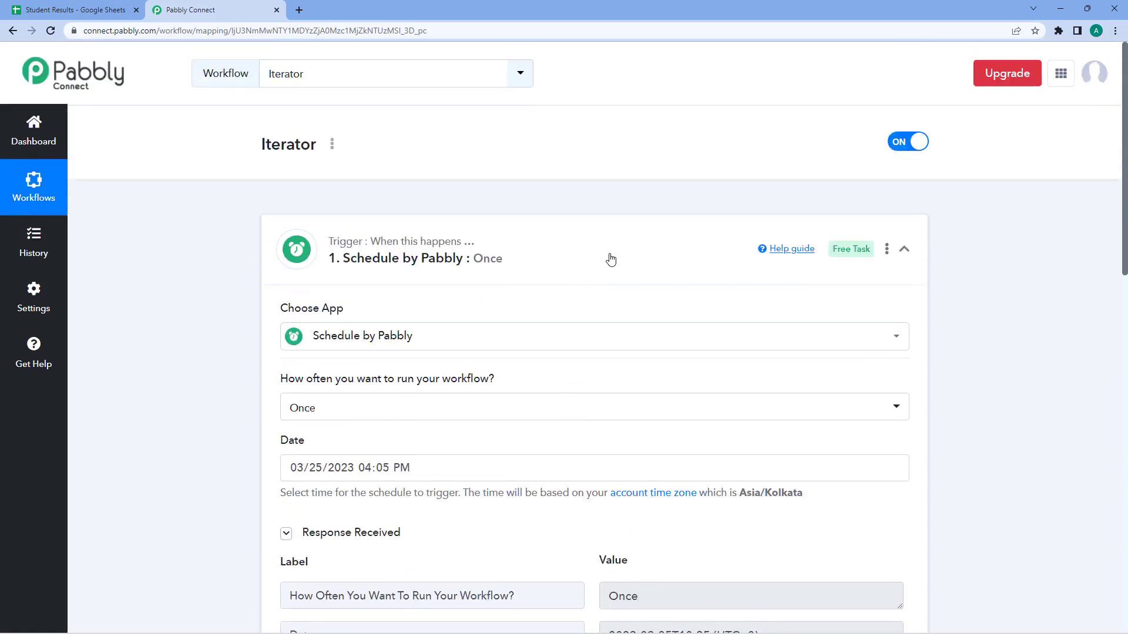
pyautogui.click(607, 256)
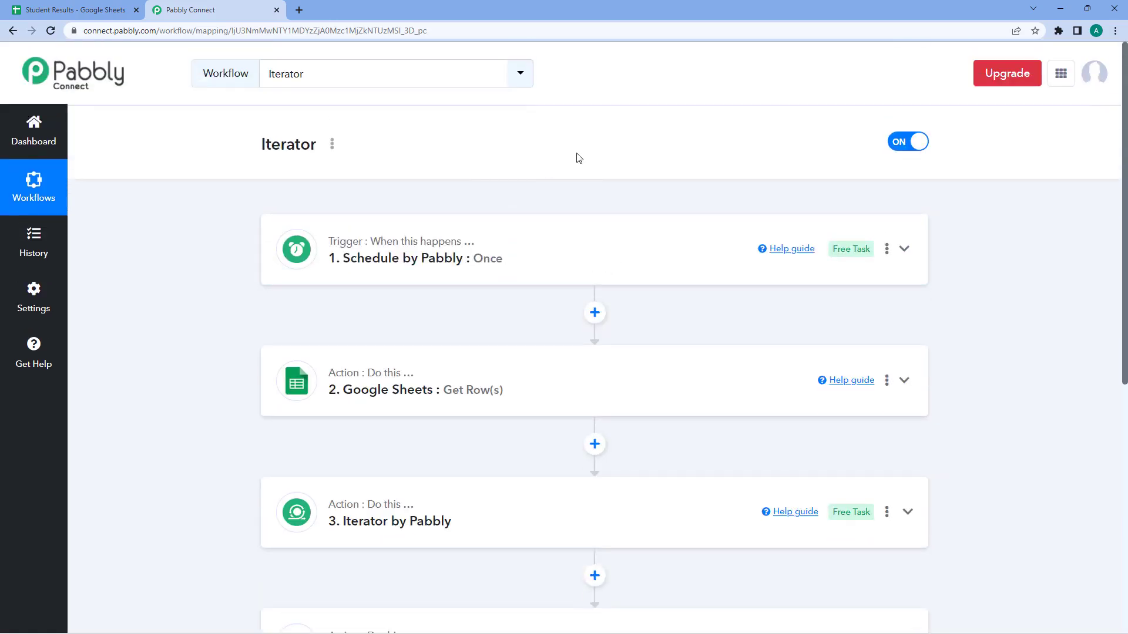
# Step: Switch to Gmail and go back from the open result email to the inbox list
pyautogui.hotkey('alt', 'Tab')
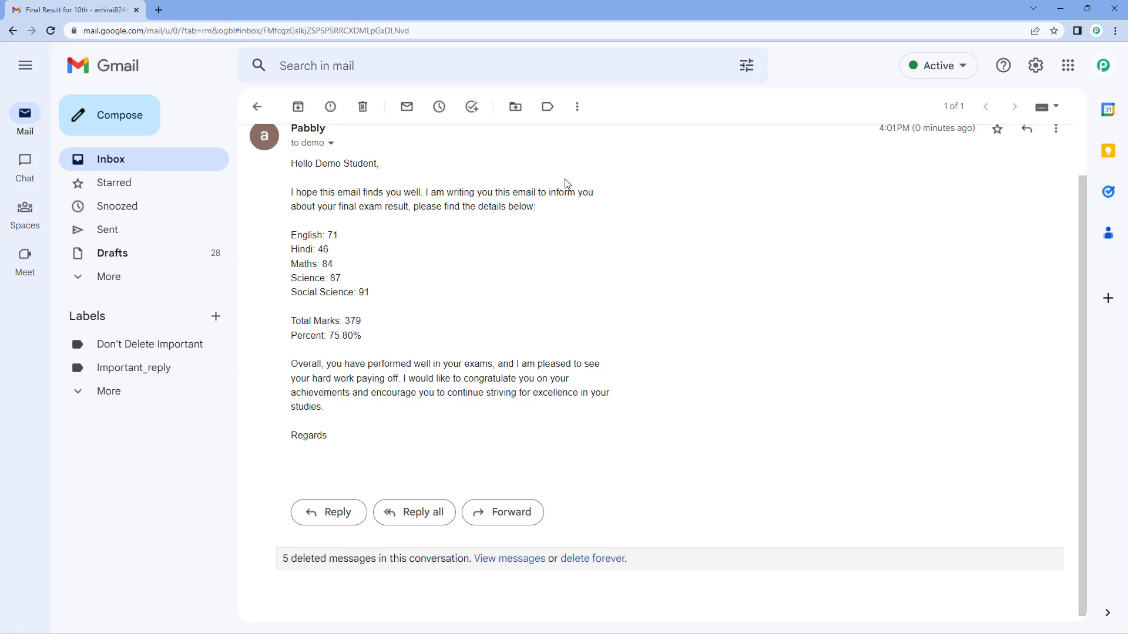
pyautogui.scroll(1, 338, 228)
pyautogui.click(255, 111)
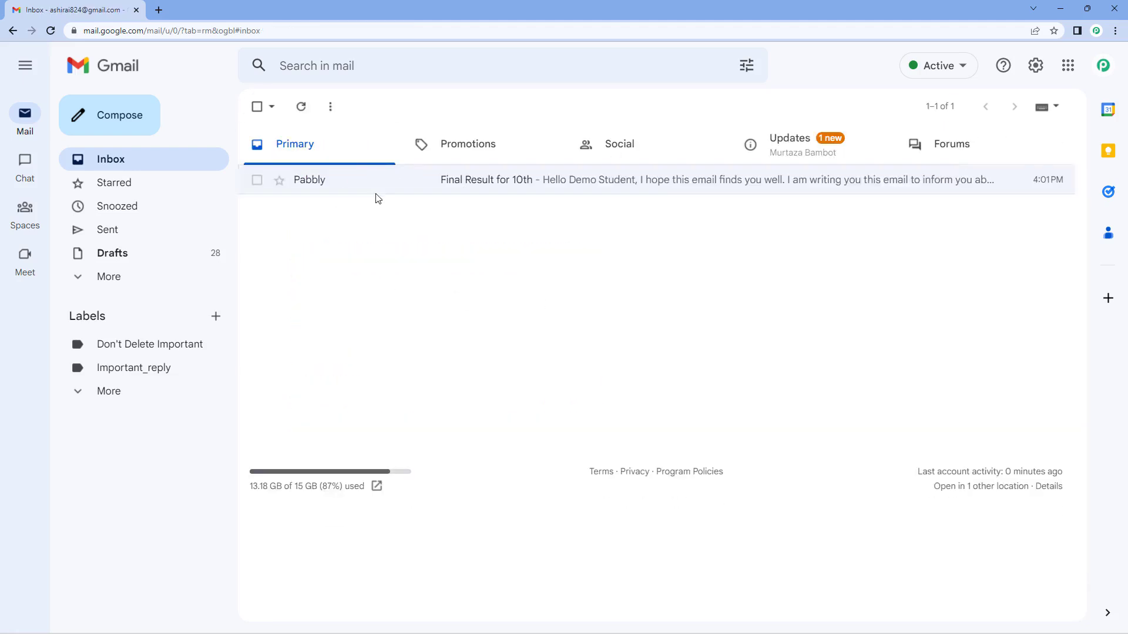
# Step: Check the student rows in the Student Results sheet and review the schedule date of the Schedule by Pabbly trigger in Pabbly Connect
pyautogui.hotkey('alt', 'Tab')
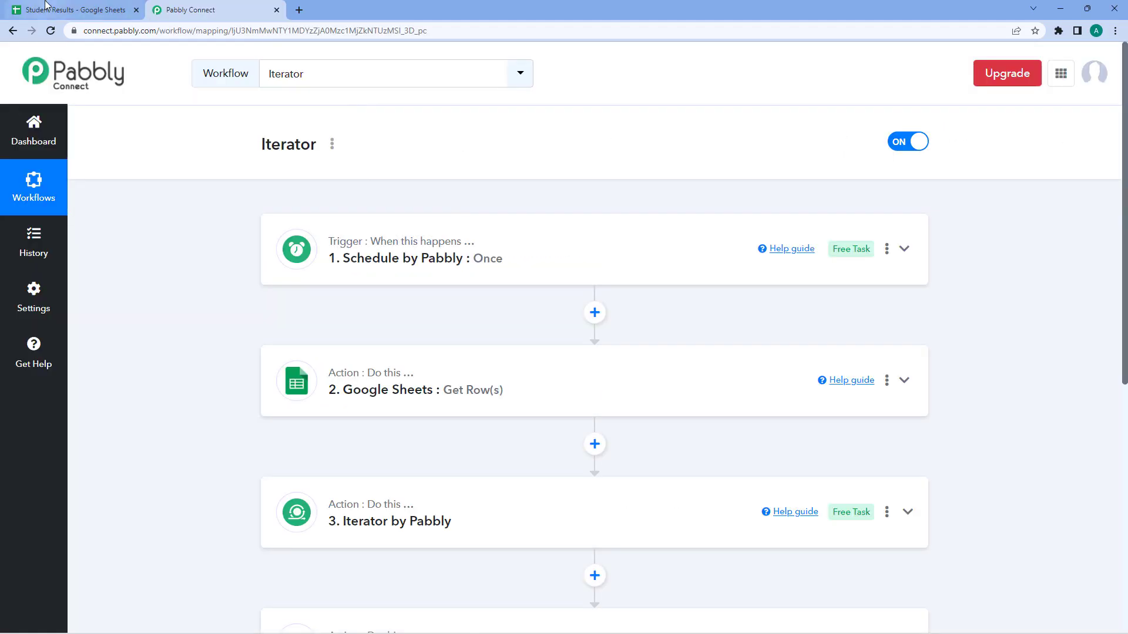
pyautogui.click(106, 10)
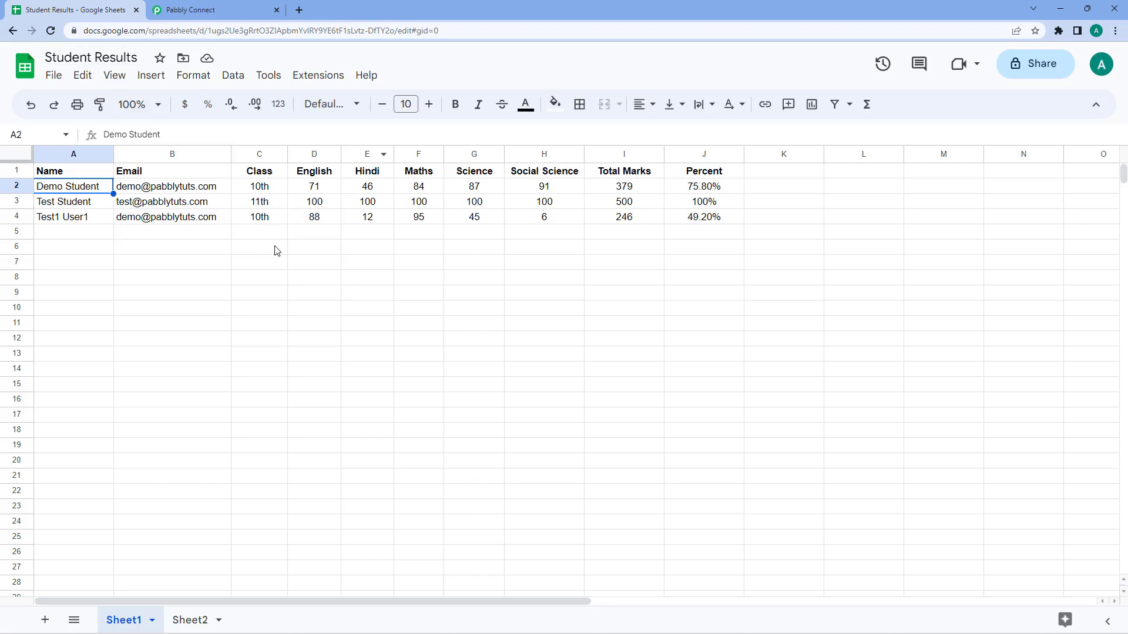
pyautogui.click(241, 10)
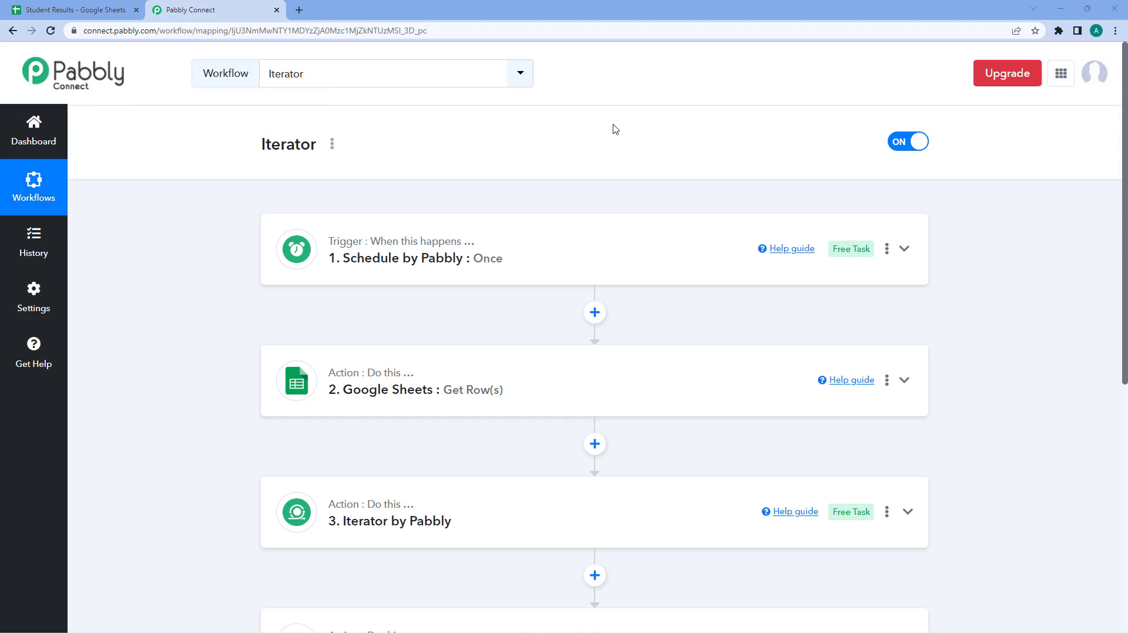
pyautogui.click(537, 252)
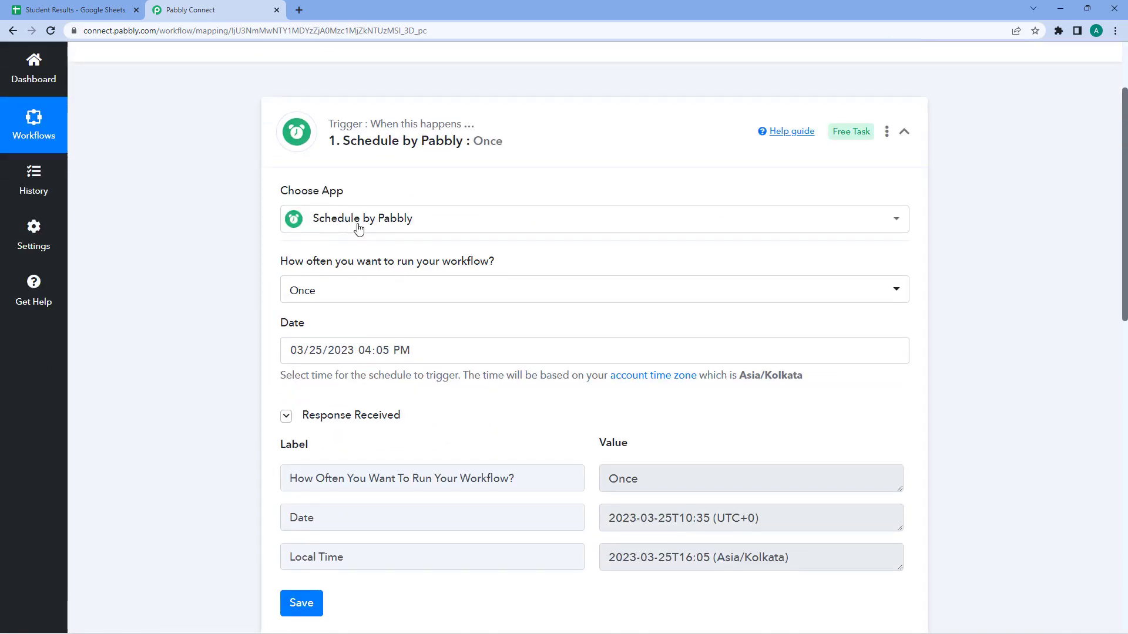
pyautogui.click(563, 154)
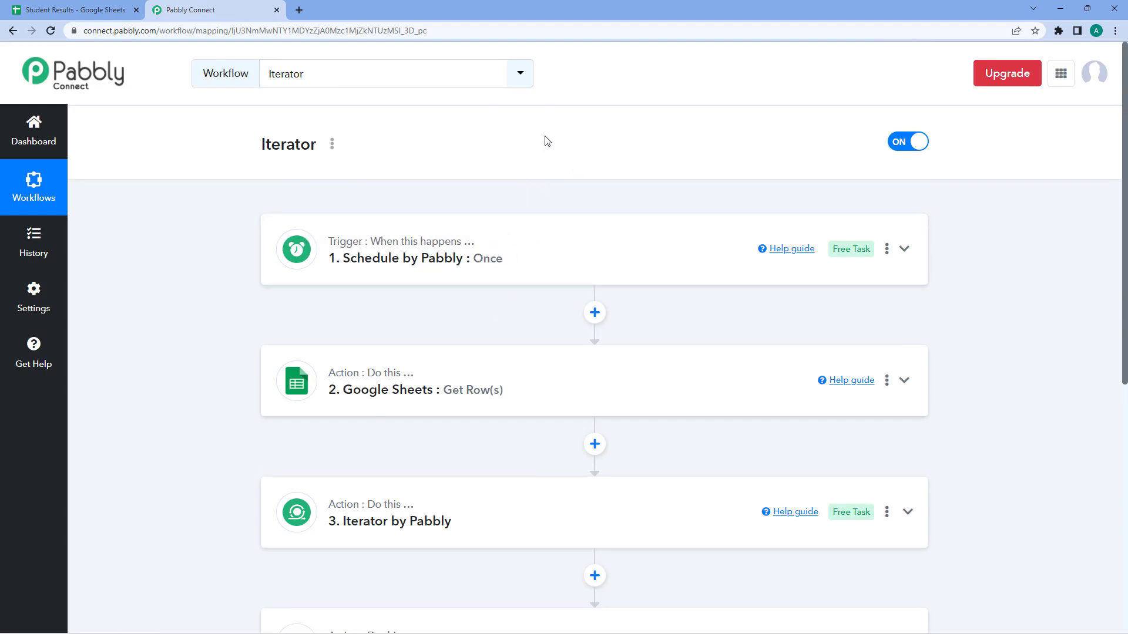
pyautogui.click(102, 7)
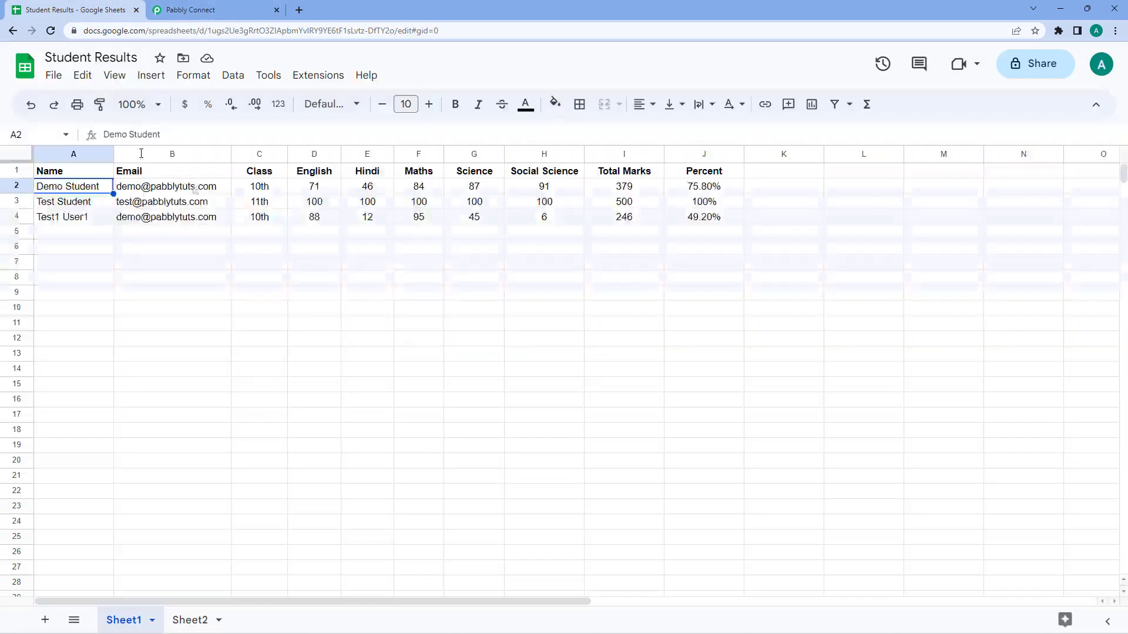
pyautogui.click(202, 9)
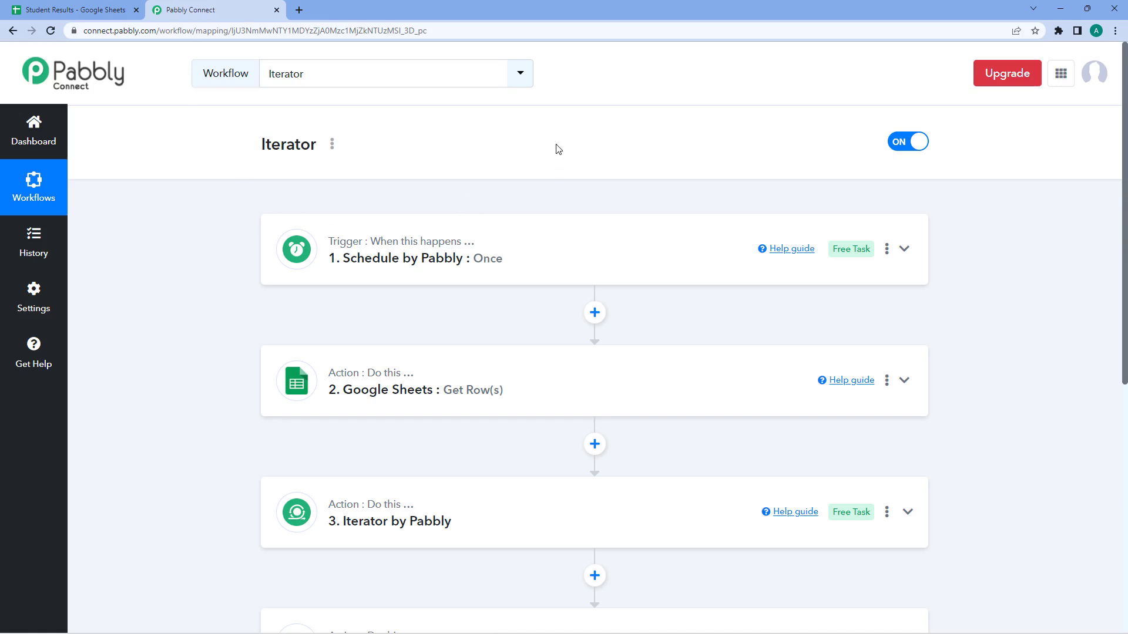
# Step: Switch to Gmail, check the greeting and marks in the newest "Final Result for 10th" message, and return to the inbox
pyautogui.hotkey('alt', 'Tab')
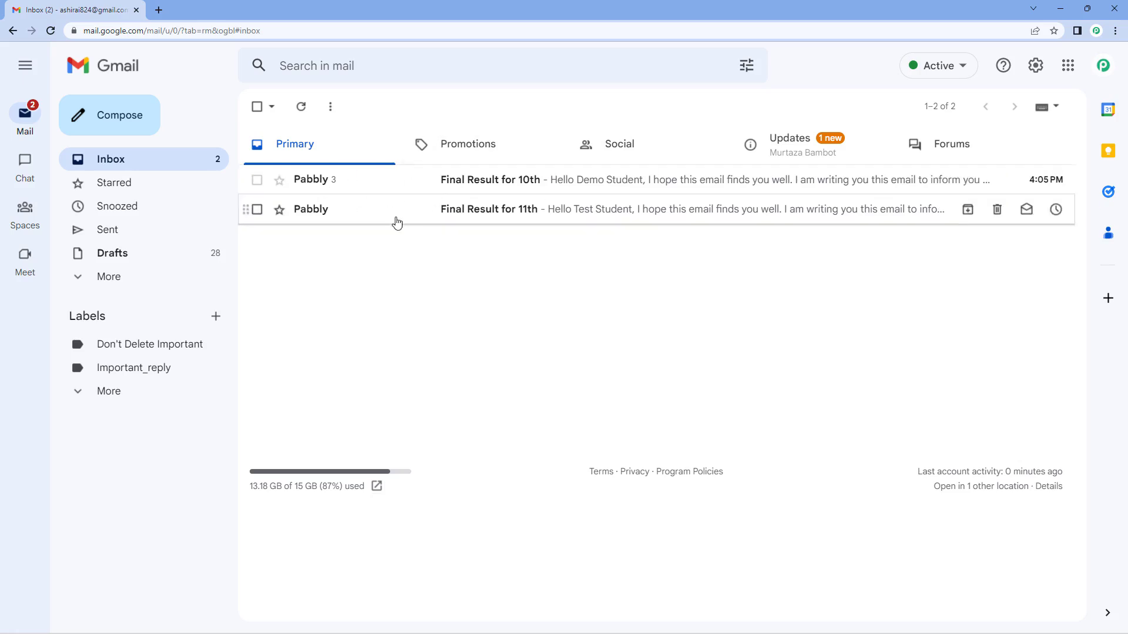
pyautogui.click(409, 189)
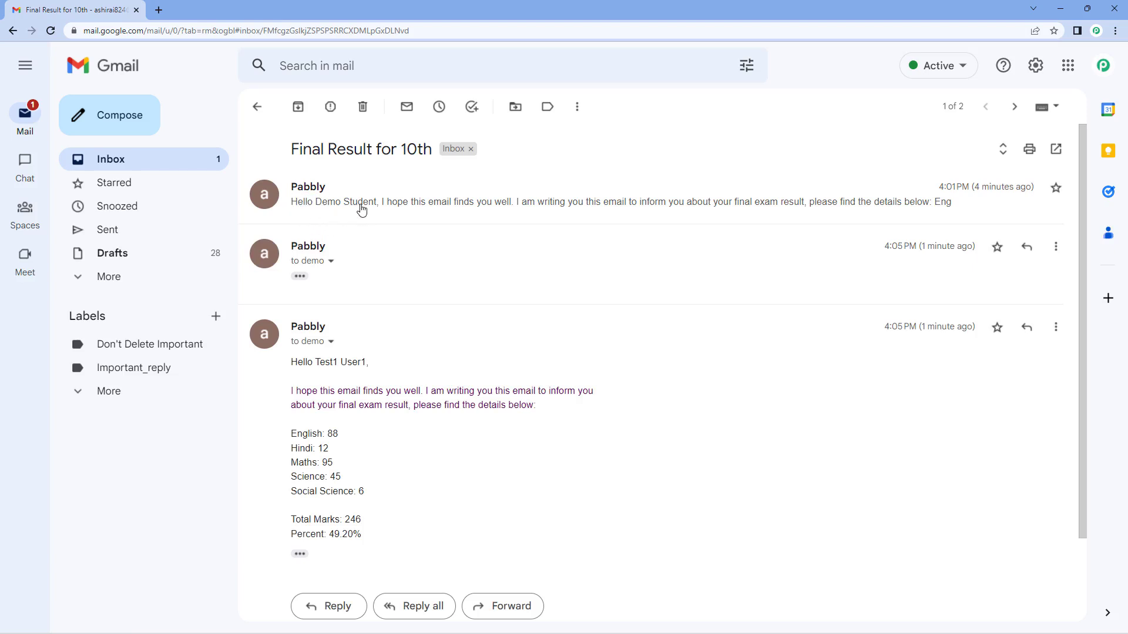
pyautogui.scroll(-1, 370, 311)
pyautogui.moveTo(367, 303); pyautogui.dragTo(323, 305)
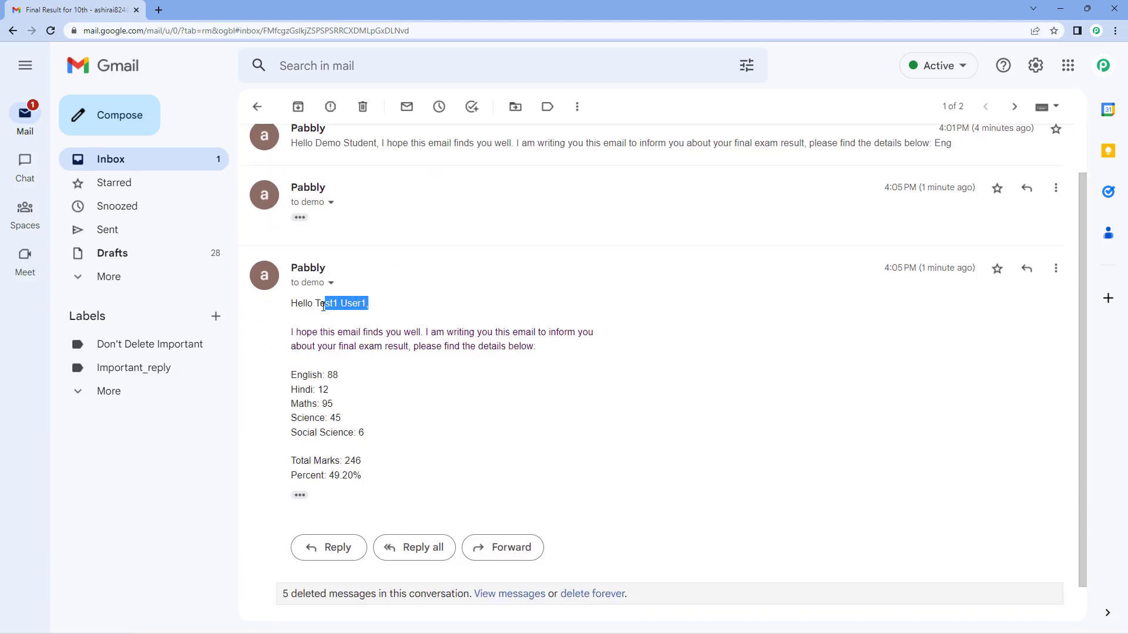
pyautogui.click(258, 108)
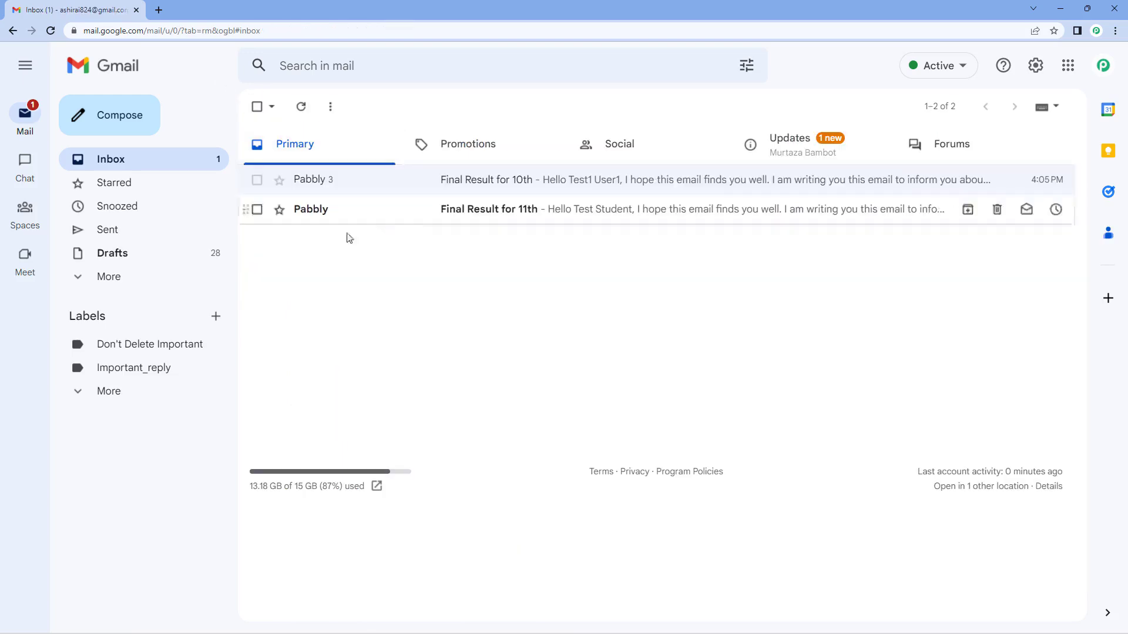
# Step: Open the "Final Result for 11th" email, check the student's name and marks, and return to the inbox
pyautogui.click(434, 210)
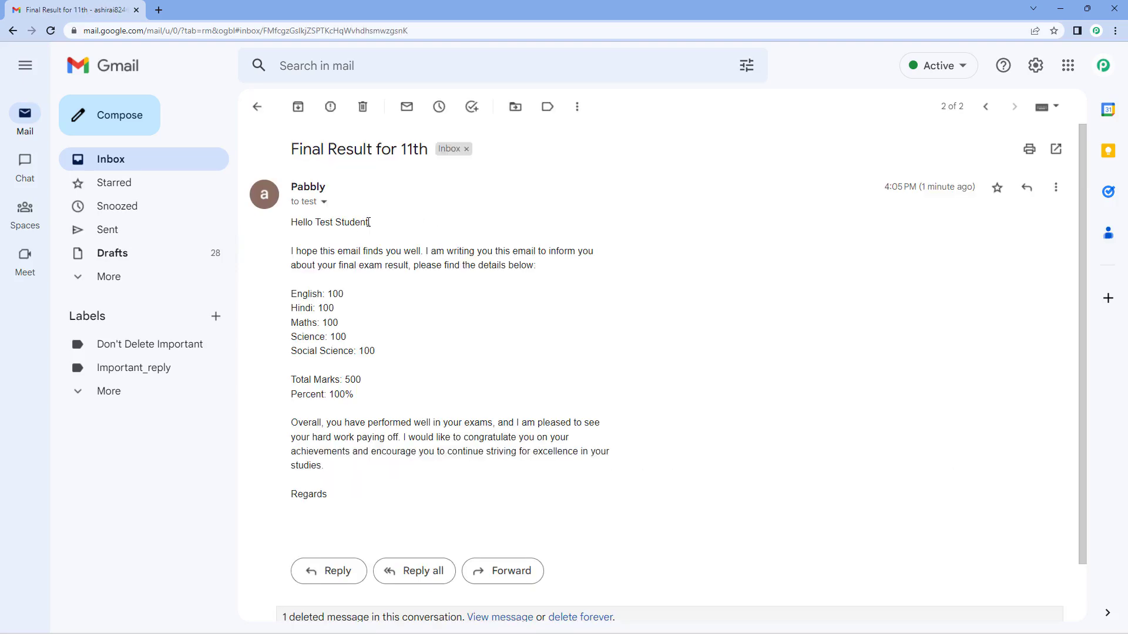
pyautogui.moveTo(369, 222); pyautogui.dragTo(322, 230)
pyautogui.click(257, 106)
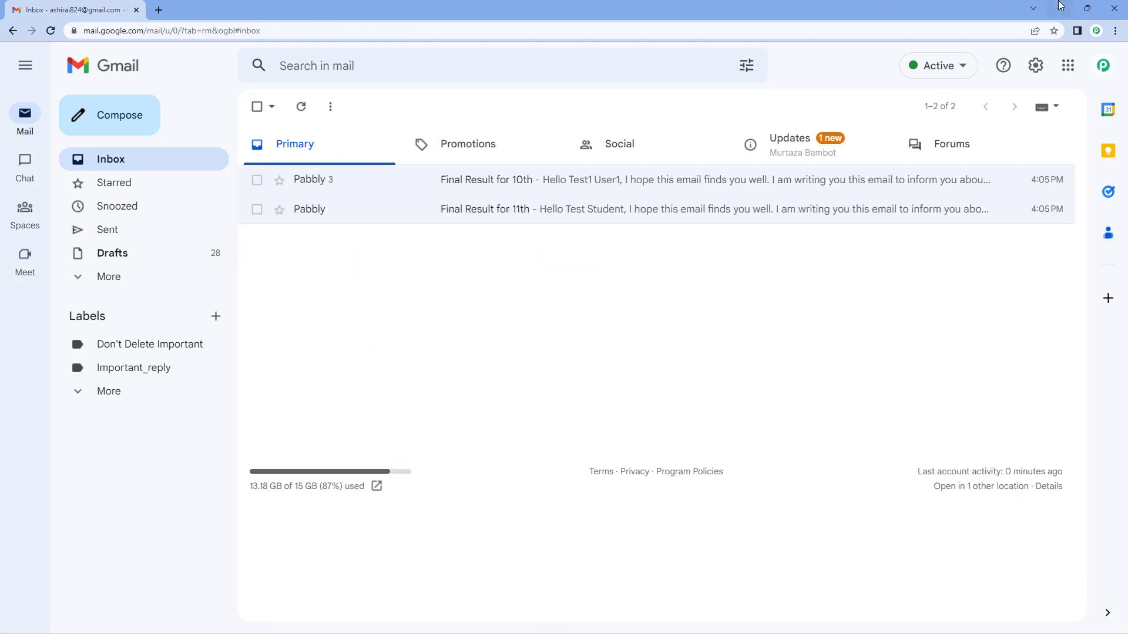
# Step: Minimize Gmail and review the three student names in the Name column of the Student Results sheet
pyautogui.click(1060, 6)
pyautogui.click(46, 11)
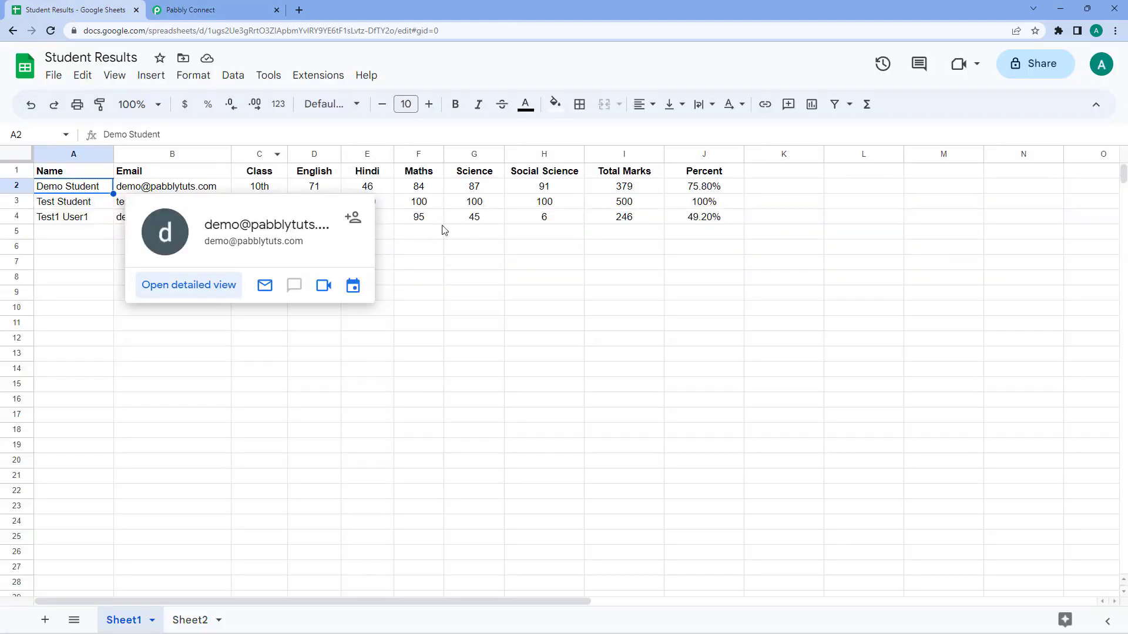
pyautogui.click(444, 231)
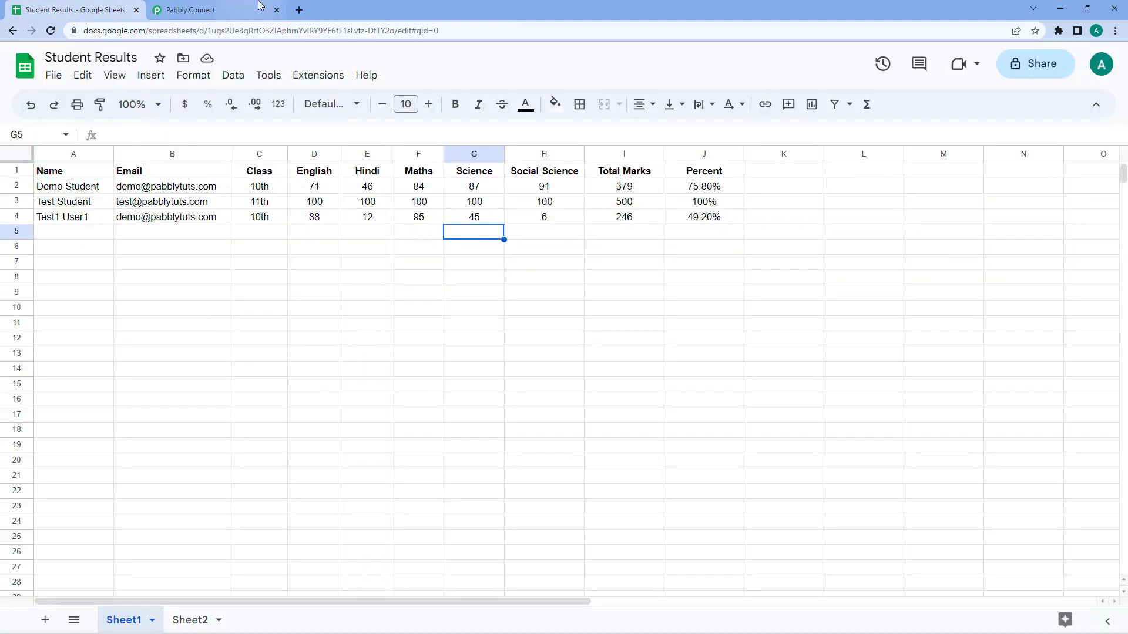
pyautogui.moveTo(87, 187); pyautogui.dragTo(89, 217)
# Step: Return to Pabbly Connect, expand the Google Sheets Get Row(s) step to view its setup, and collapse it again
pyautogui.click(200, 8)
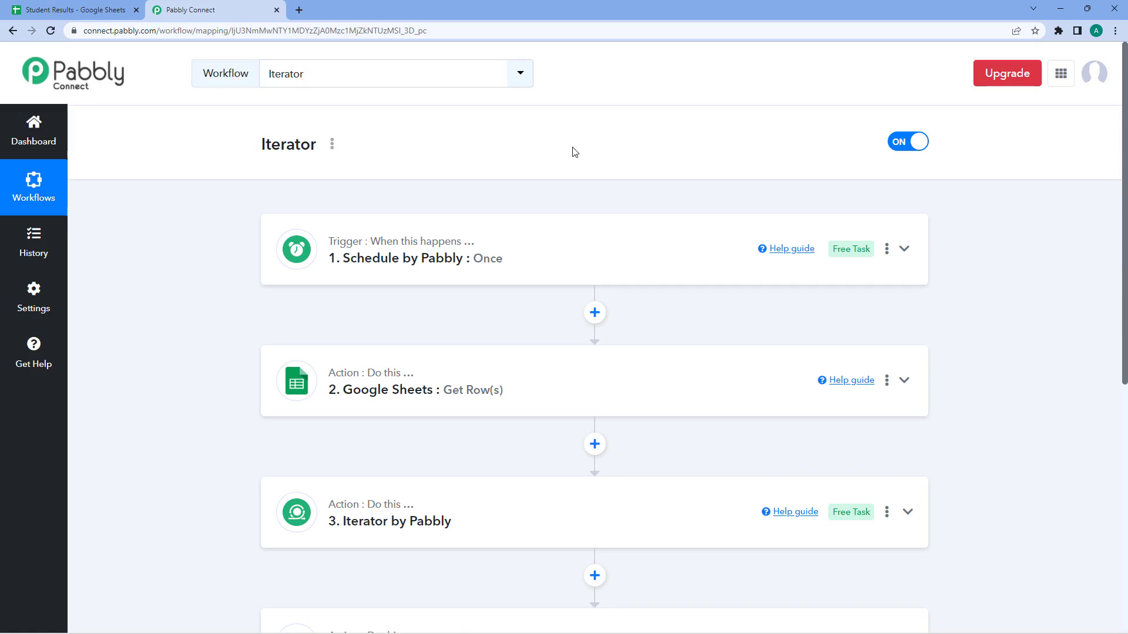
pyautogui.click(535, 369)
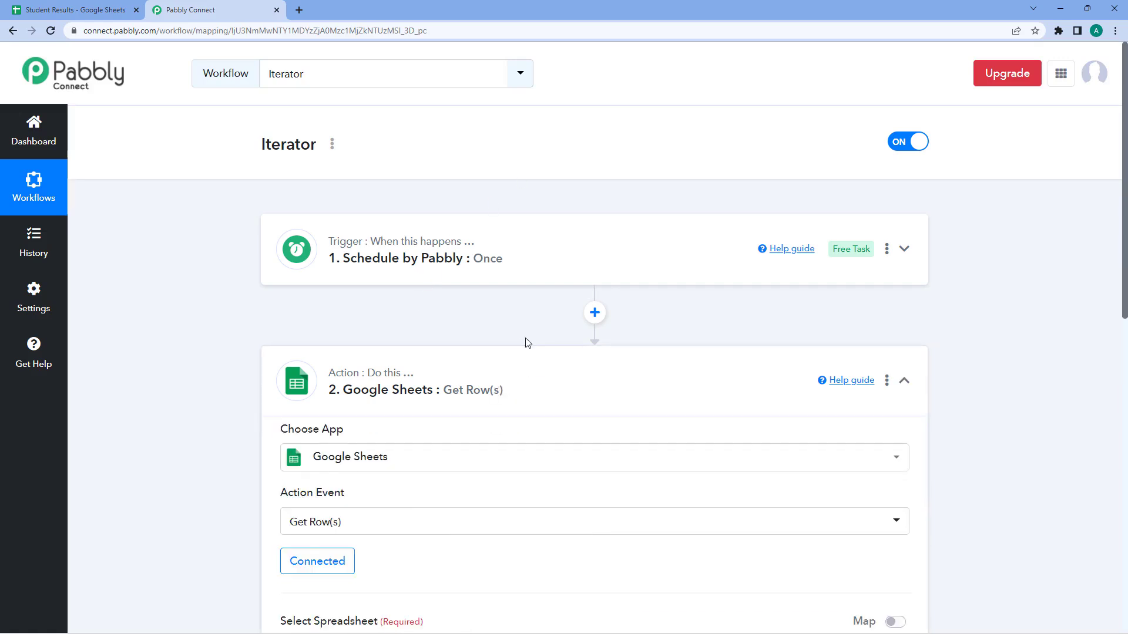
pyautogui.click(551, 240)
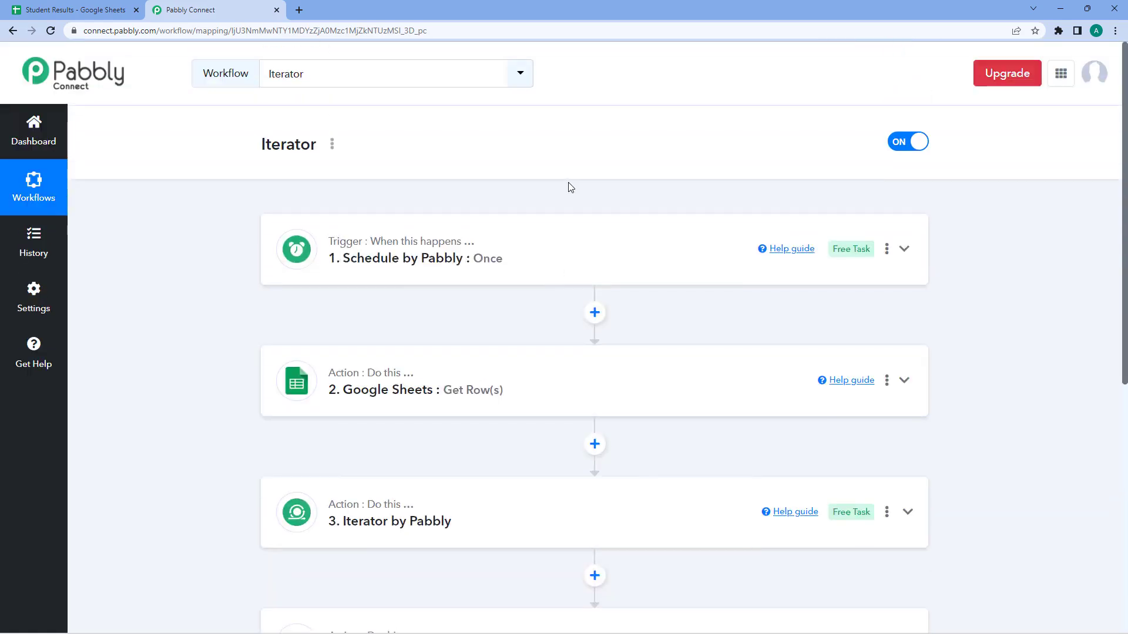